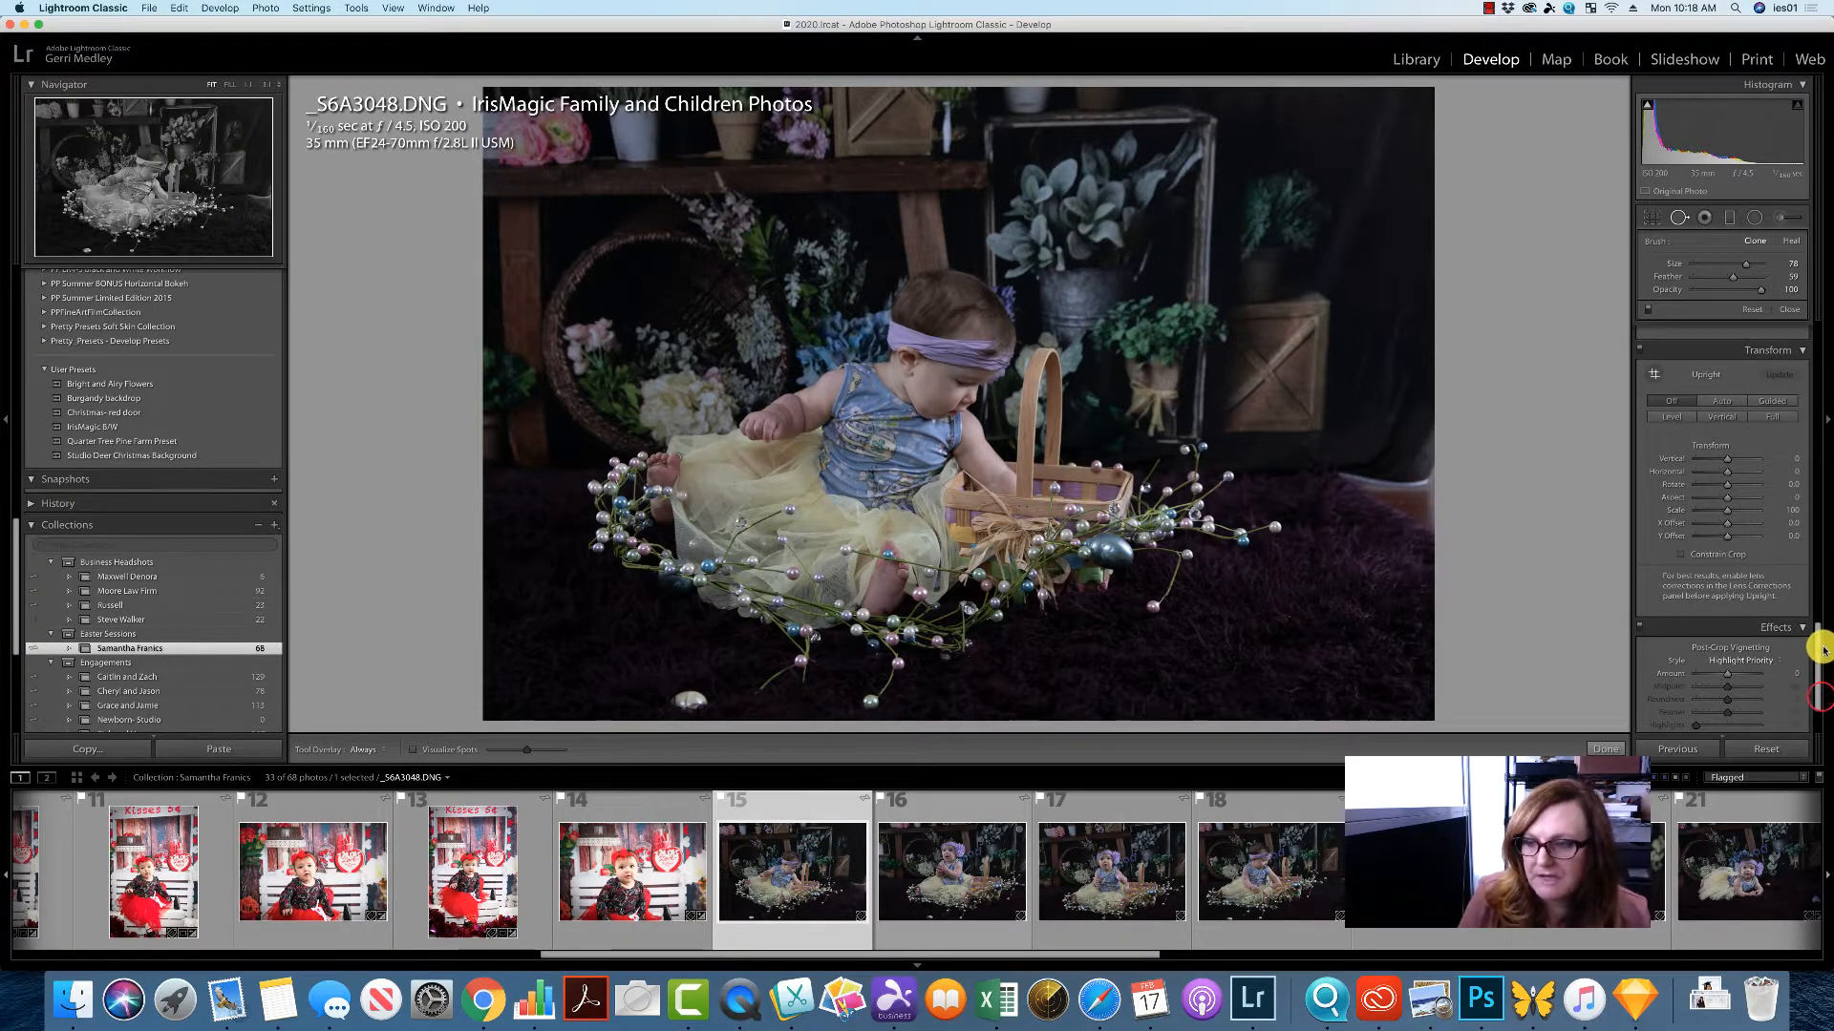
Brighten _S6A3048 with Basic settings of exposure +1.72, contrast +6, highlights -65, shadows +33, whites +22 and blacks -18.
drag(1822, 649, 1785, 376)
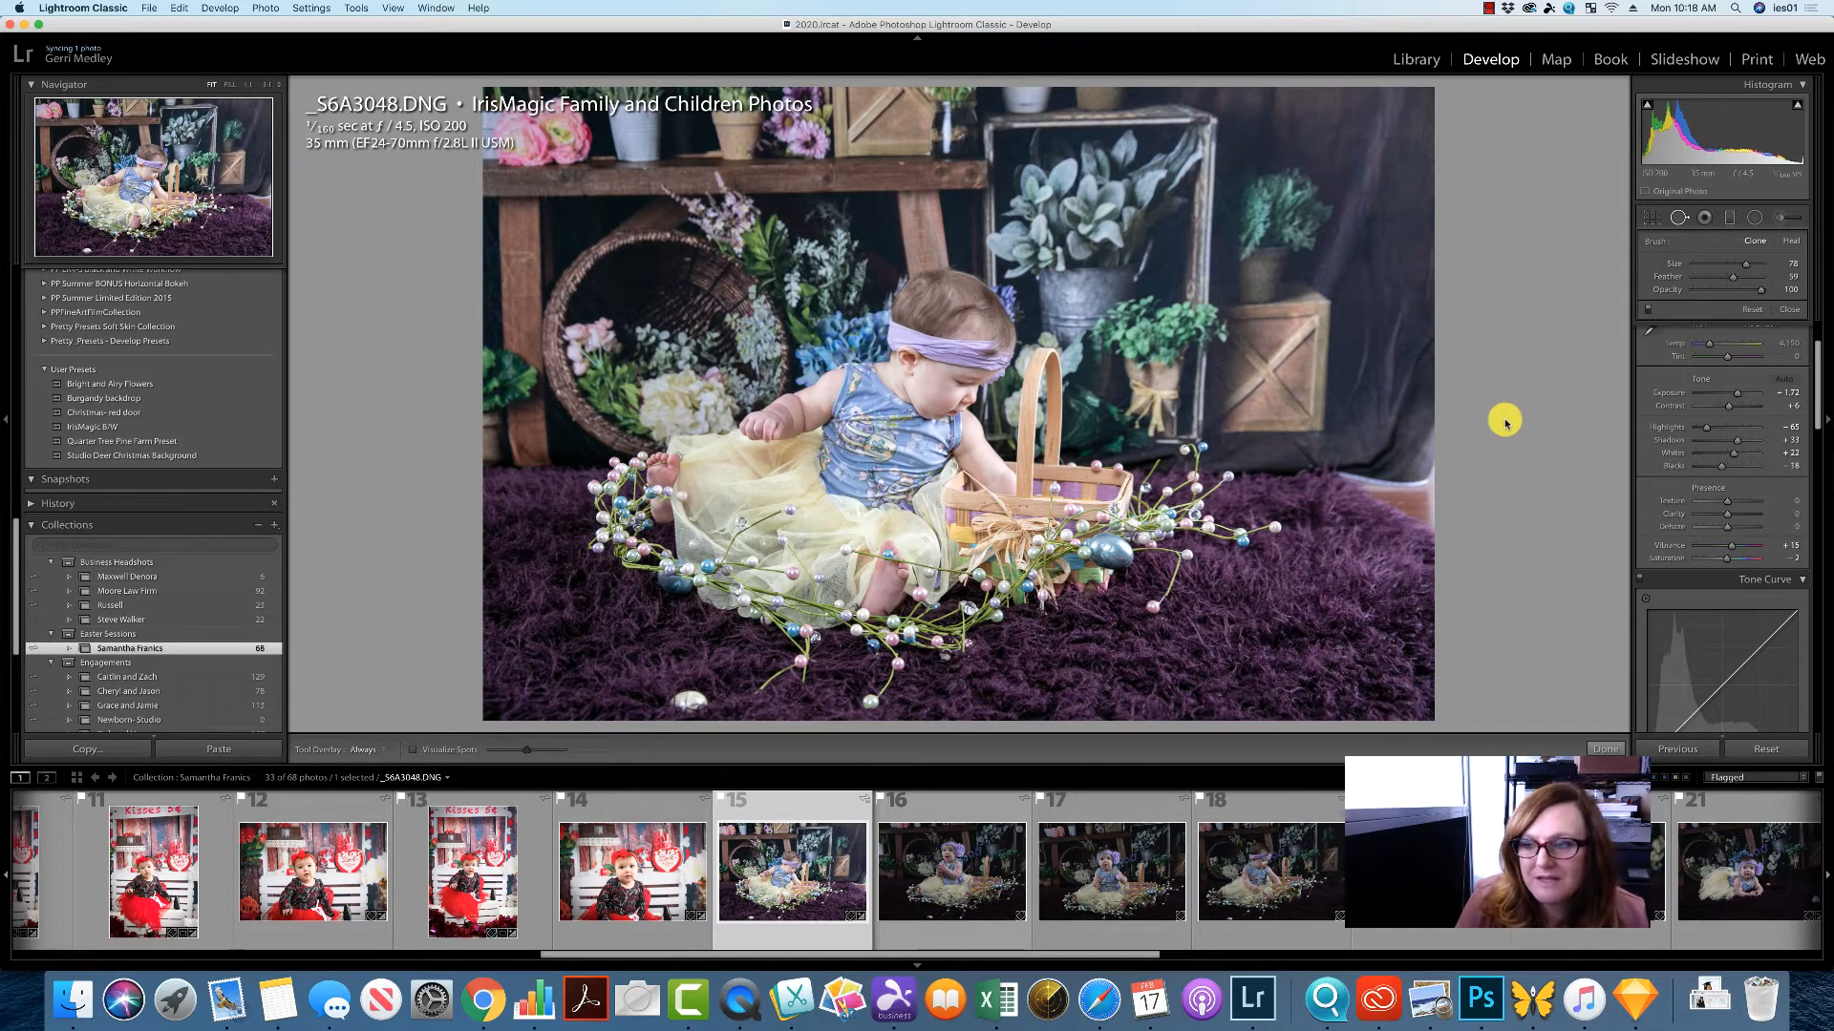
drag(1815, 413, 1815, 354)
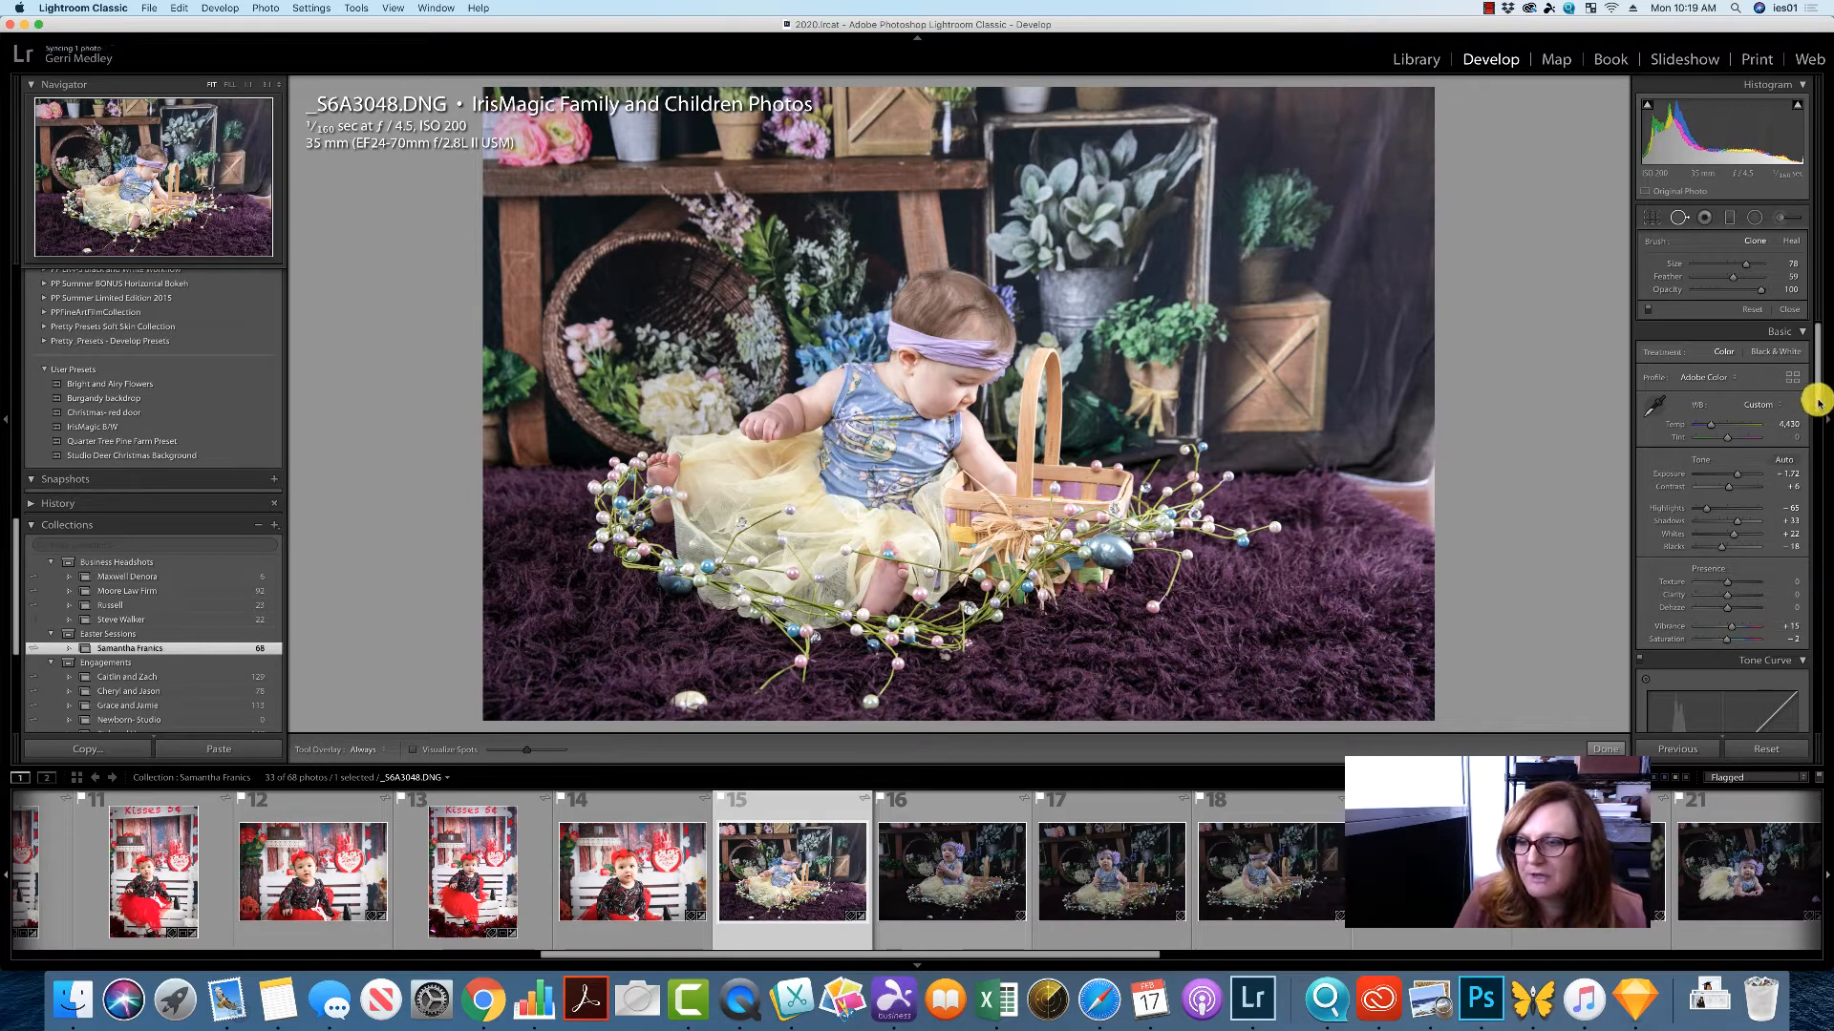
Adjust the tone curve of _S6A3048 to deepen the darks slightly.
drag(1818, 401, 1812, 455)
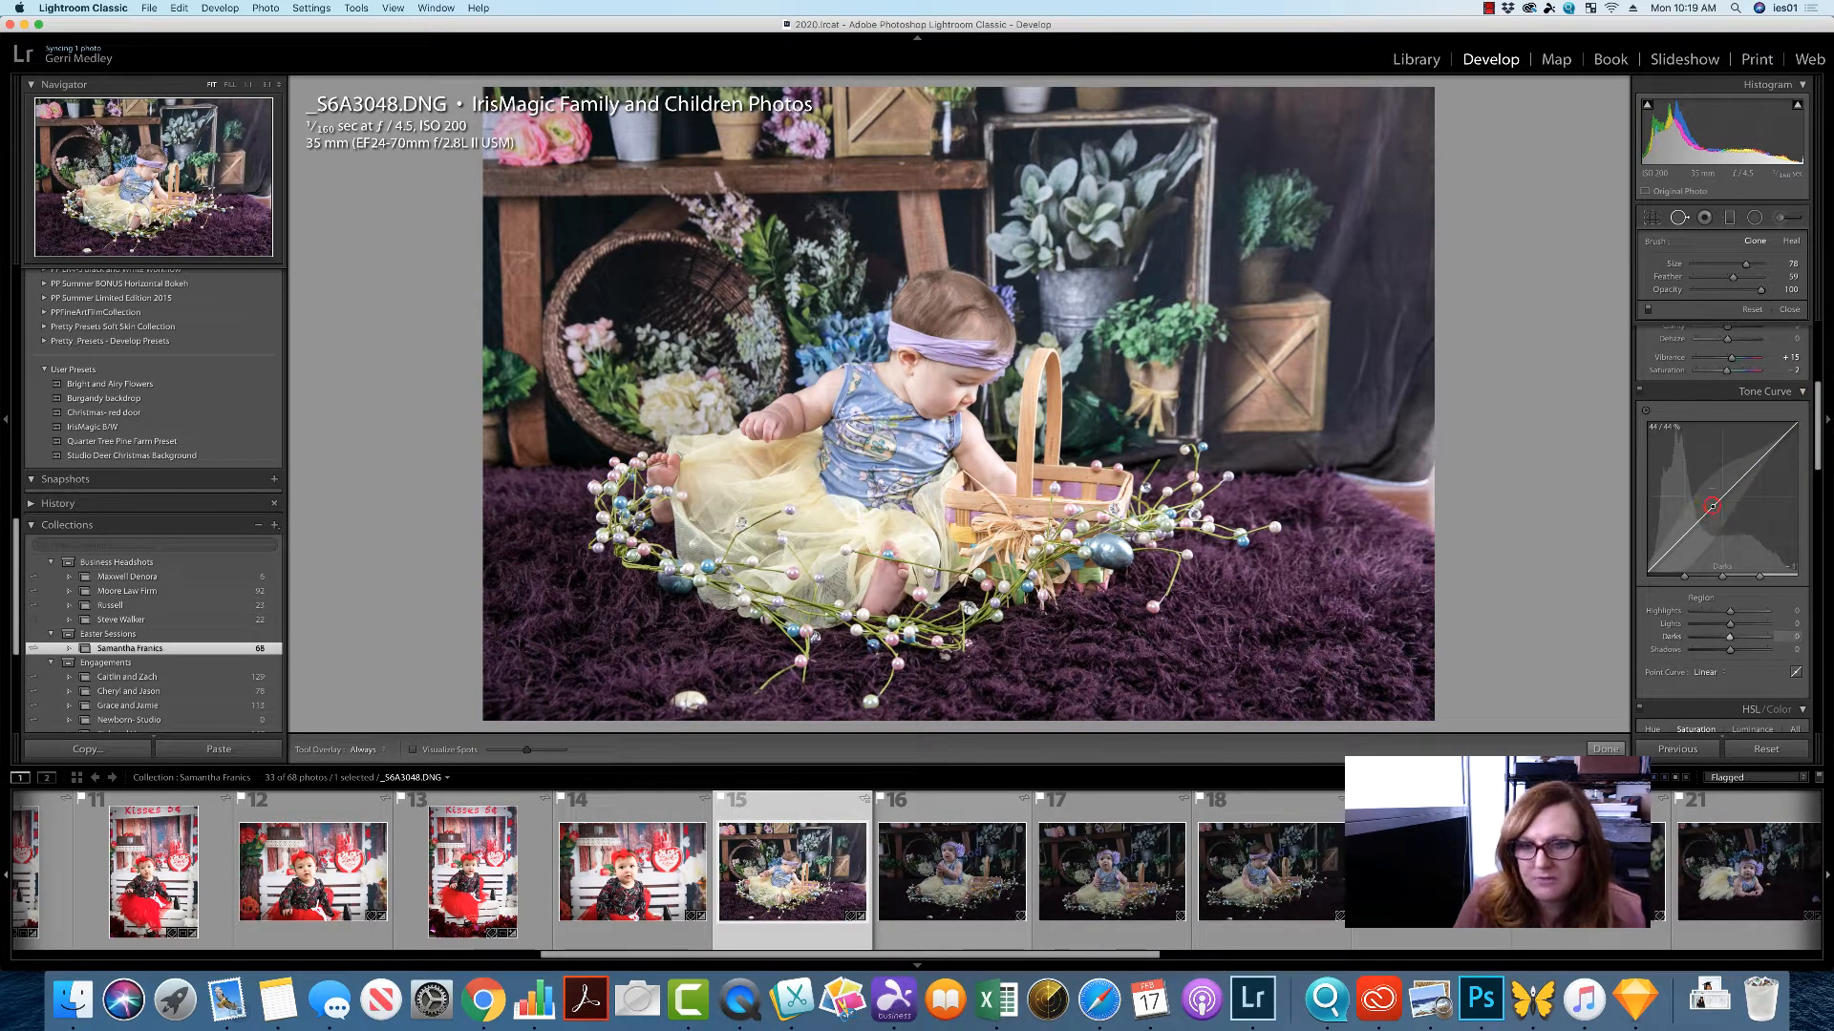
drag(1712, 505, 1740, 478)
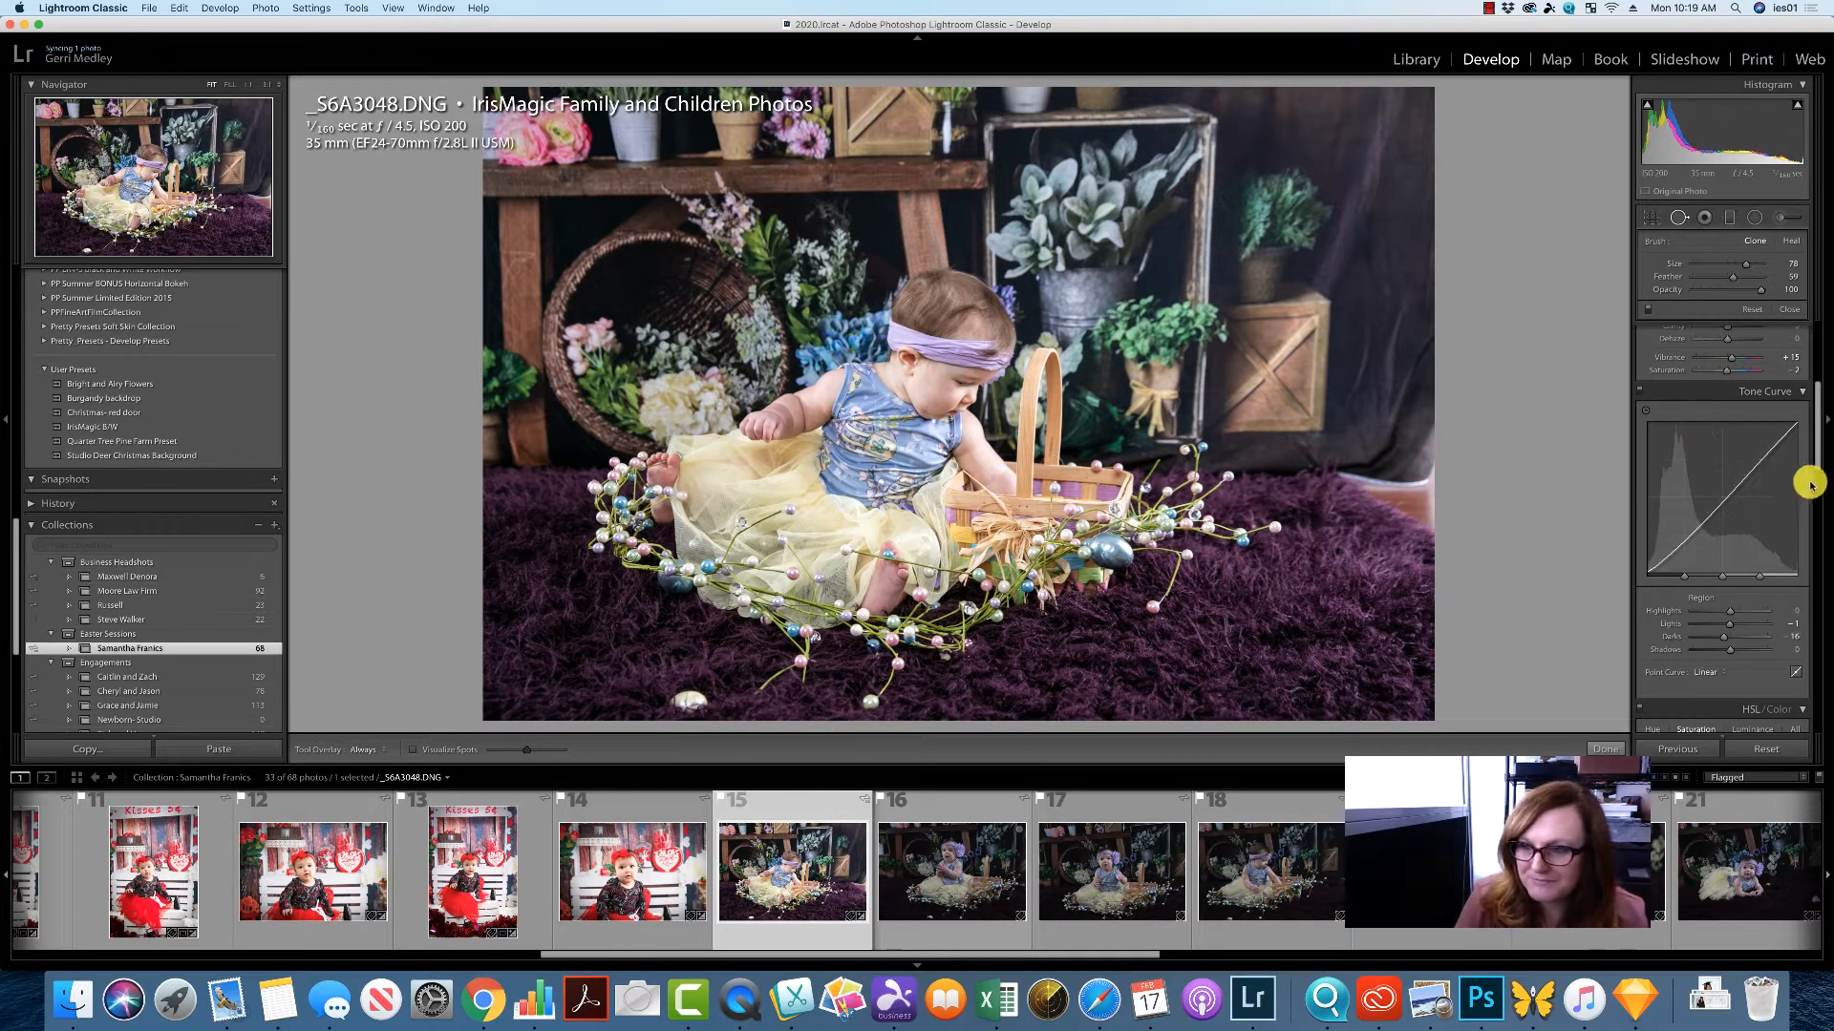
Apply noise reduction to the photo with luminance 43, contrast 44 and color 49.
drag(1819, 467, 1818, 593)
click(1721, 521)
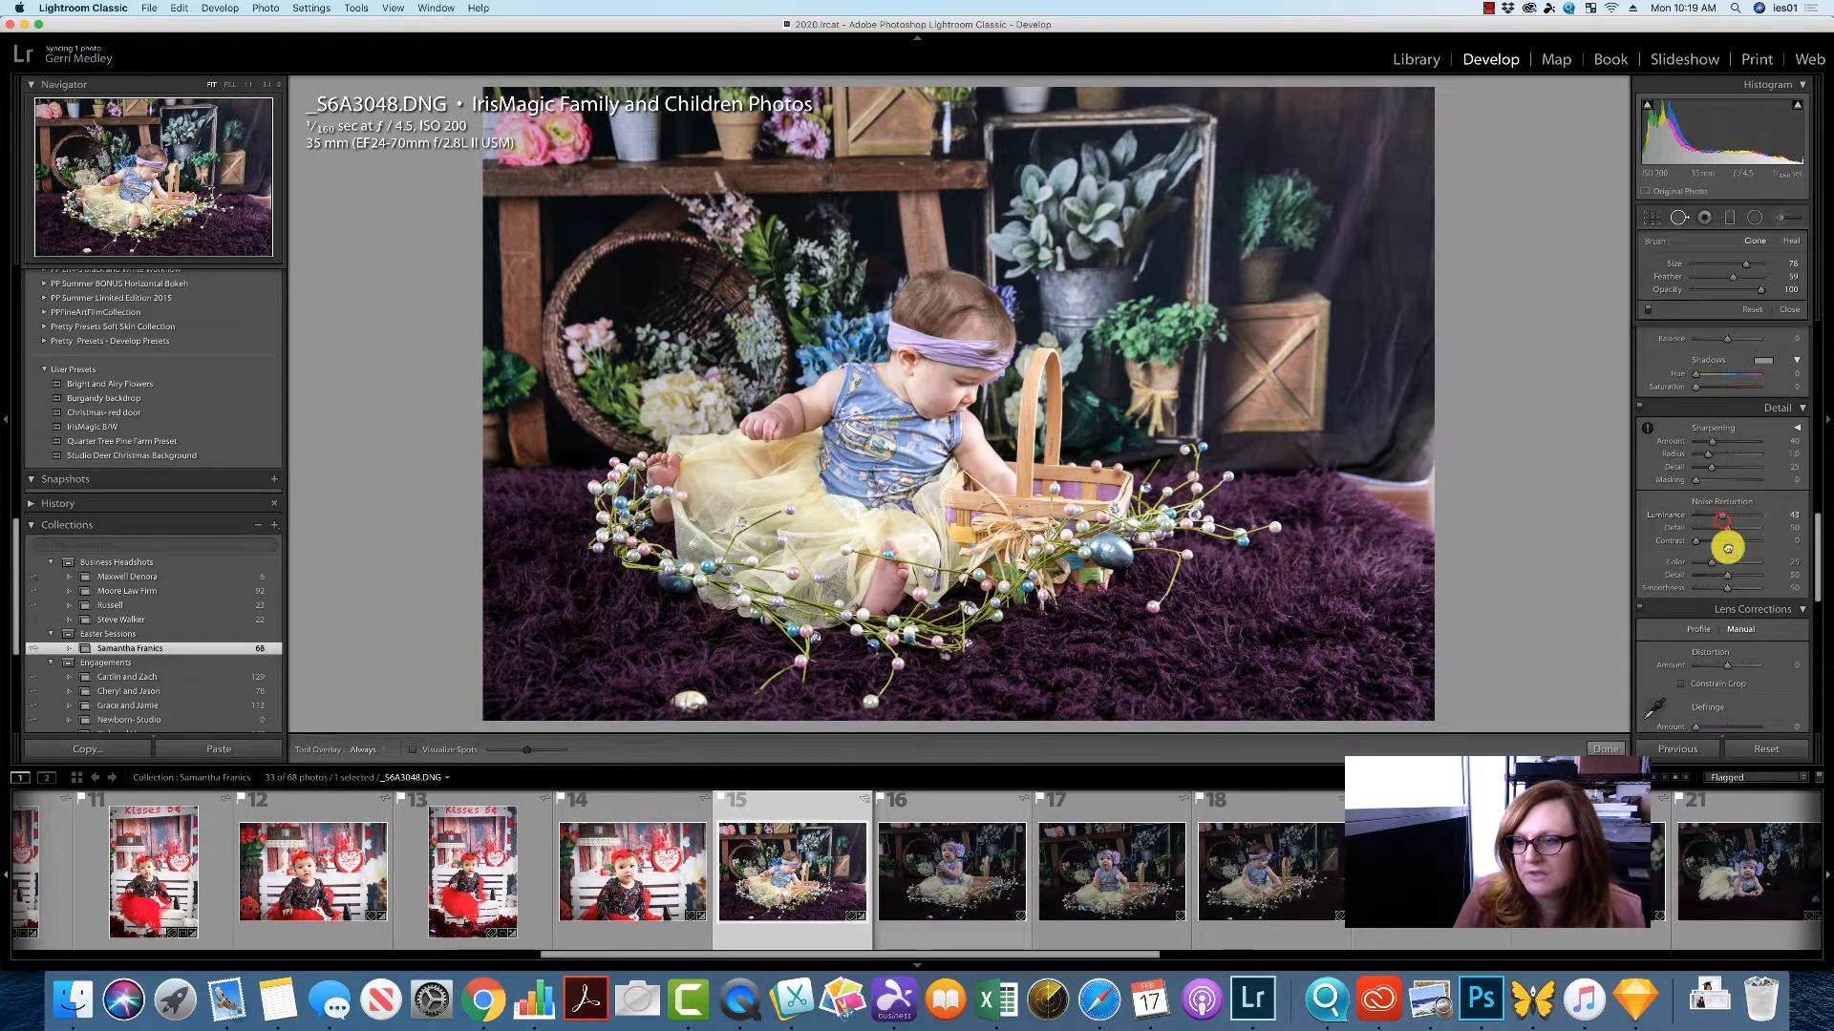
click(1723, 544)
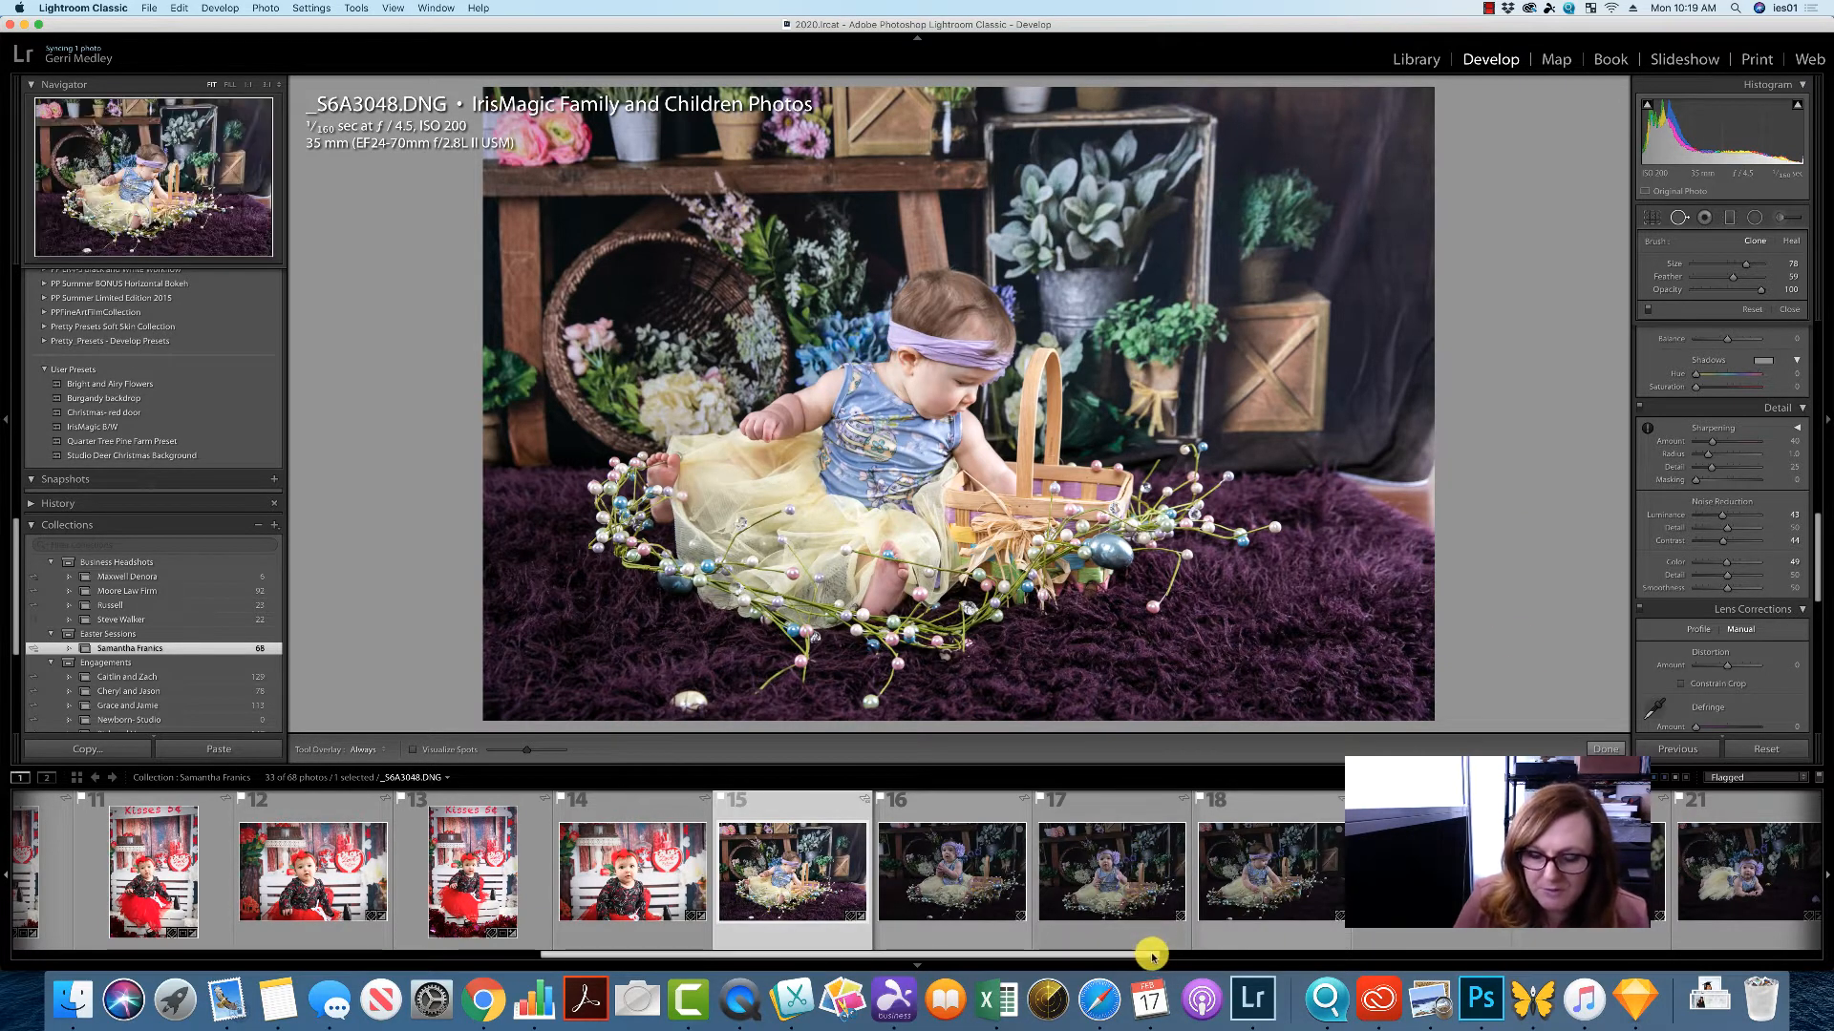
Select the spring-garden photos from number 15 through 33 and synchronize the edited photo's develop settings across them.
drag(1151, 955, 1284, 955)
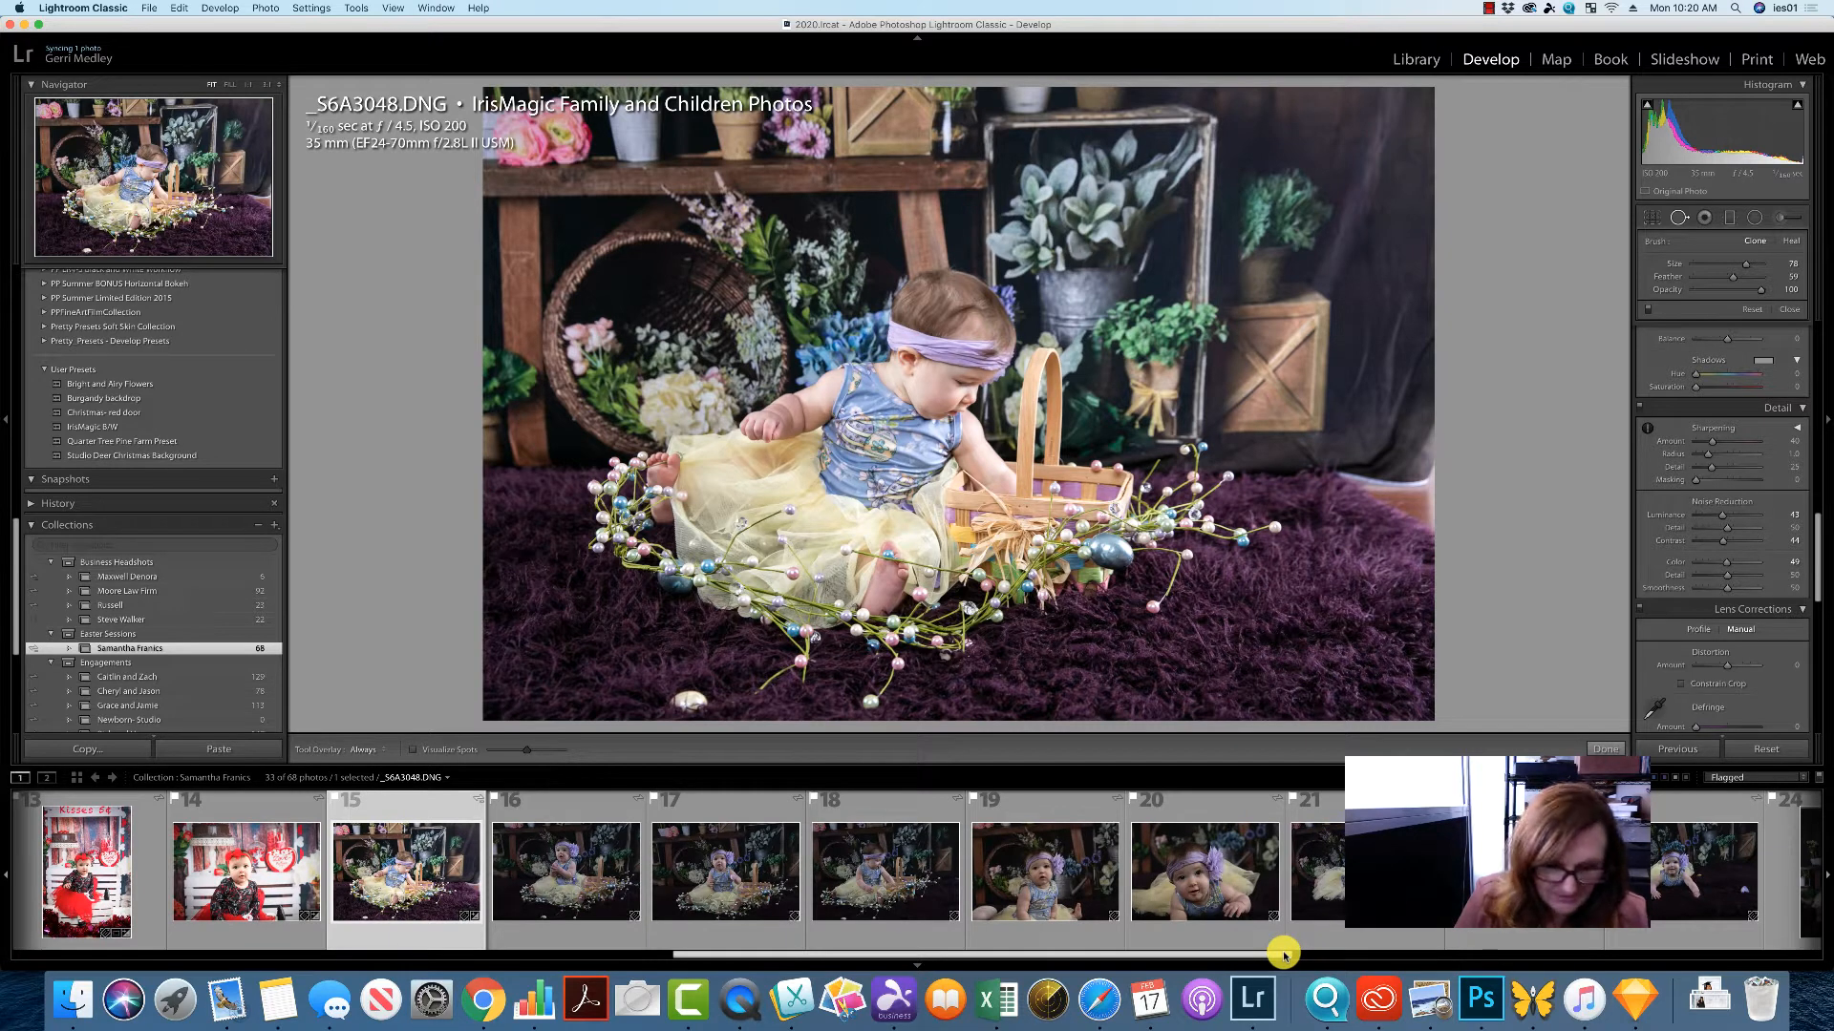
drag(1284, 954, 1657, 965)
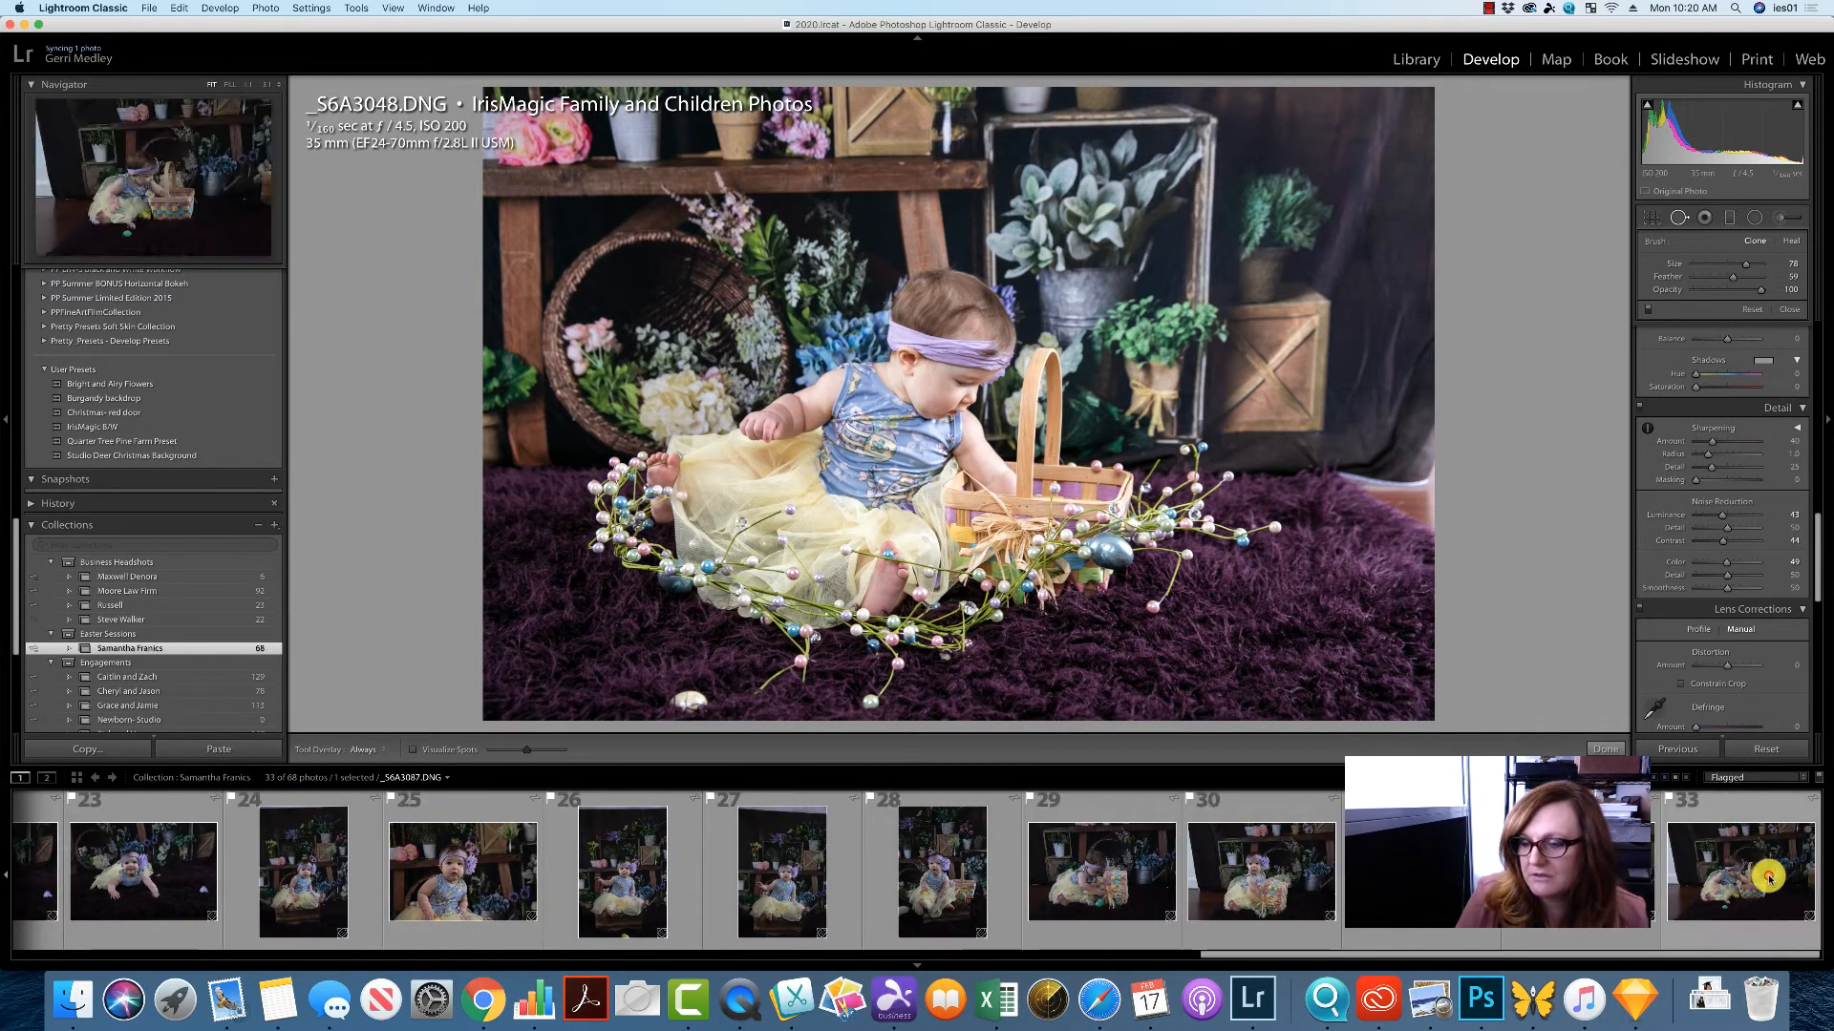
shift+click(1768, 873)
click(1687, 749)
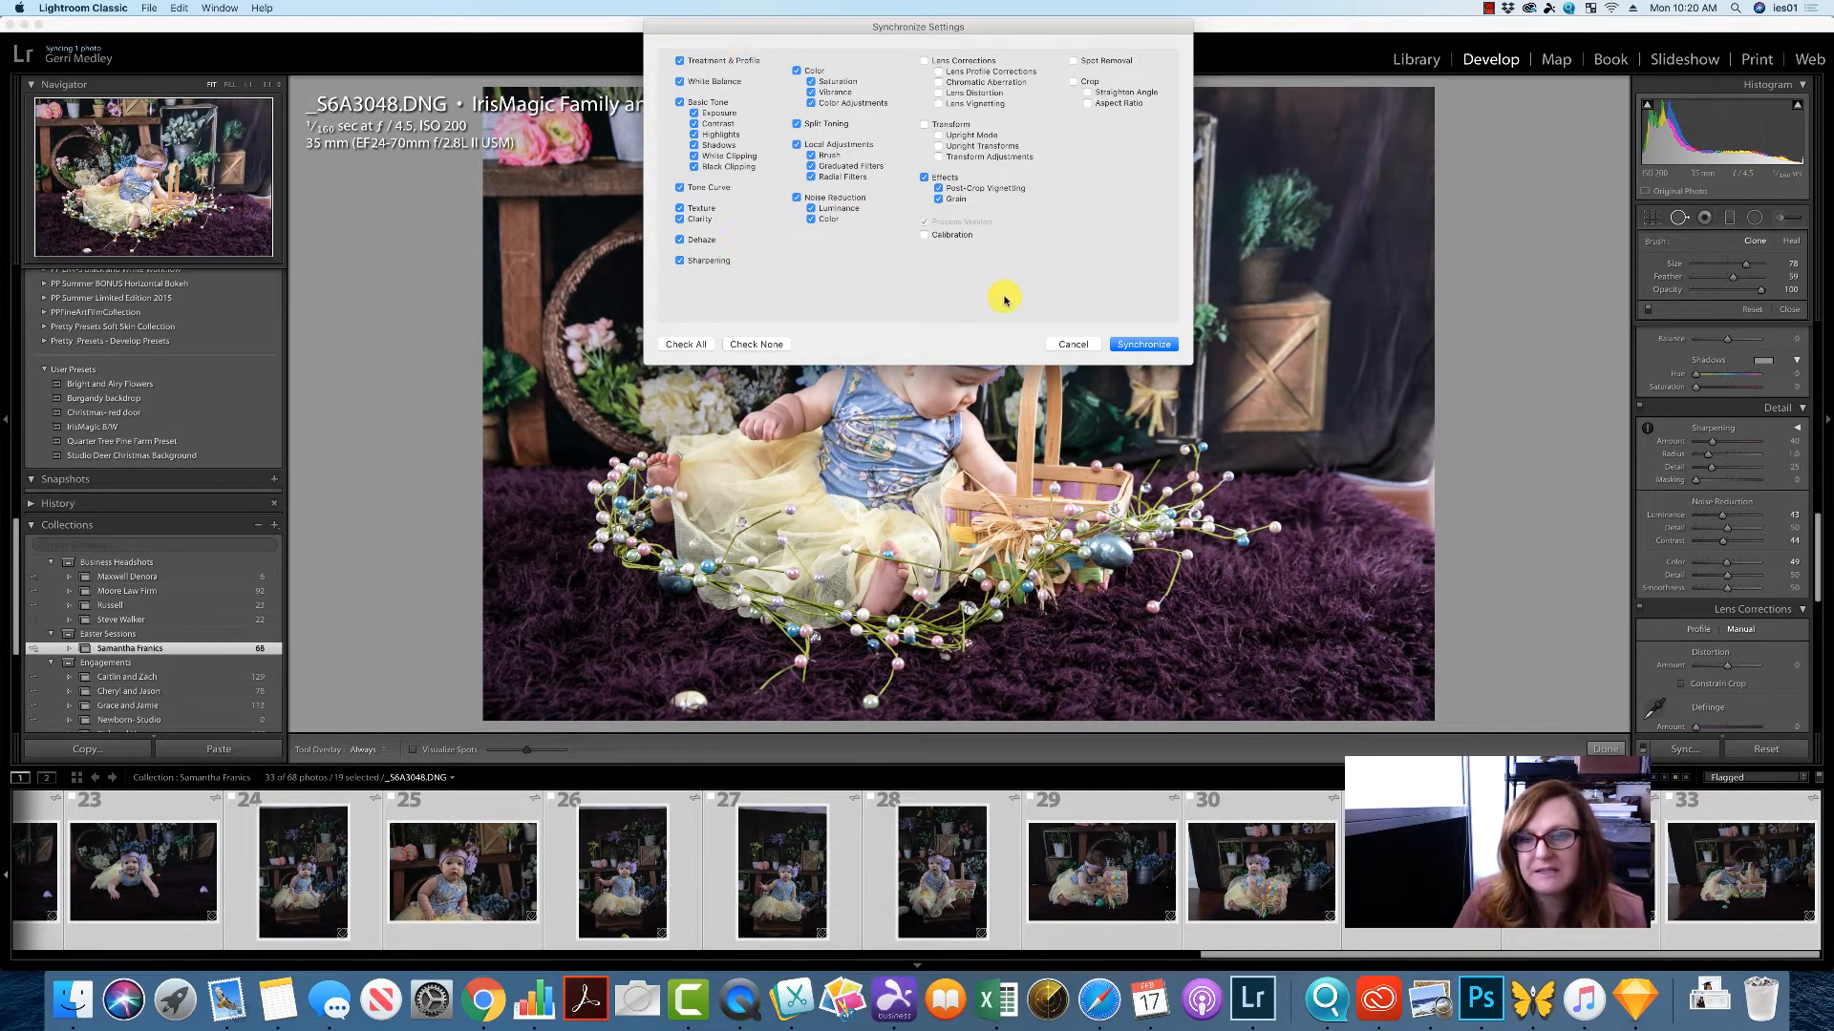
click(1131, 344)
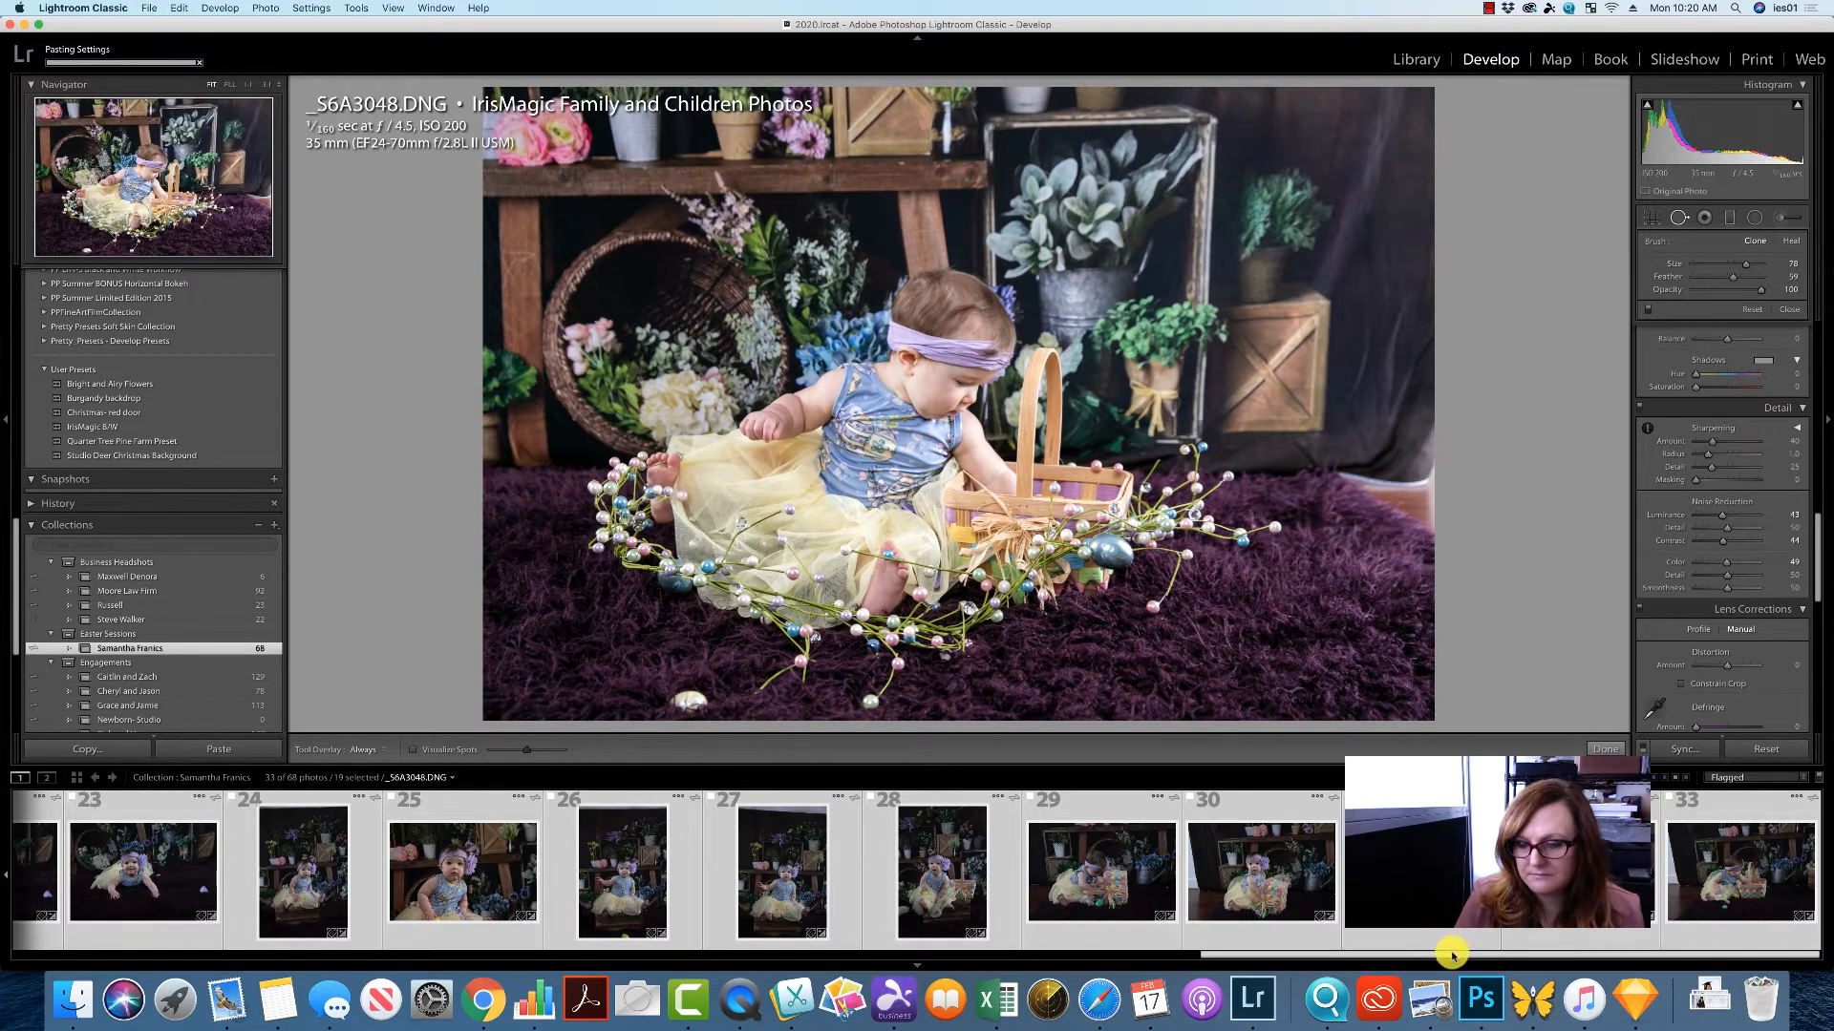
Return to _S6A3048 alone, crop it slightly tighter and reposition the image within the crop frame.
drag(1442, 955, 808, 984)
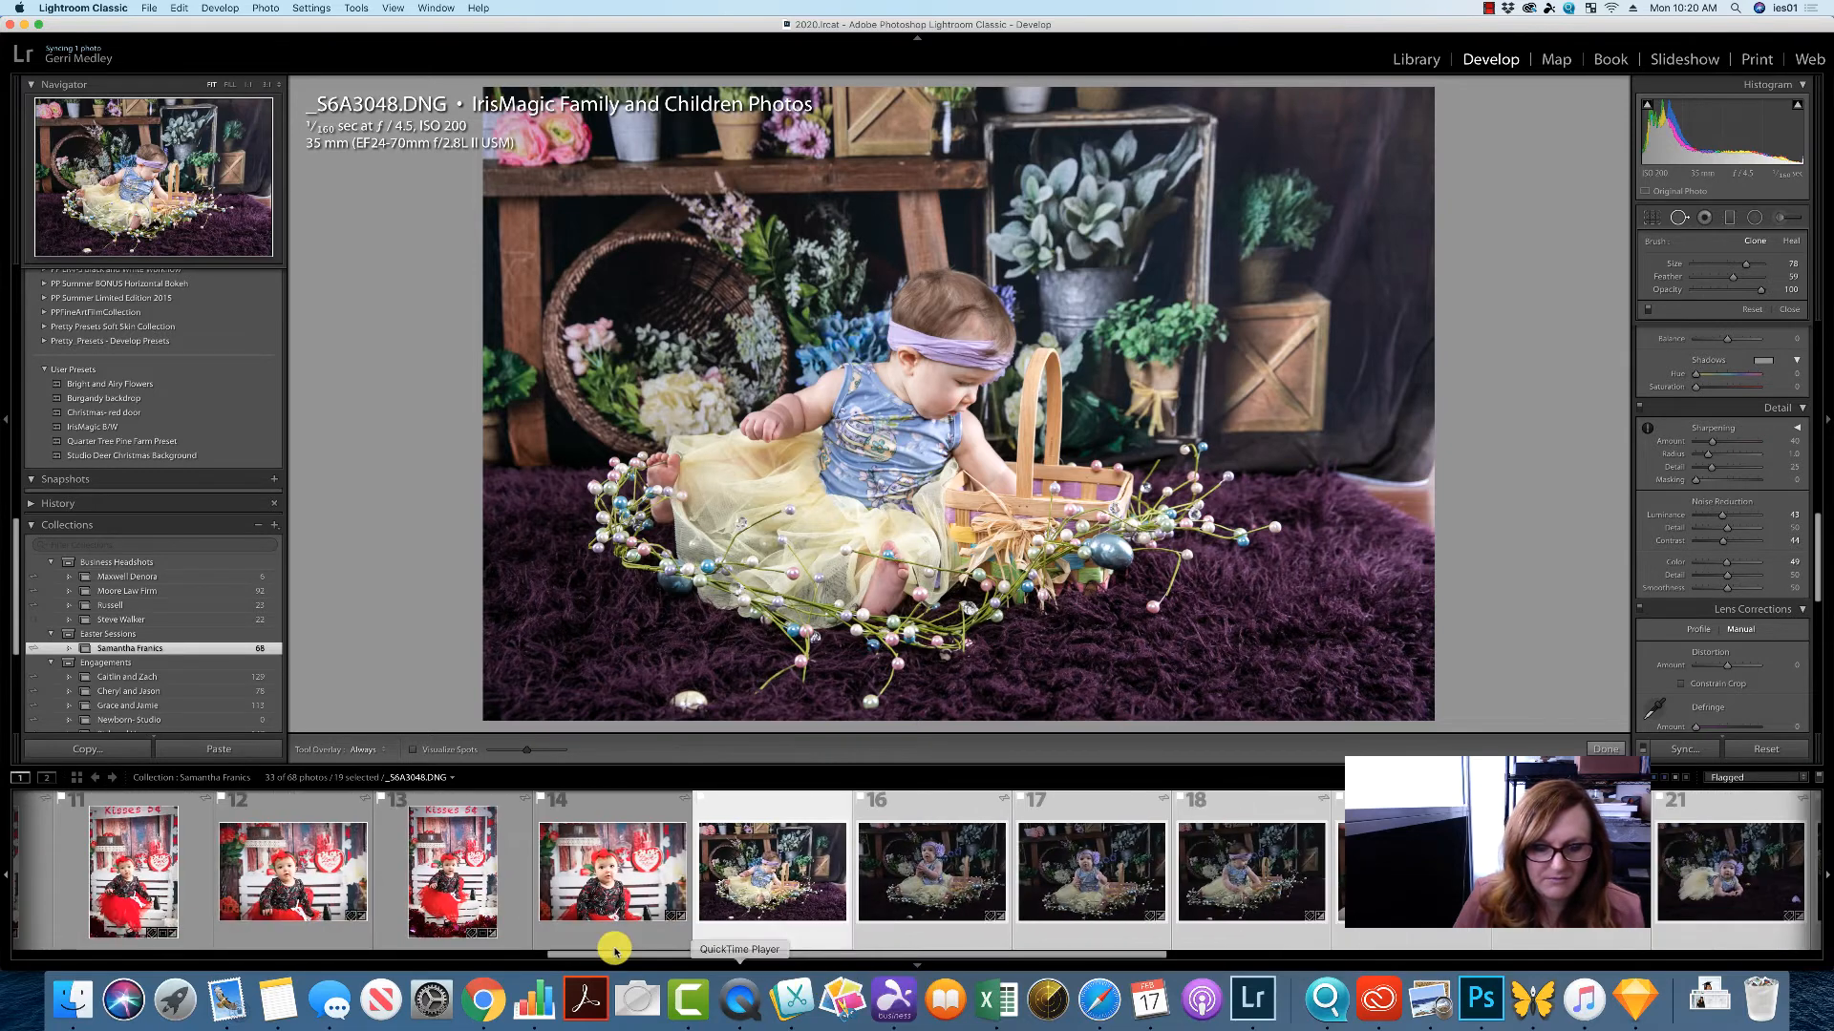
click(643, 886)
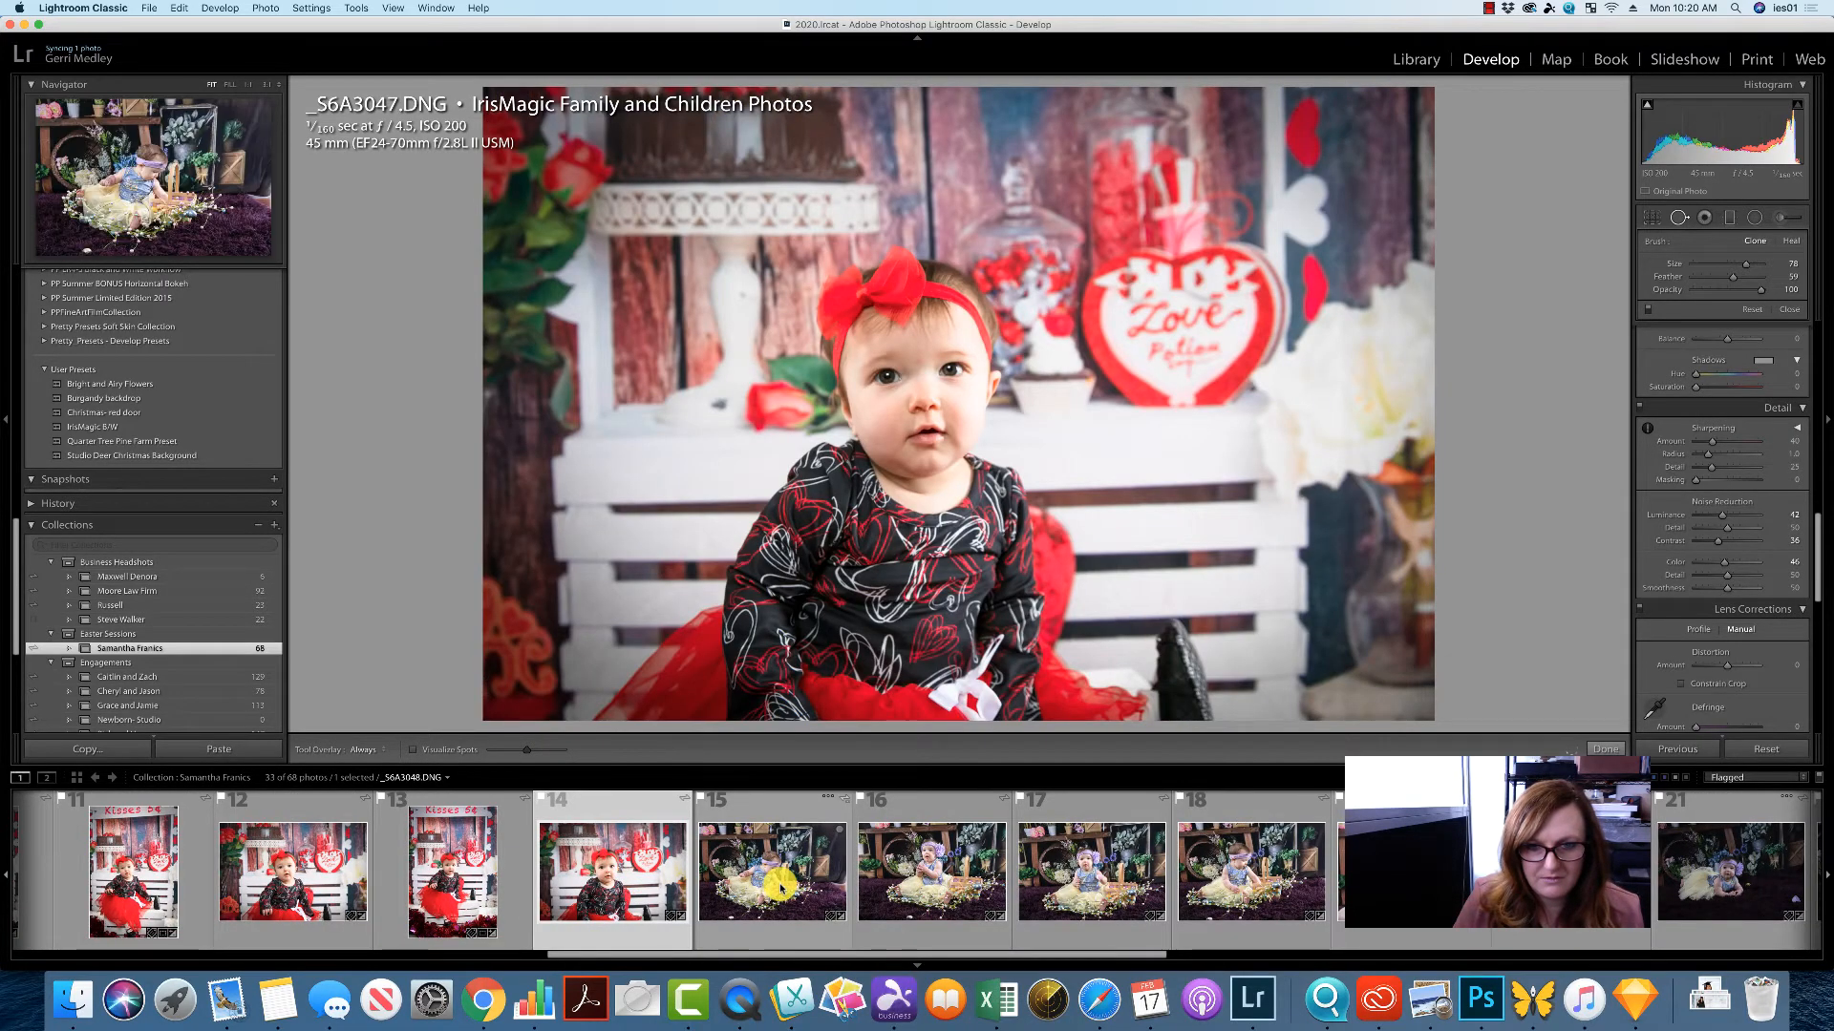
click(780, 886)
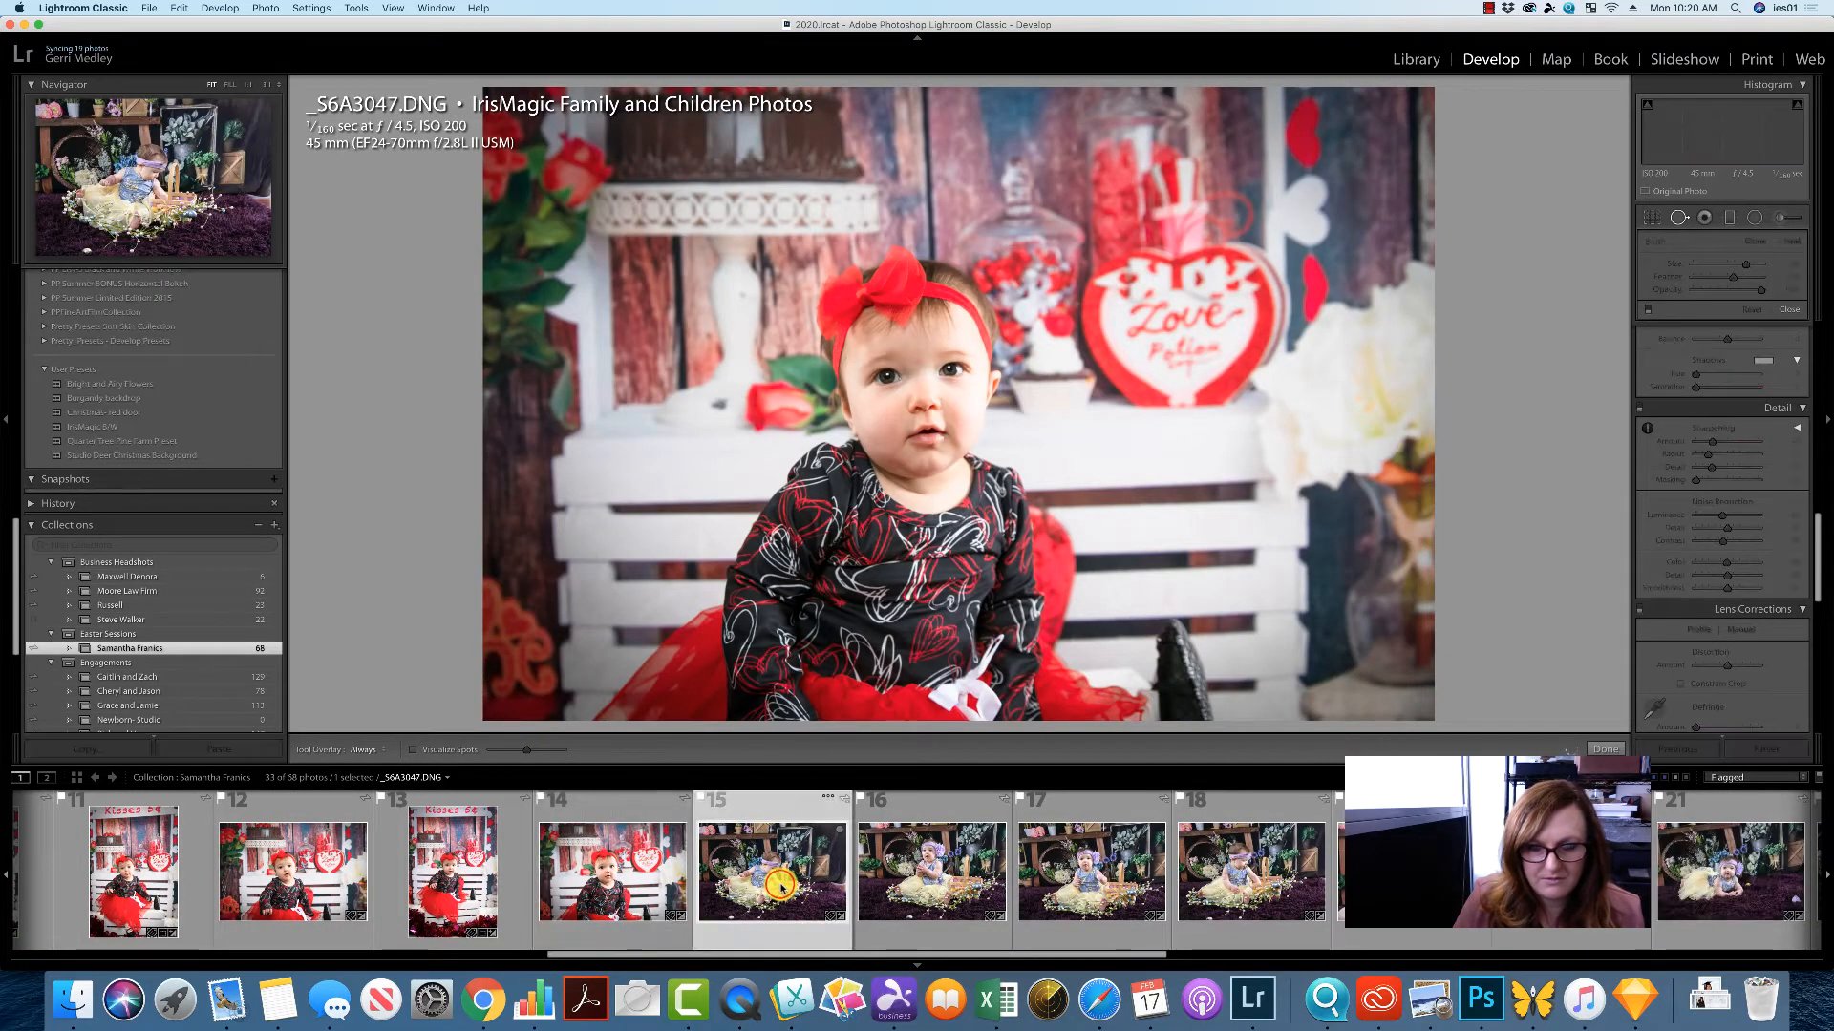
click(1653, 222)
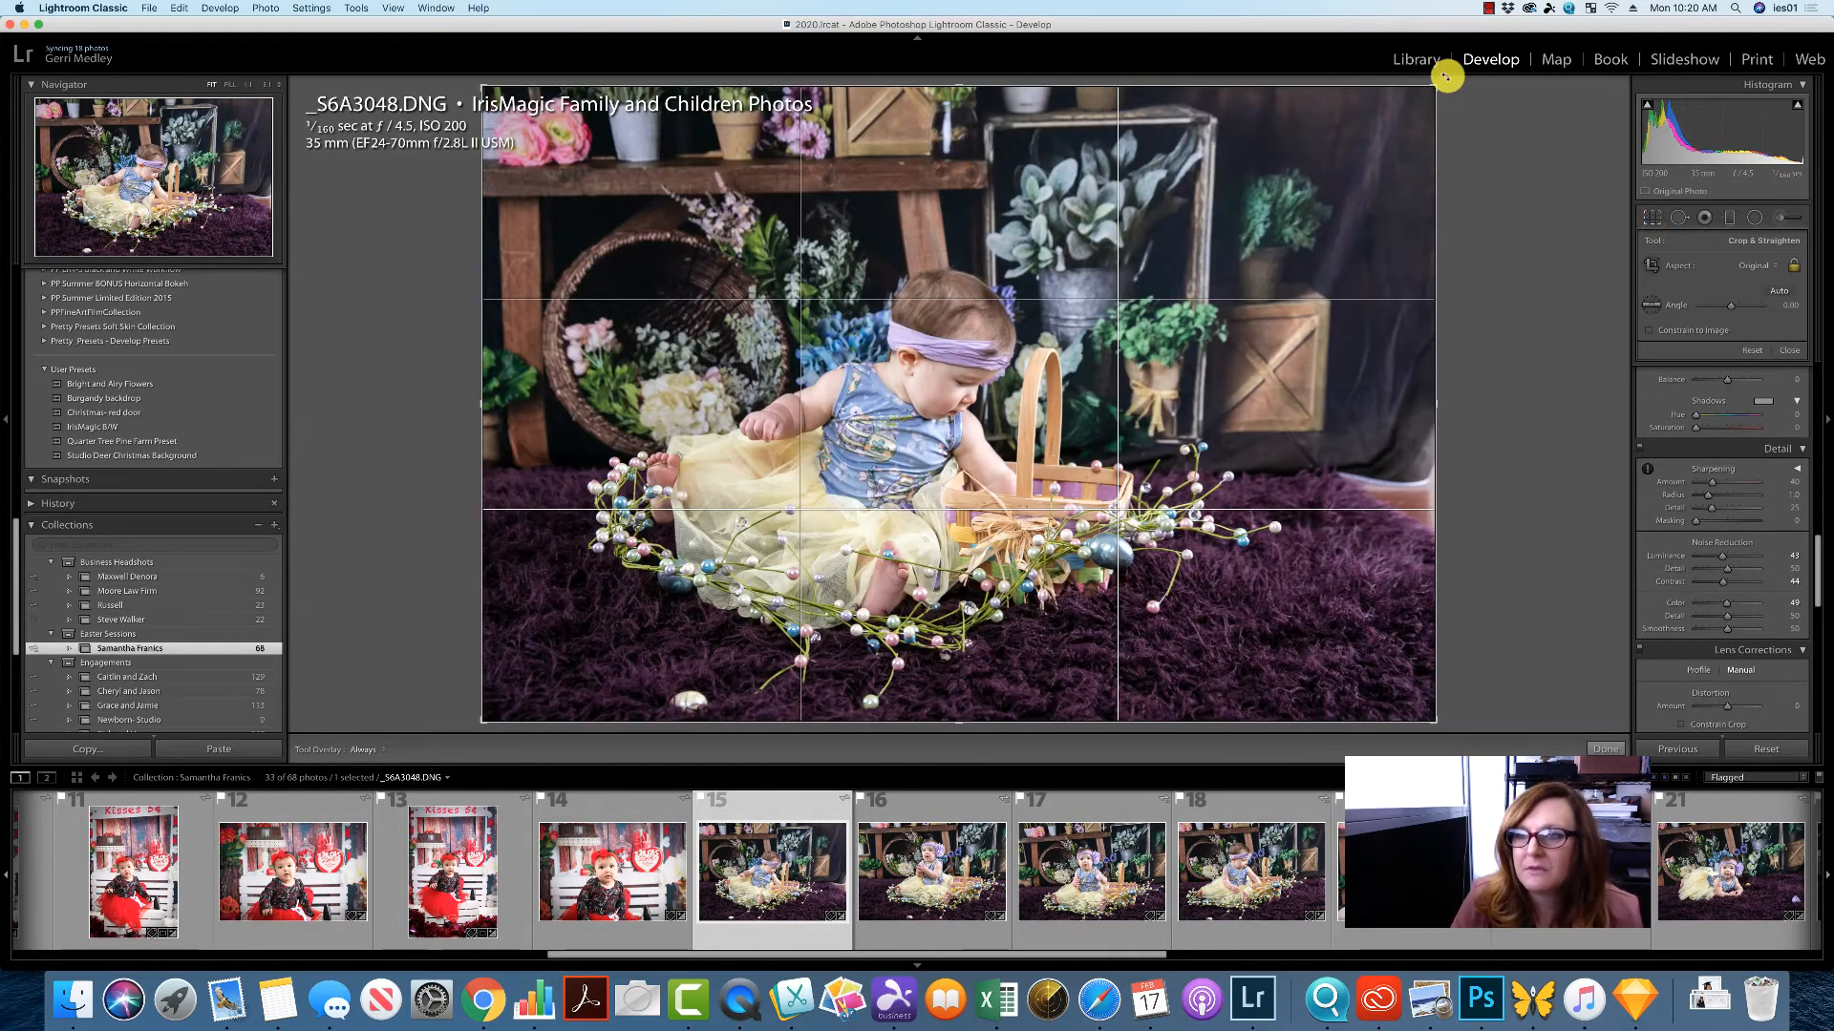
drag(1446, 77, 1404, 119)
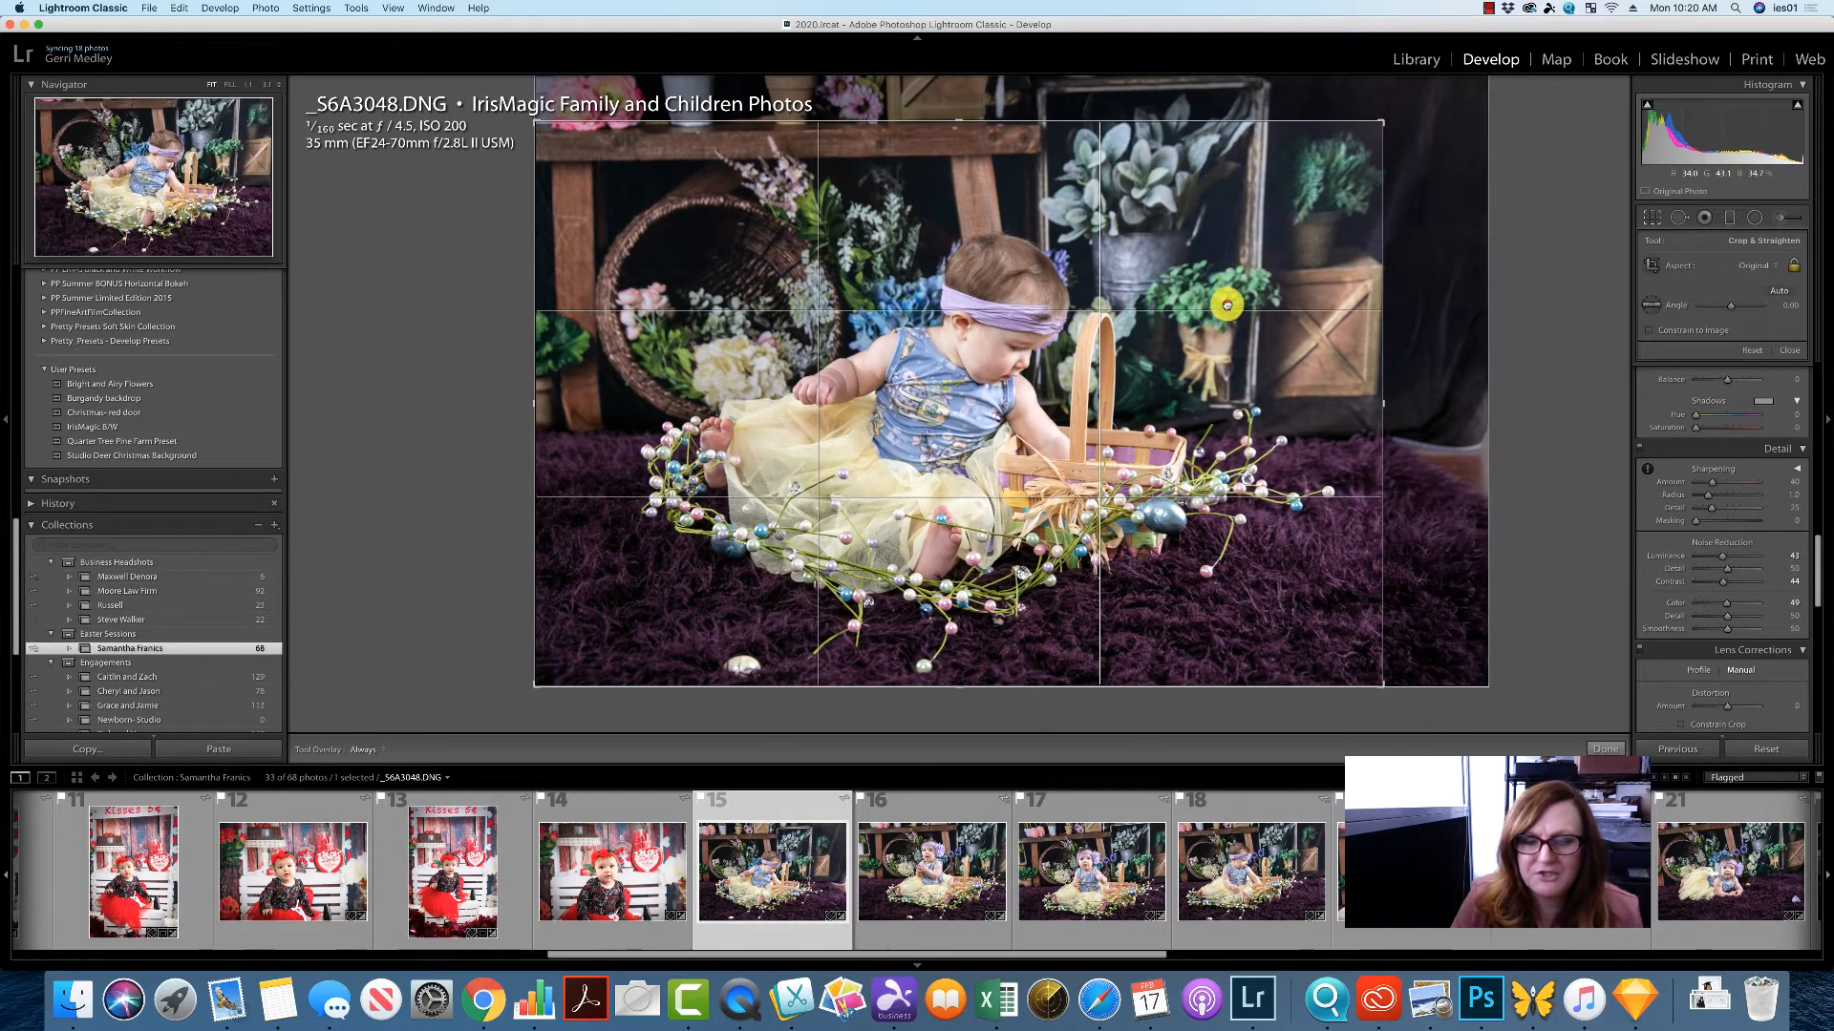
drag(1227, 305, 1216, 345)
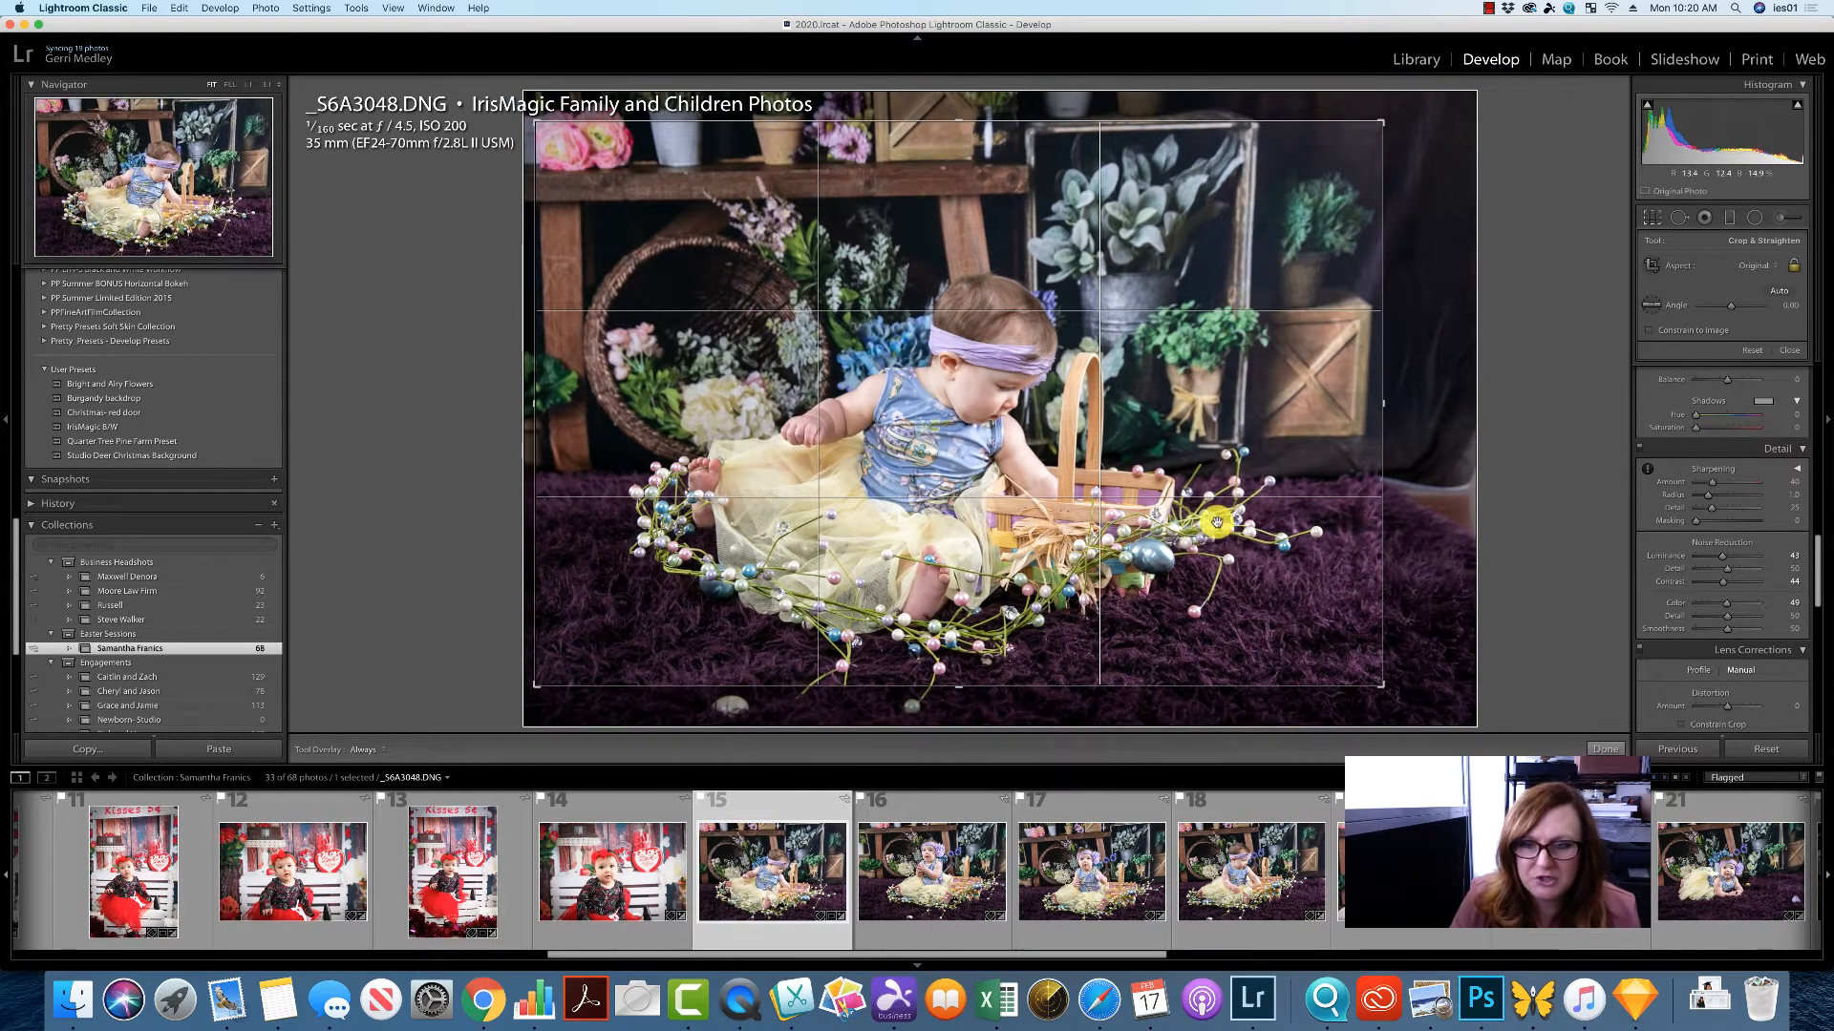
Crop _S6A3051 slightly tighter, reposition it within the frame and rotate it by about 2.07 degrees.
key(Right)
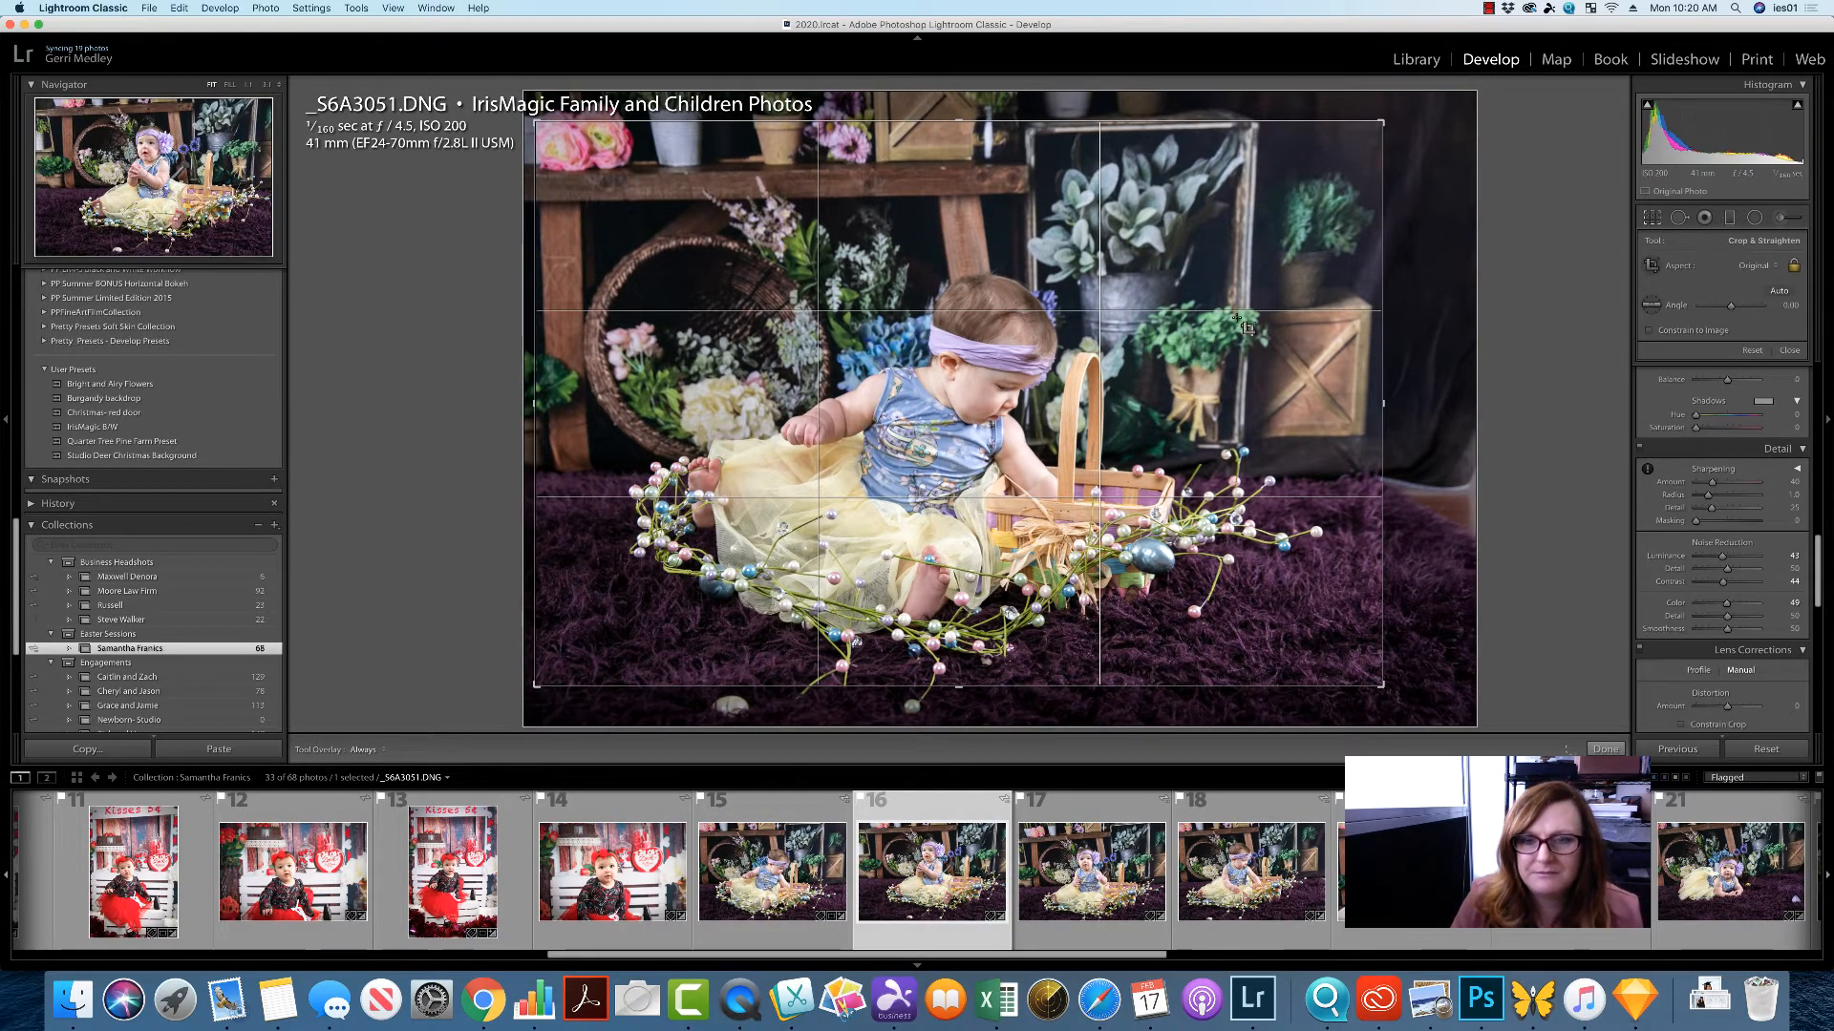
drag(1436, 83, 1433, 87)
drag(1265, 269, 1184, 338)
drag(1391, 344, 1452, 358)
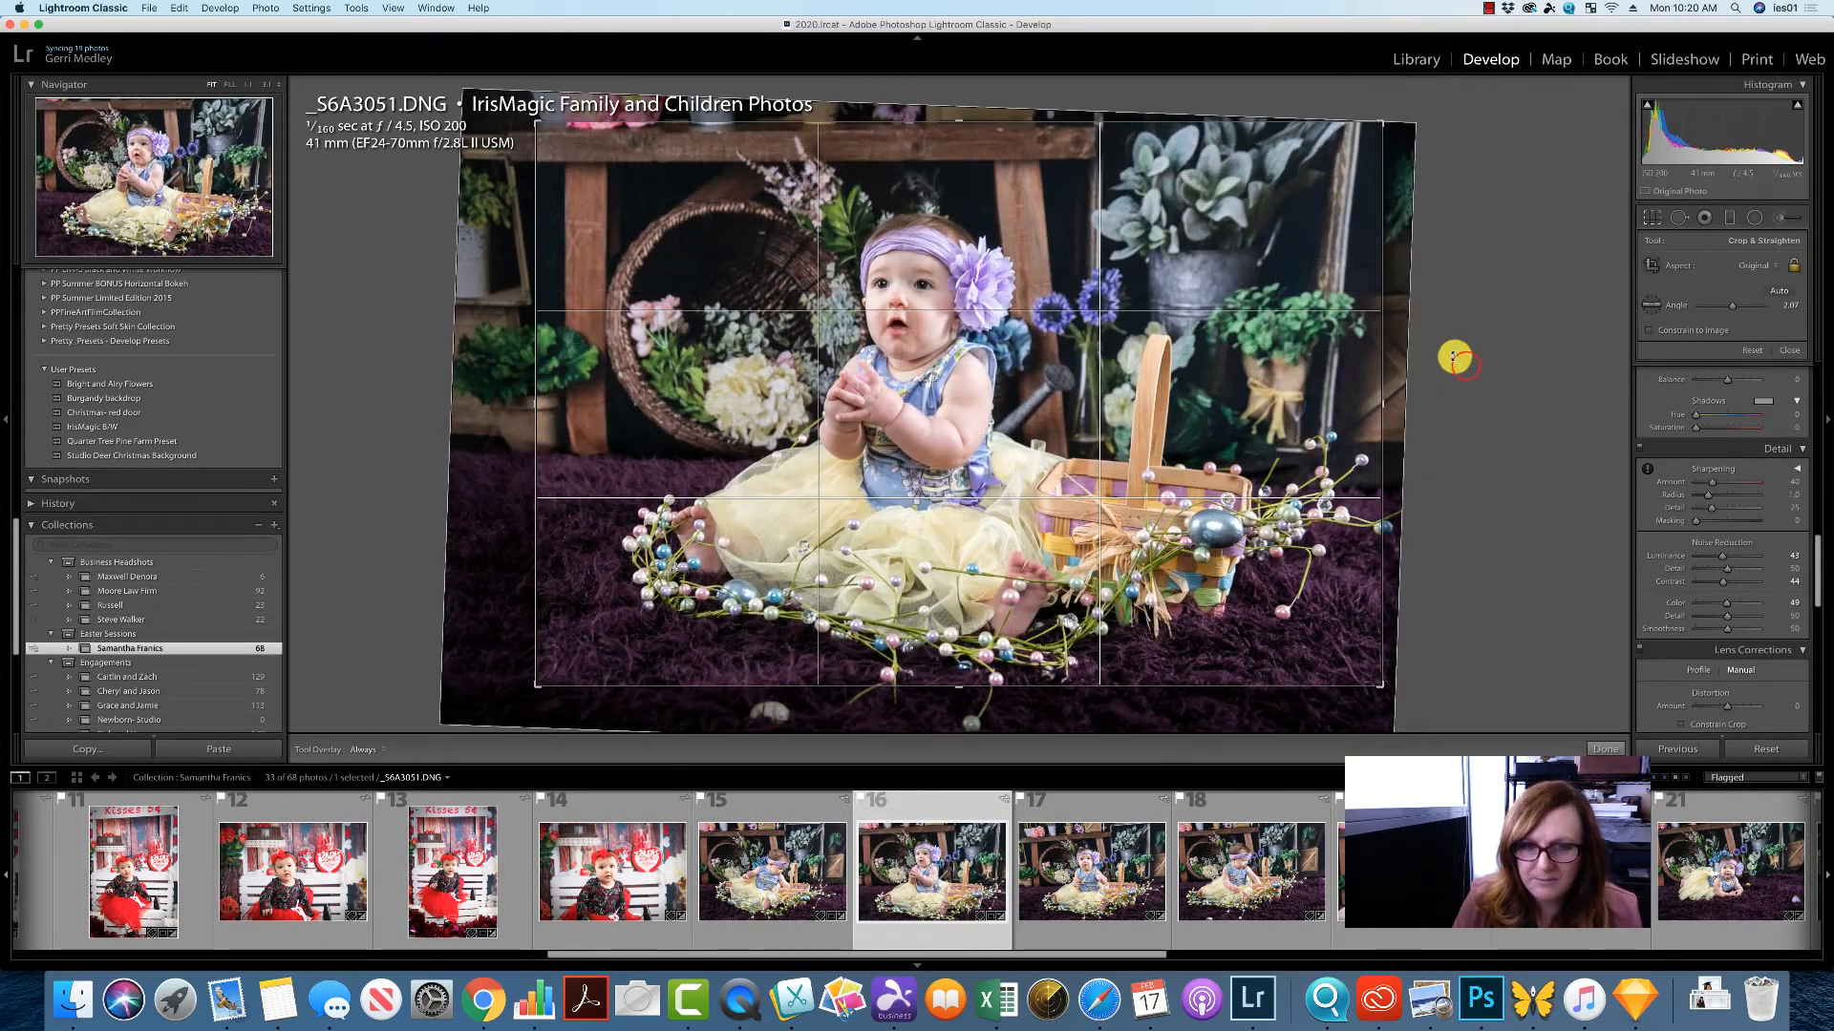
Straighten _S6A3053 with Auto Upright in the Transform settings, with Constrain Crop enabled.
click(1101, 845)
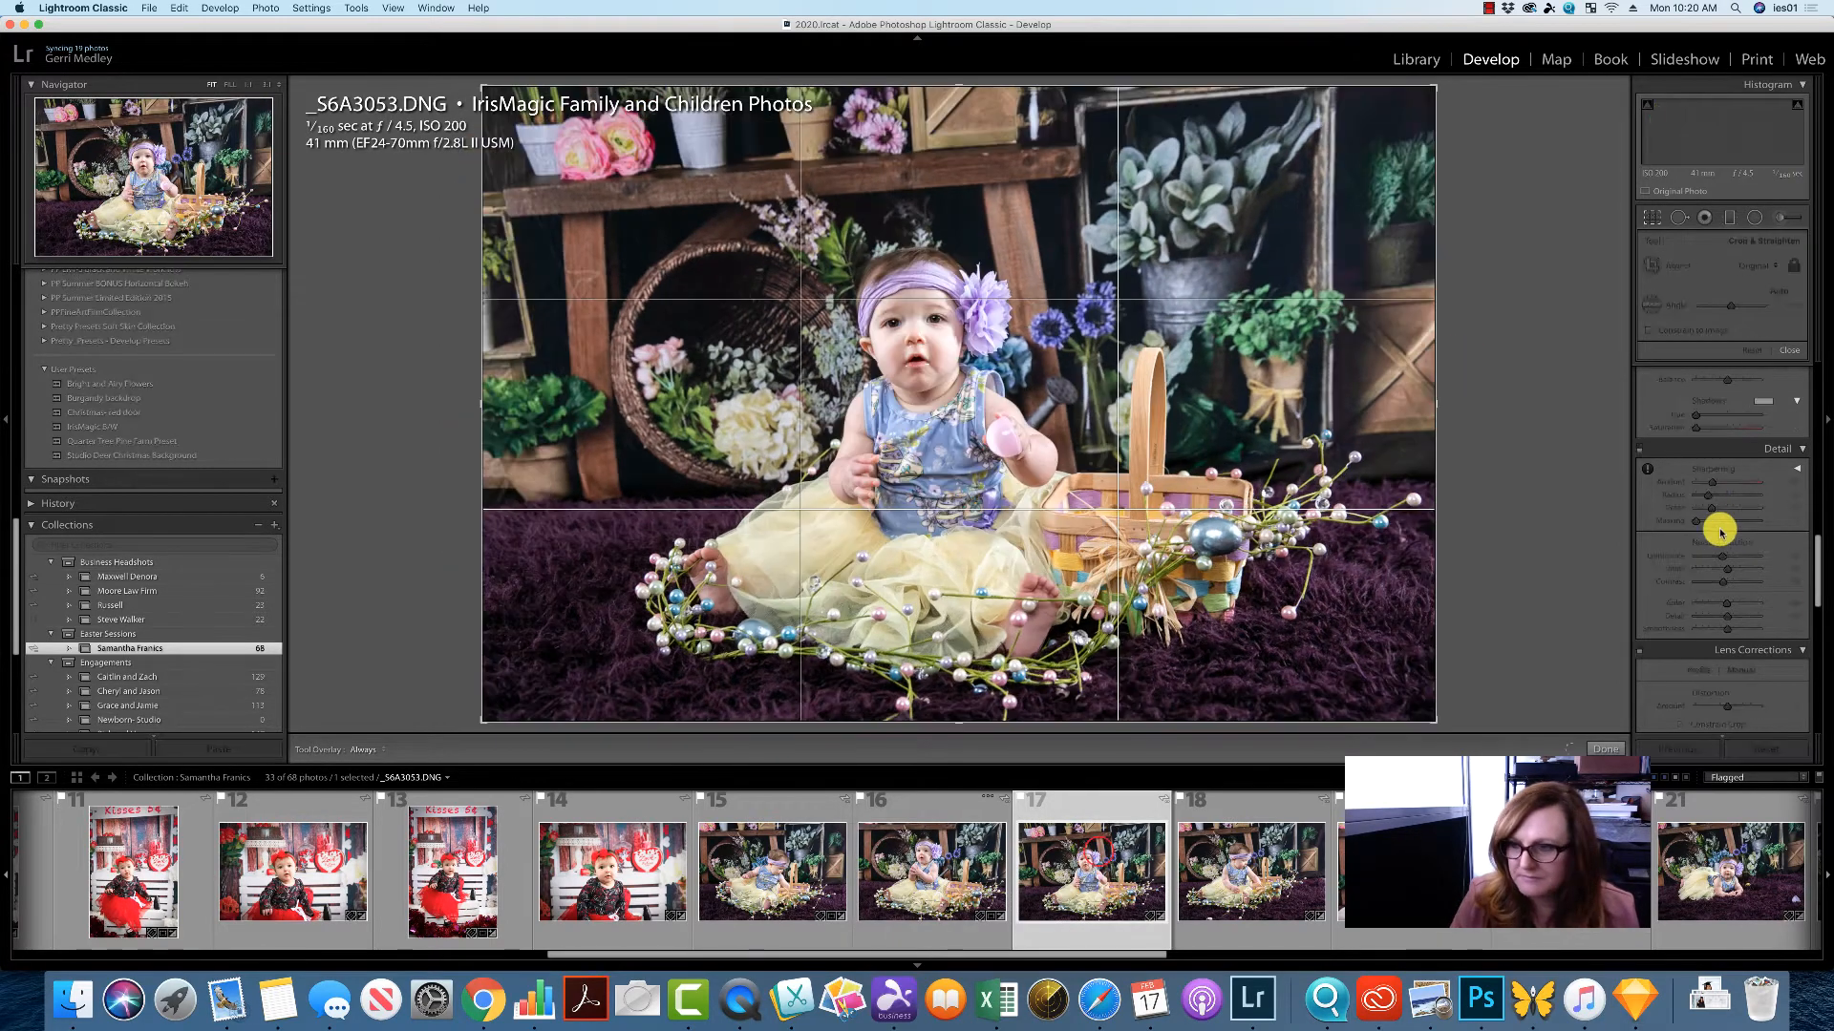
scroll(1817, 605, down, 10)
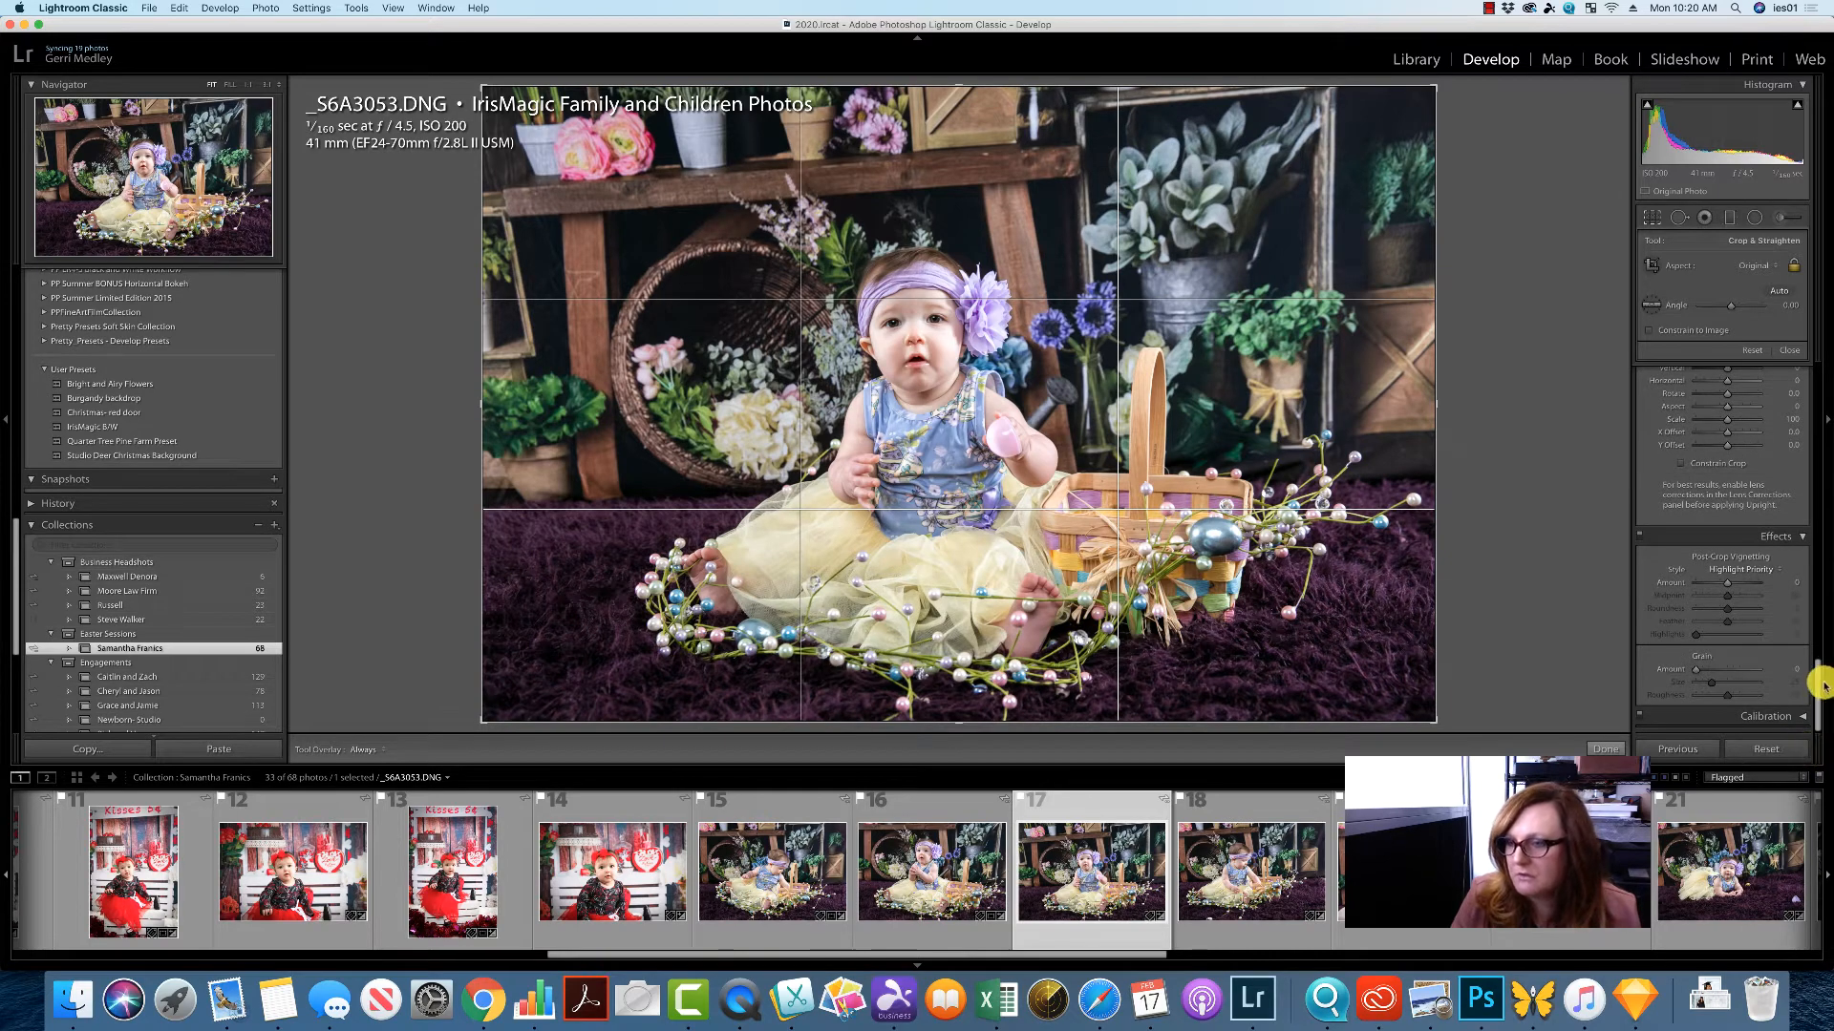
drag(1817, 685, 1818, 653)
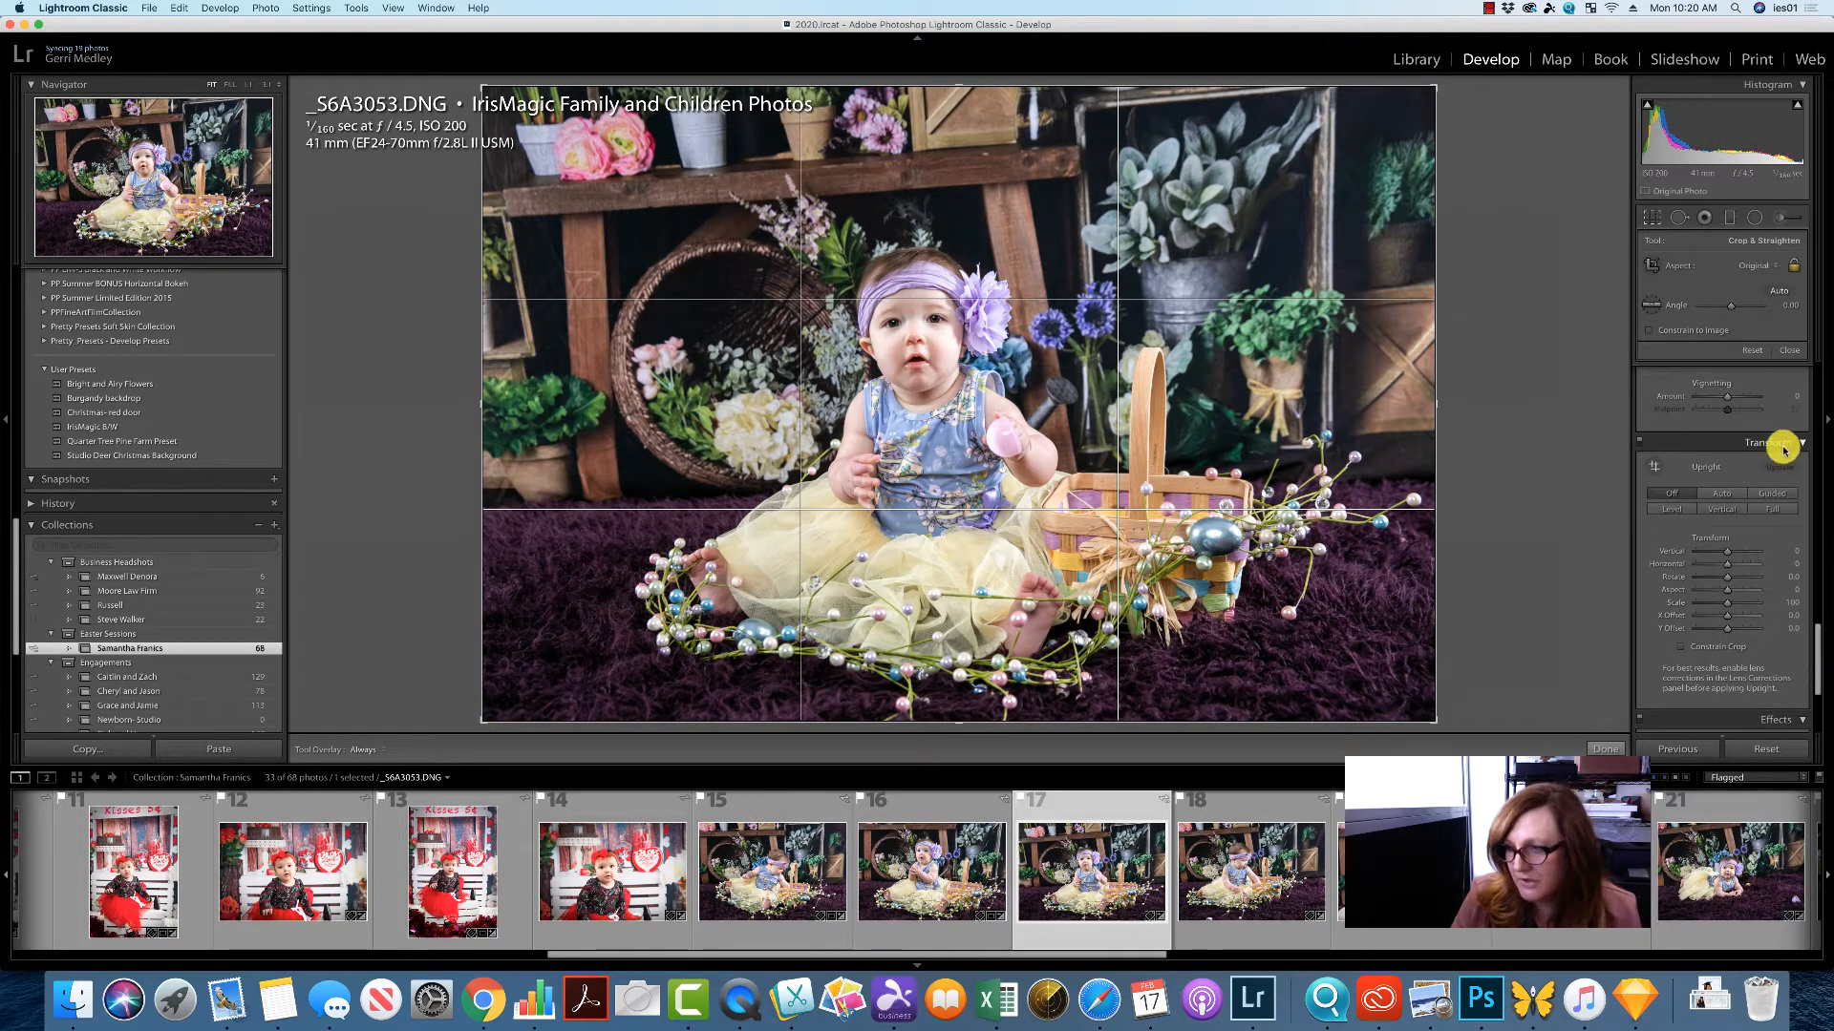
click(1683, 647)
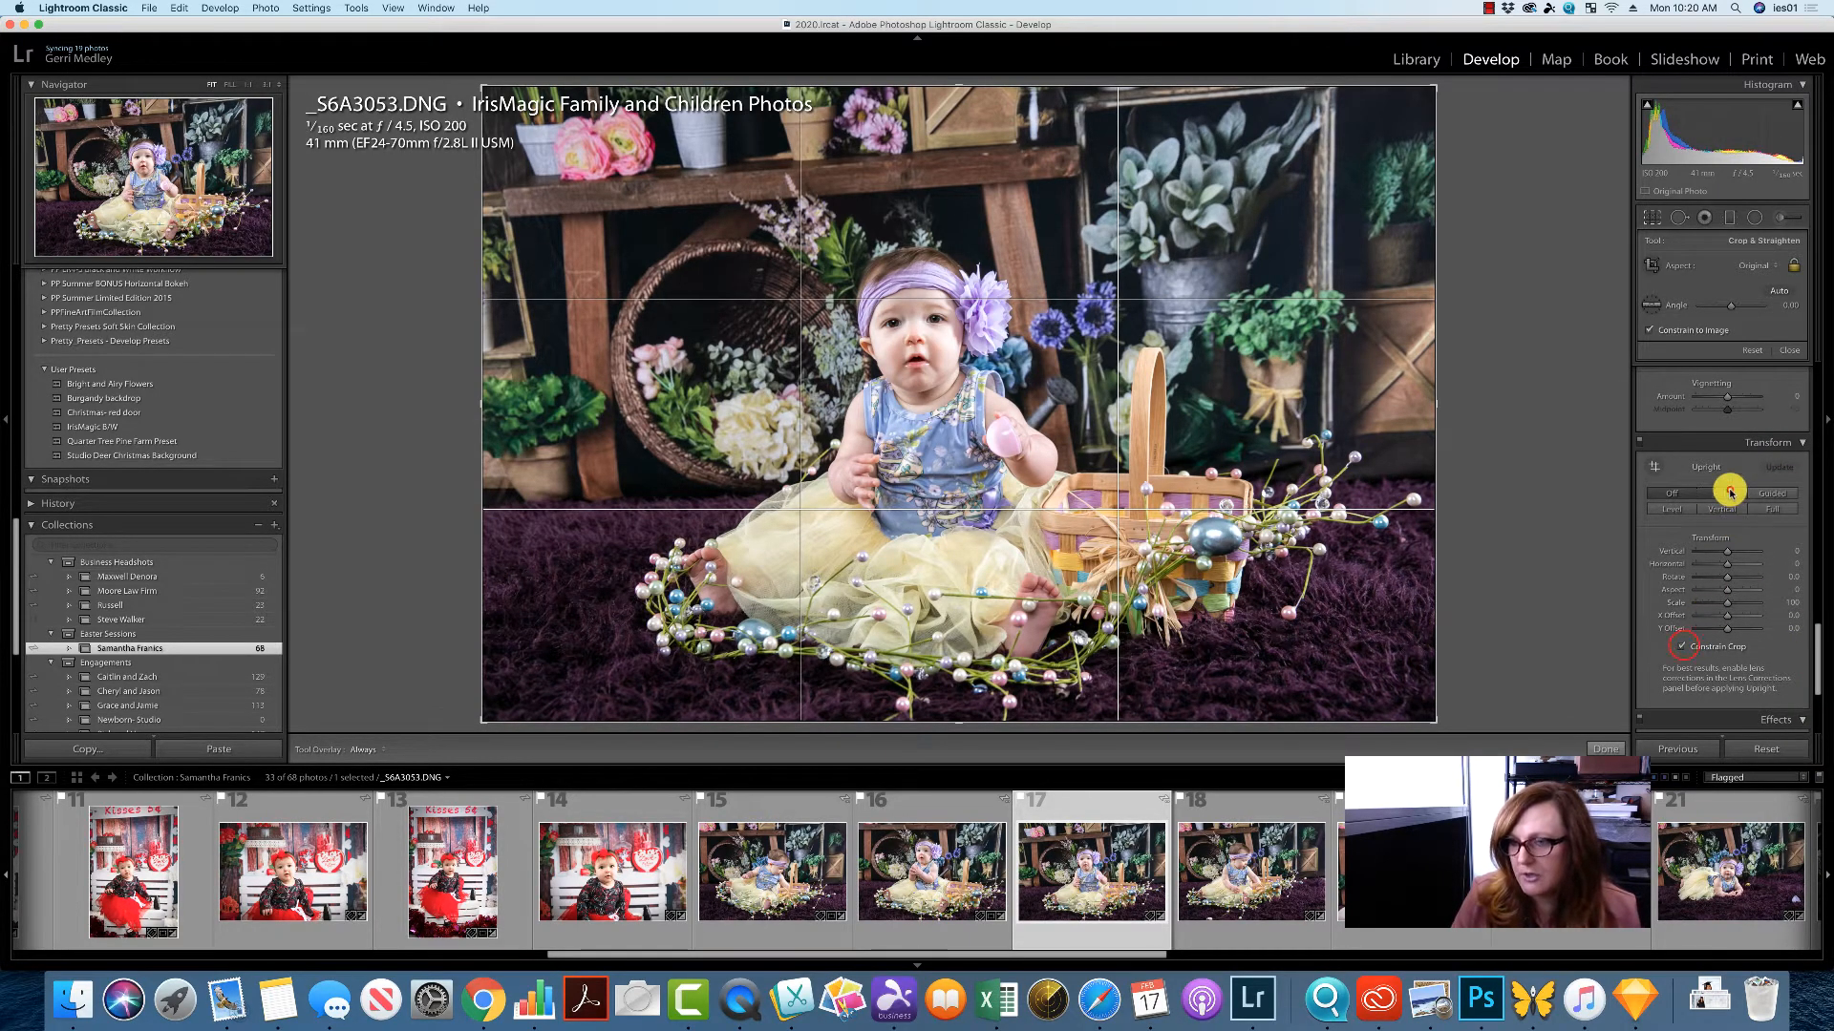
click(1727, 491)
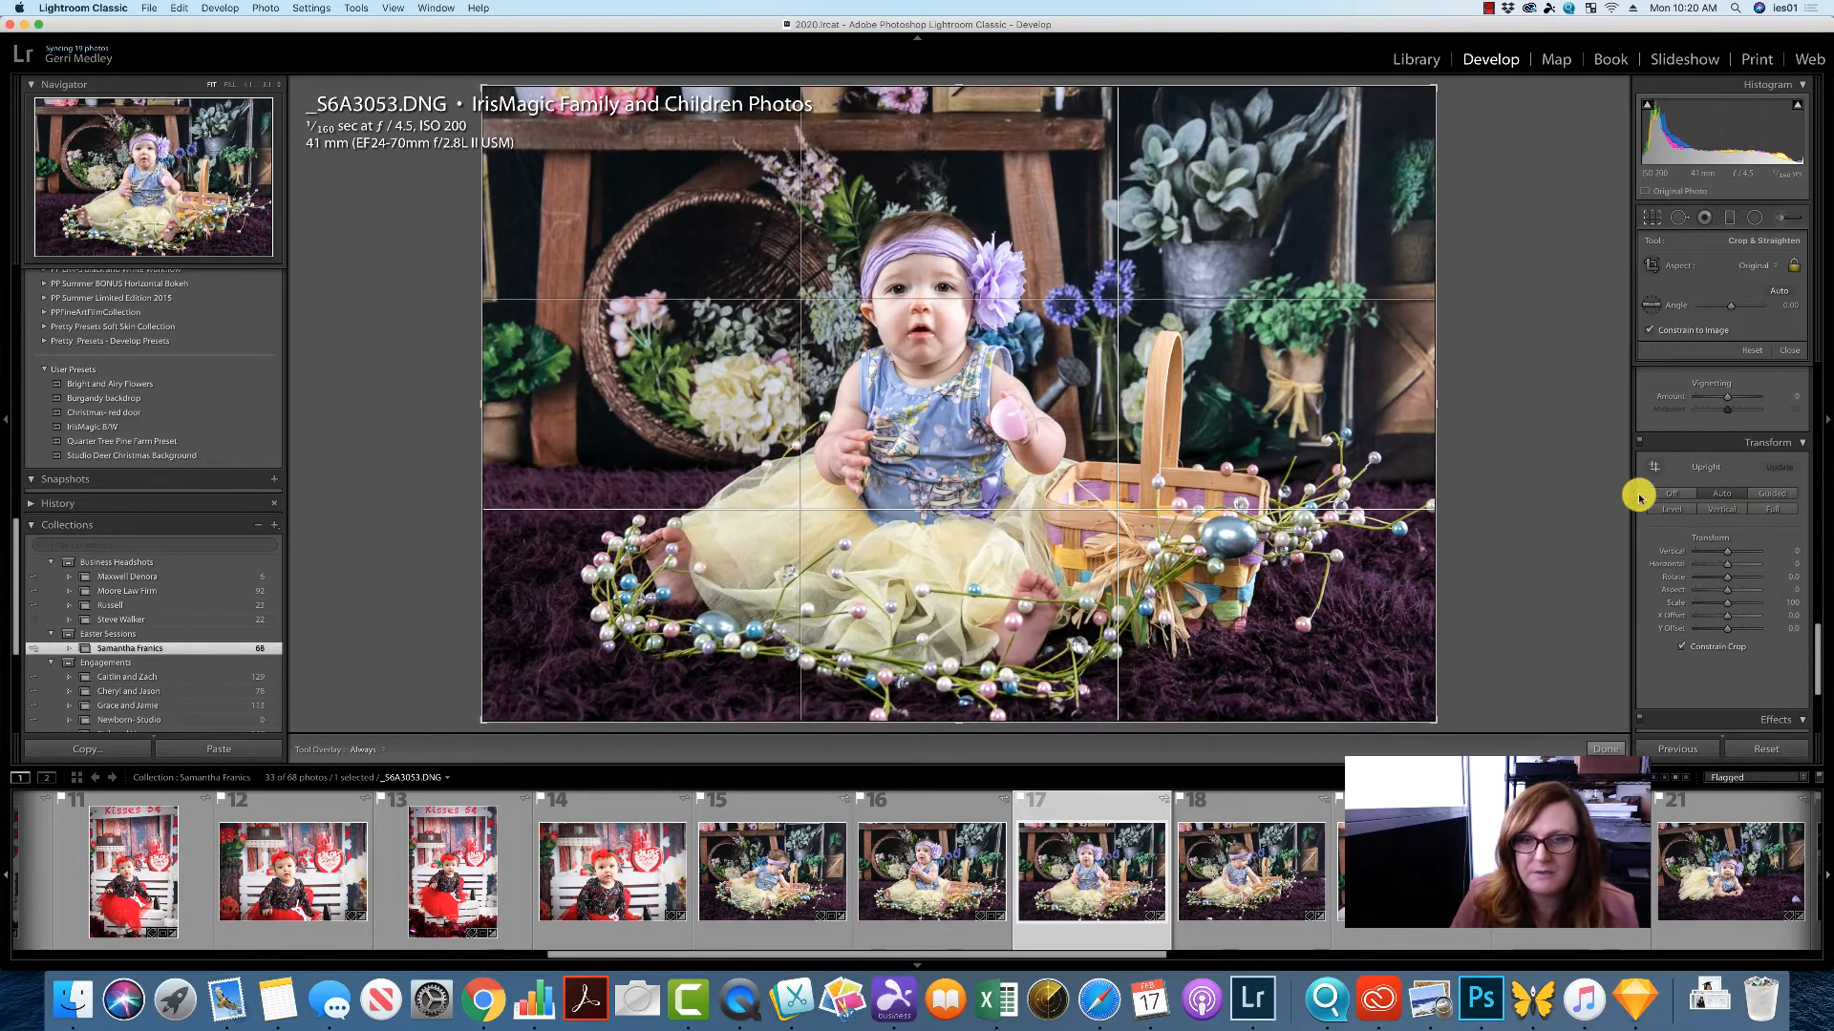
Apply Auto Upright with Constrain Crop to _S6A3055 and _S6A3057.
click(1260, 885)
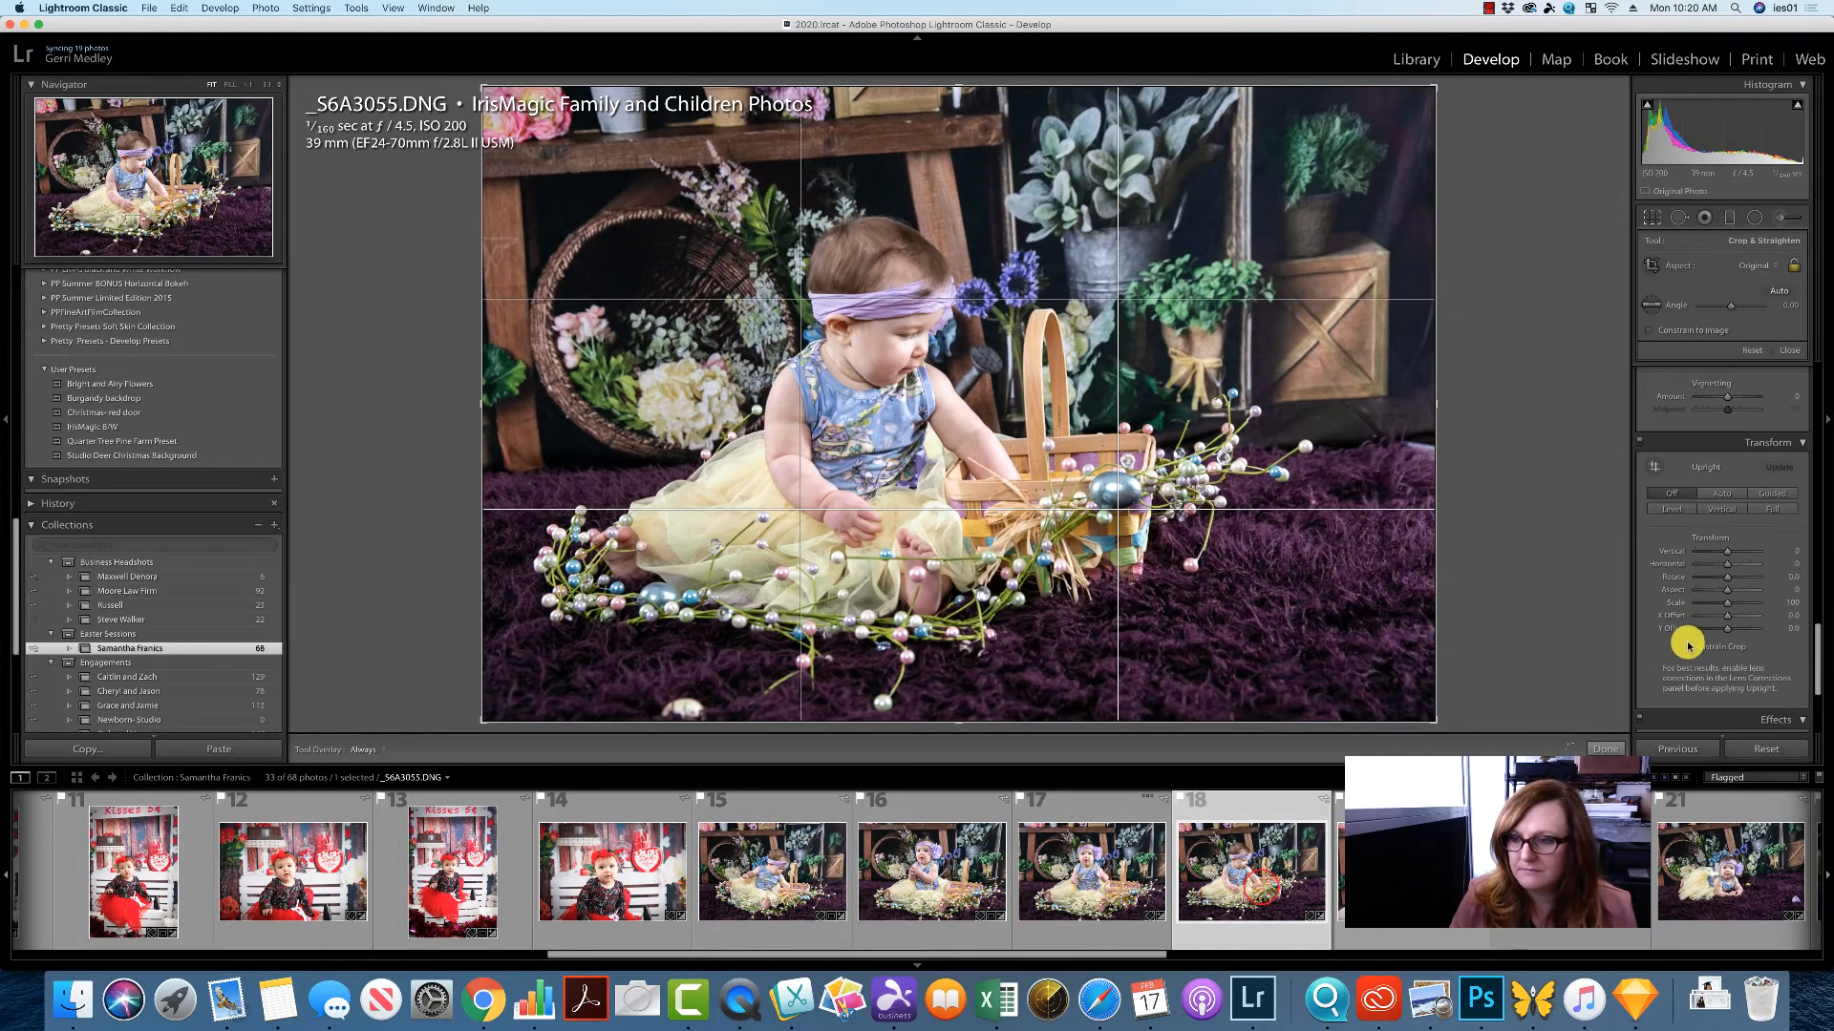
click(1718, 492)
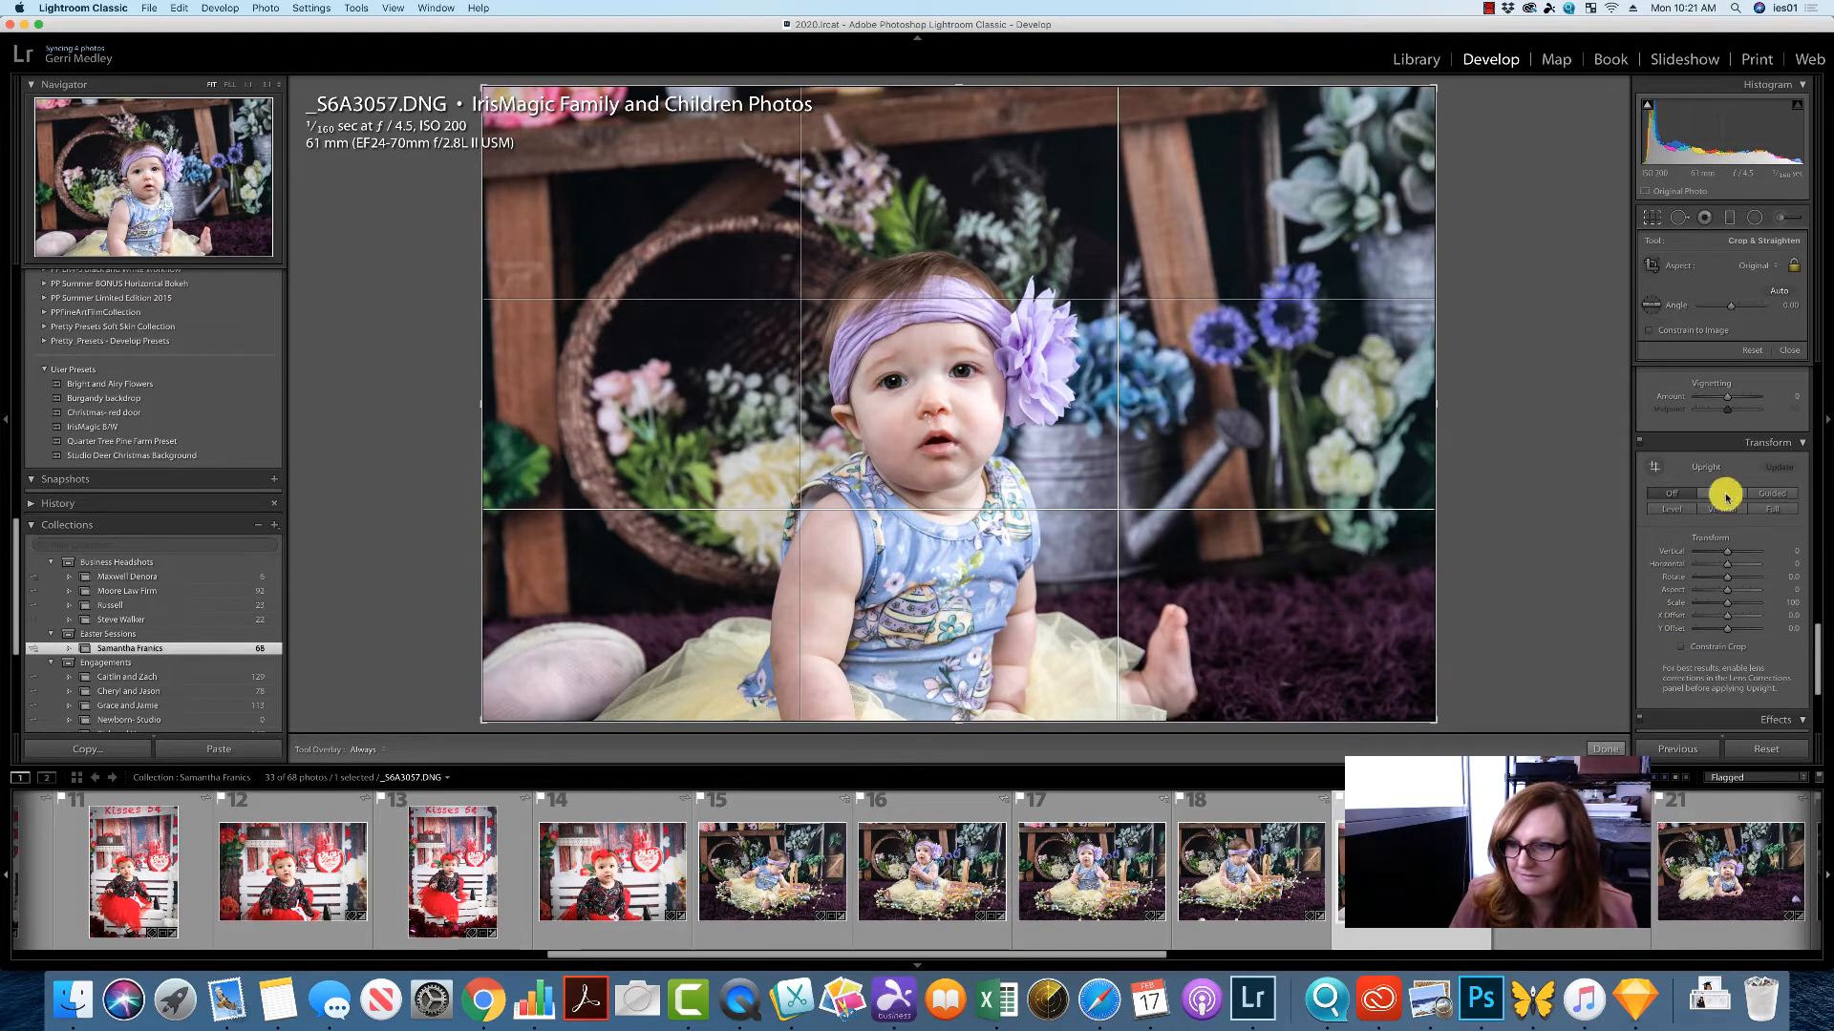
click(1680, 648)
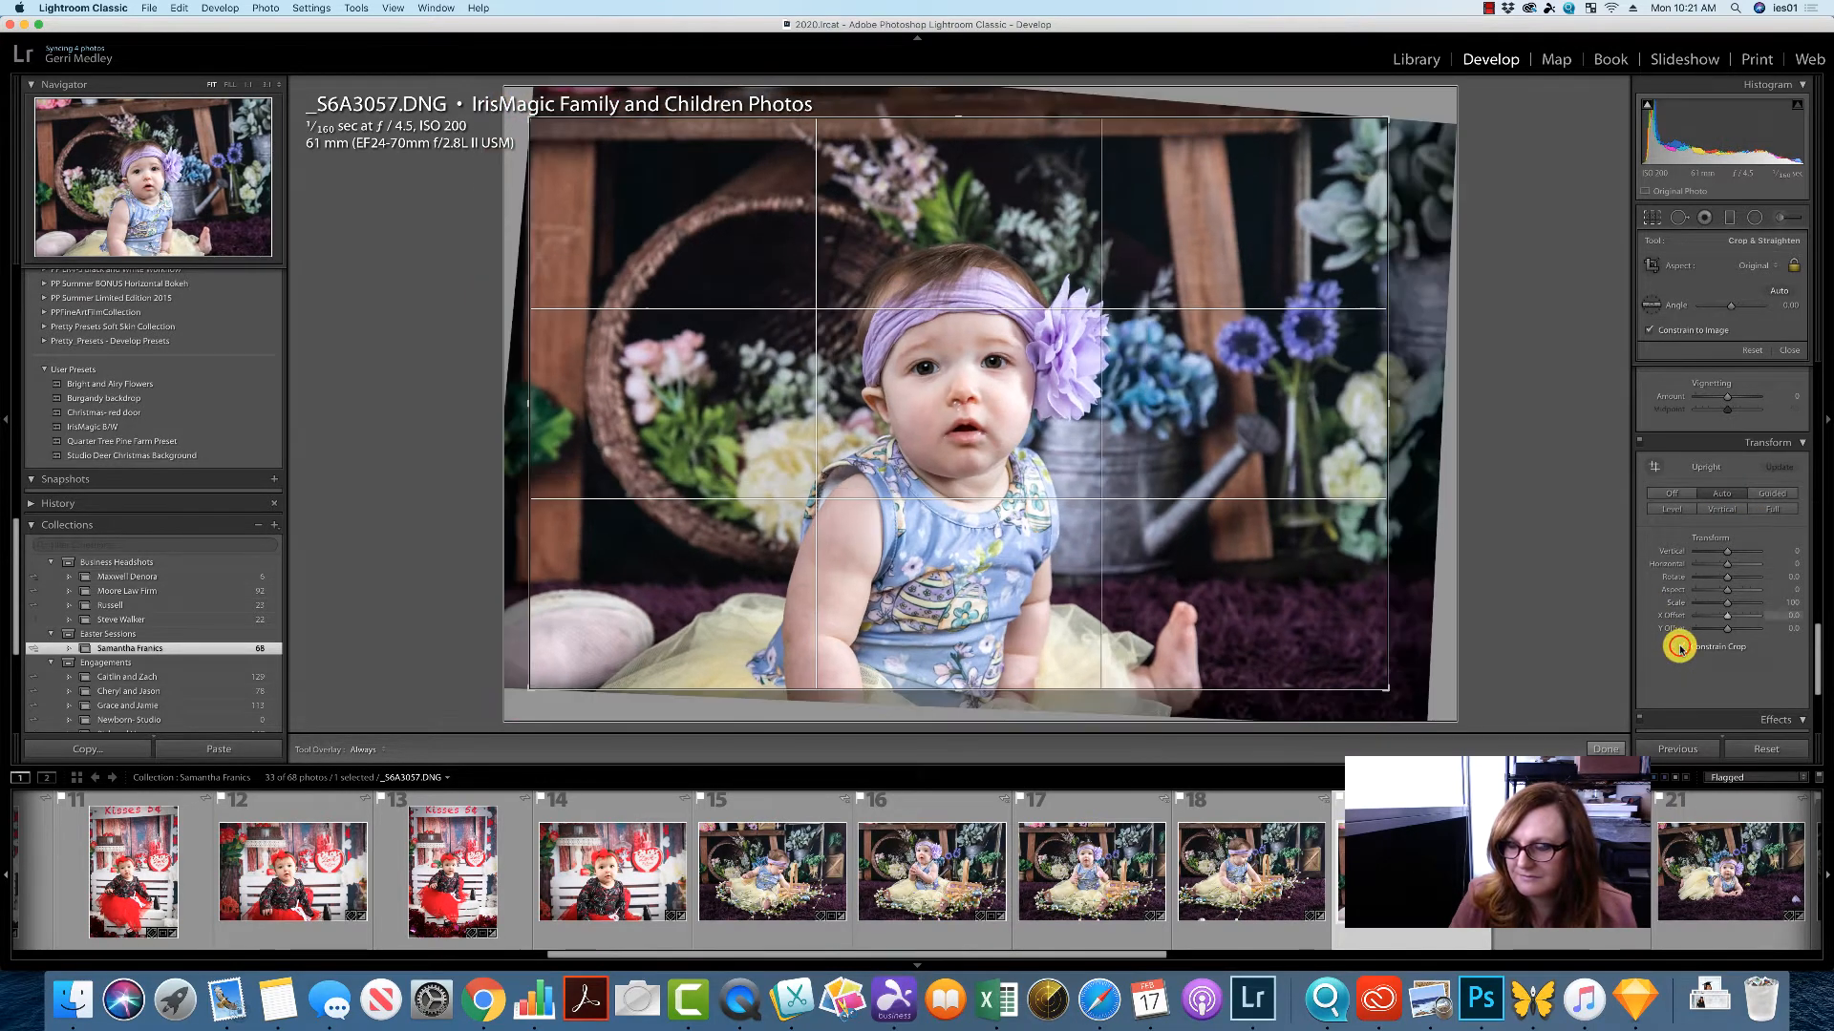
click(1722, 492)
Enable Constrain Crop on the close-up _S6A3061 and try to straighten it with Auto Upright.
key(Right)
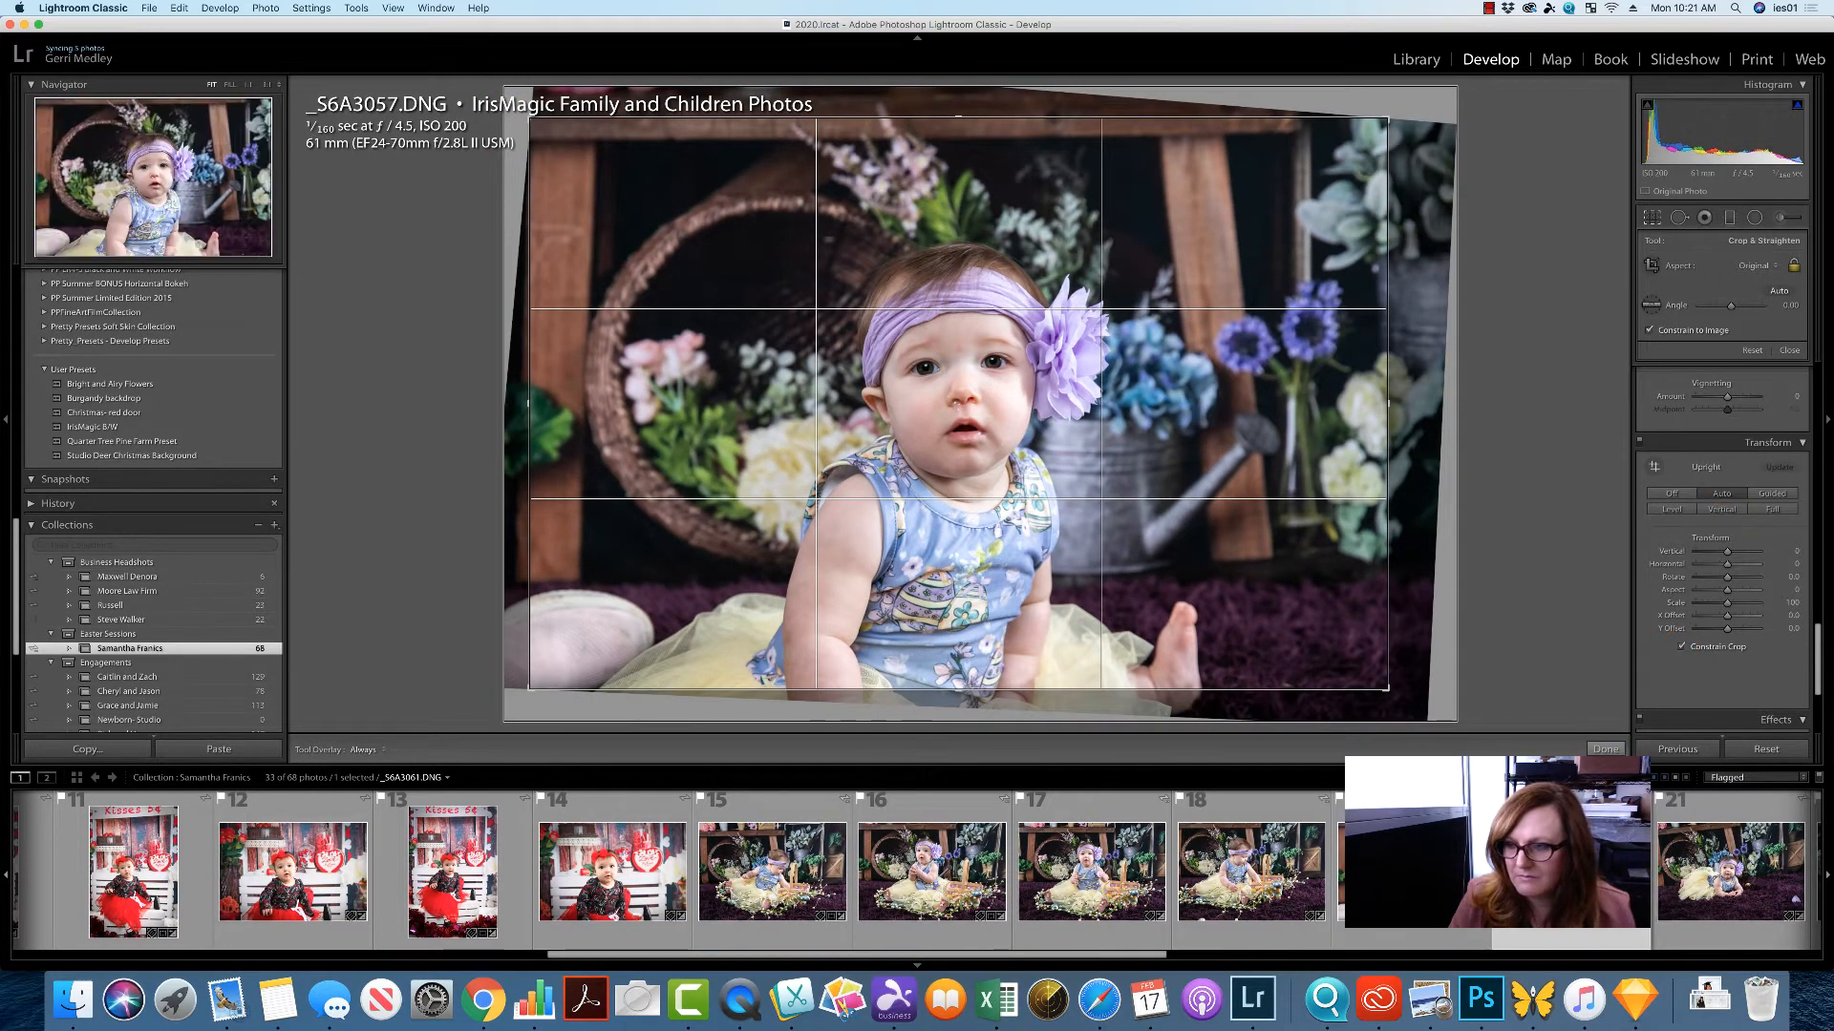
click(1682, 647)
click(1725, 499)
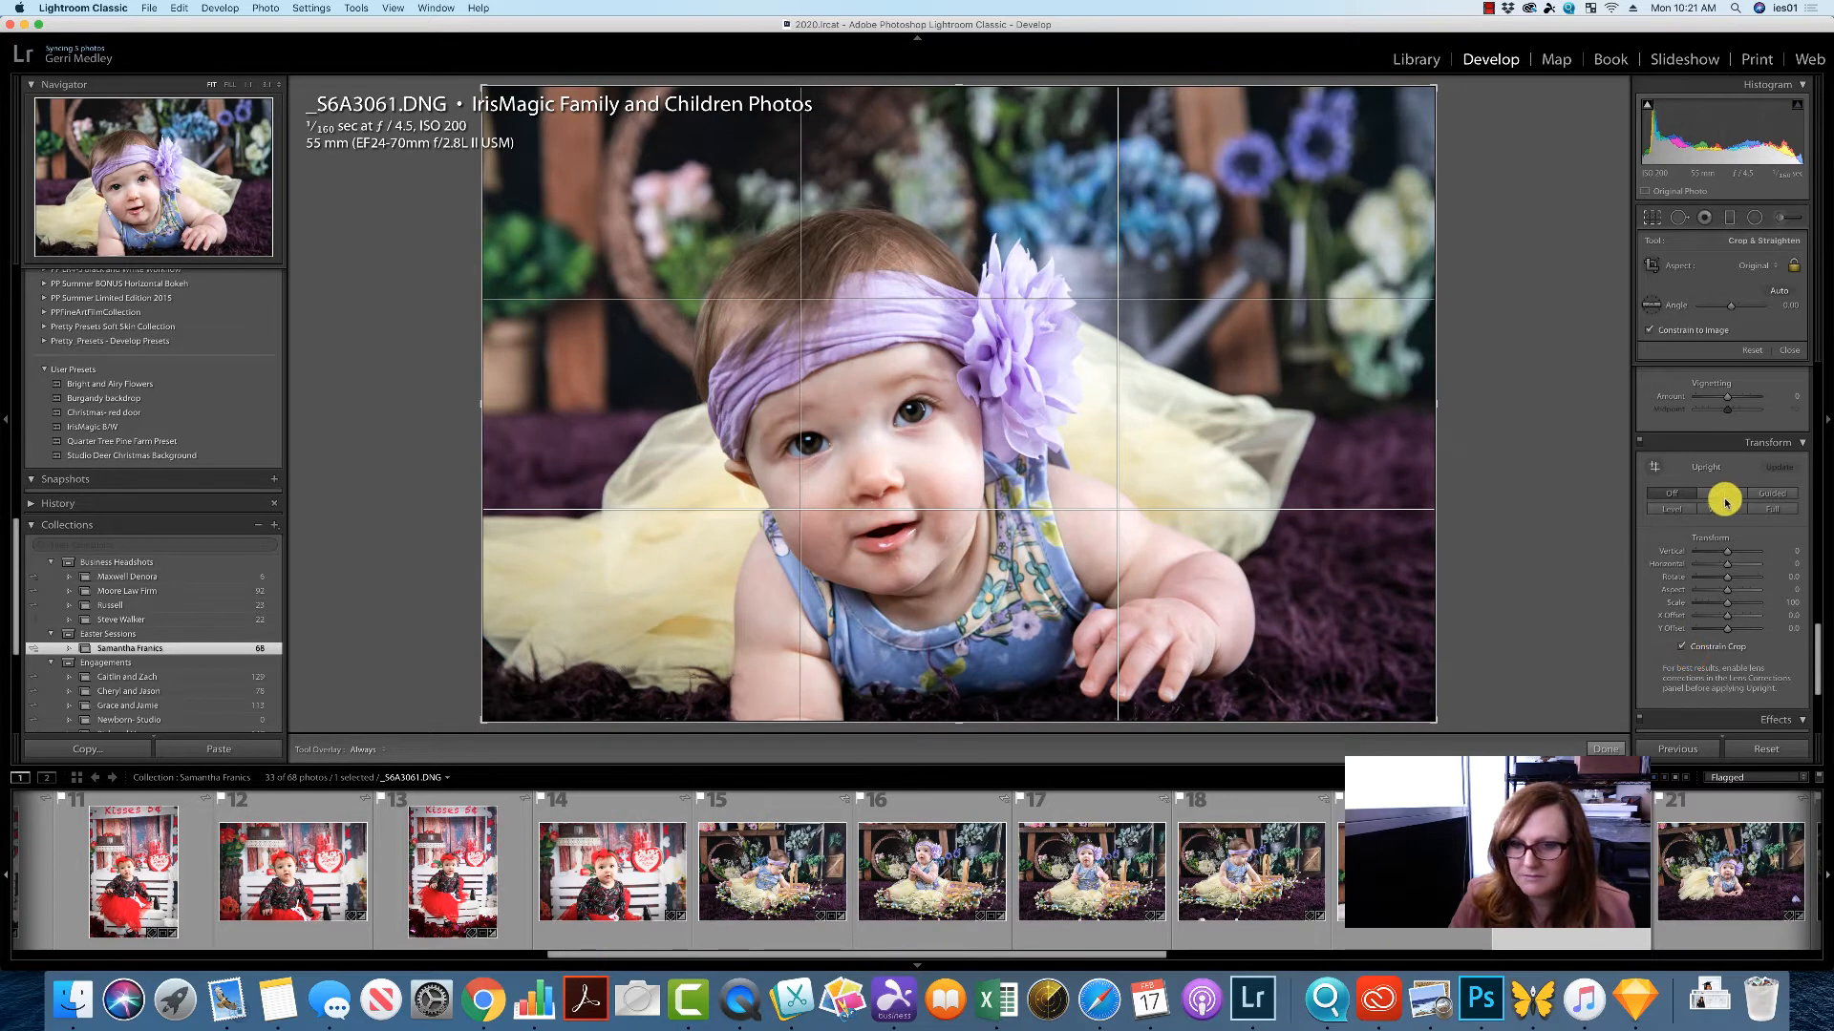
Apply Auto Upright with Constrain Crop to _S6A3065, shift the image within the crop frame and rotate it slightly.
click(1662, 877)
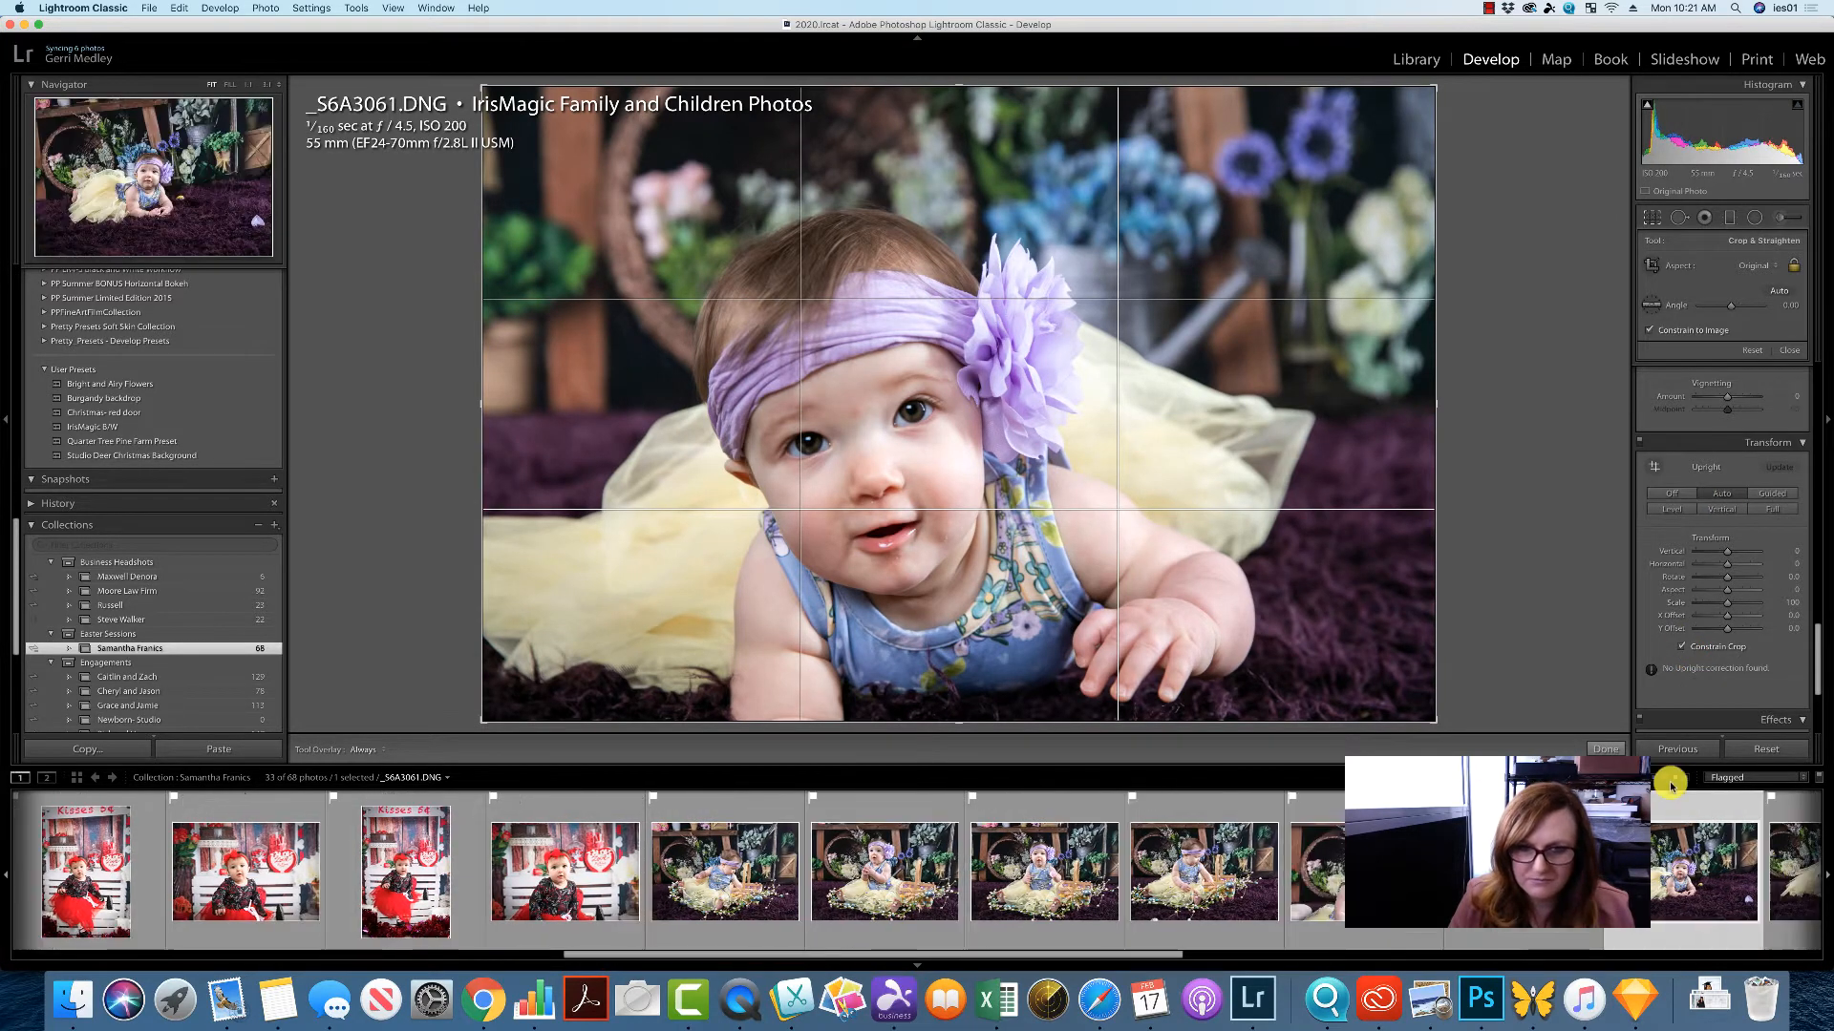
click(1679, 646)
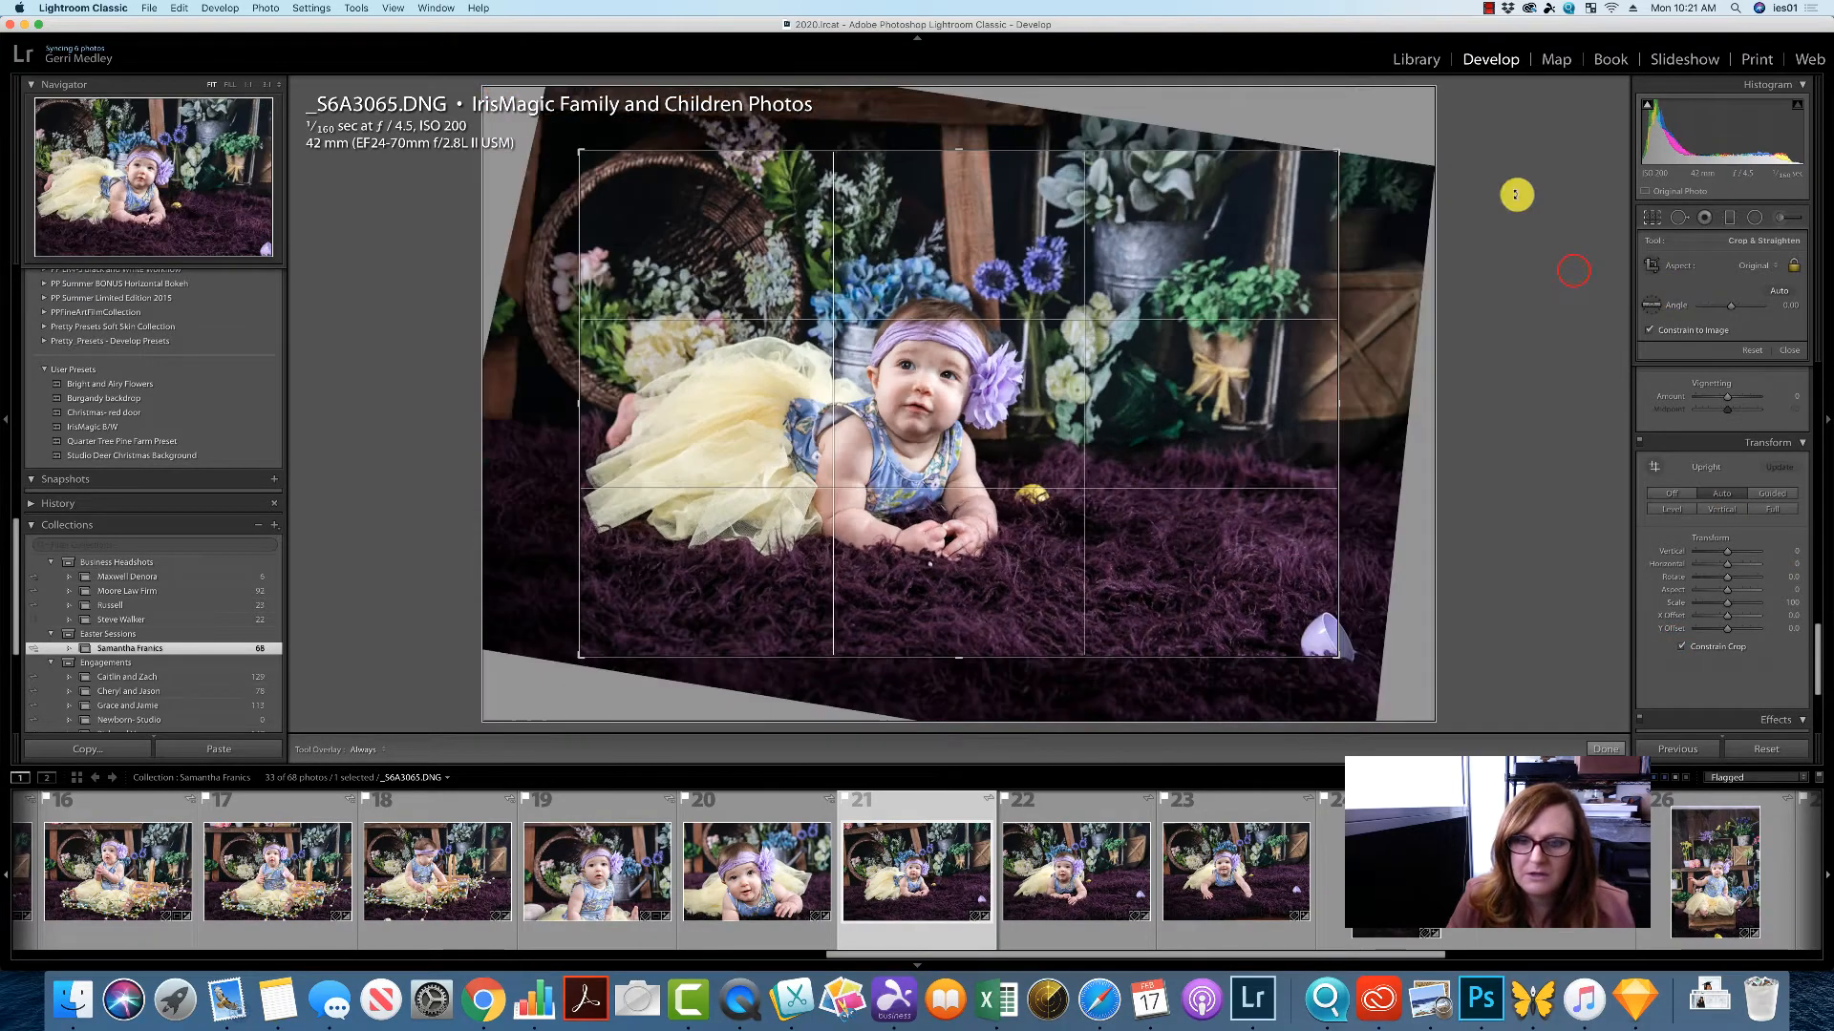
drag(1179, 385, 1179, 388)
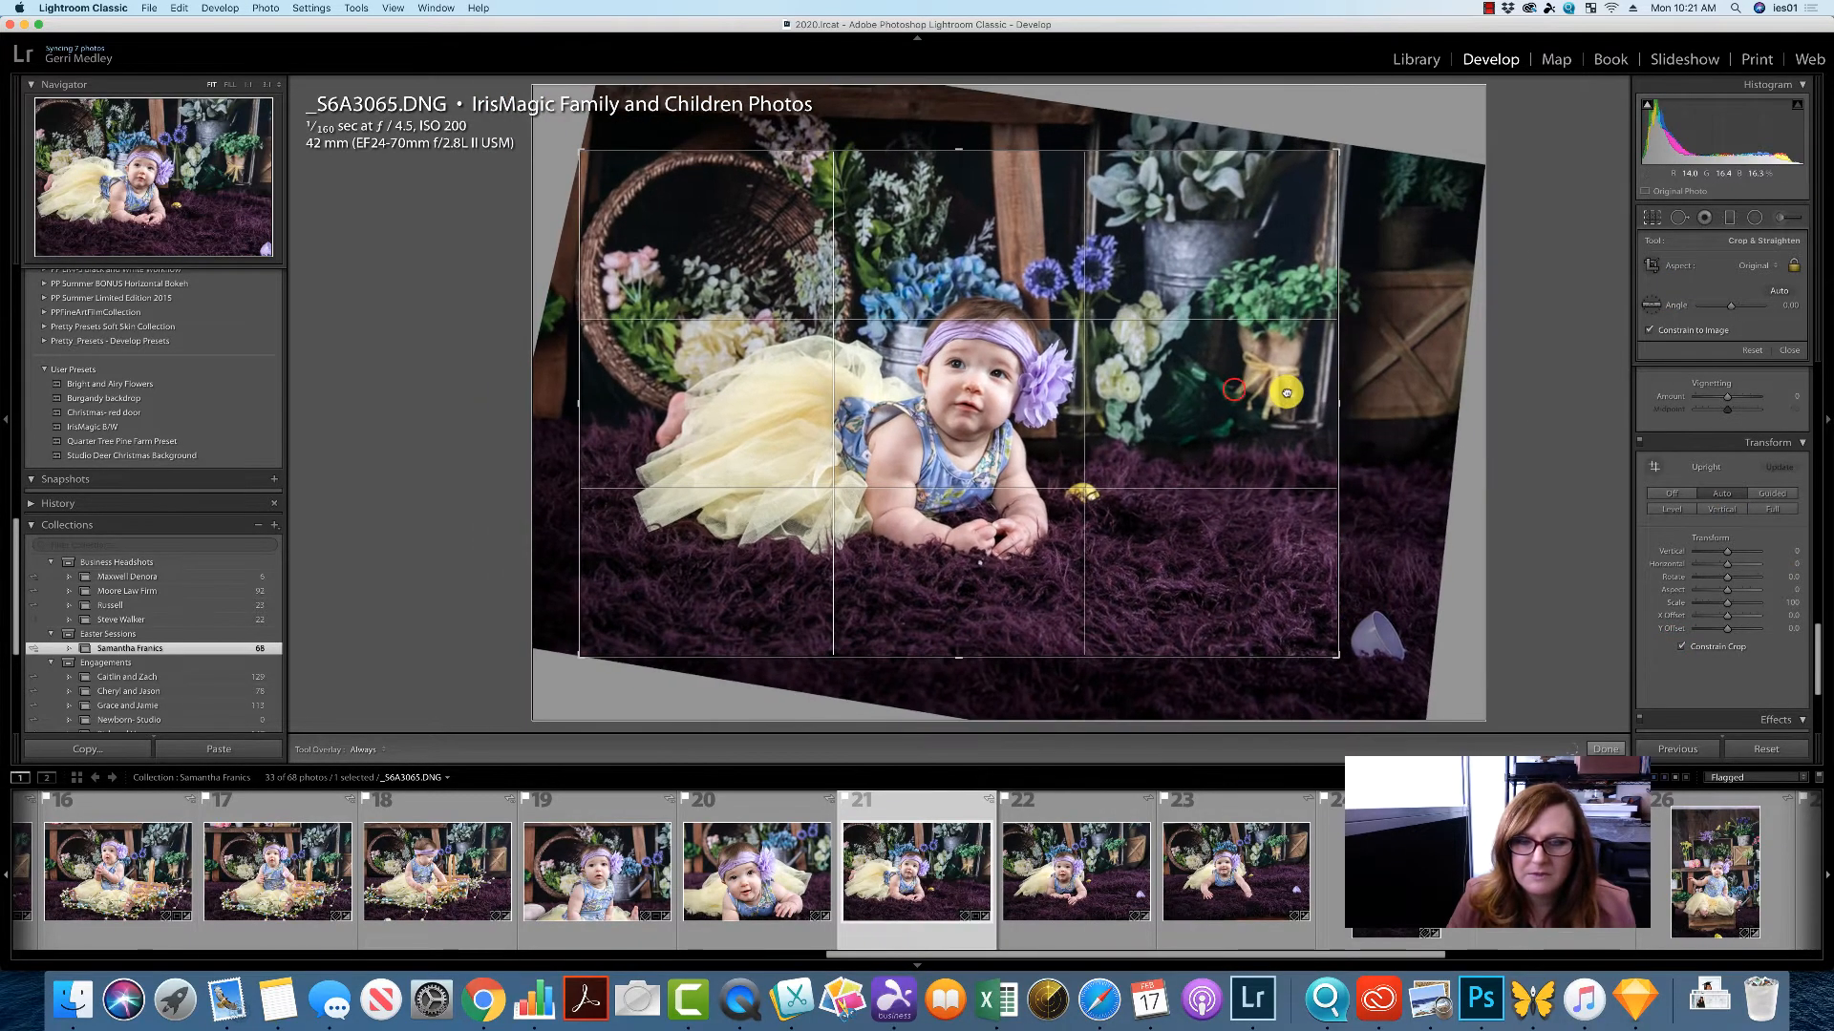
drag(1414, 413, 1399, 392)
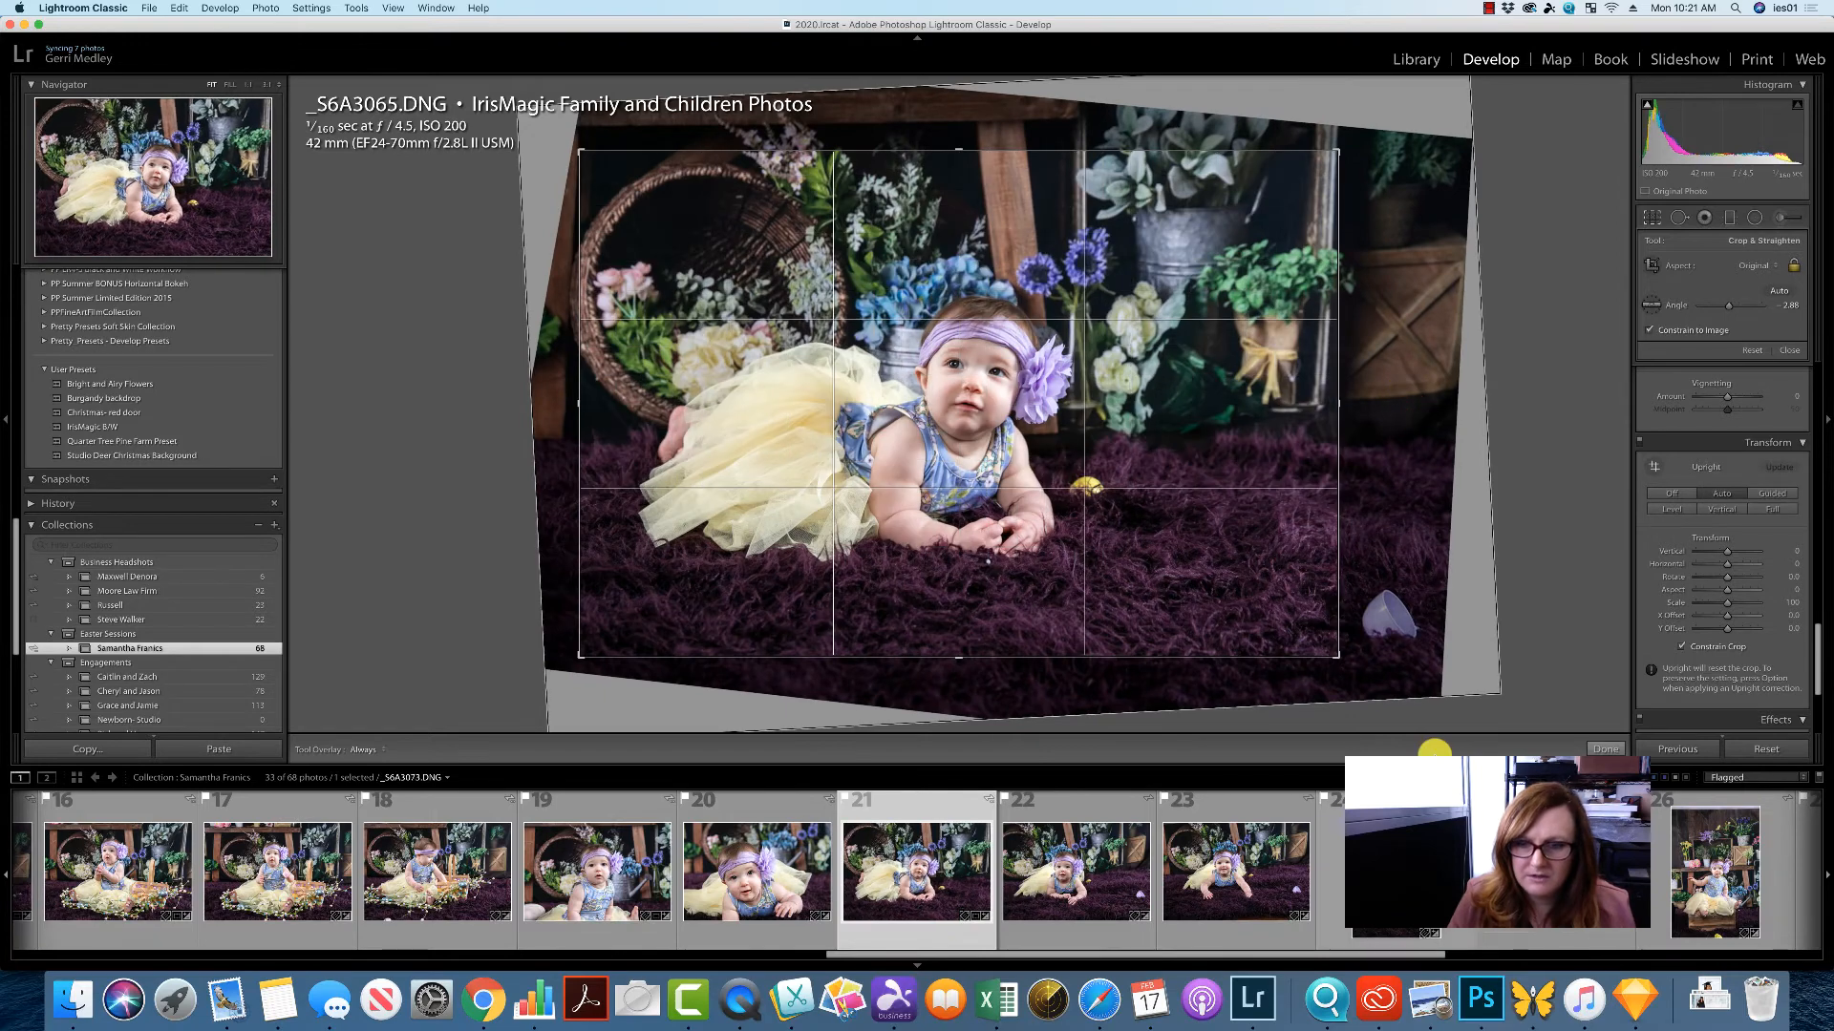
Apply Auto Upright to _S6A3068 and crop the photo tighter from its upper-right corner.
click(1095, 872)
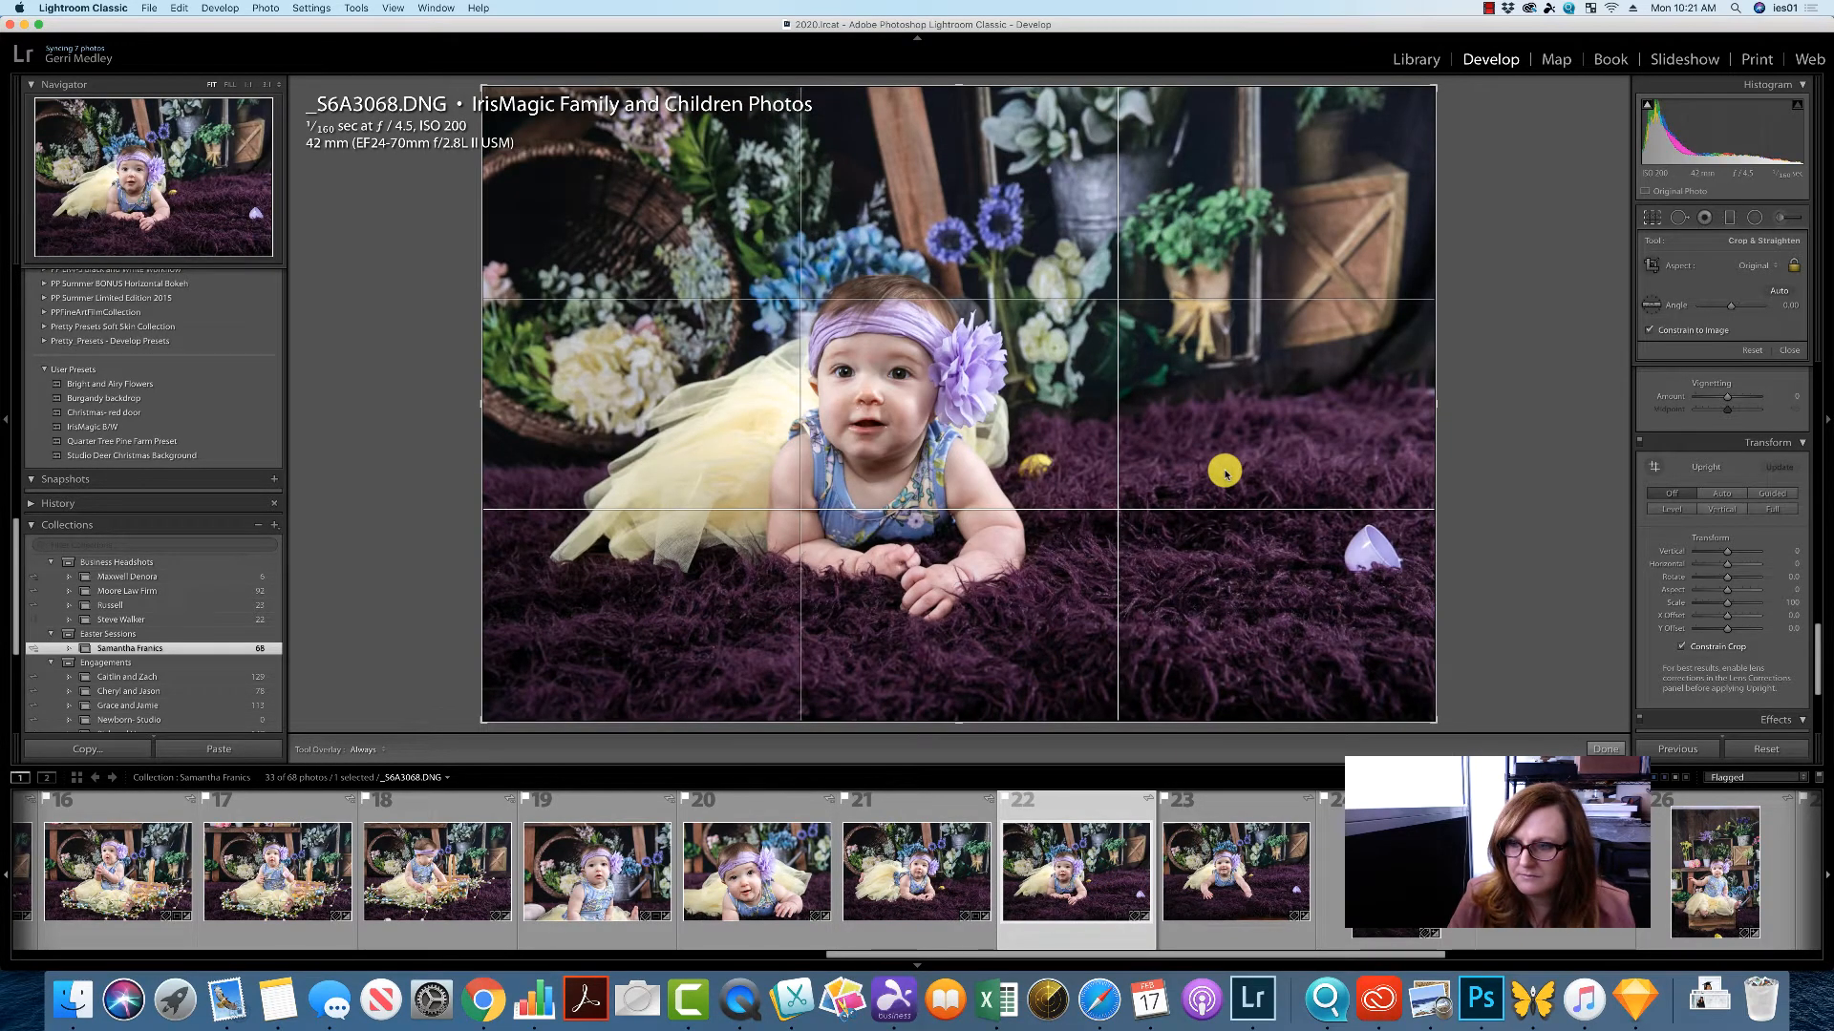
click(1720, 496)
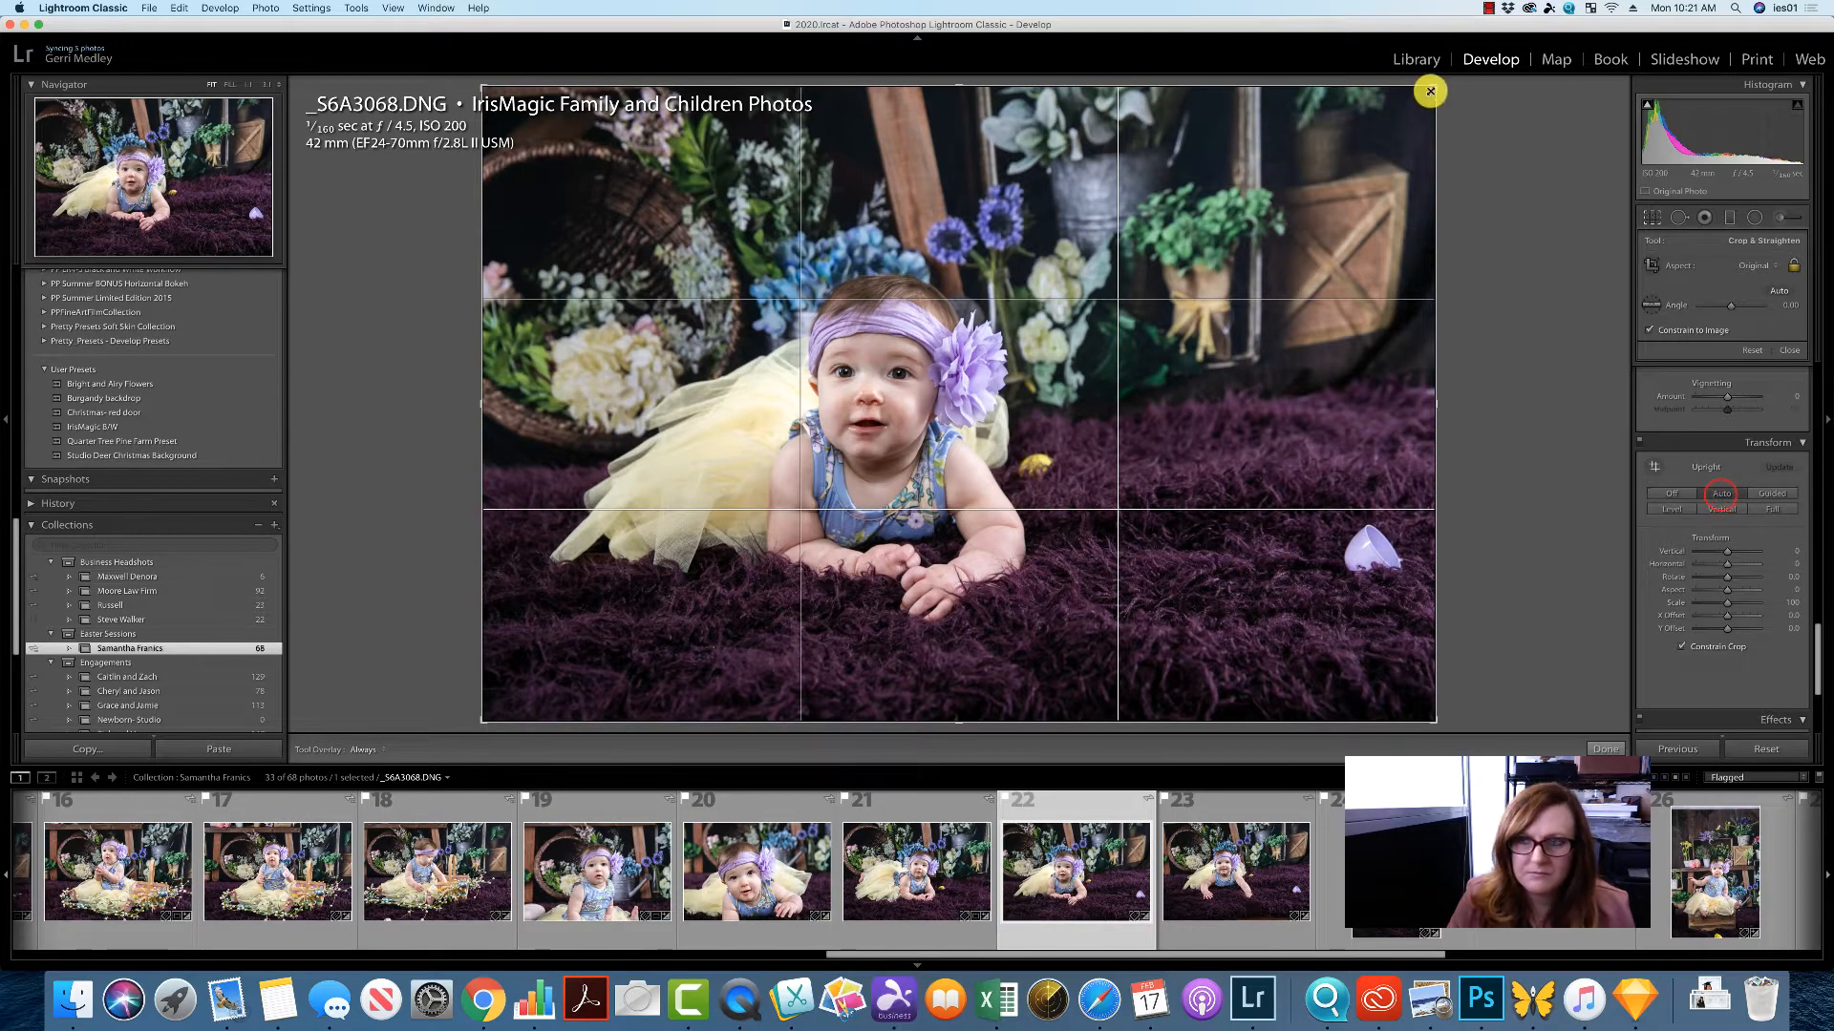
drag(1436, 90, 1213, 276)
Apply Auto Upright to _S6A3071, crop it tighter from the upper-right corner and reposition the image within the frame.
click(1248, 867)
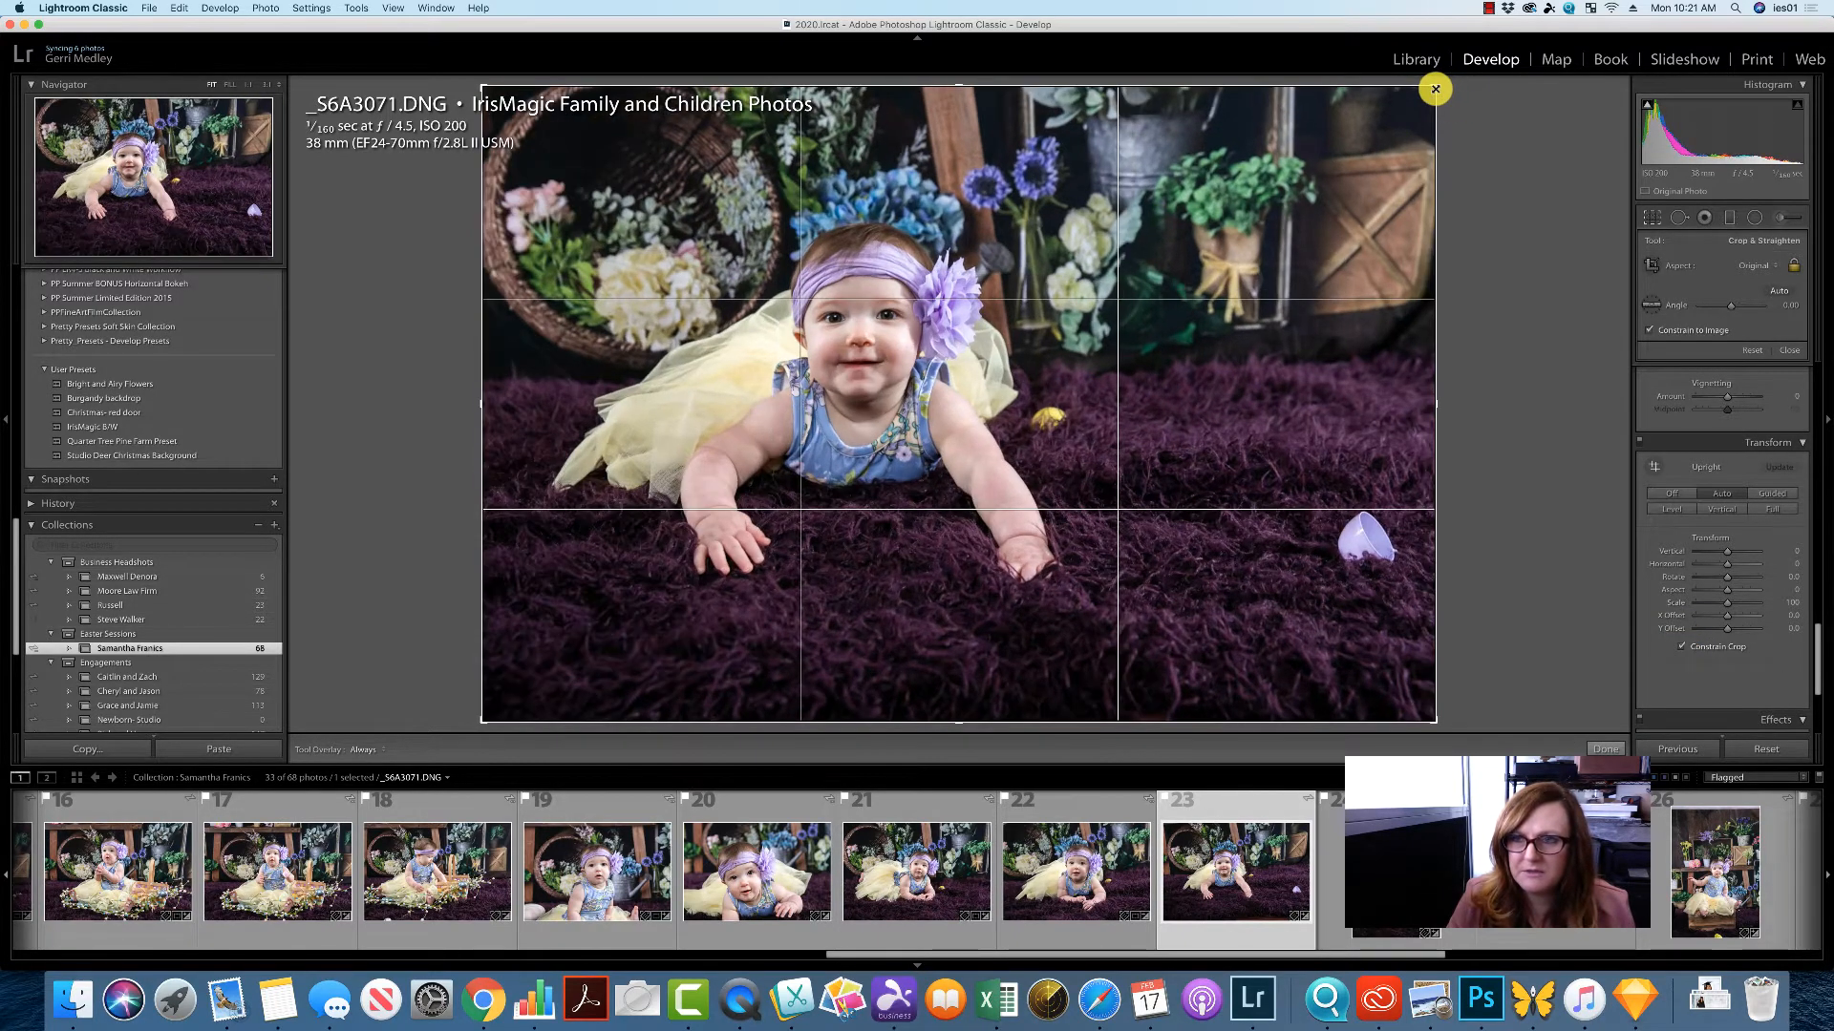
drag(1434, 88, 1376, 124)
drag(1200, 250, 1191, 364)
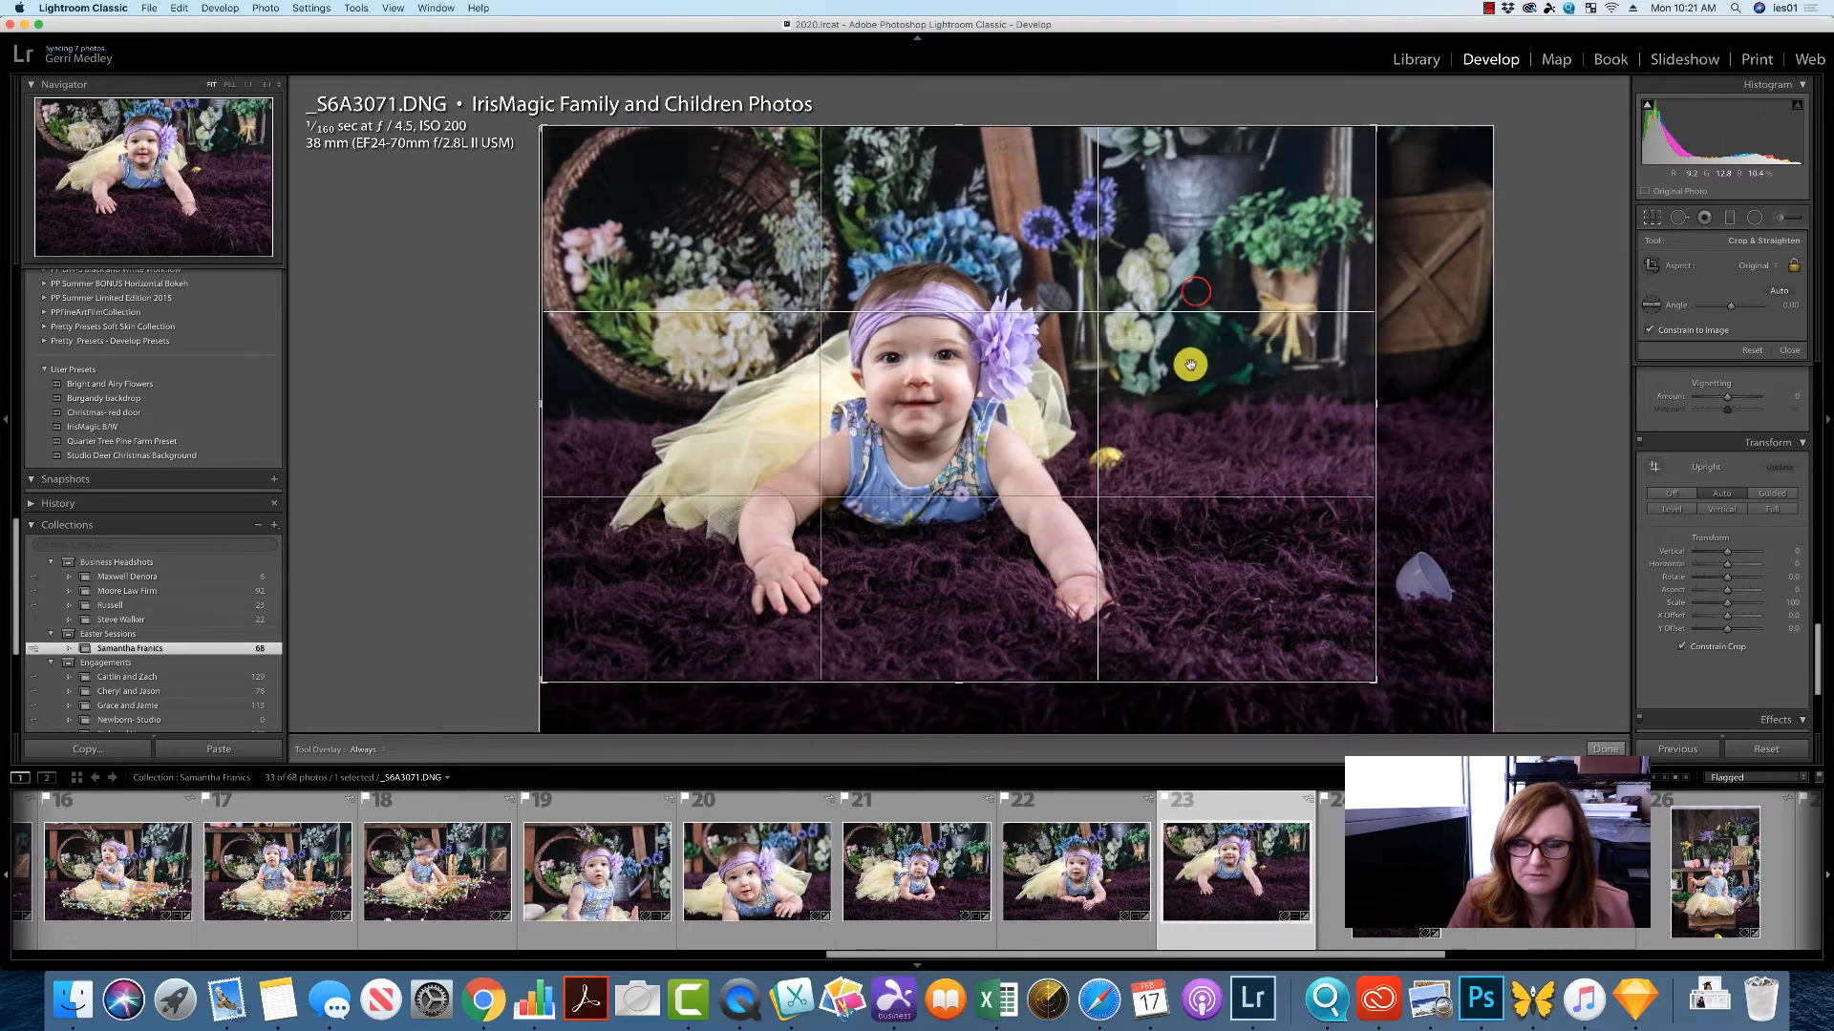
Straighten _S6A3073 with Auto Upright, Constrain Crop and a slight rotation, and crop it tighter around the baby.
click(1394, 877)
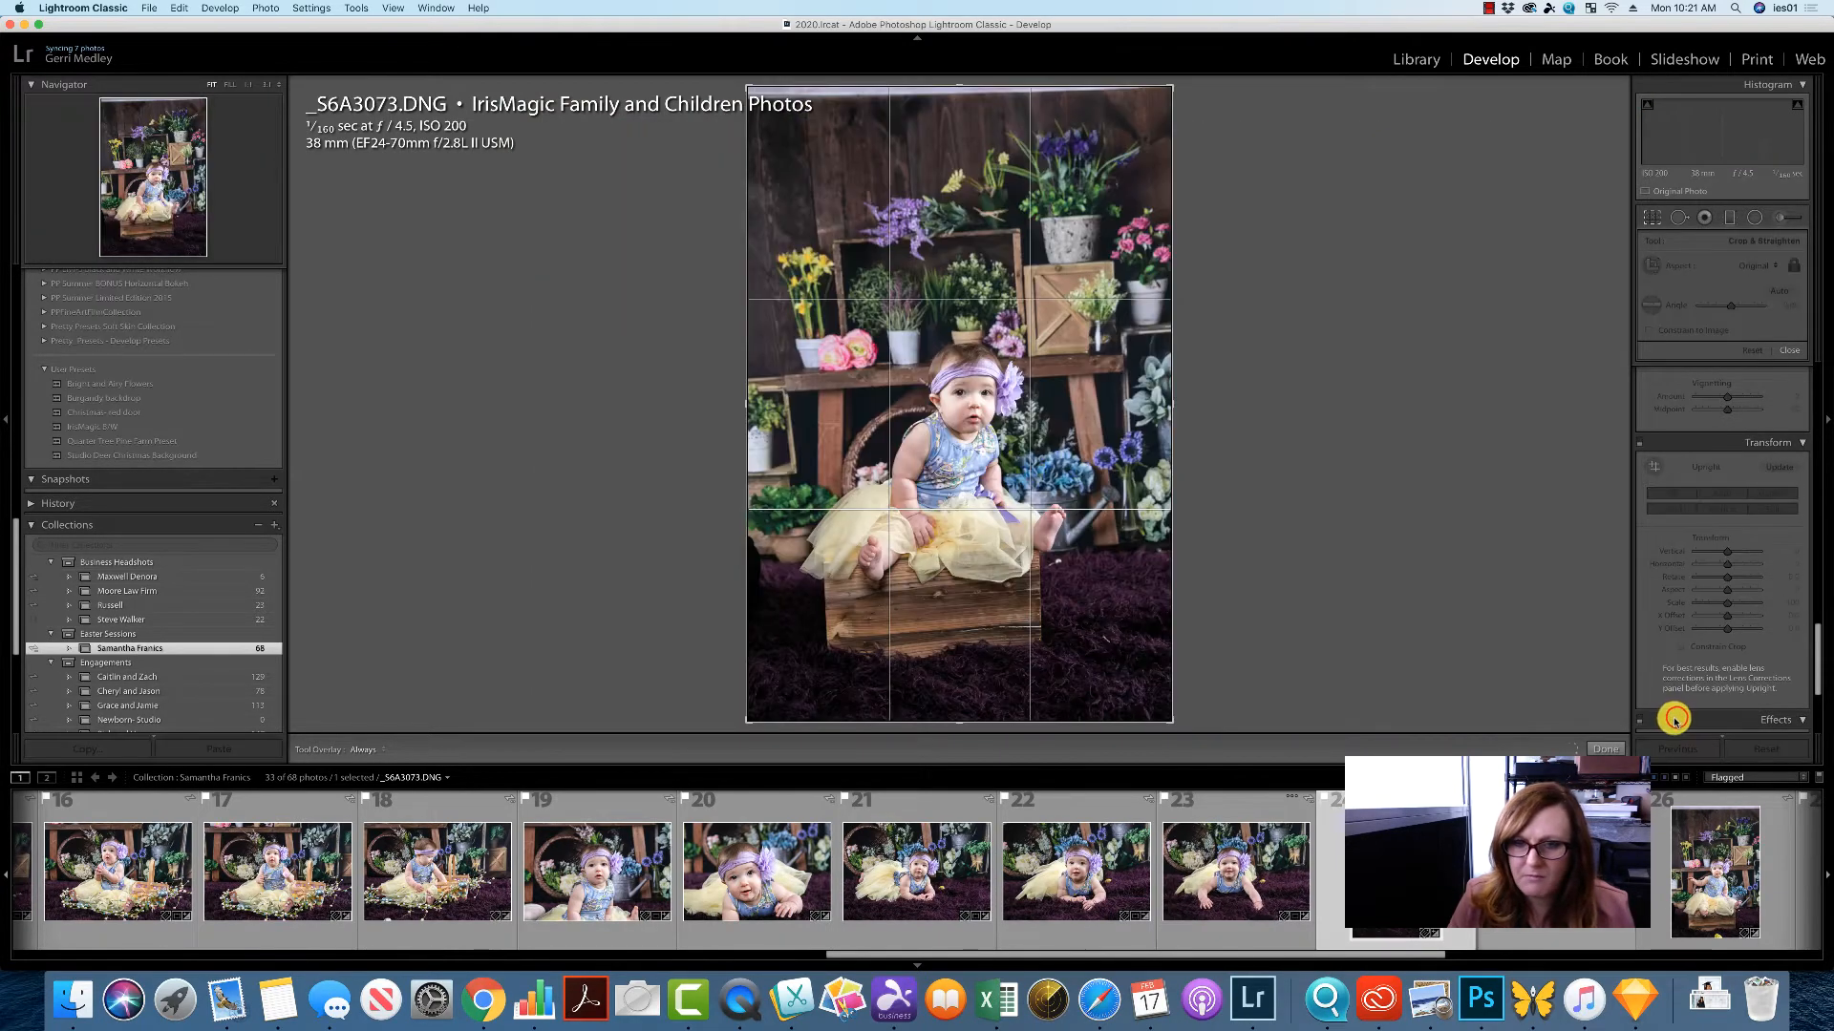
click(1676, 717)
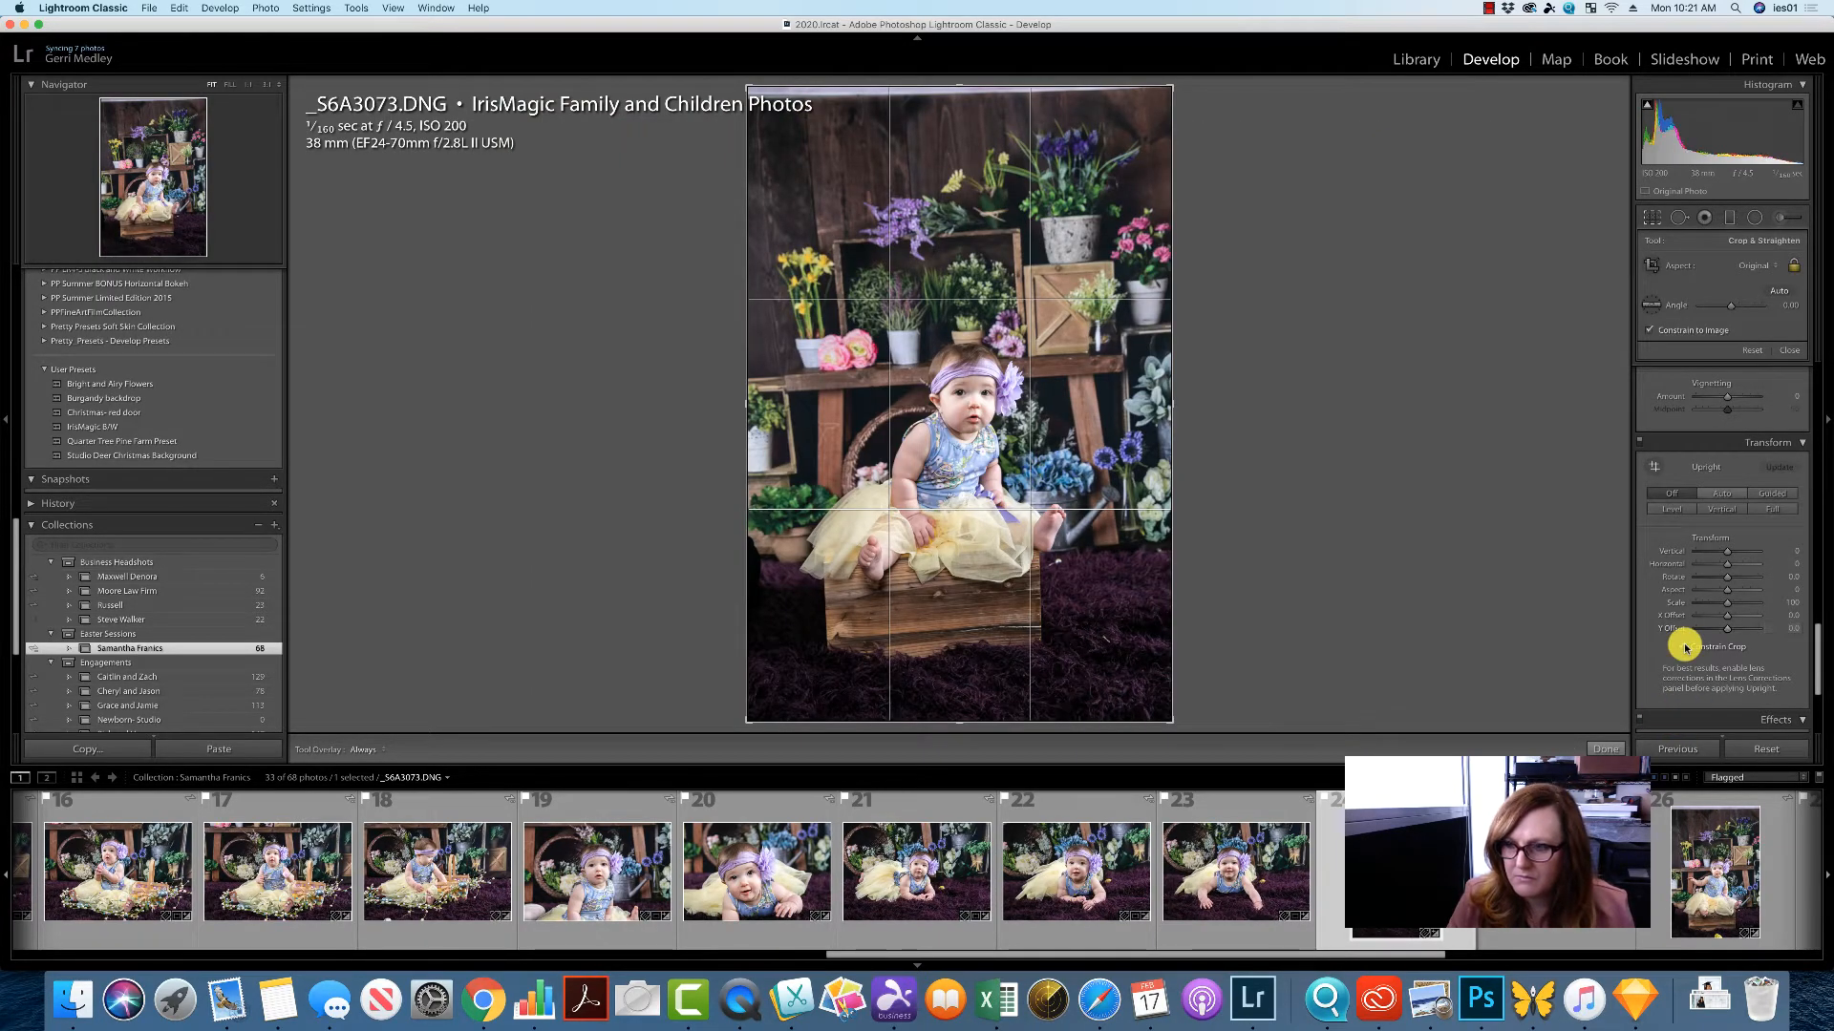
drag(1204, 295, 1200, 266)
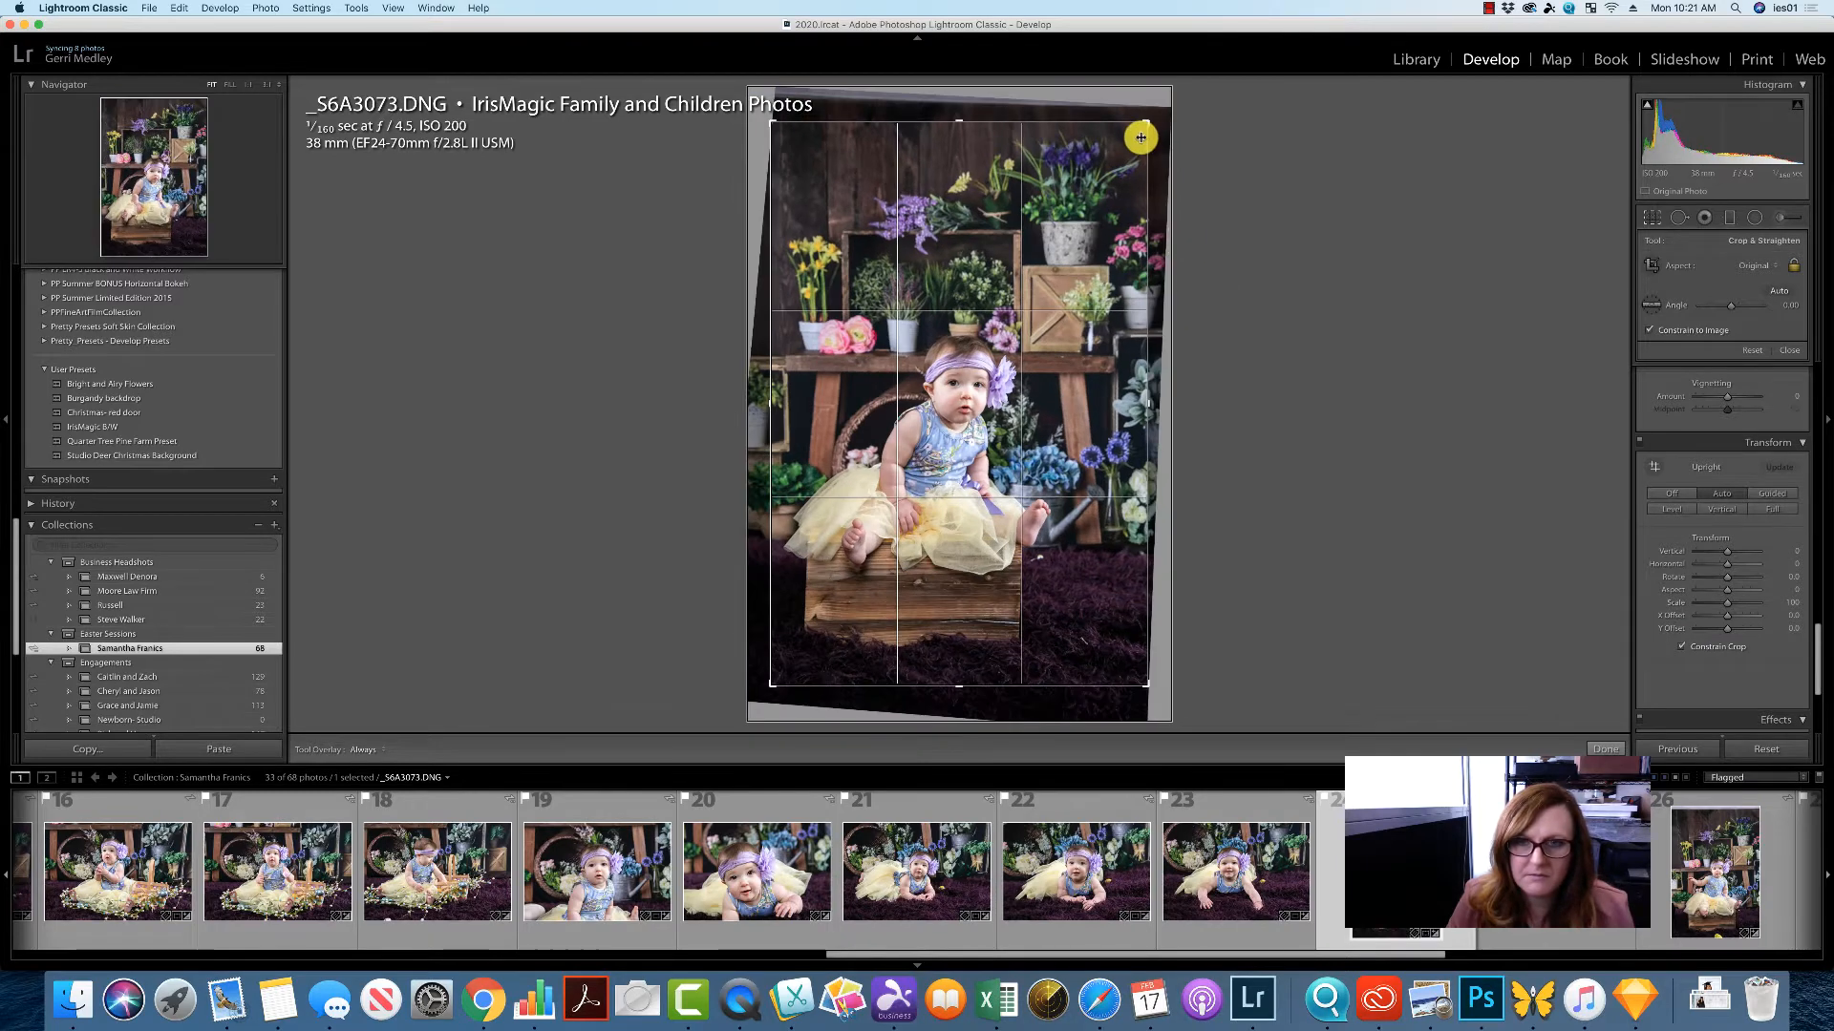
drag(1140, 138, 1060, 282)
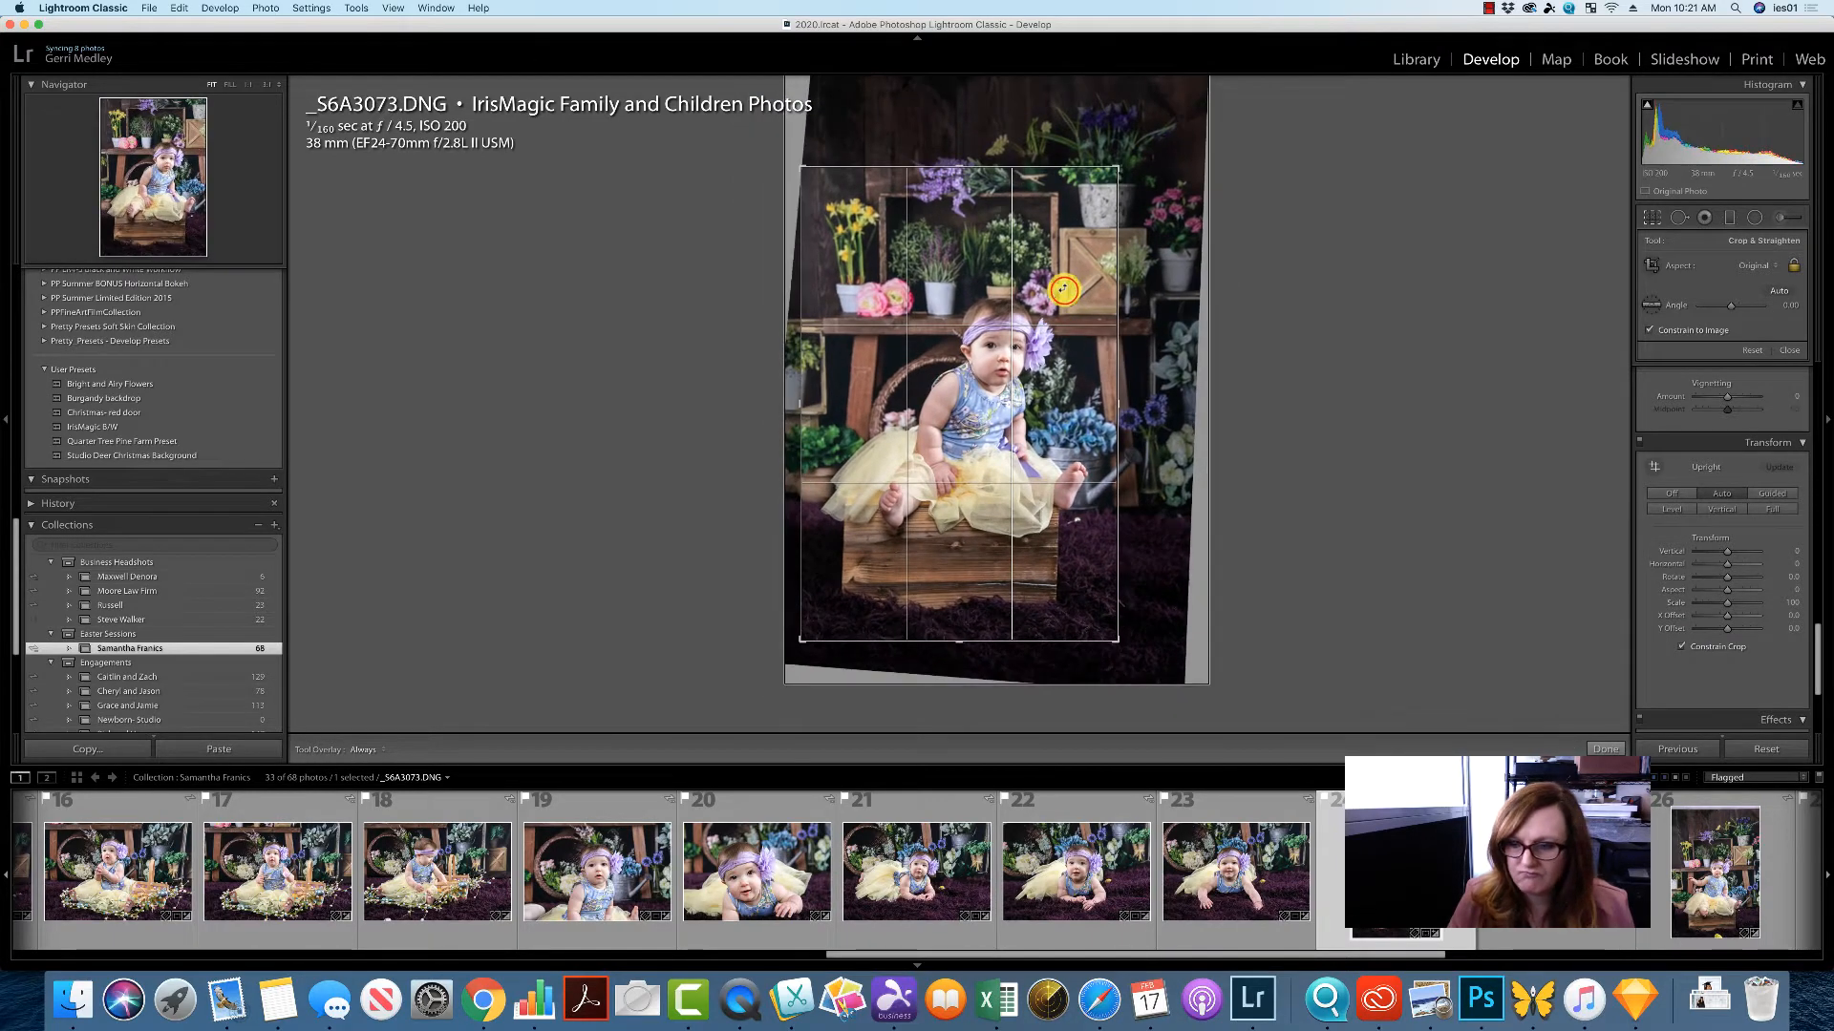
Enable Constrain Crop on the close-up _S6A3076 and straighten it with Auto Upright.
click(1566, 859)
click(1687, 645)
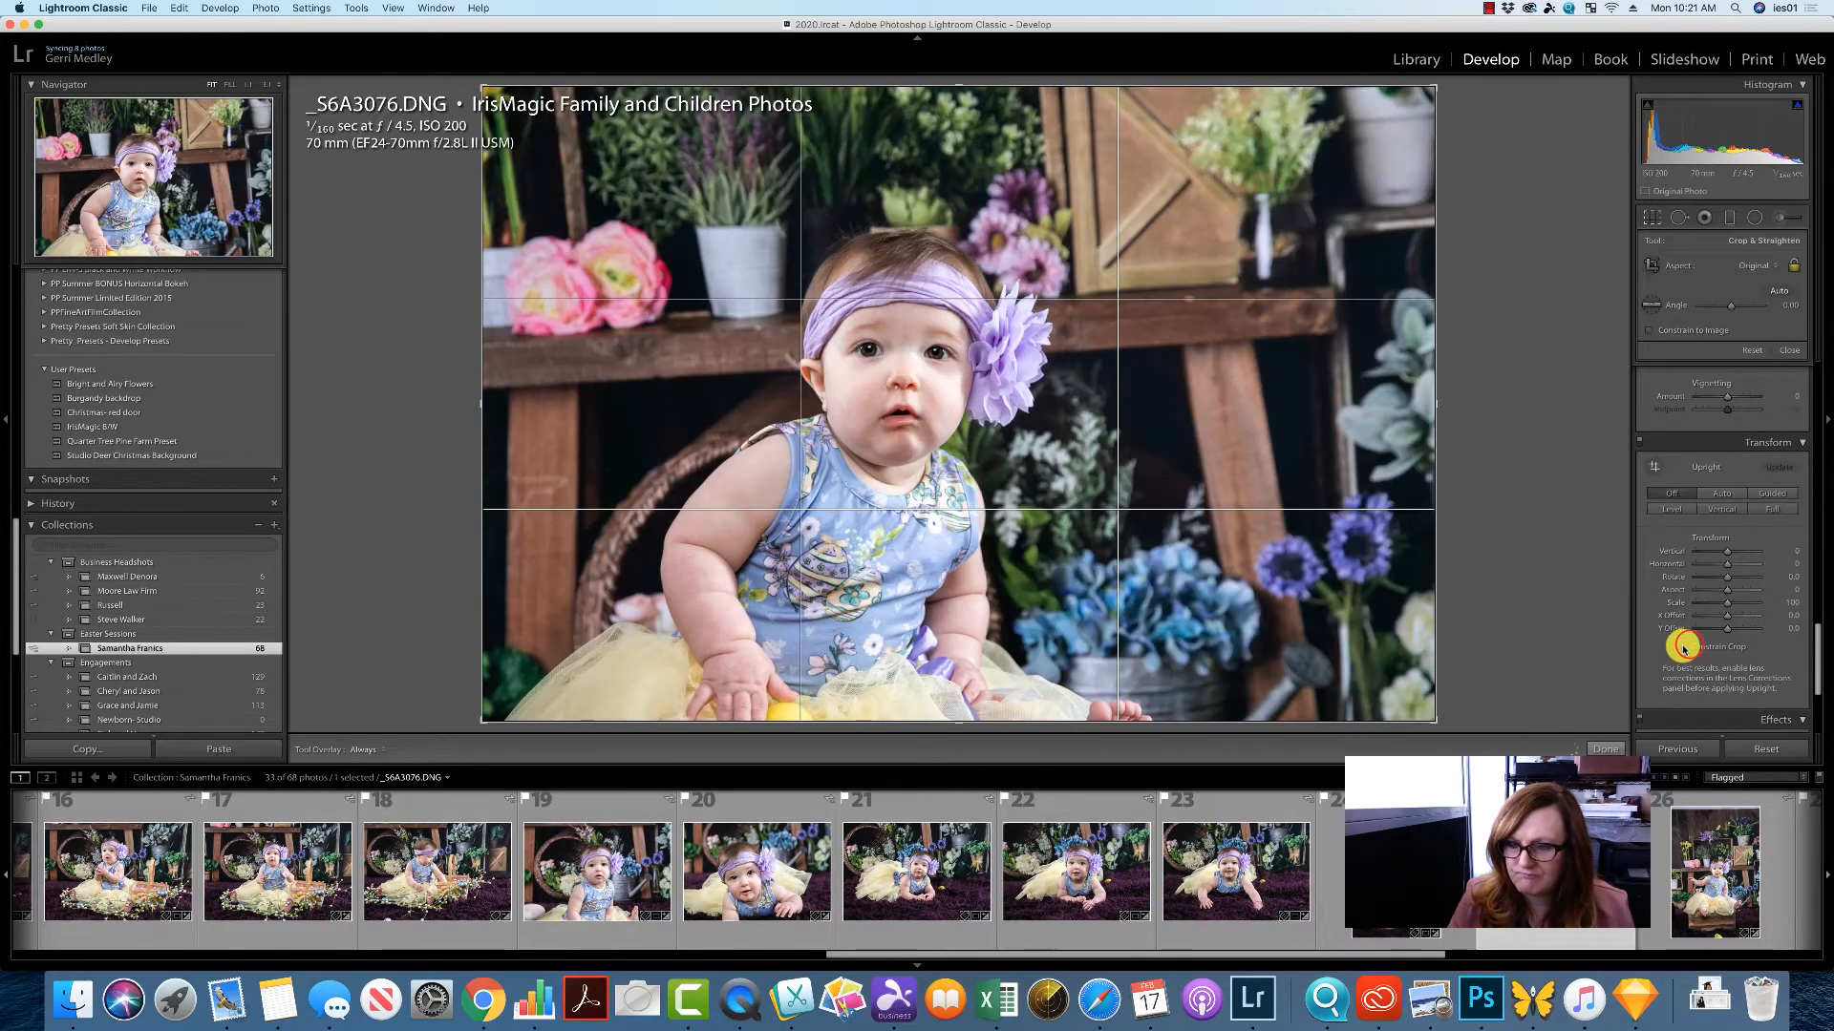
click(1682, 648)
click(1723, 492)
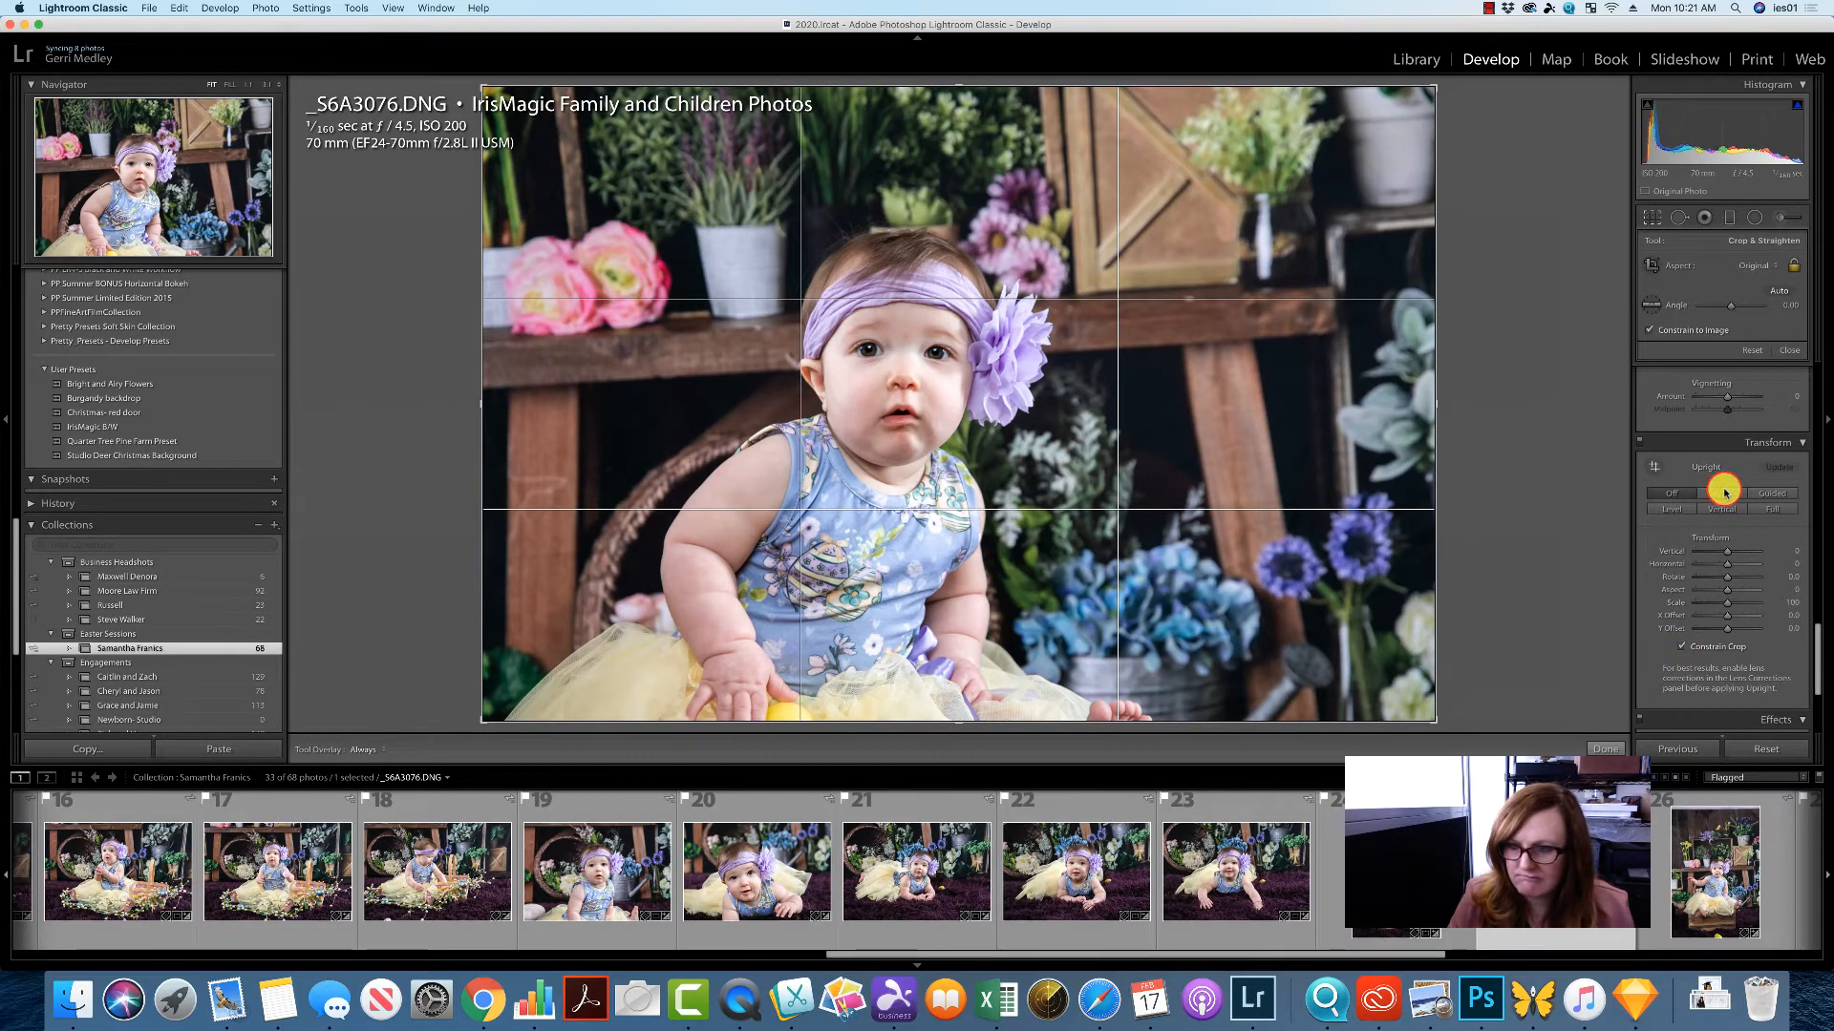
Enable Constrain Crop on the portrait-format _S6A3077 and straighten it with Auto Upright.
click(1723, 854)
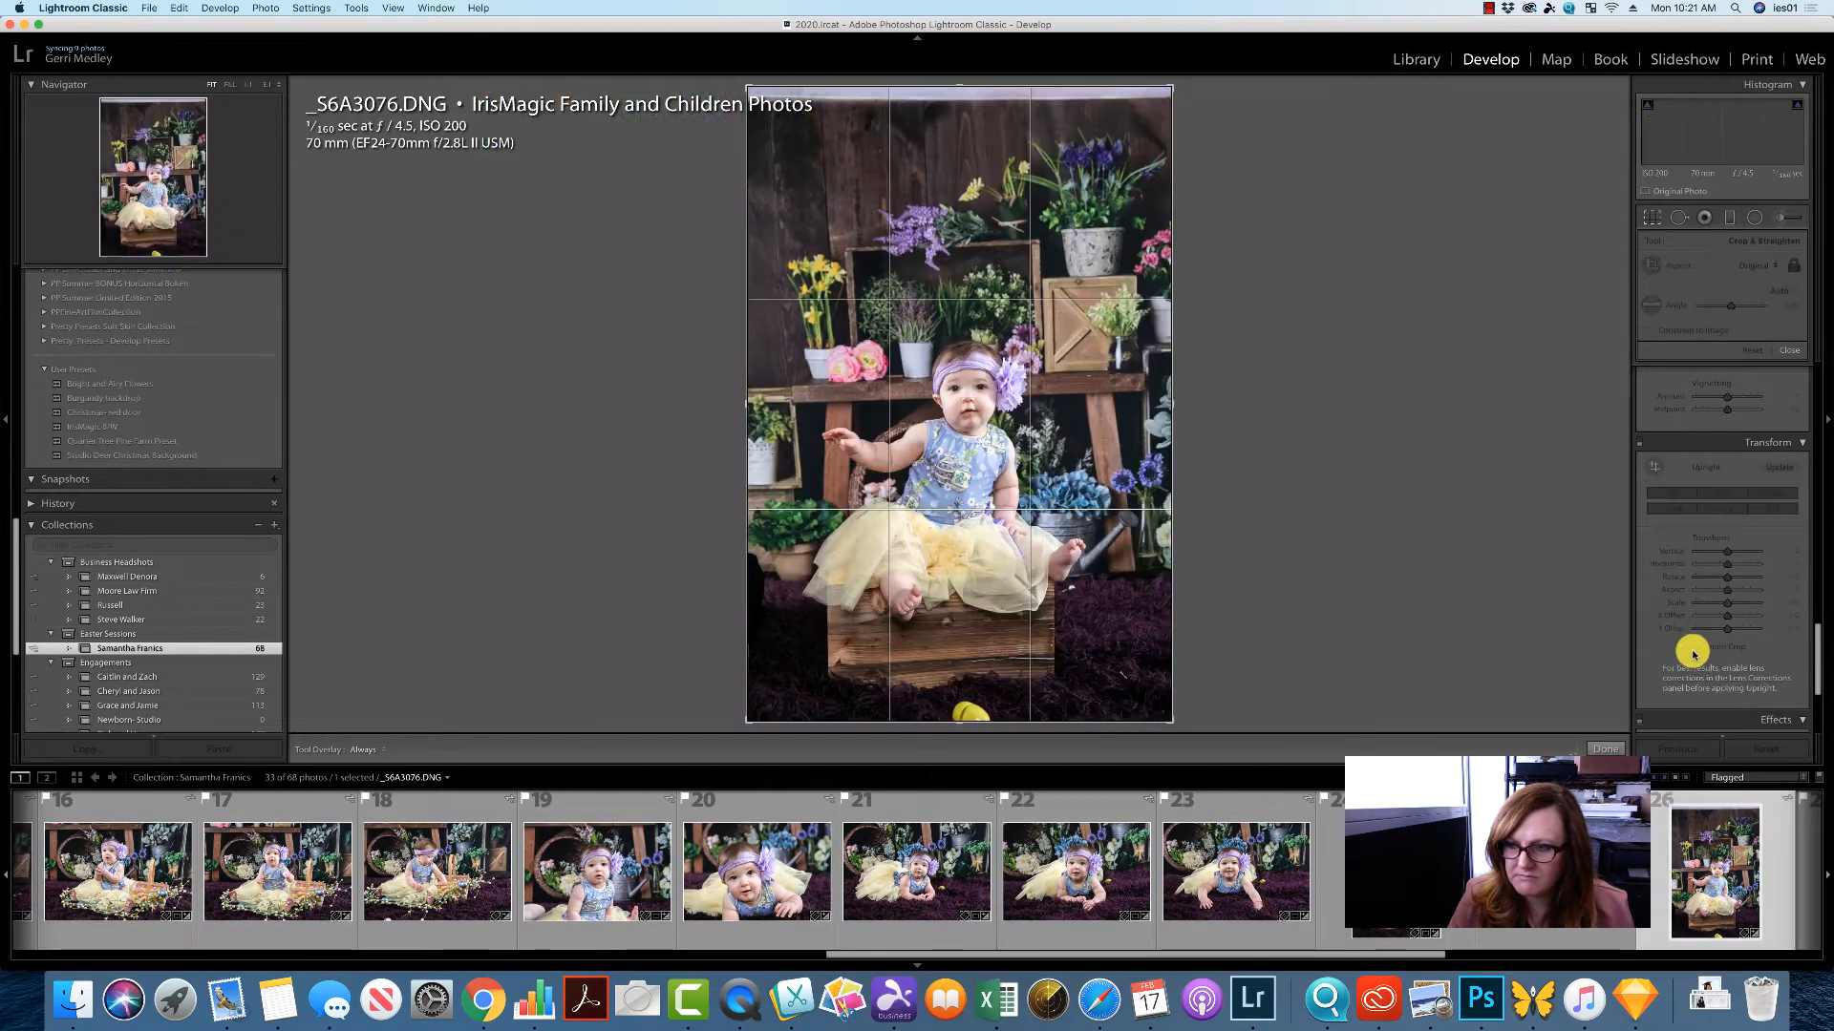
click(1679, 646)
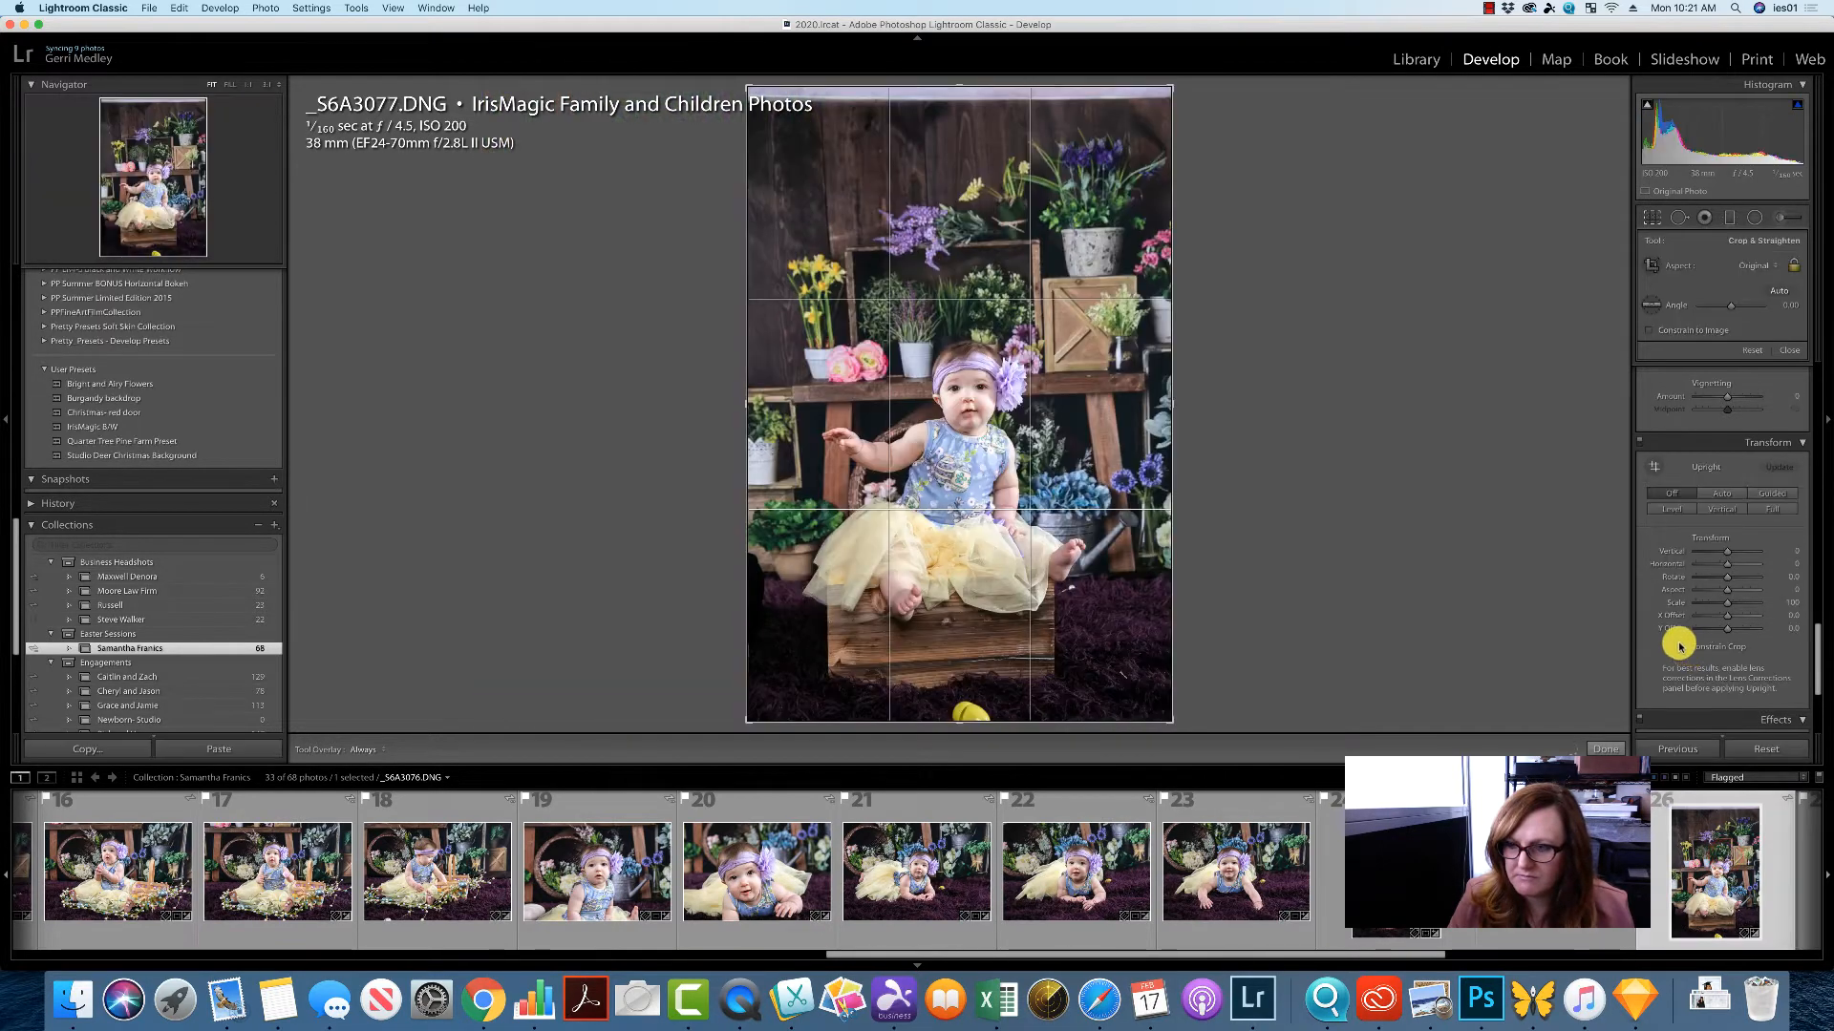
click(1680, 647)
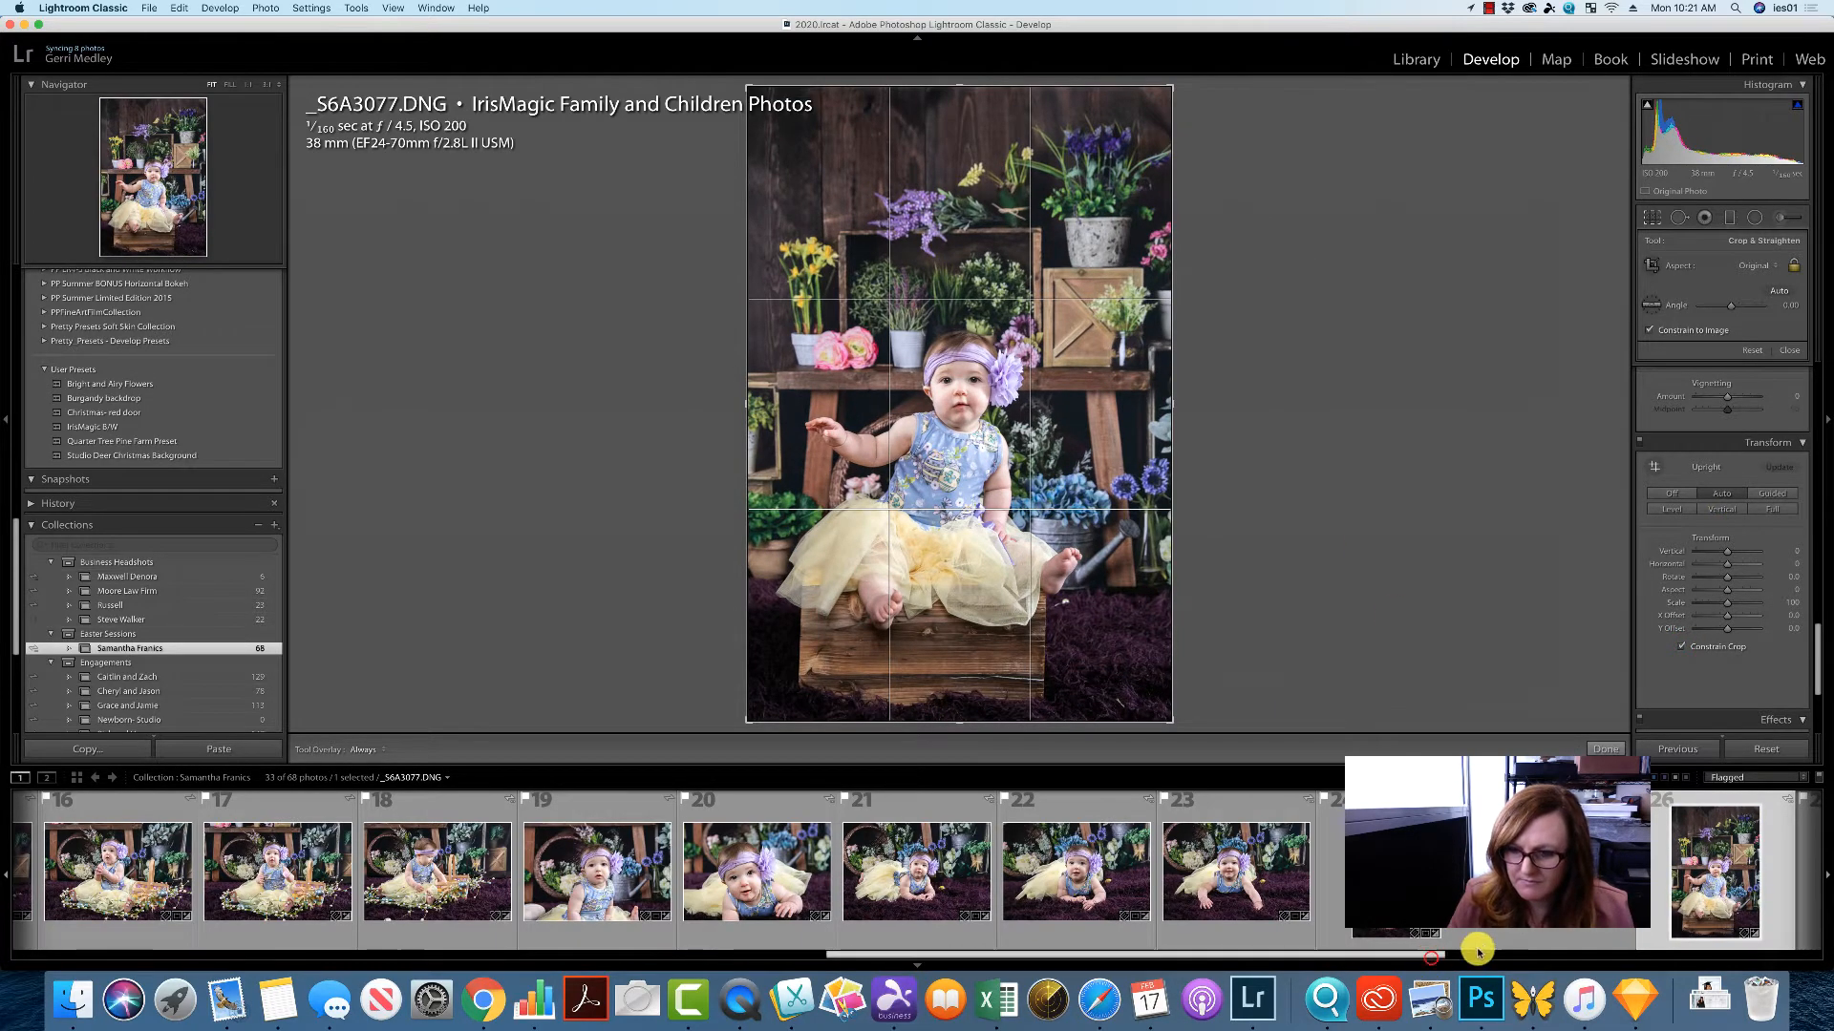
Apply Auto Upright with Constrain Crop to _S6A3078 and crop it slightly tighter from the upper-right corner.
drag(1432, 957, 1456, 960)
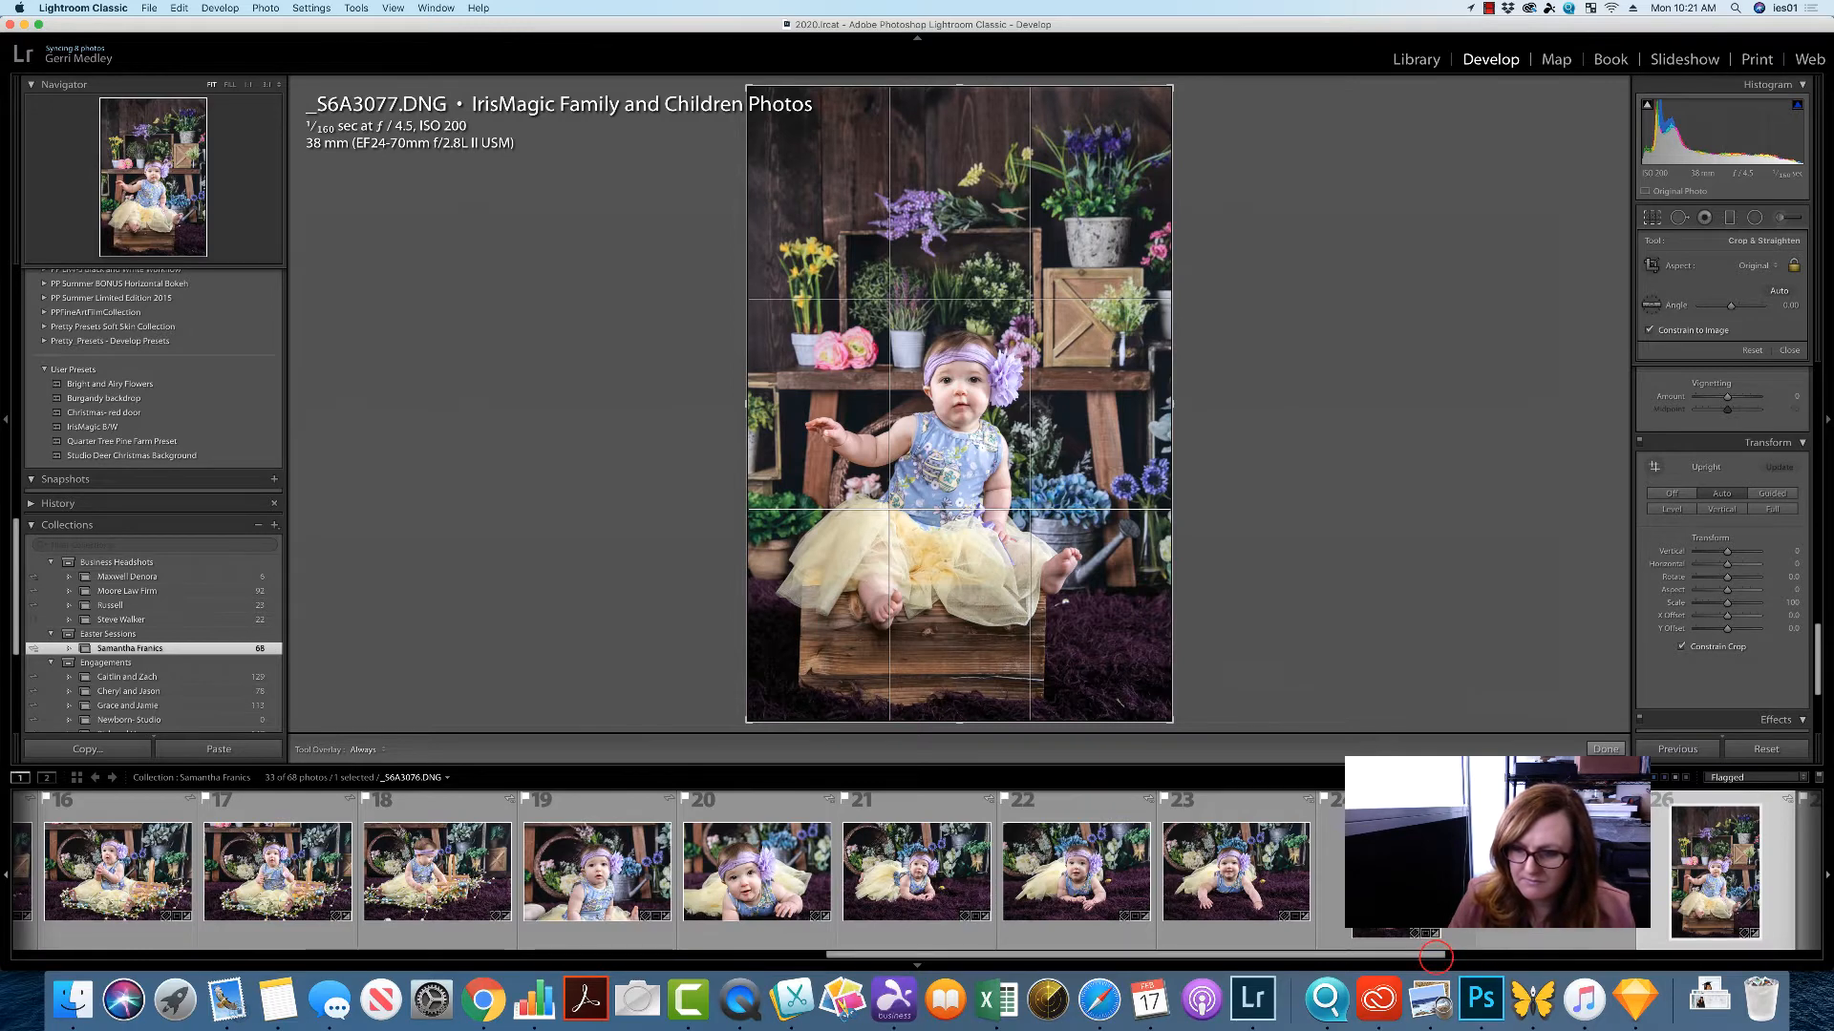
click(1706, 891)
click(1707, 887)
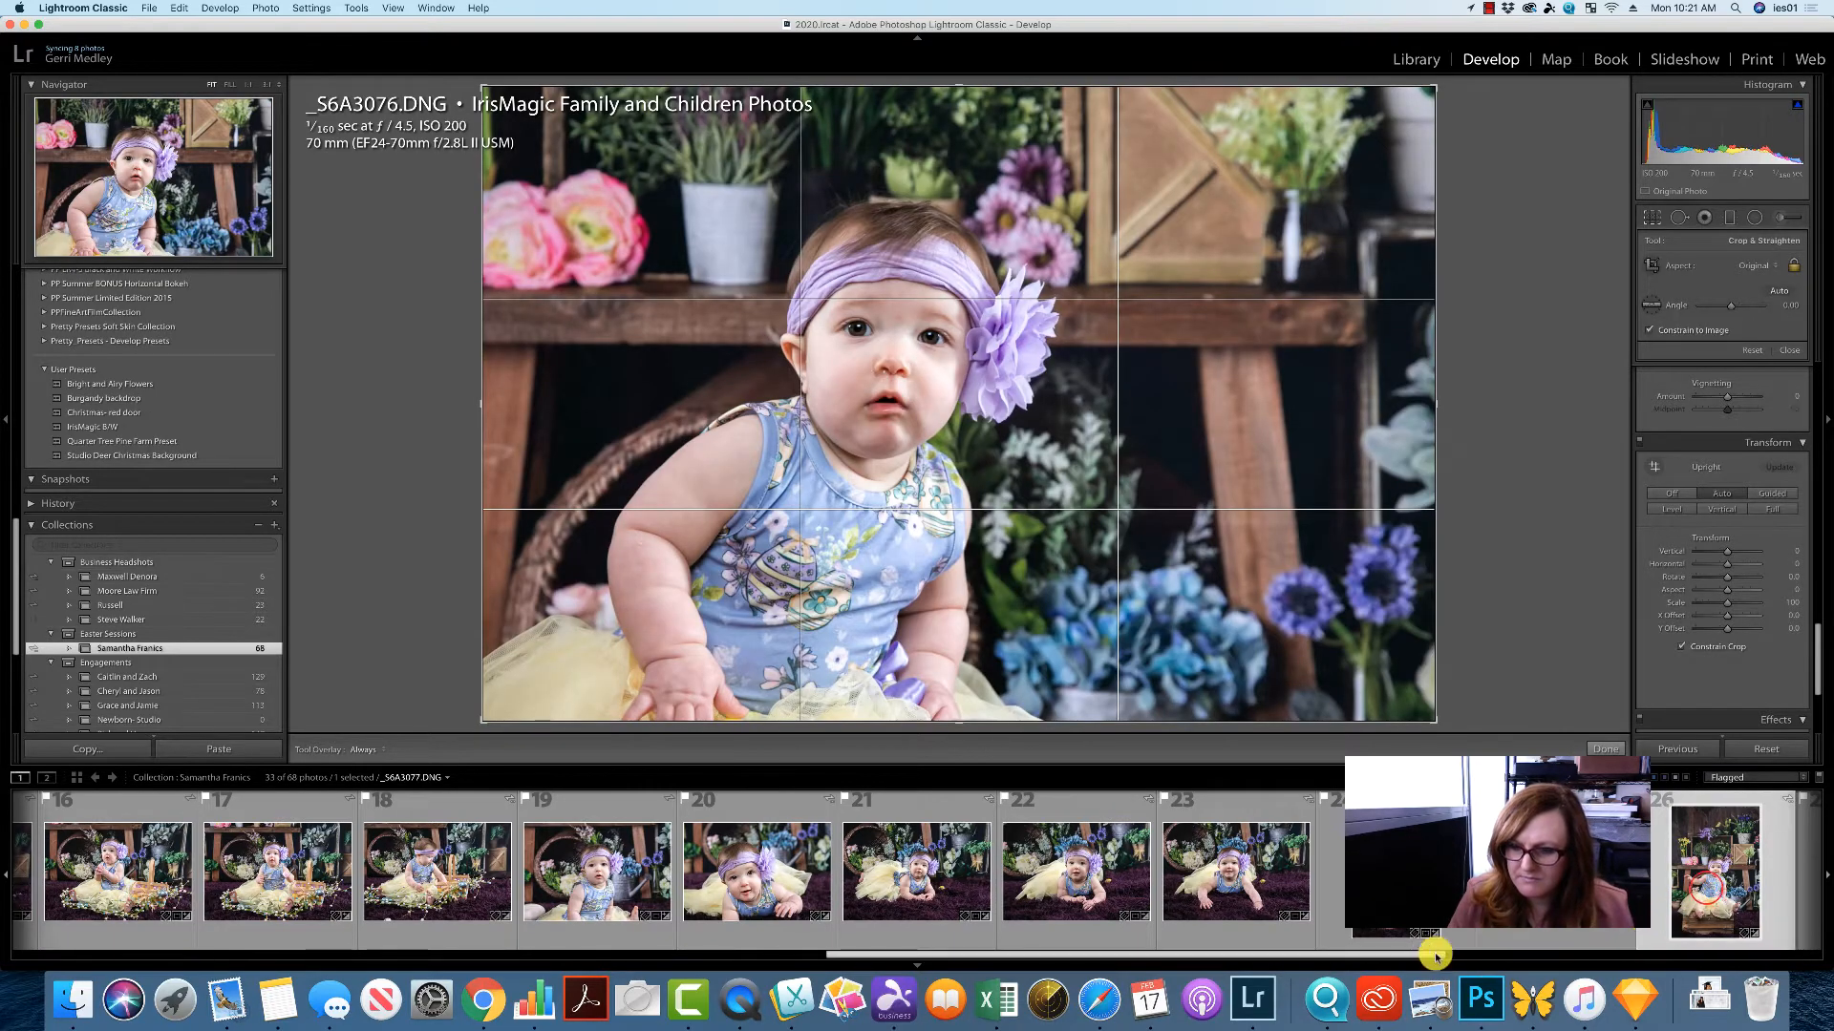
drag(1432, 953, 1473, 960)
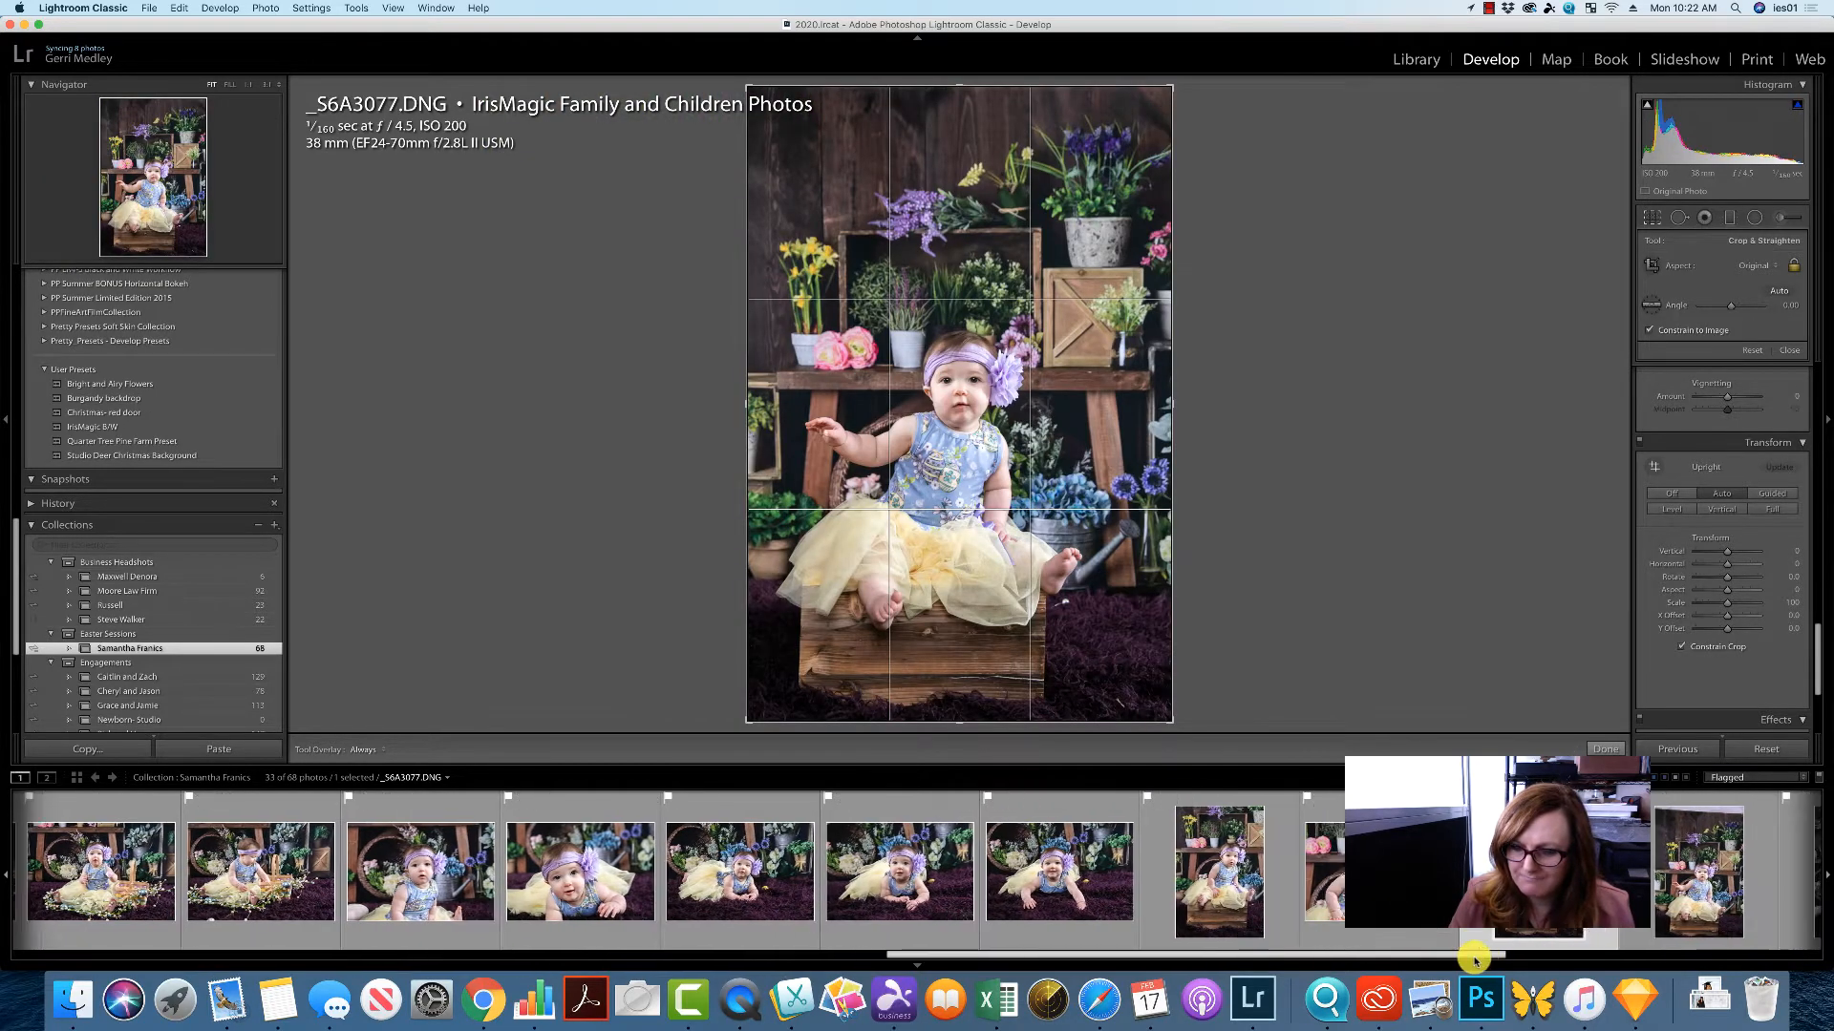
click(1169, 922)
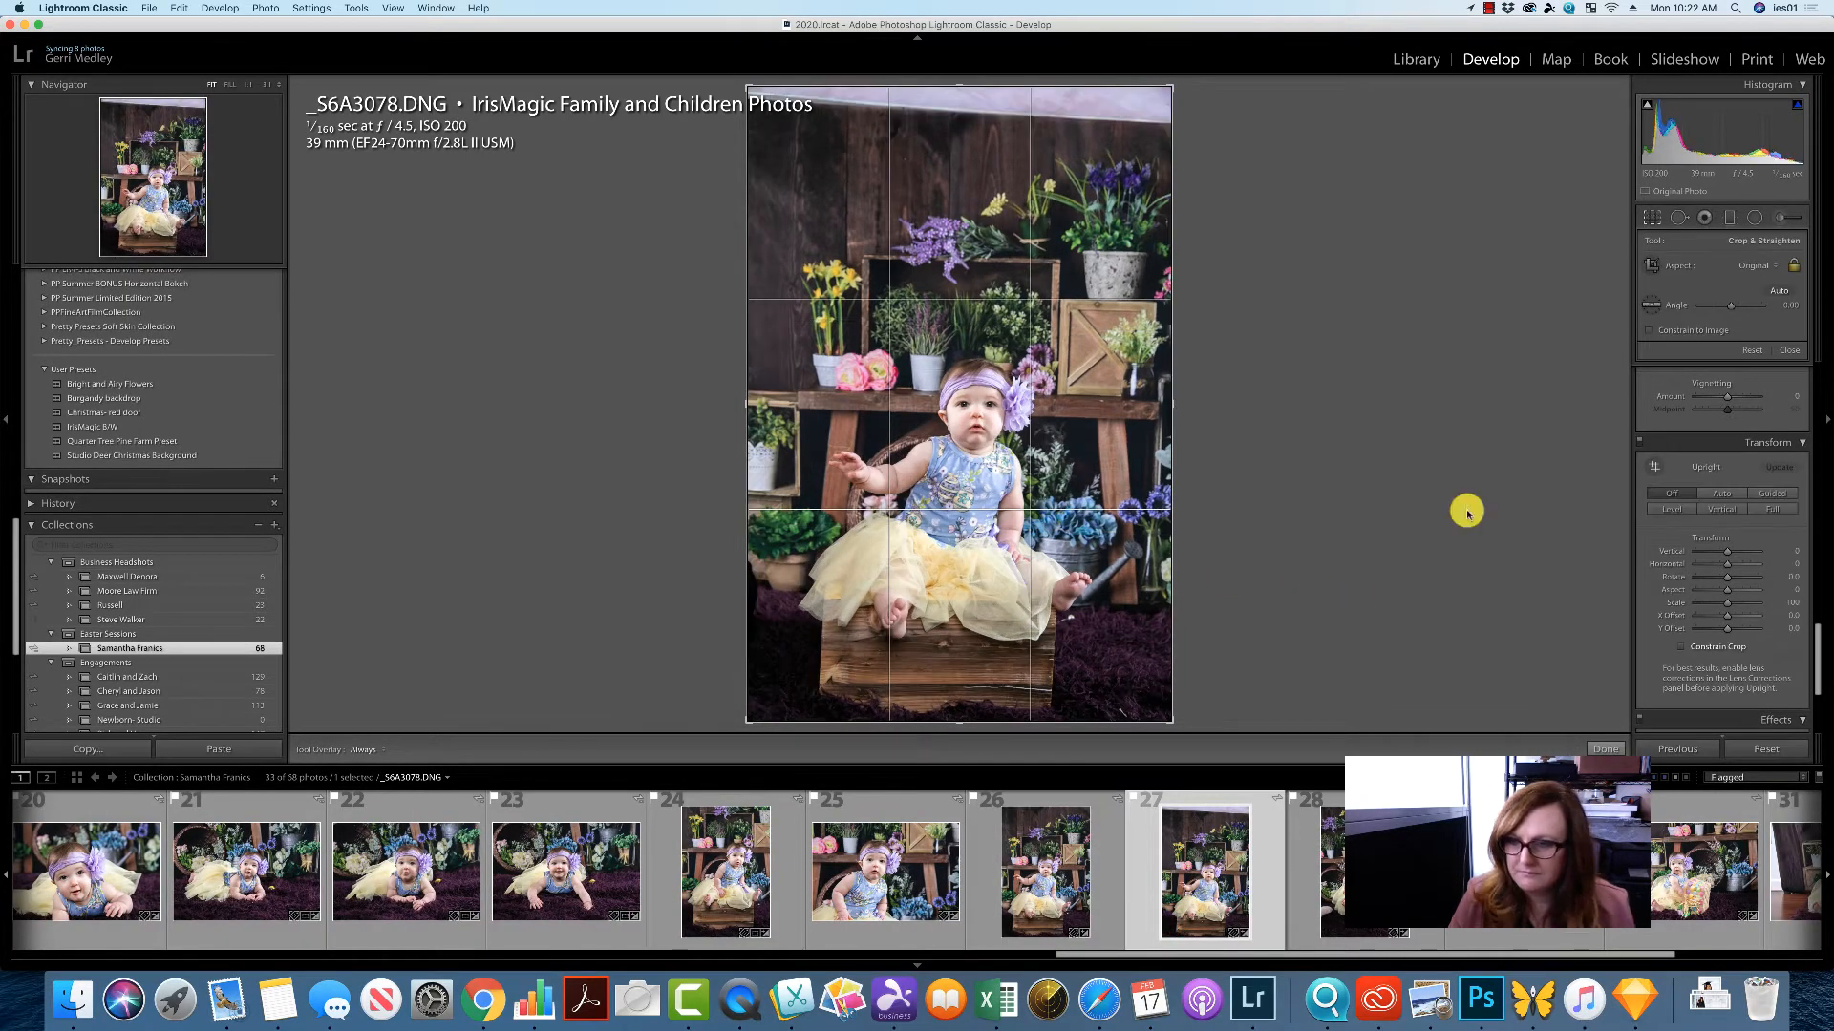
click(1721, 494)
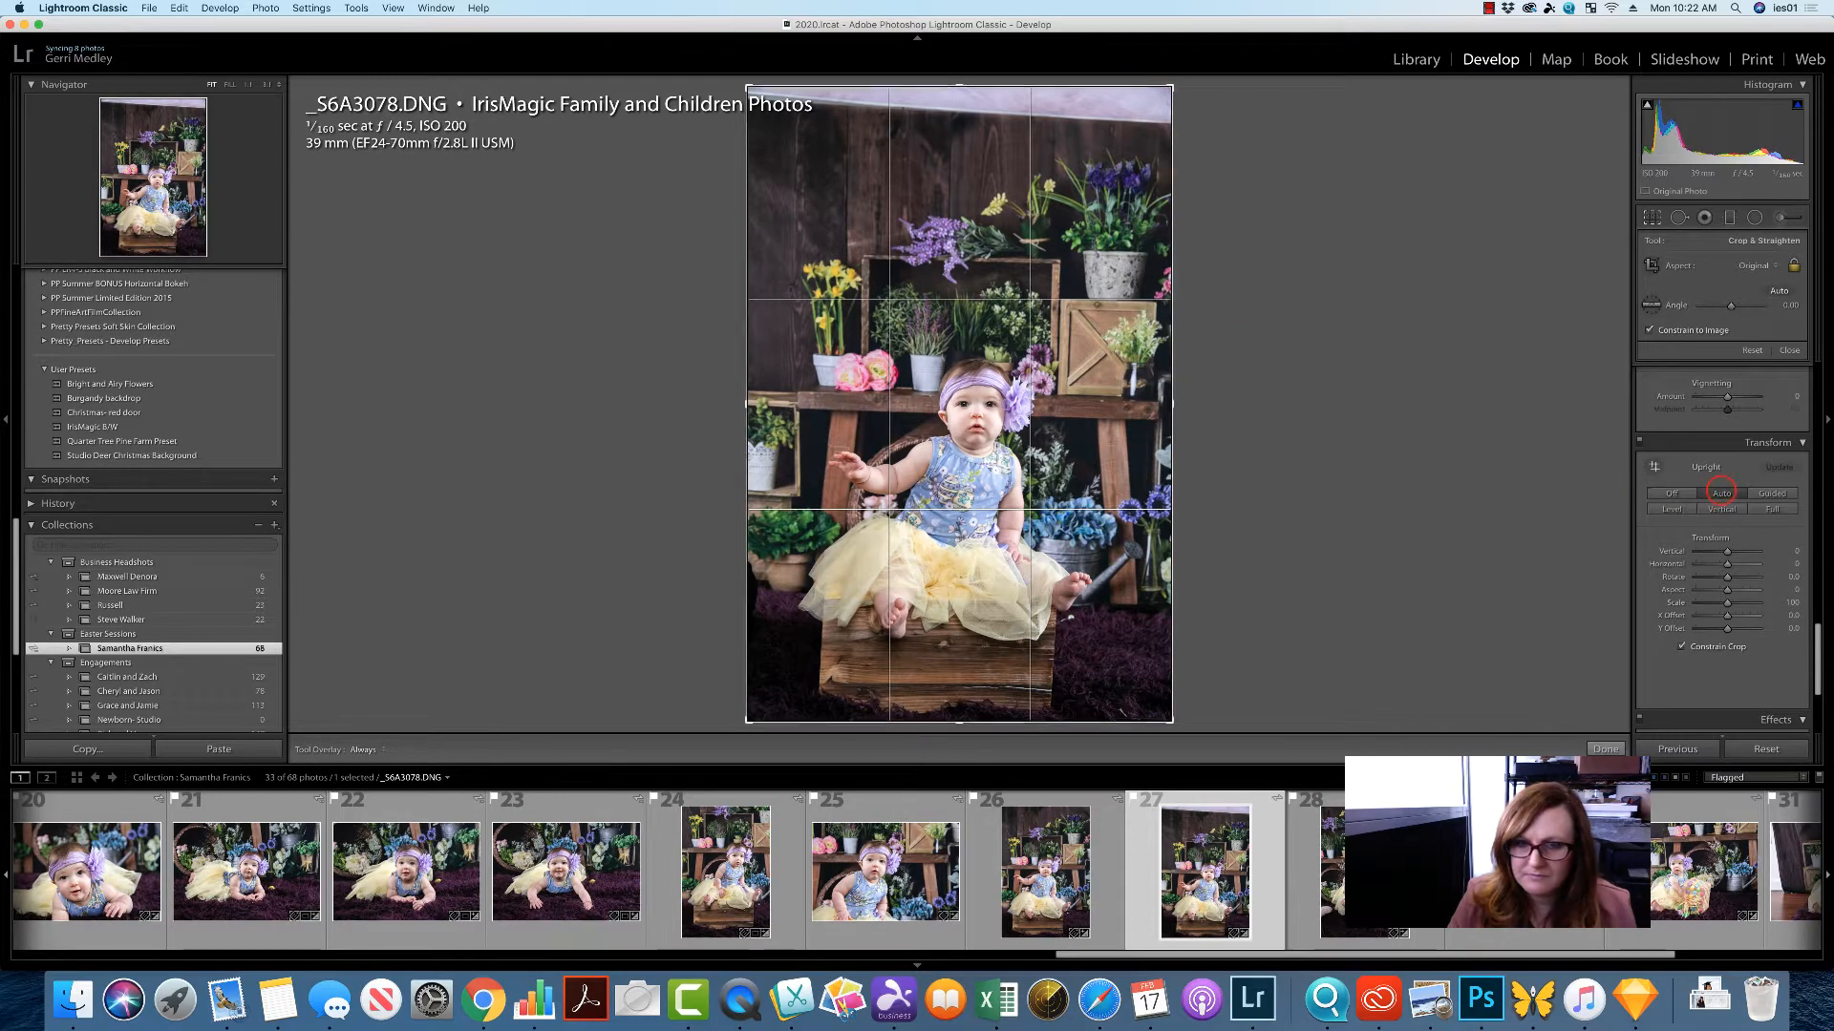
drag(1173, 89, 1158, 115)
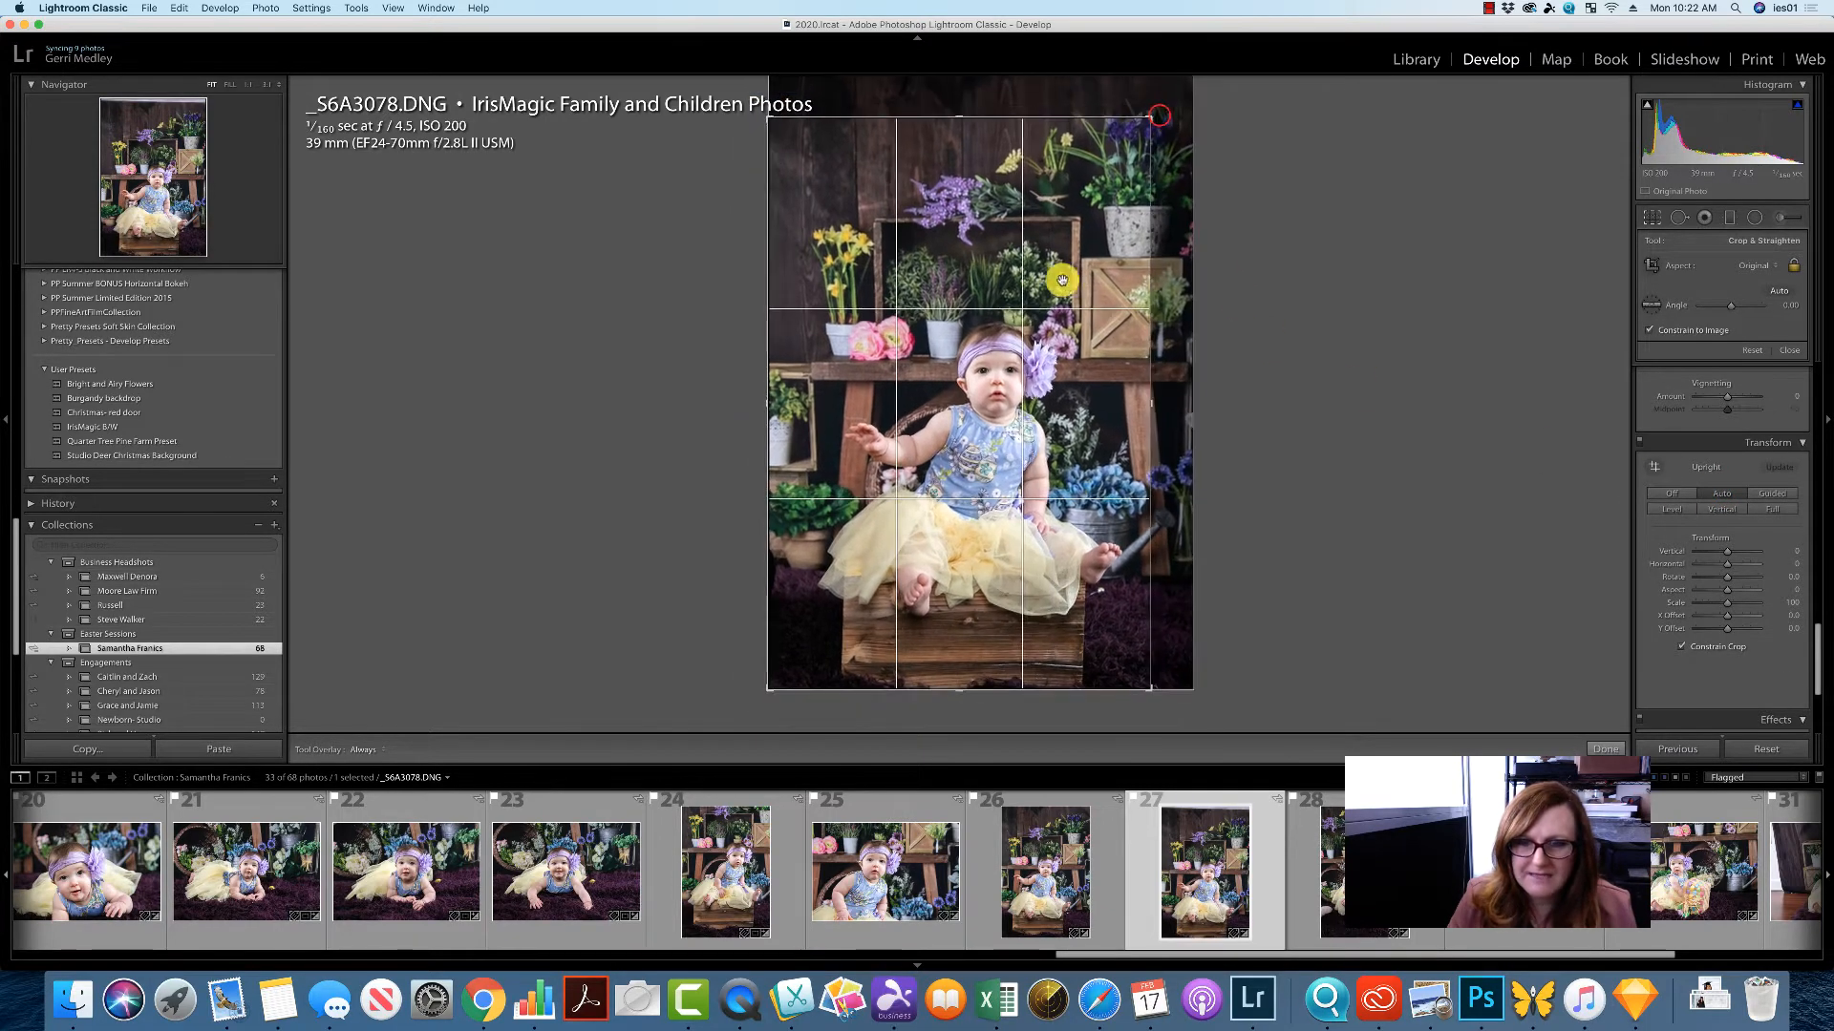
Close the crop tool and flag the photos _S6A3077 and _S6A3080 as rejected.
click(1054, 893)
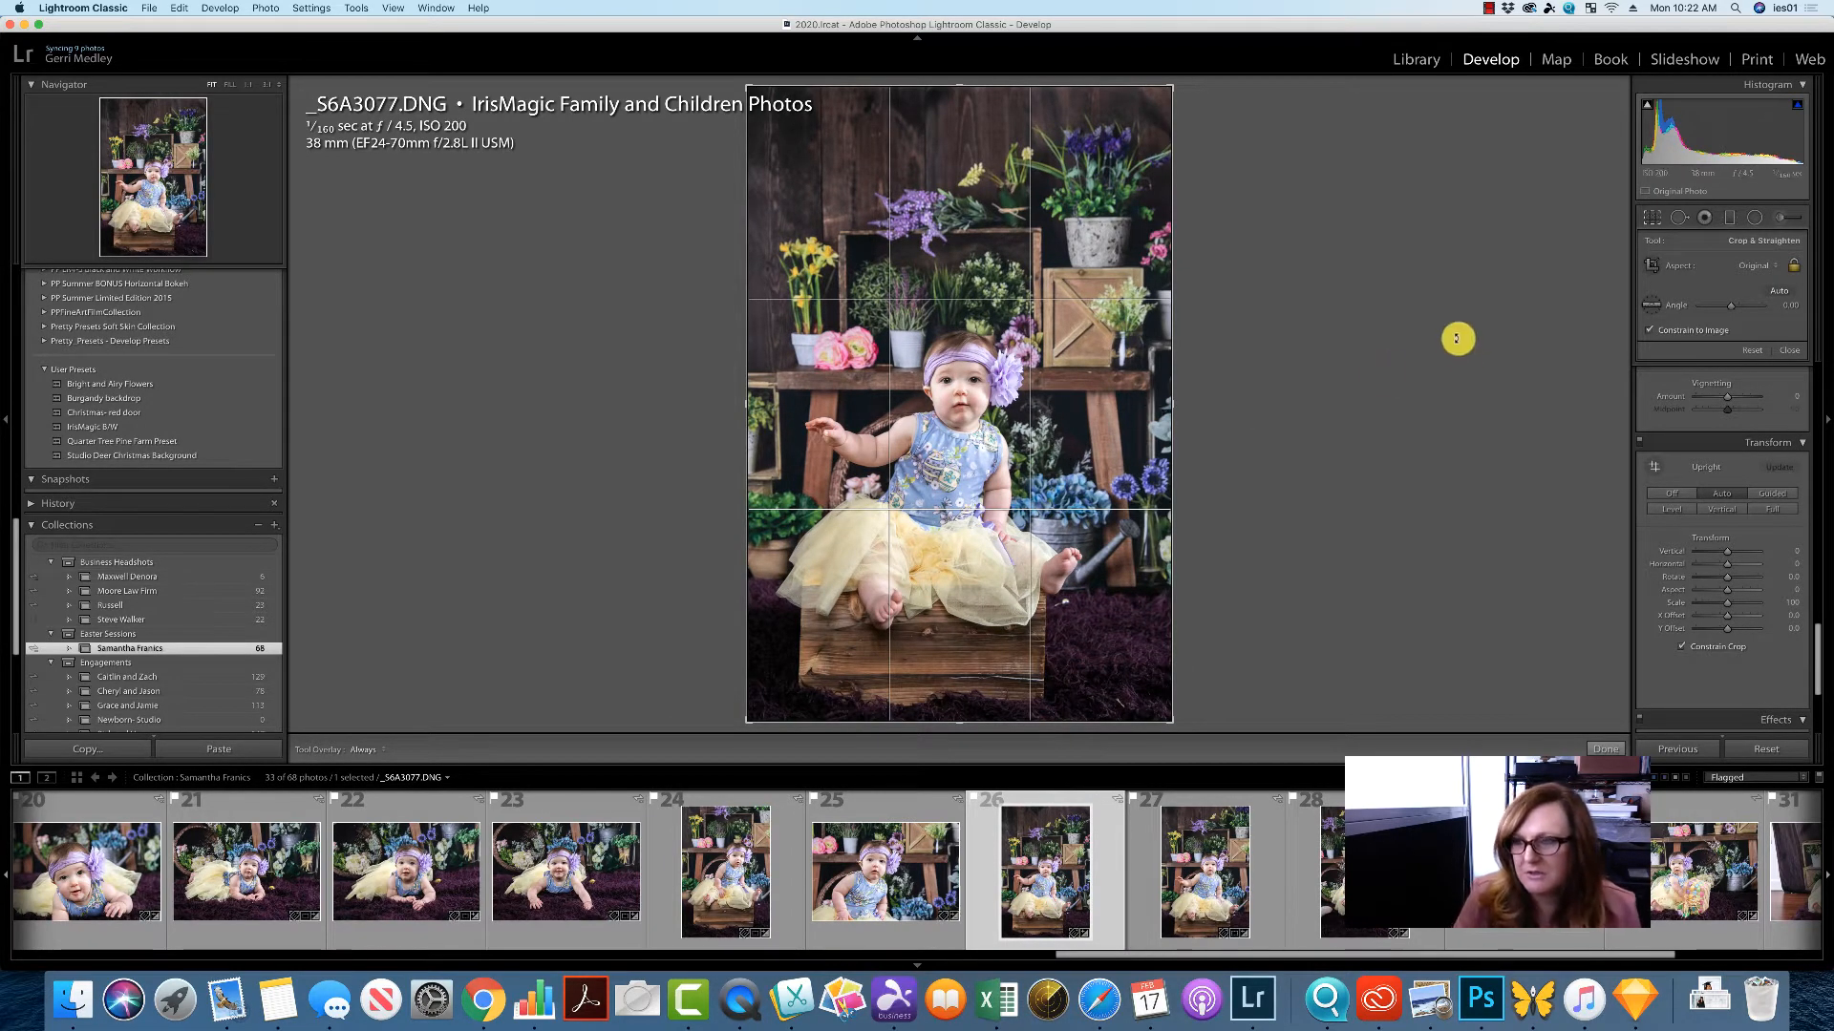
click(1795, 350)
key(x)
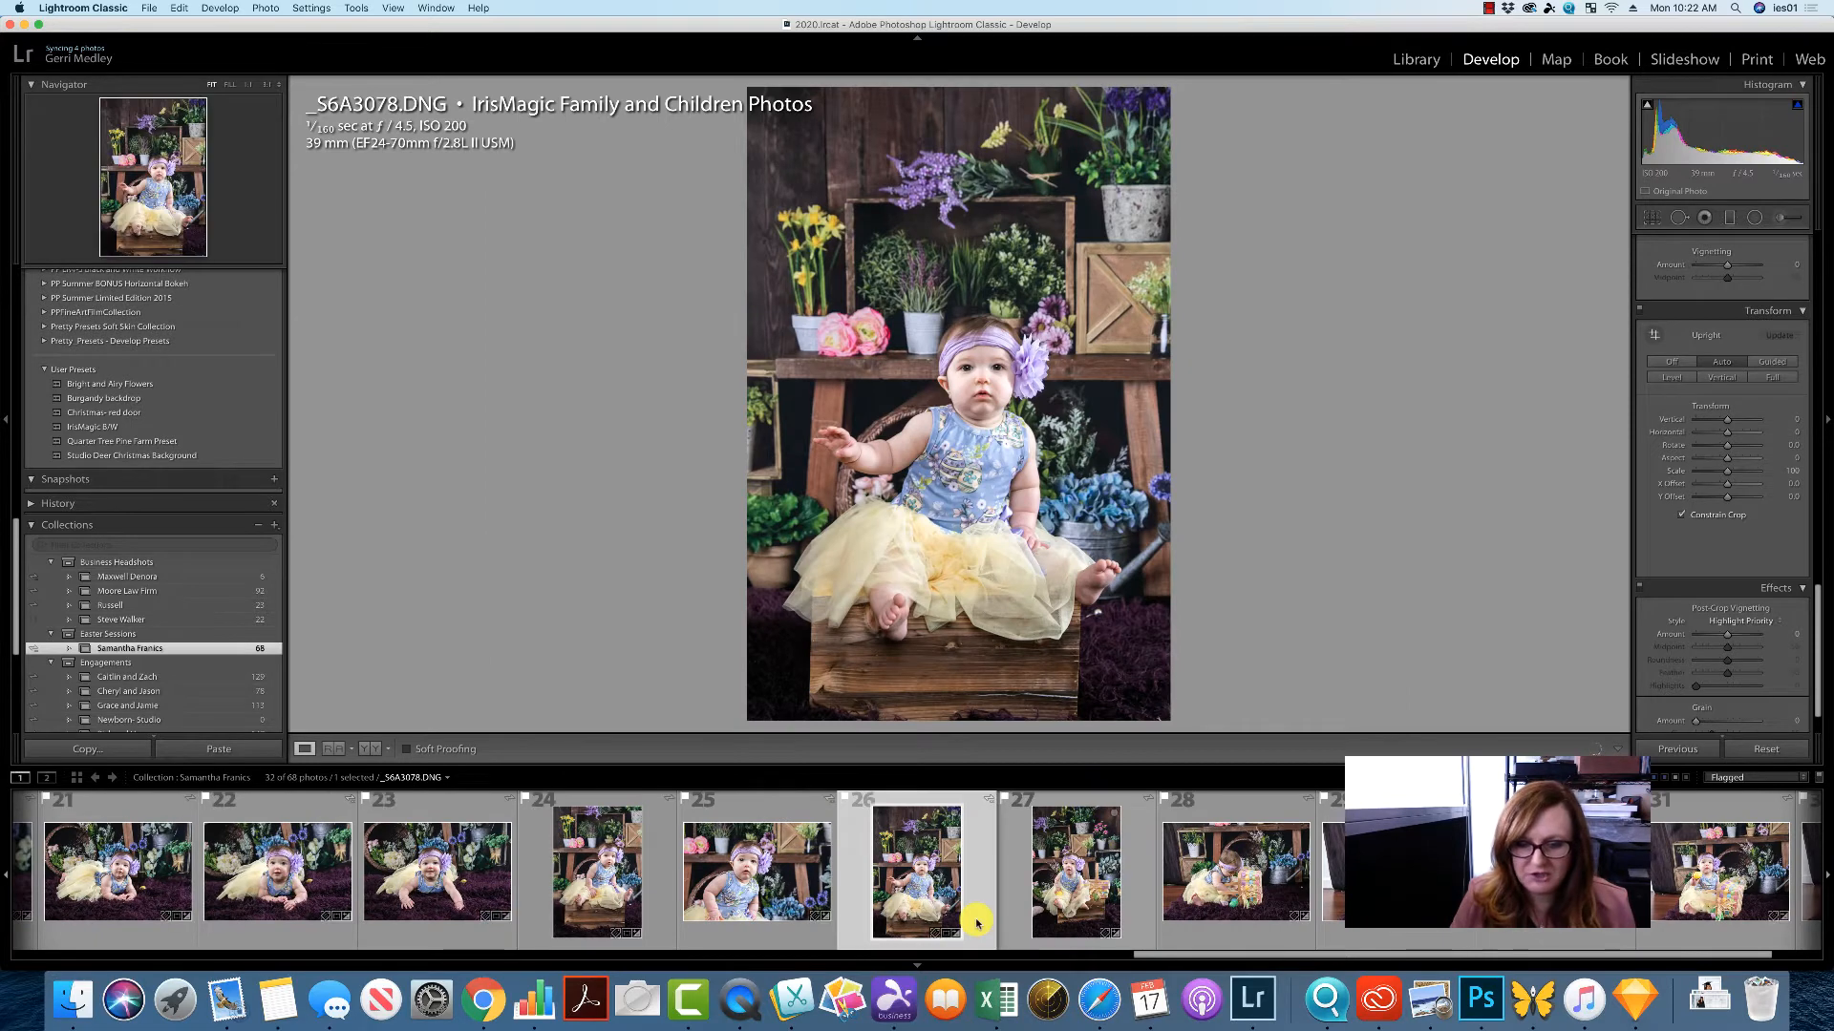
click(1036, 903)
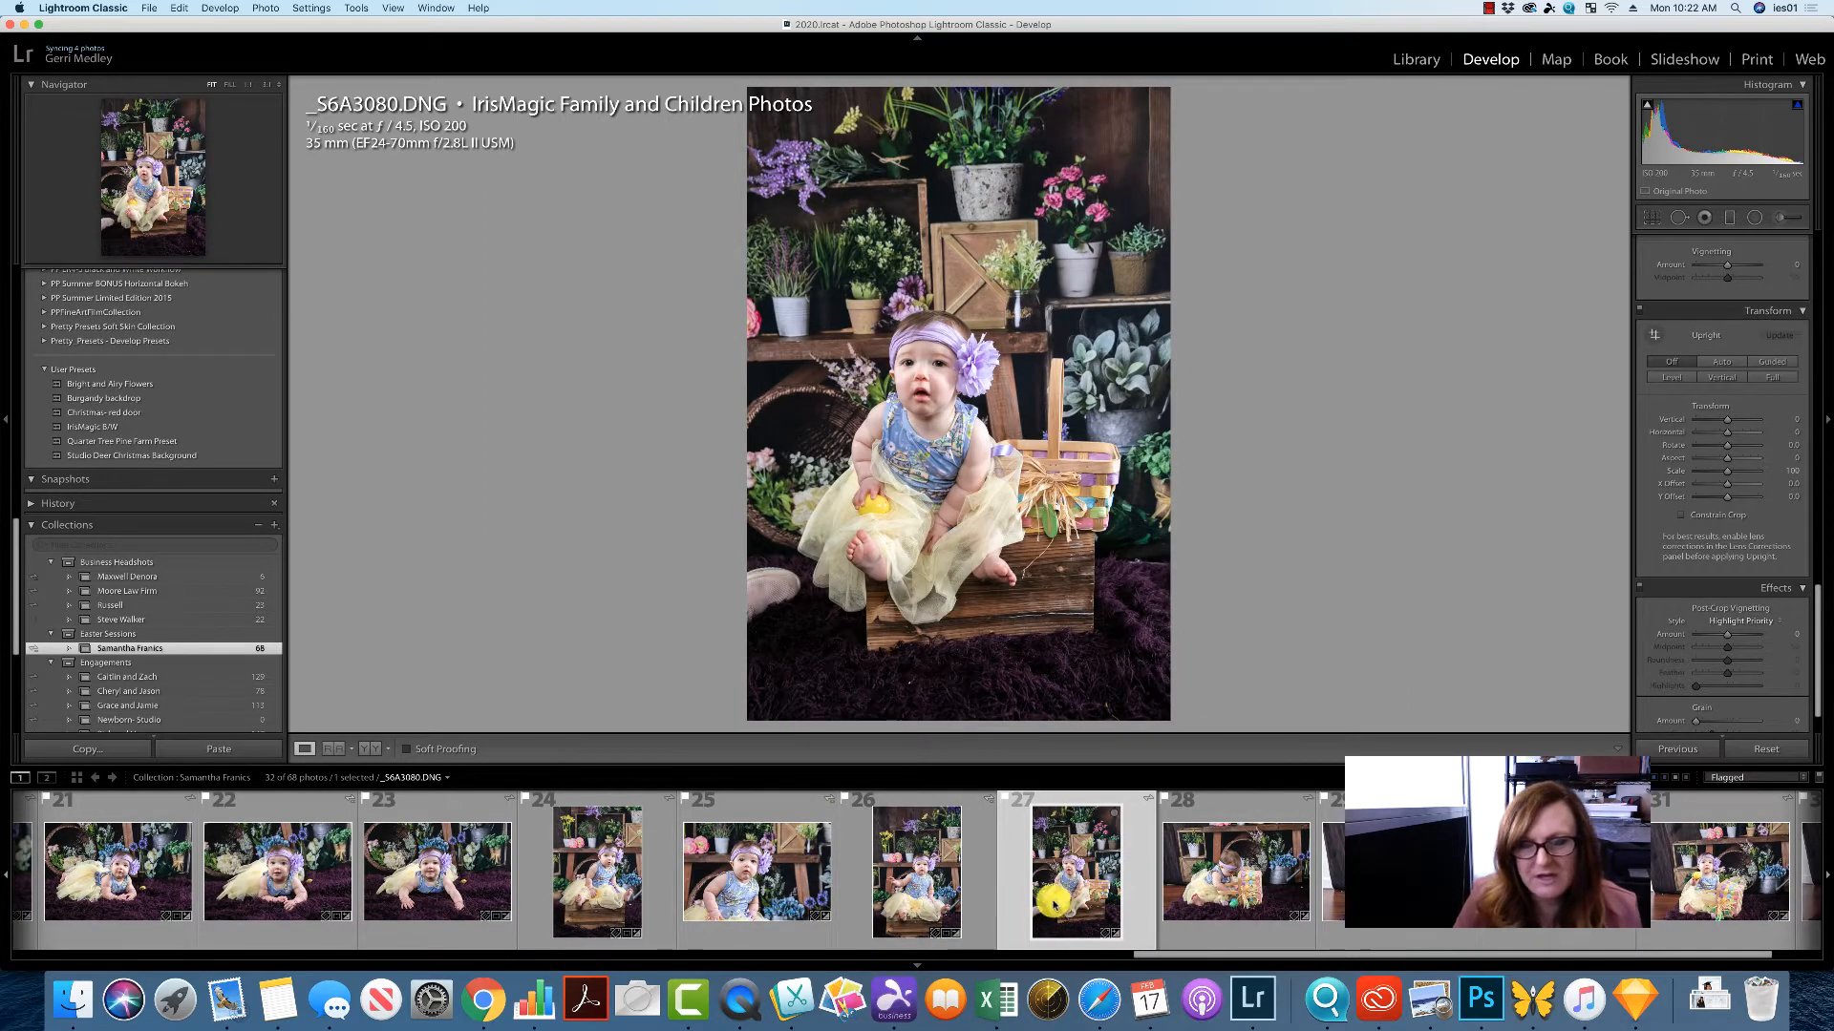
key(x)
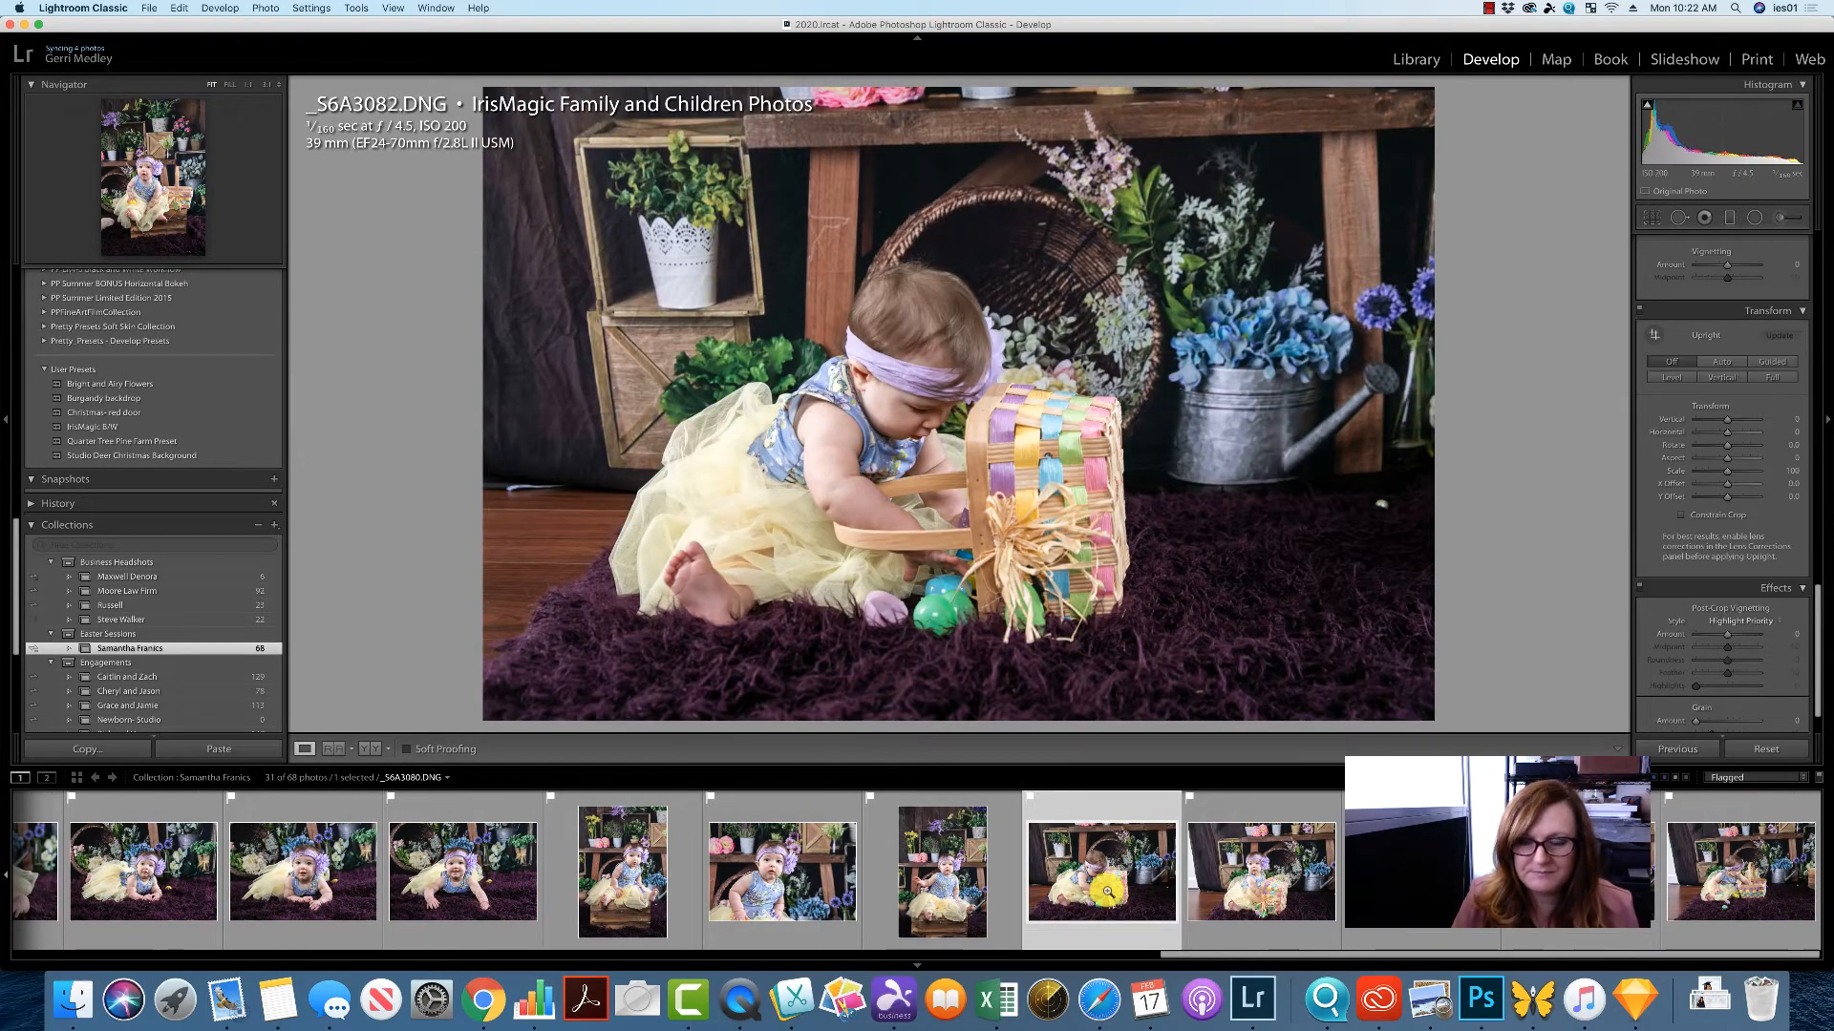
Apply Auto Upright with Constrain Crop to _S6A3082, crop it tighter from the upper-left corner and reposition the image.
click(1647, 220)
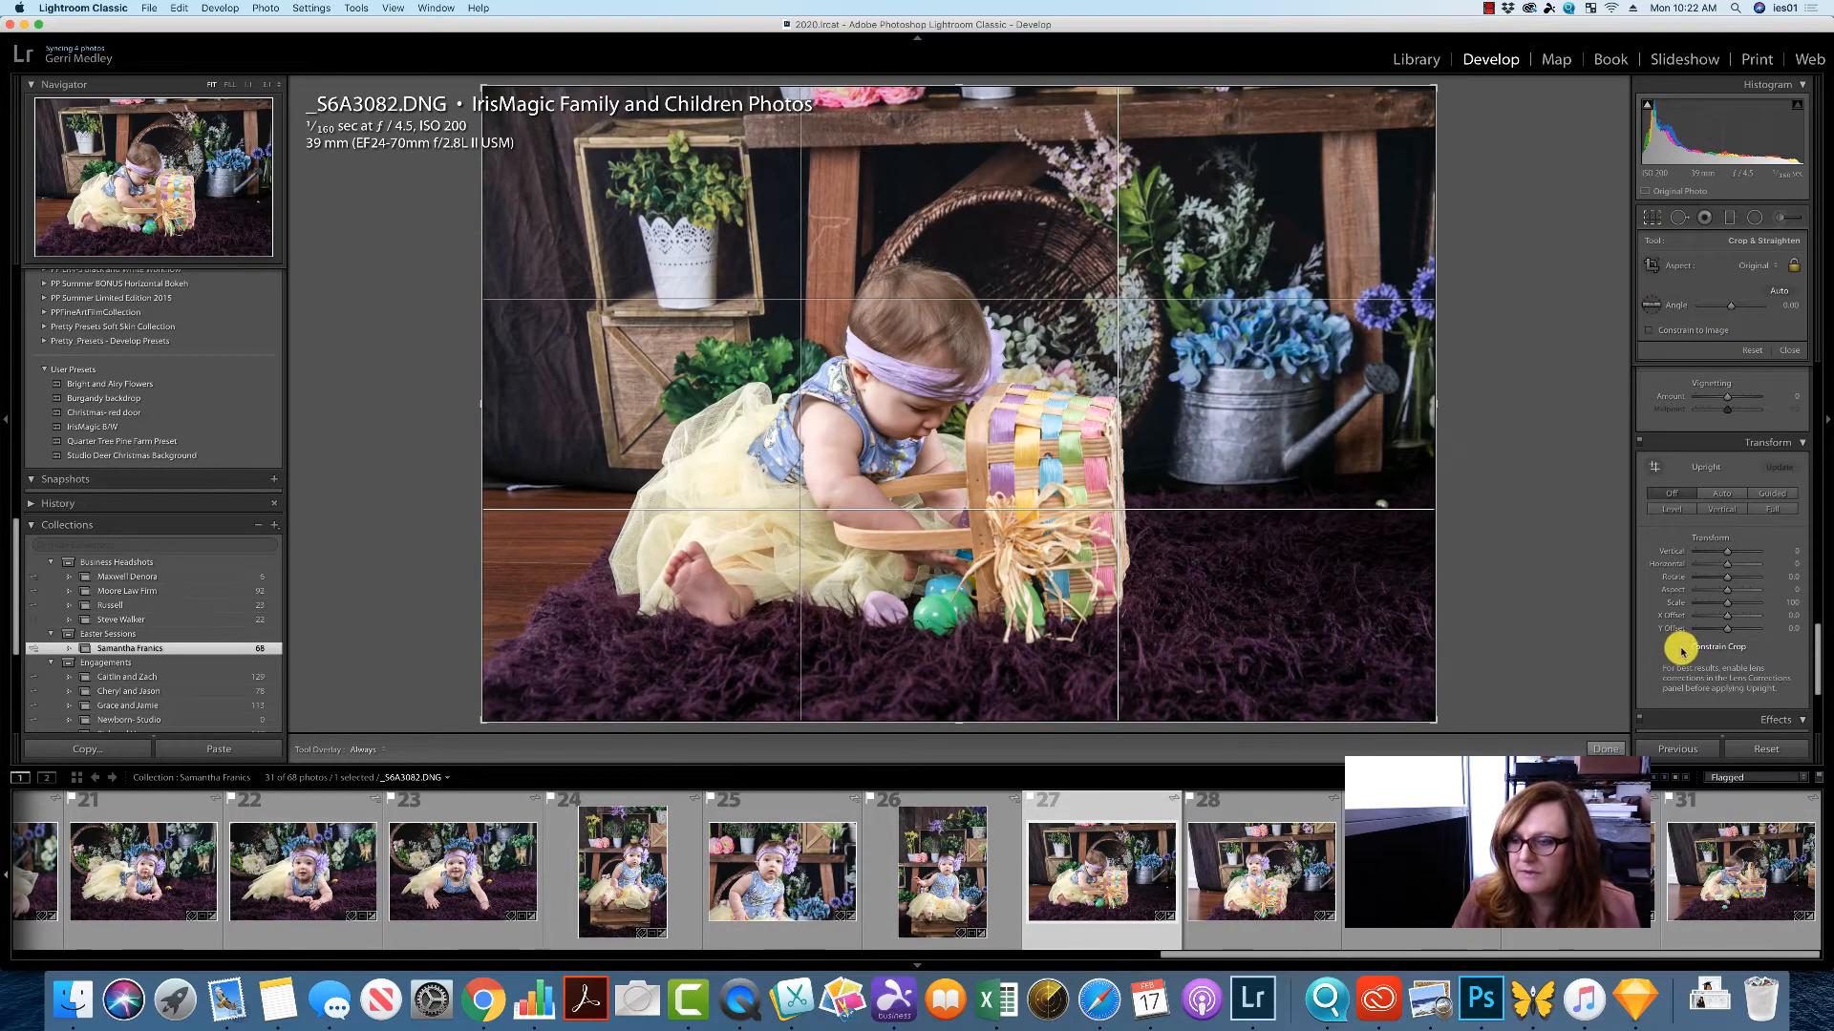
click(1680, 646)
click(1722, 492)
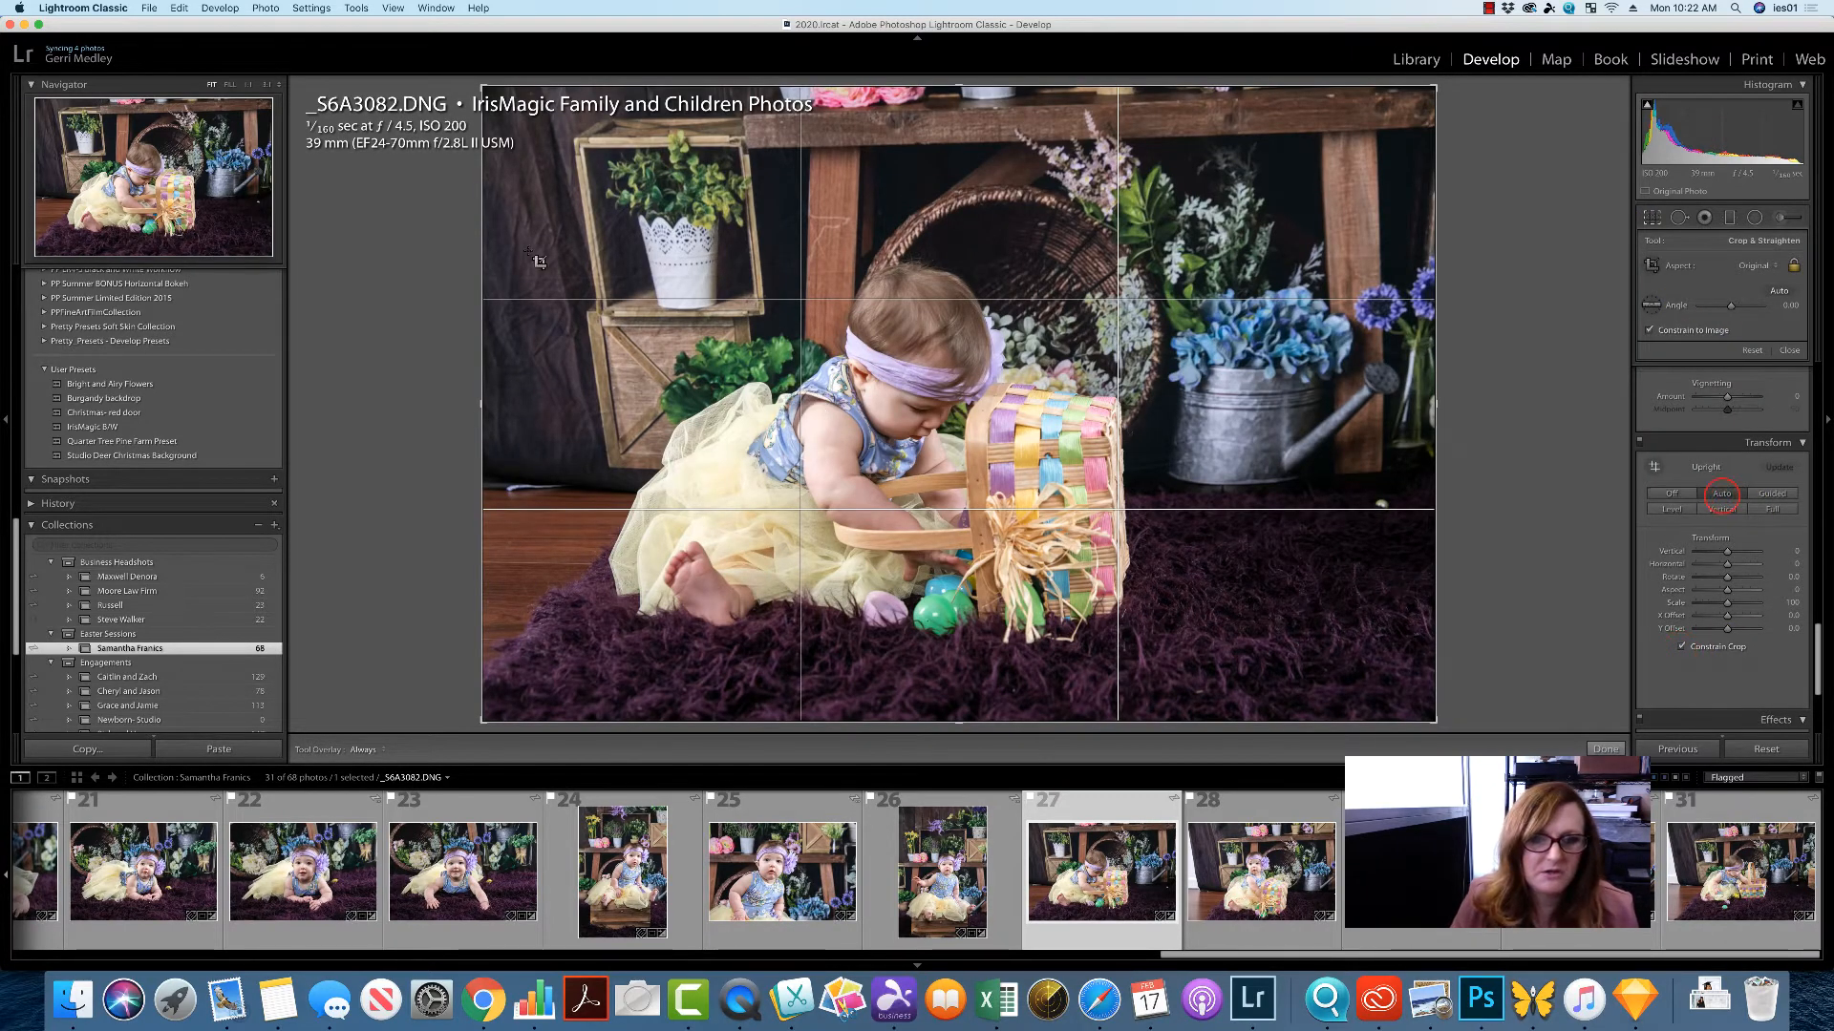
drag(492, 89, 581, 153)
drag(840, 297, 888, 328)
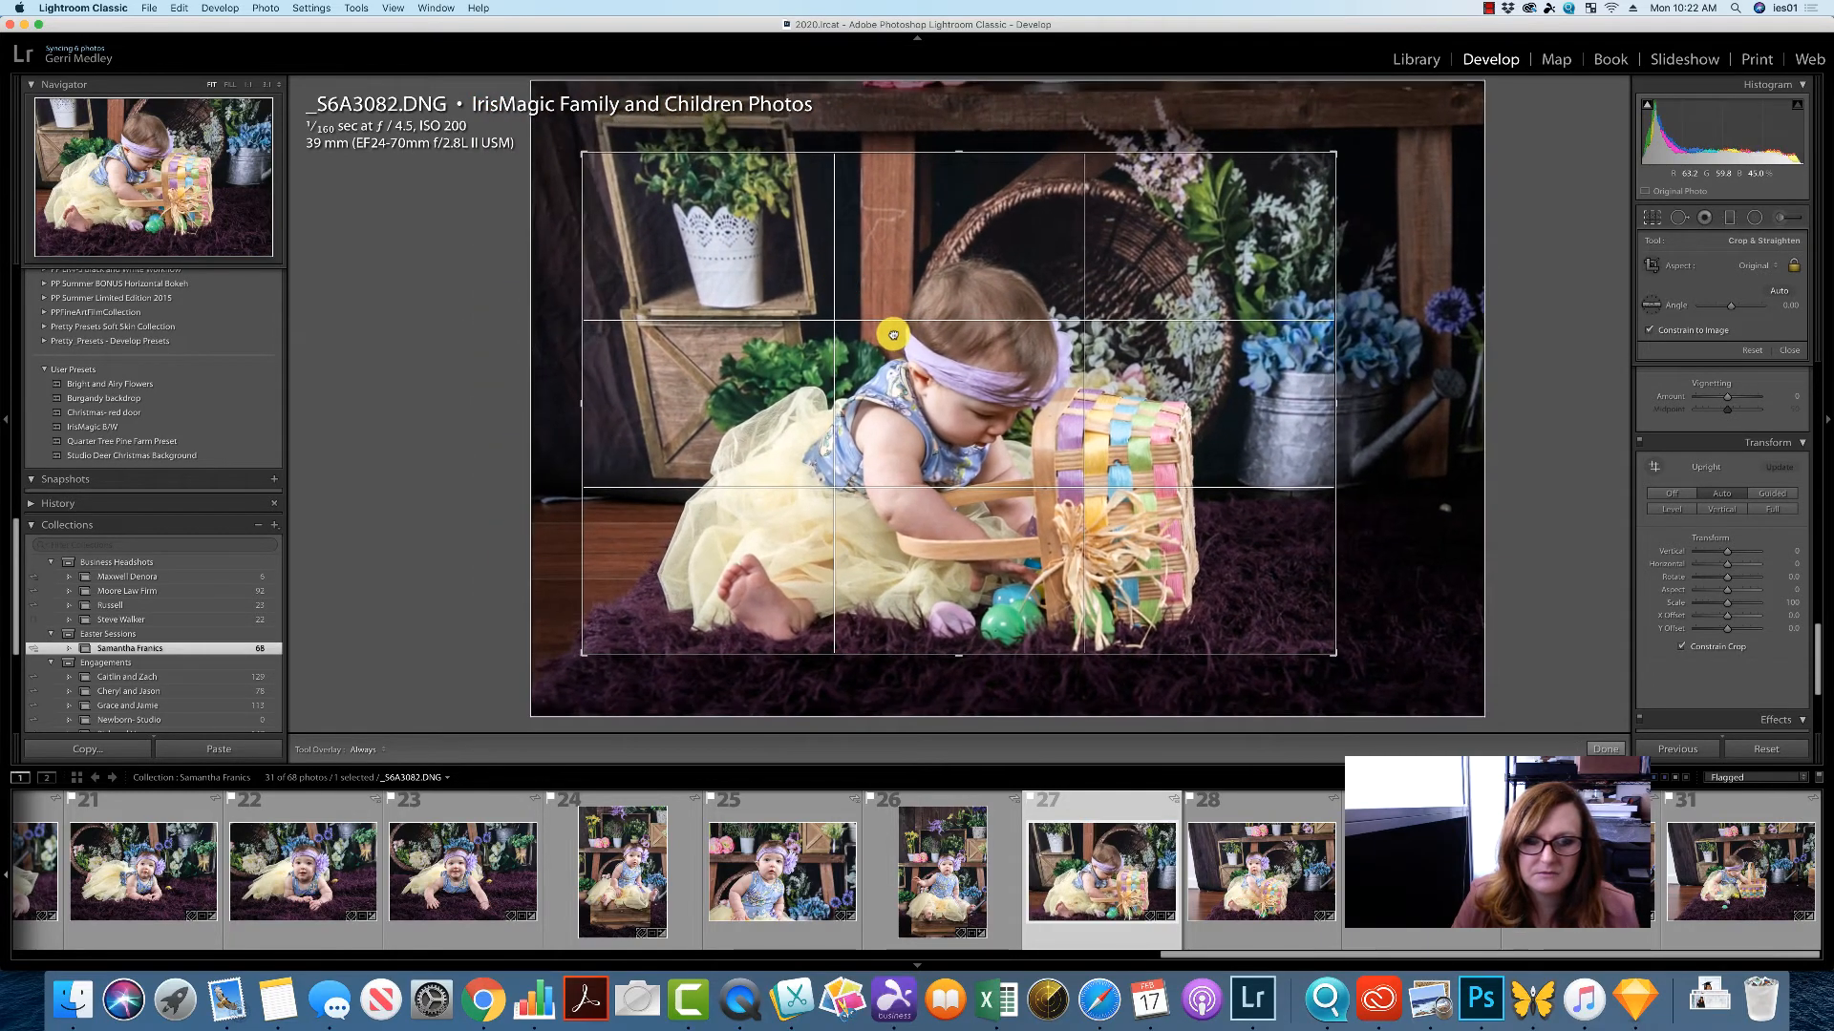
Switch the crop of _S6A3083 to portrait orientation and shift the image to fit the baby and basket in the frame.
click(1205, 793)
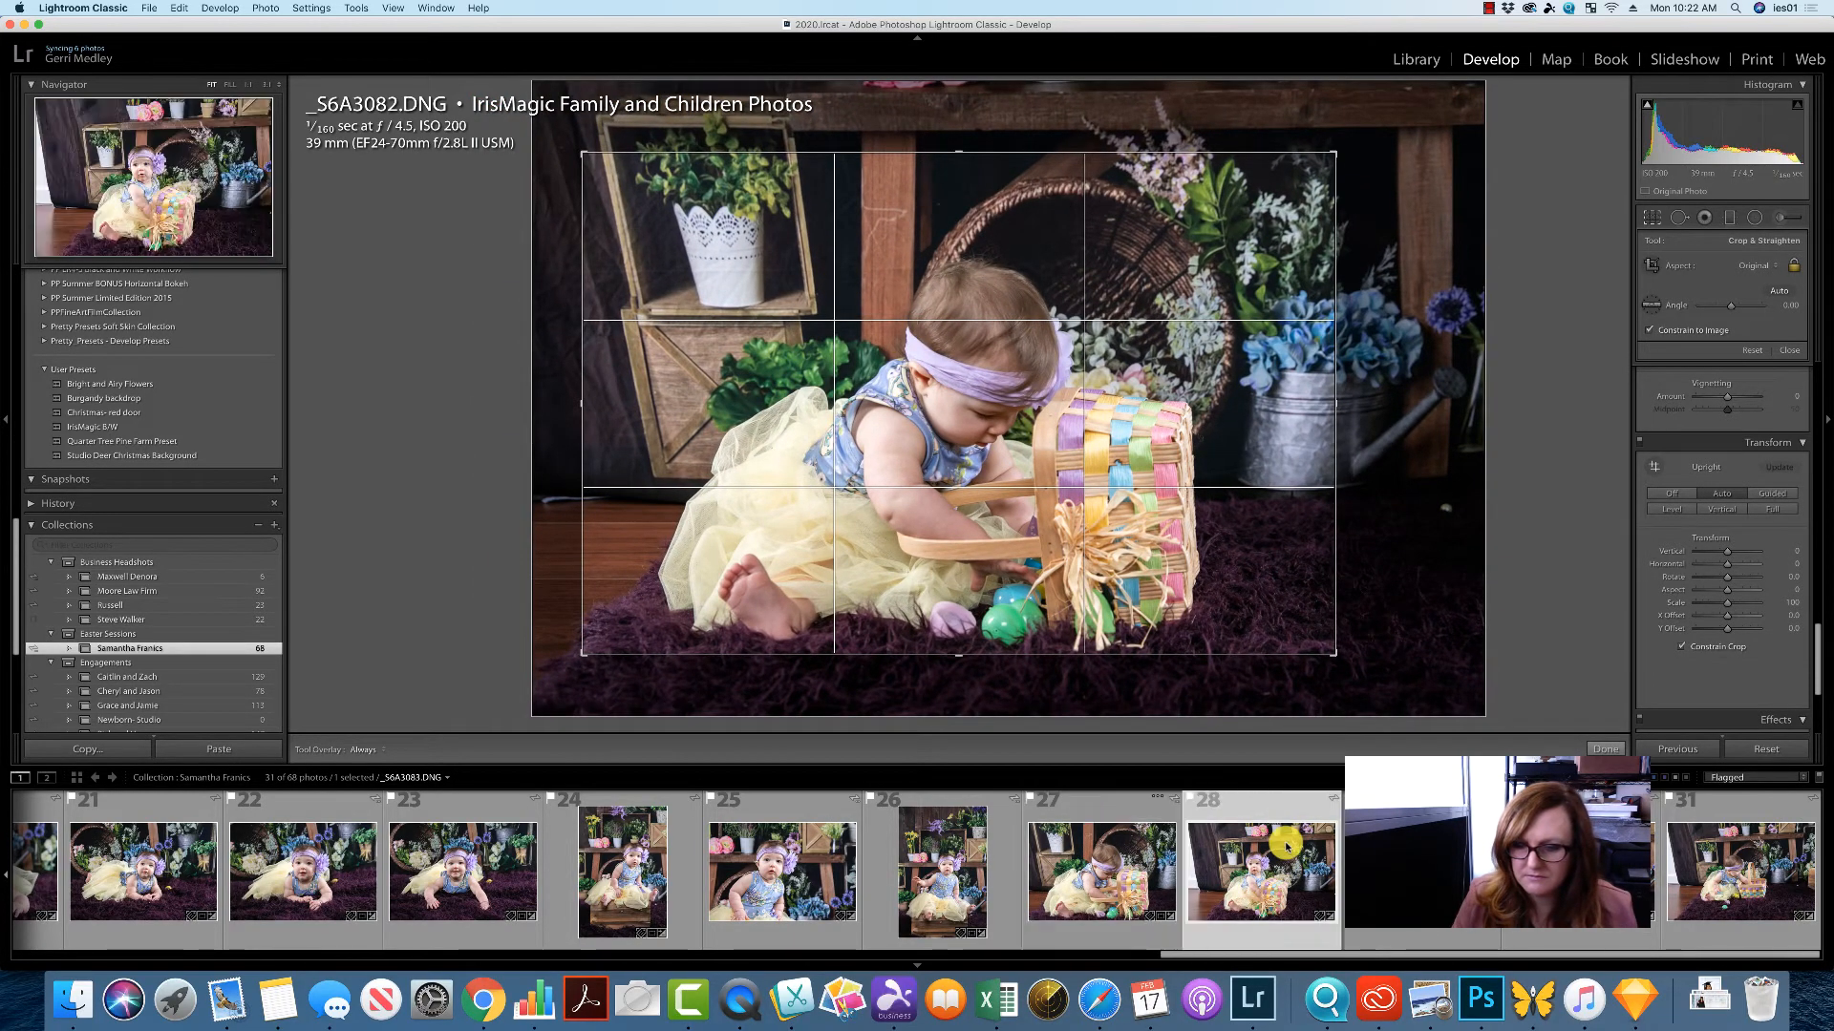
click(1246, 640)
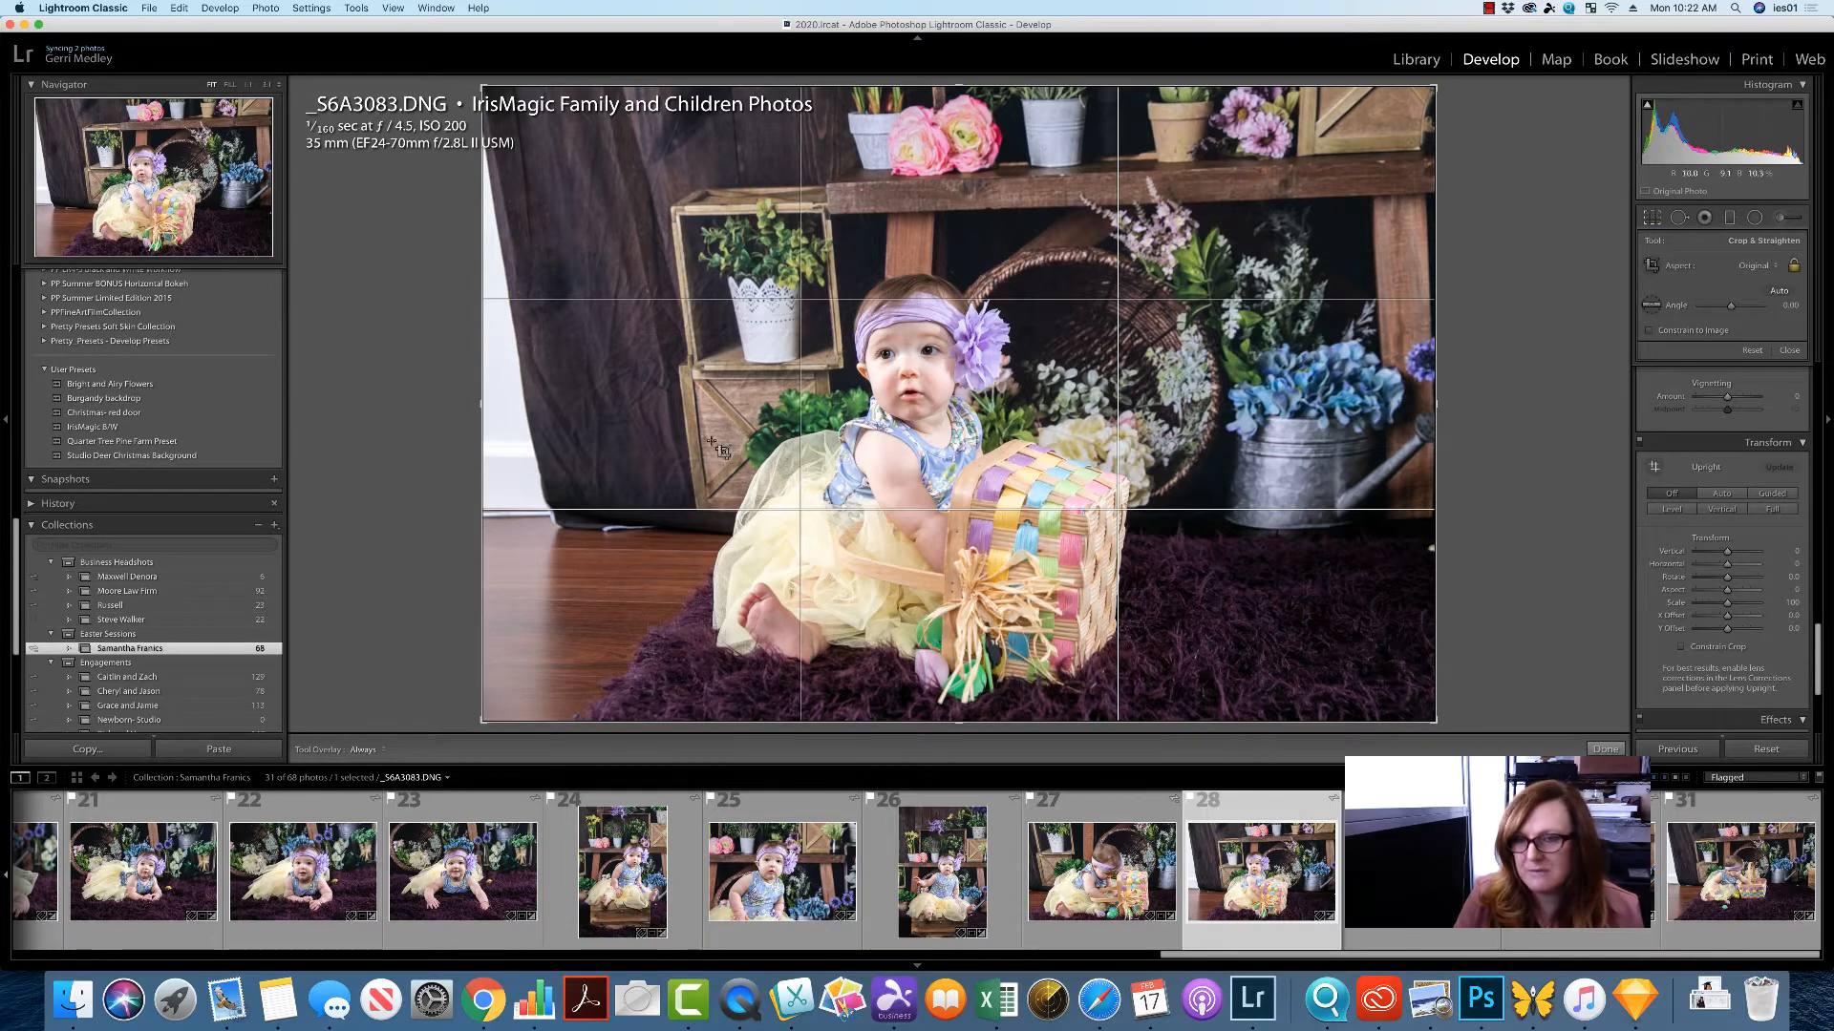
click(1659, 224)
click(1659, 226)
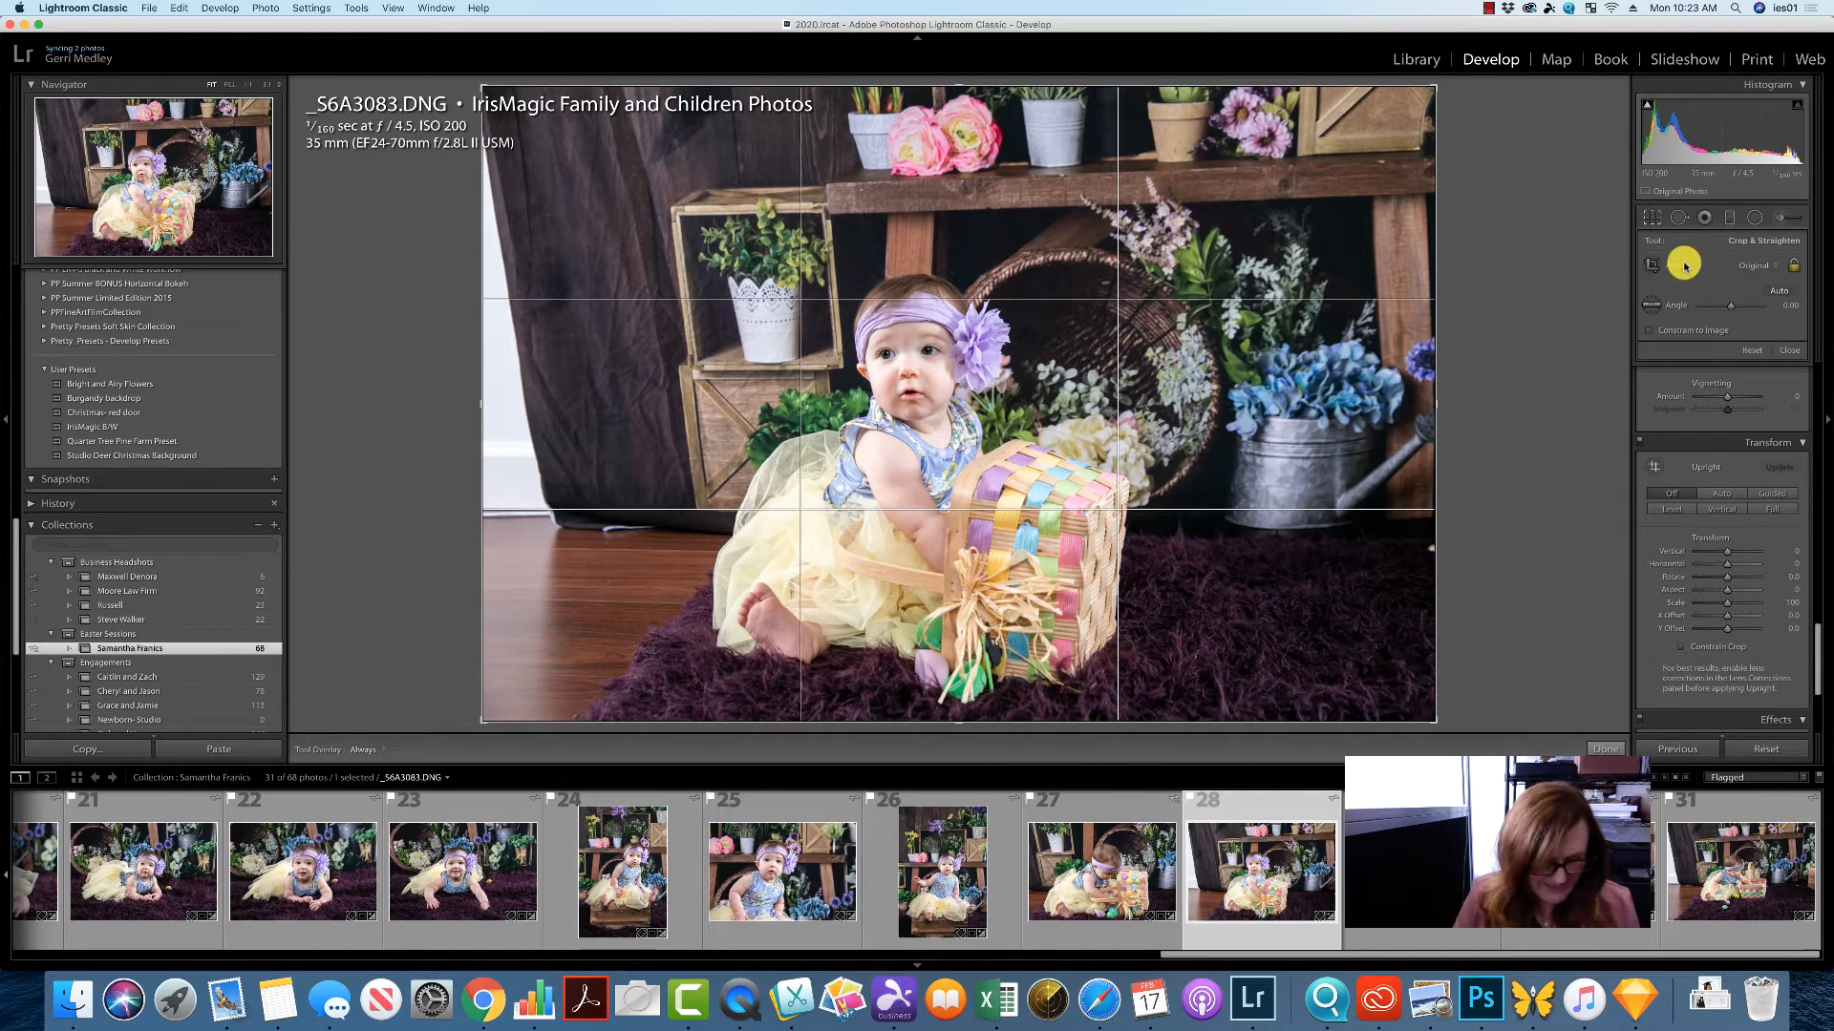
key(x)
drag(956, 456, 992, 452)
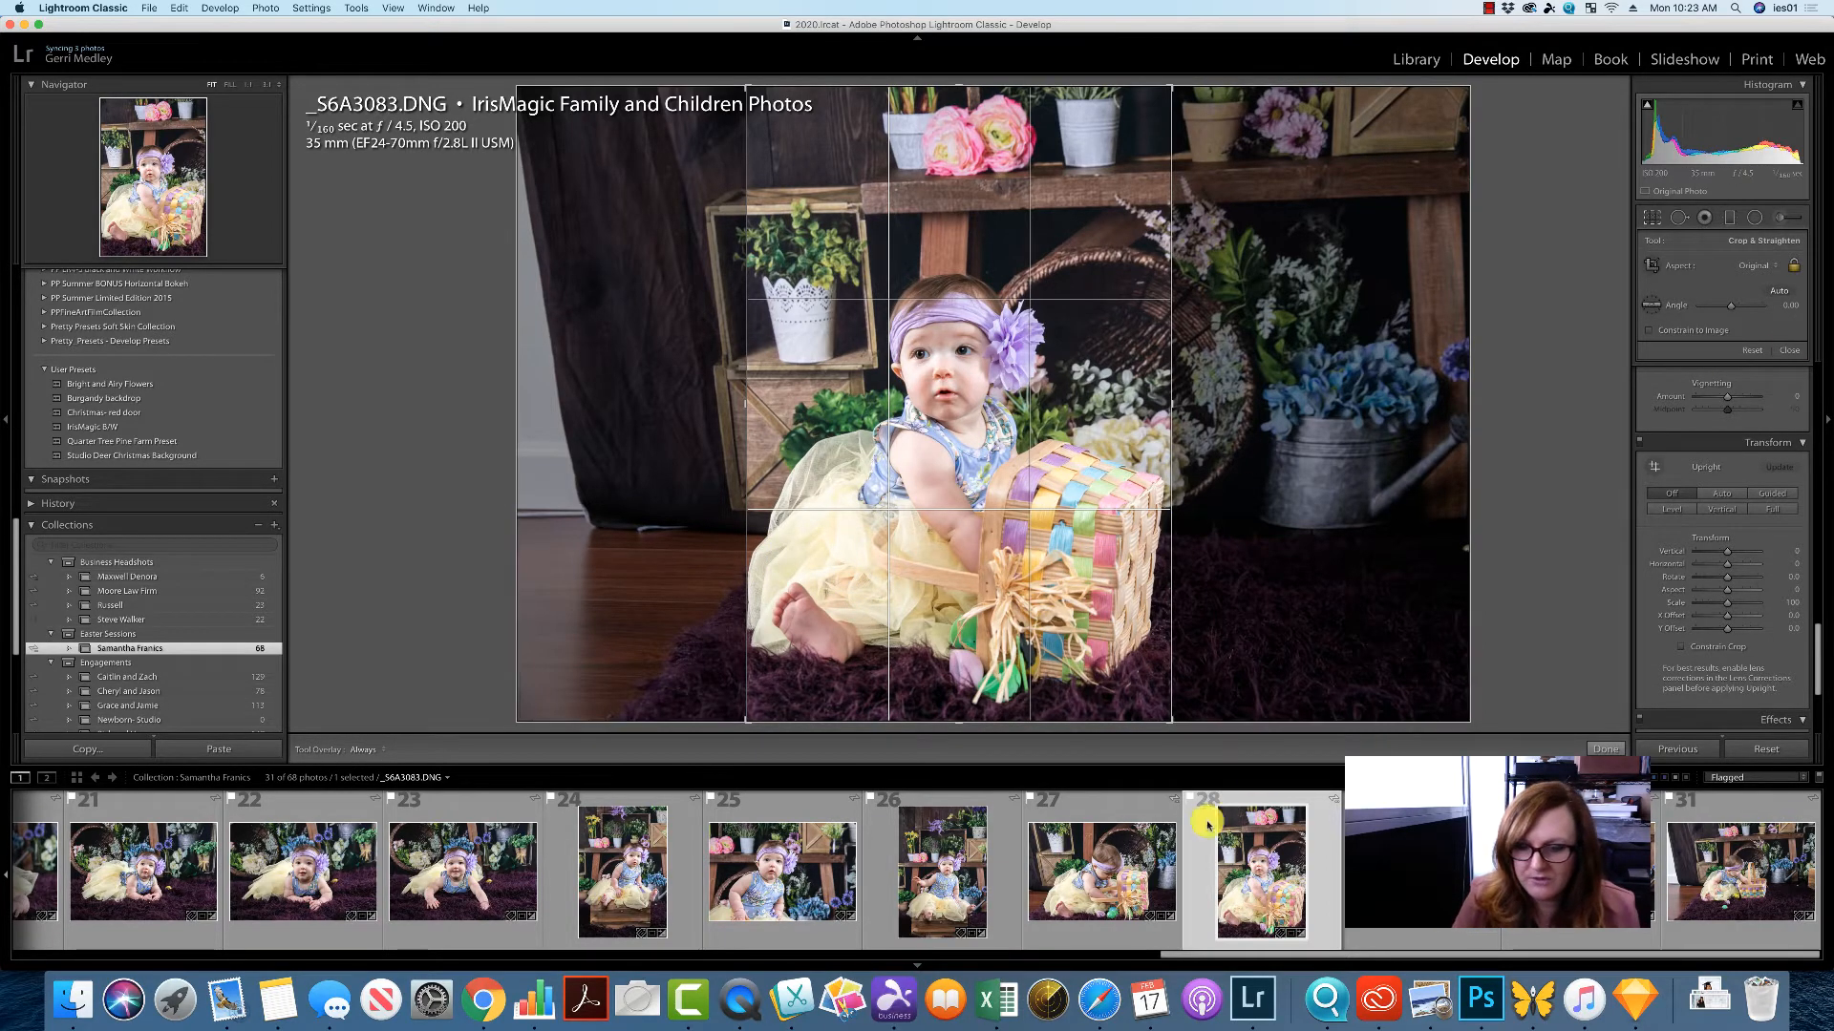
Close the crop tool on _S6A3084 and flag that photo as rejected.
click(1141, 912)
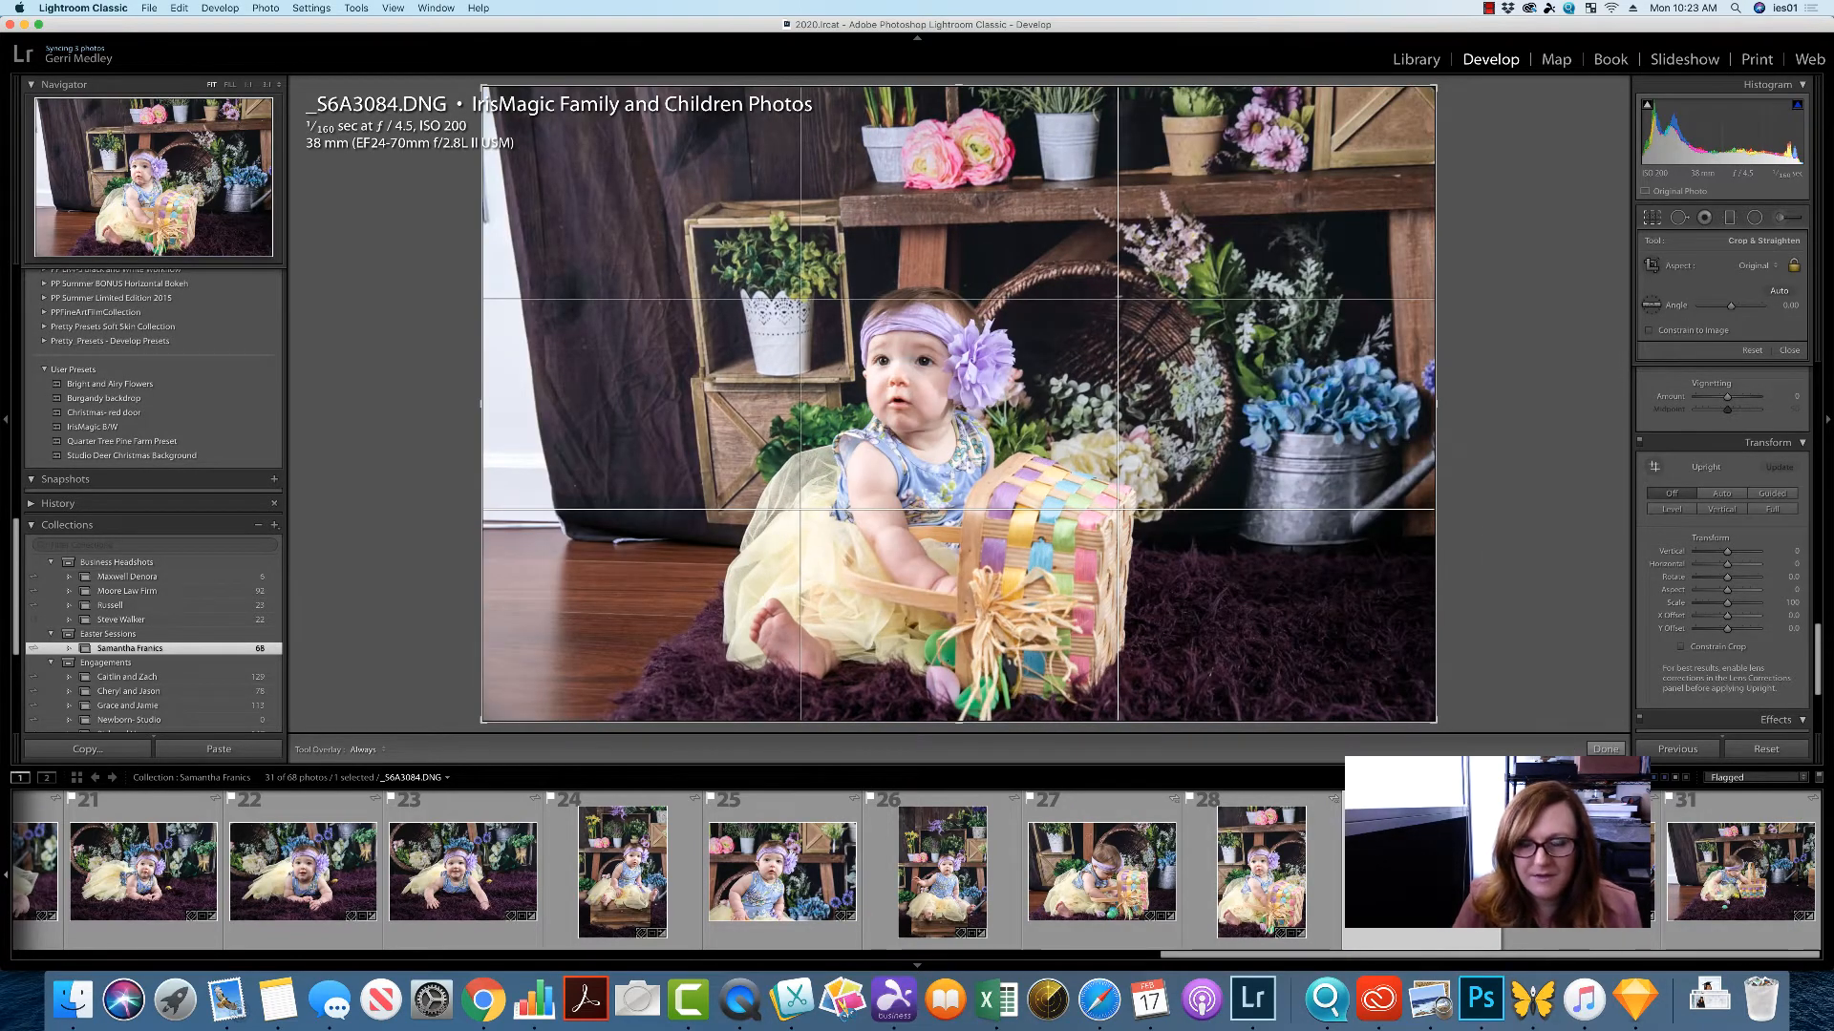
click(1792, 346)
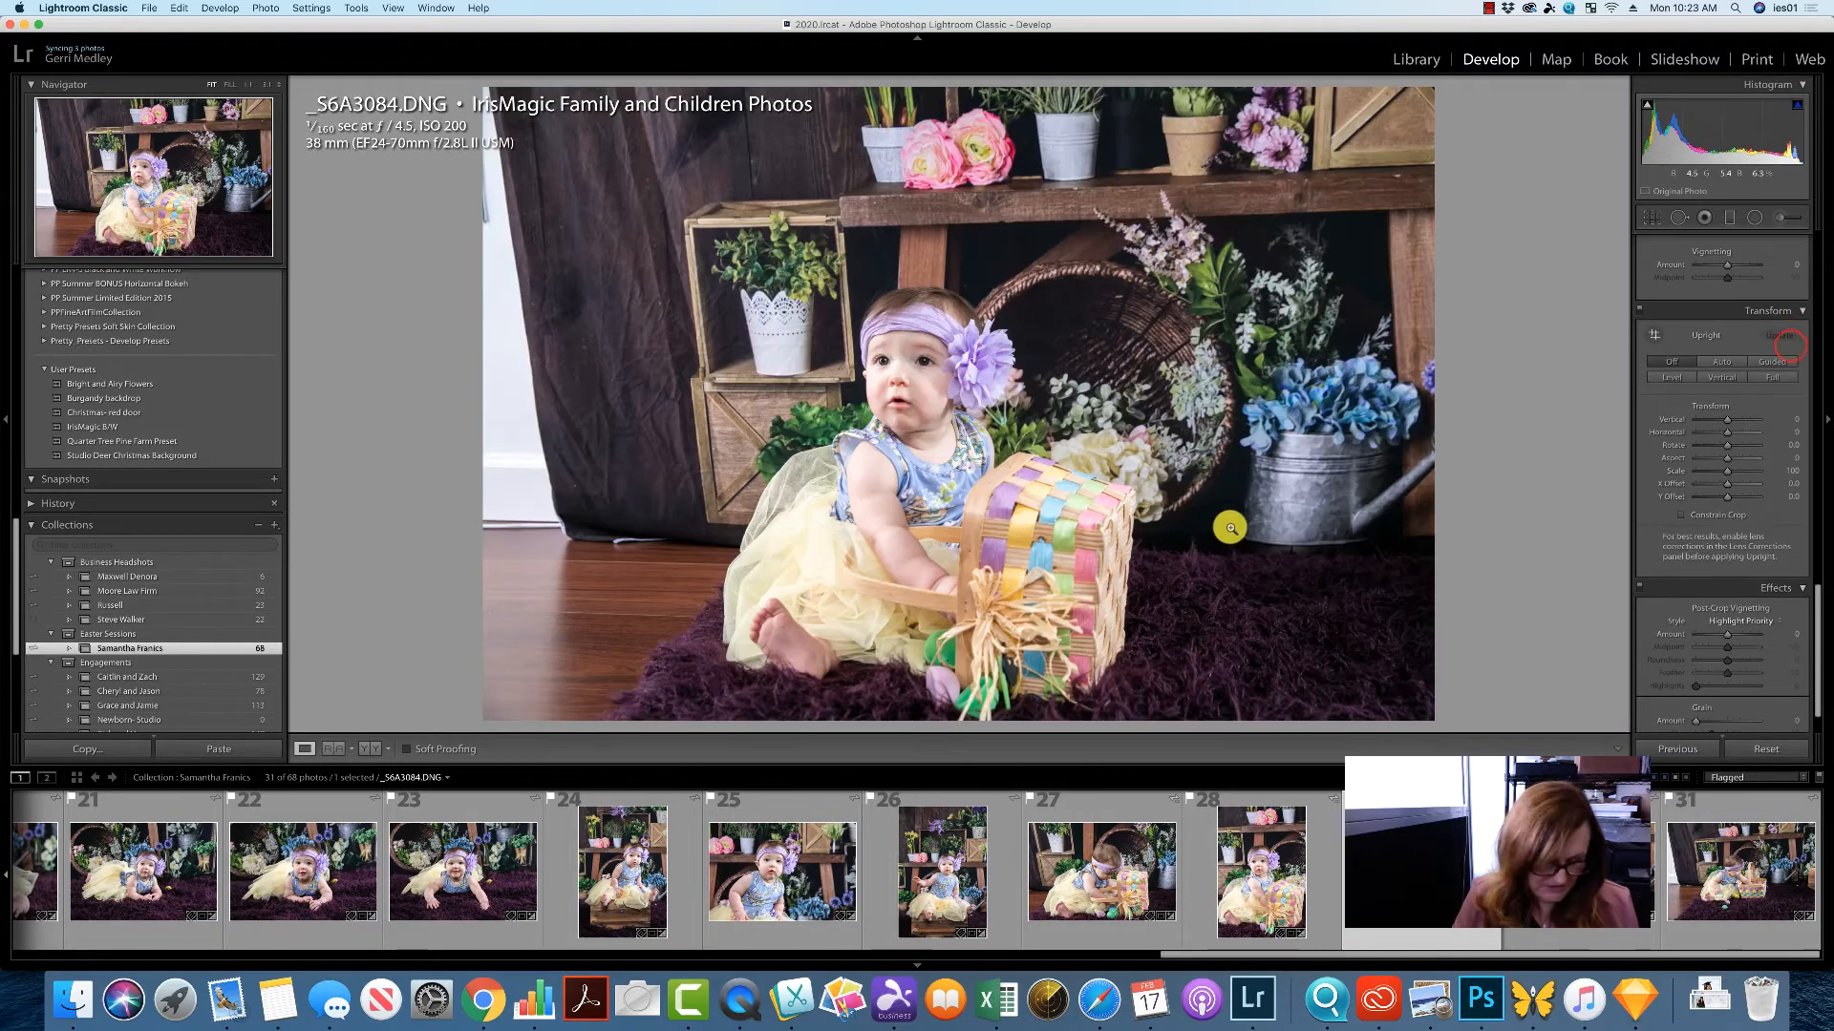
key(x)
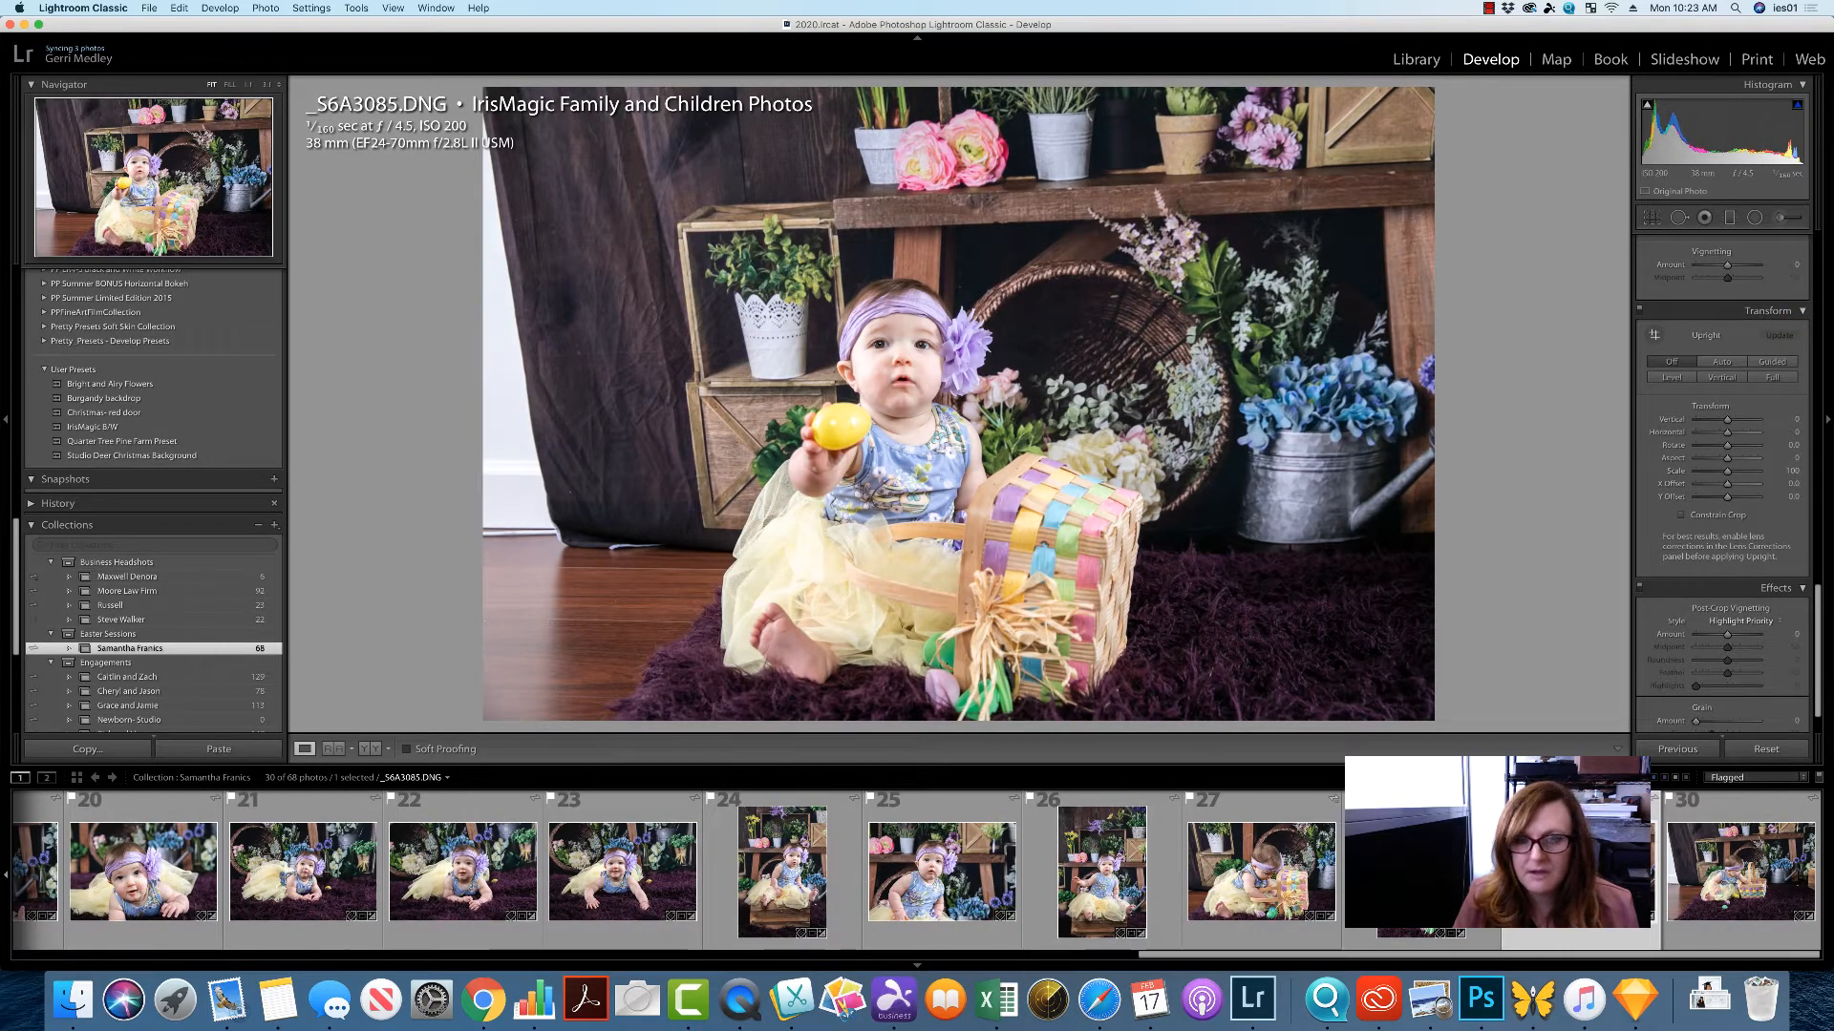
Crop _S6A3085 to portrait orientation and shift the image to fit the baby and basket in the frame.
click(1653, 217)
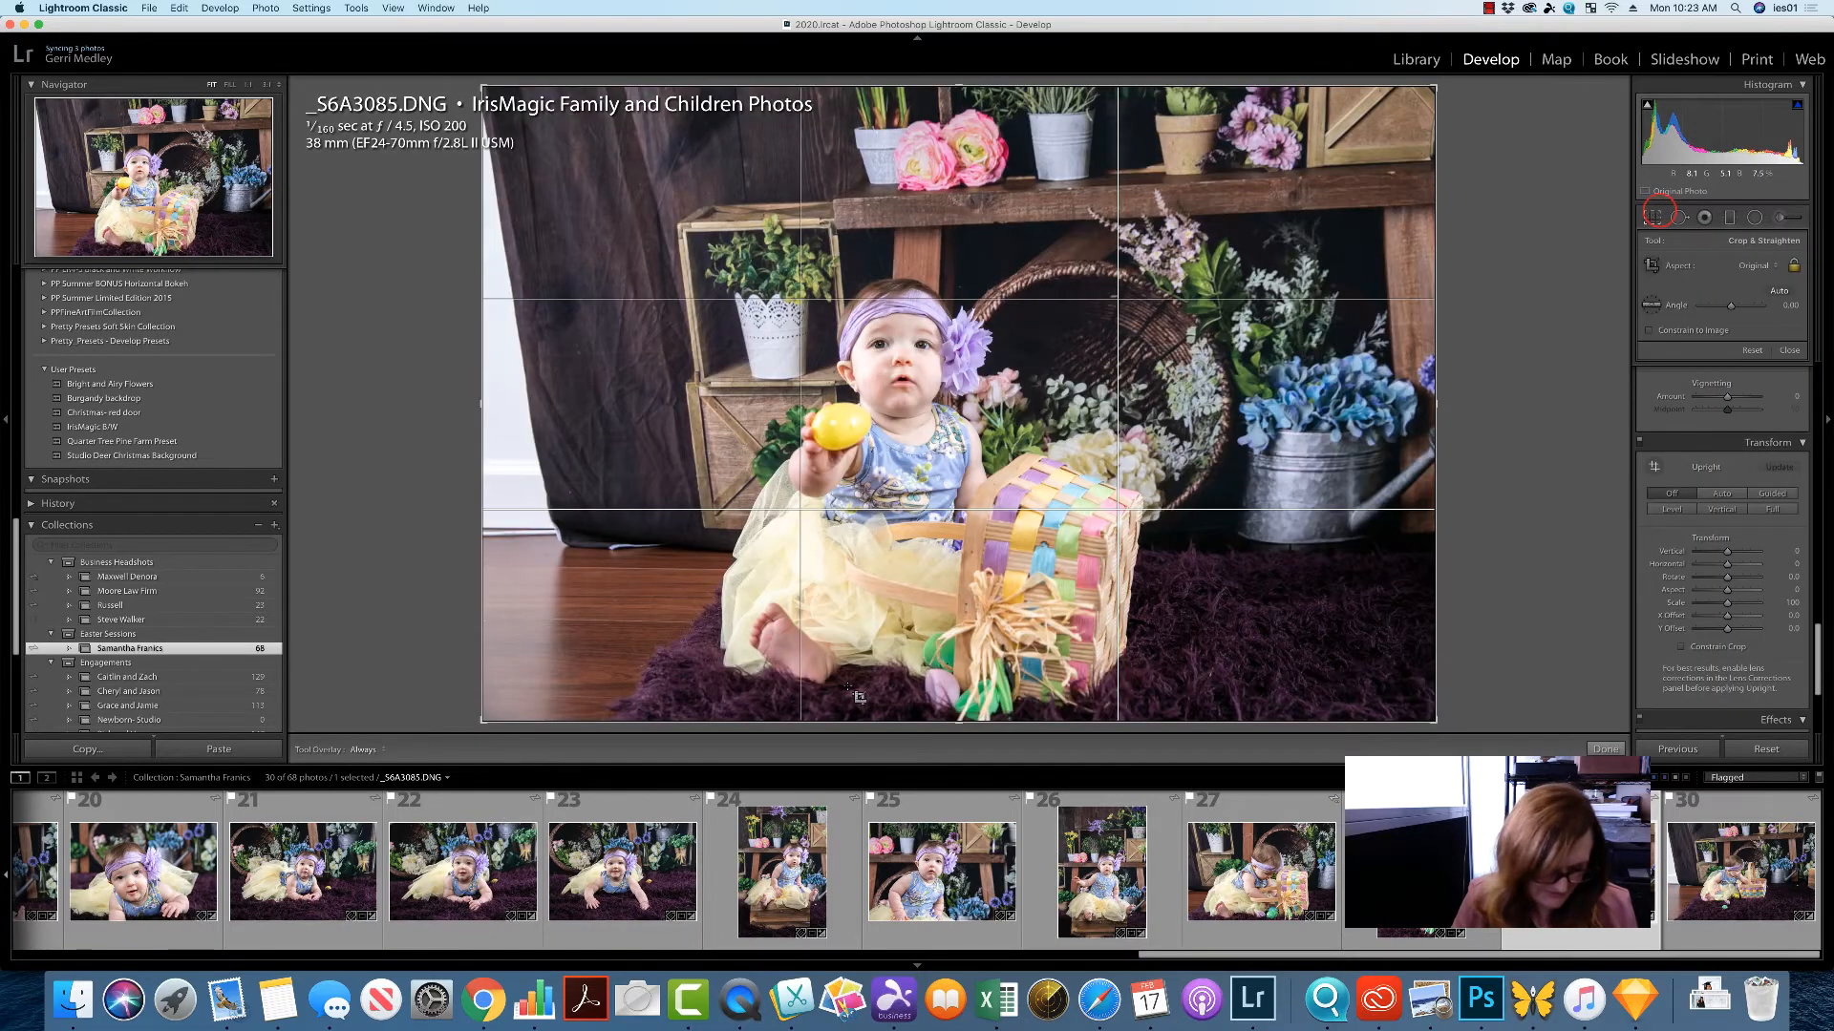
key(x)
drag(888, 547, 914, 544)
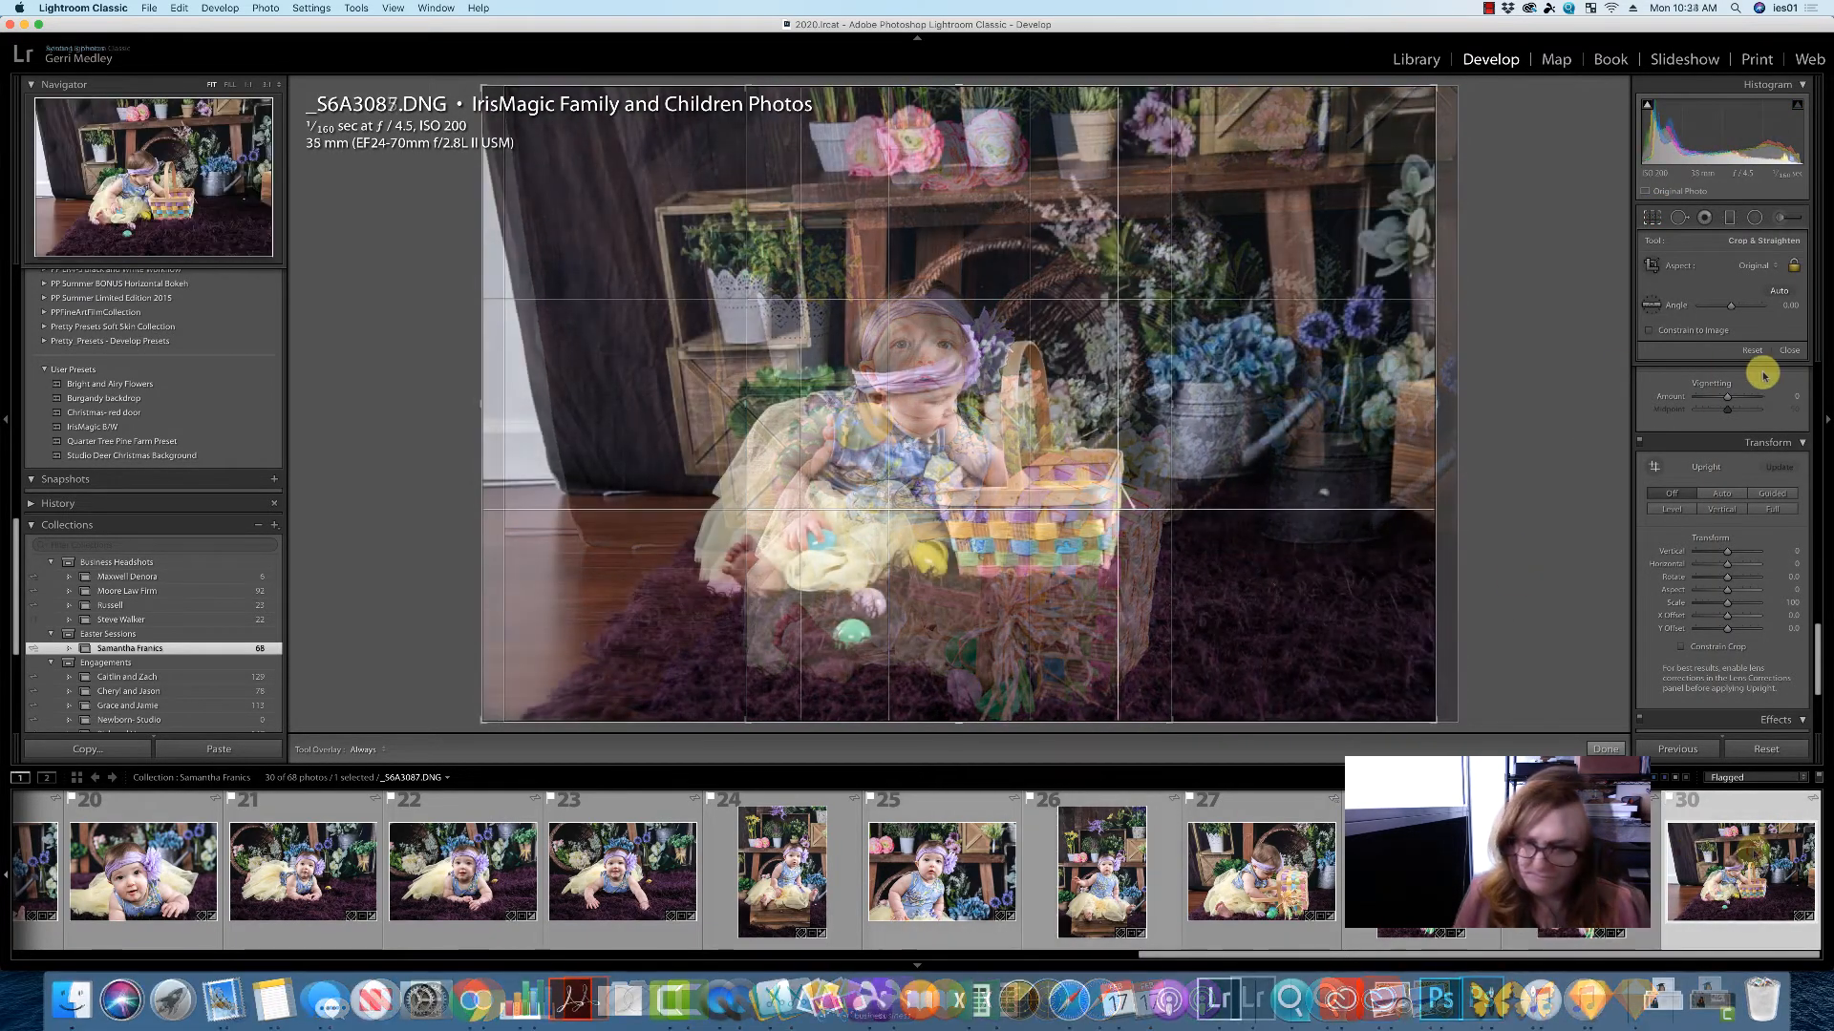
Close the crop tool on _S6A3087 and flag that photo as rejected.
click(1789, 350)
key(x)
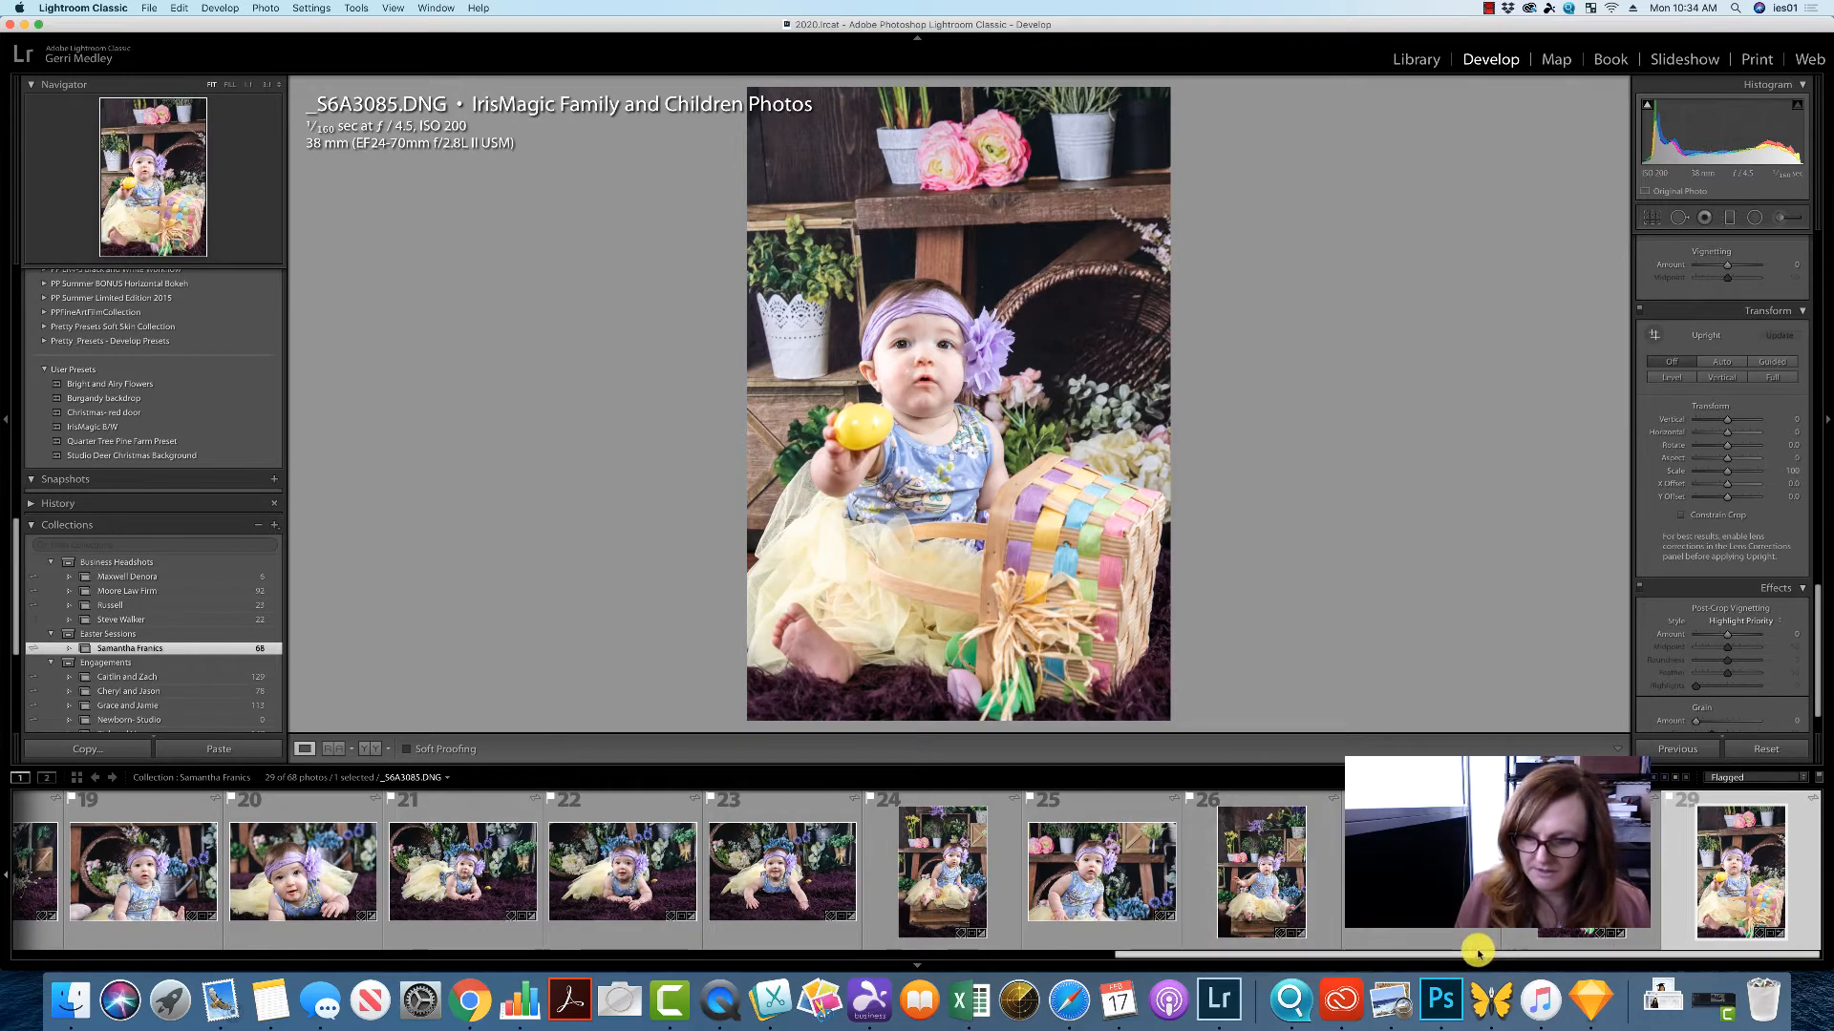
mouse_move(1467, 953)
mouse_down()
mouse_move(1417, 953)
mouse_move(1445, 953)
mouse_up()
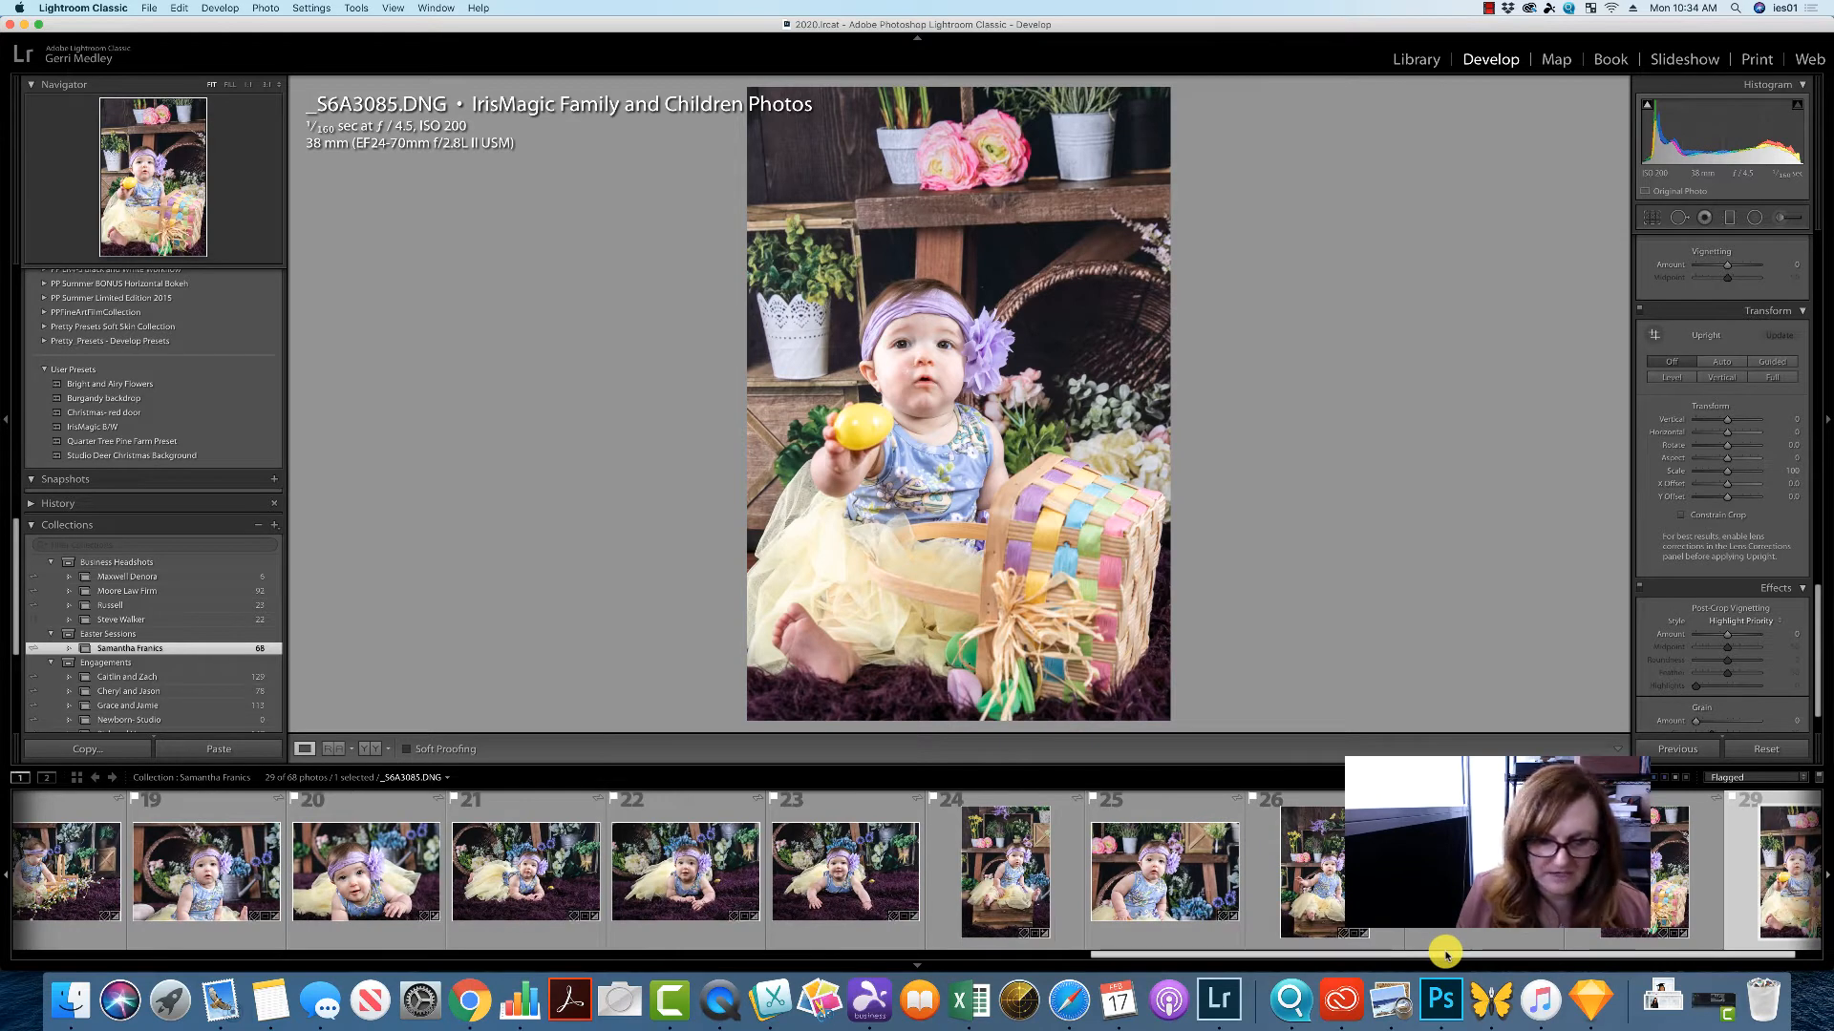
Clone rug texture over the bare floor edge beside the baby's skirt in _S6A3082 with the Spot Removal tool.
drag(1445, 953, 1479, 953)
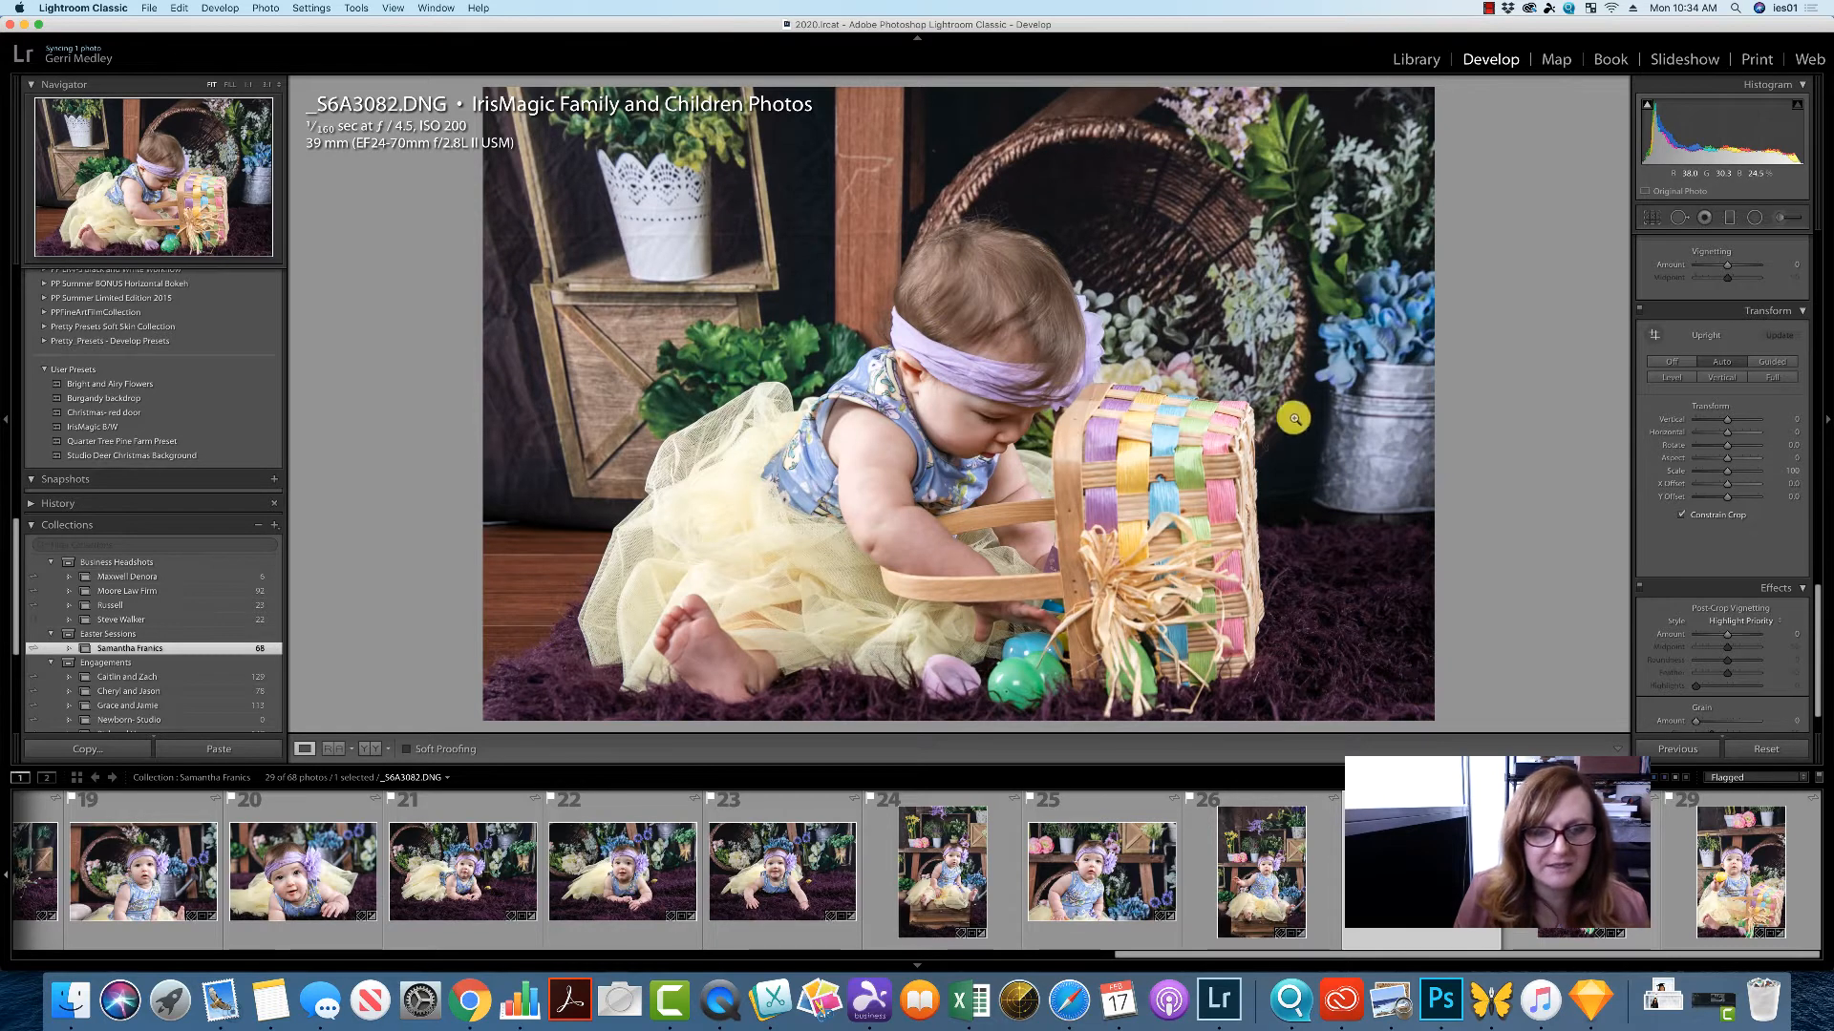
click(1679, 217)
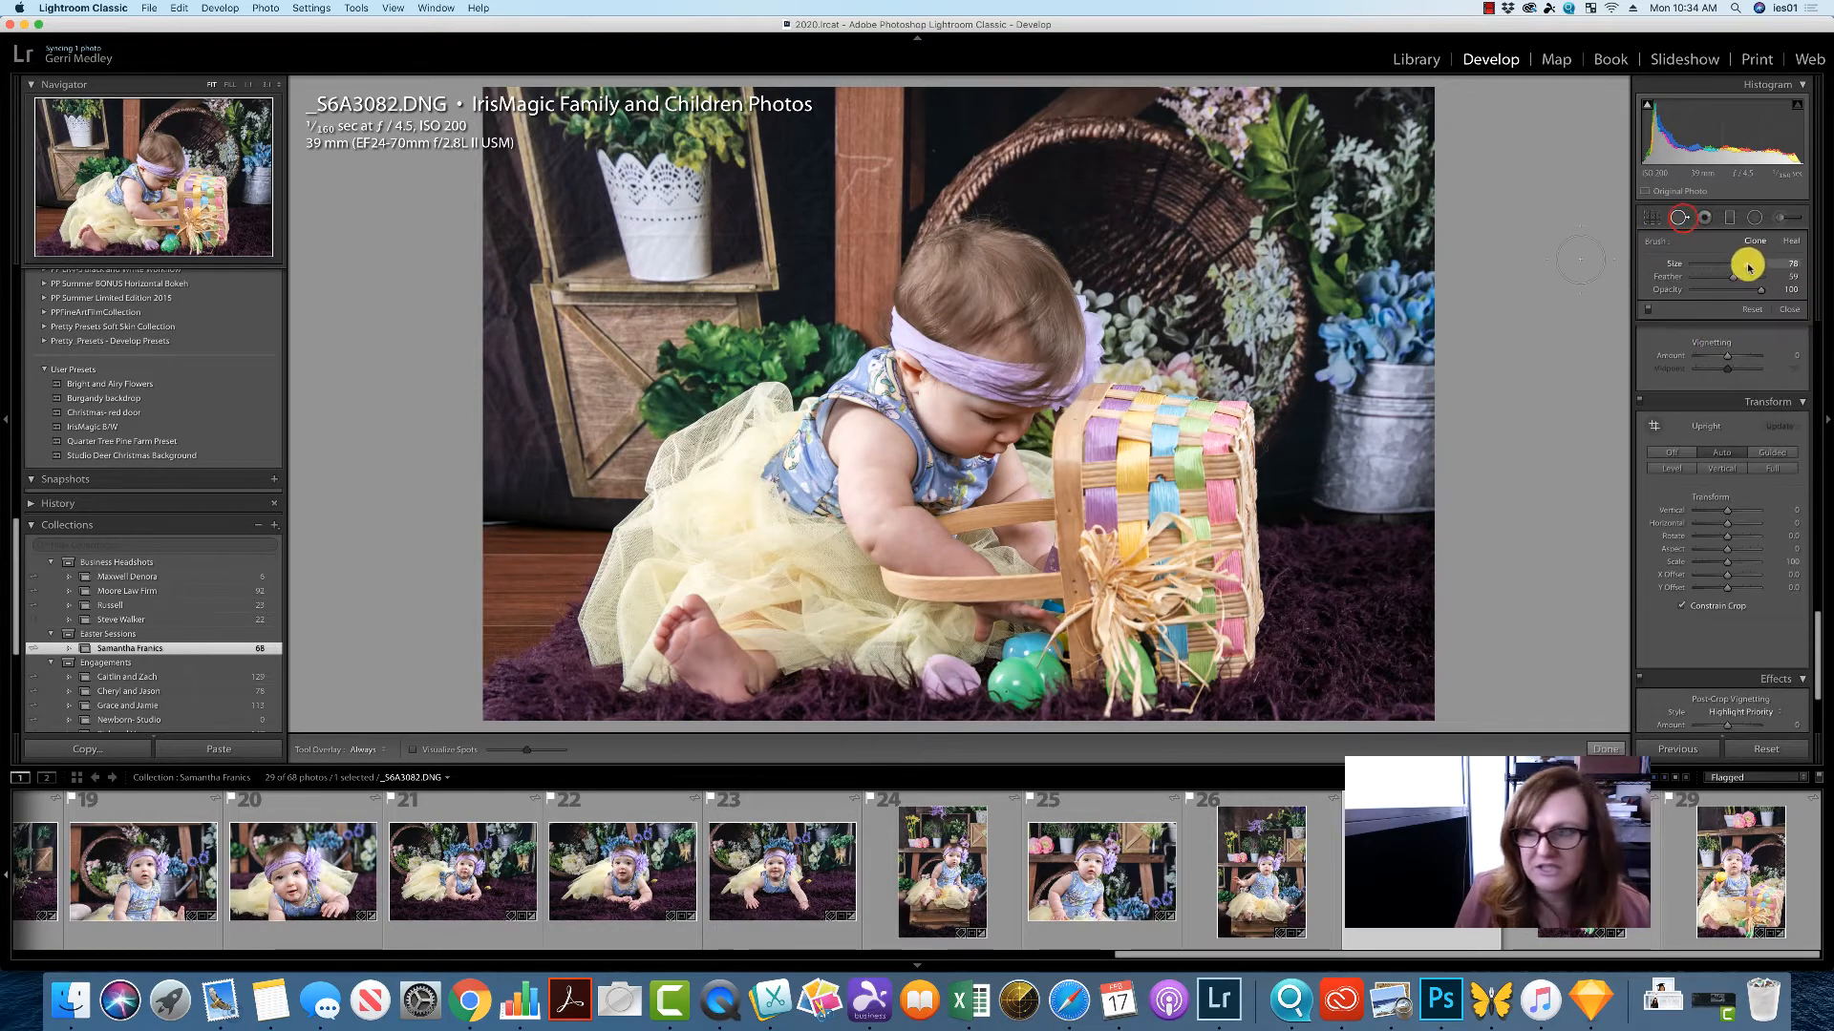
click(508, 638)
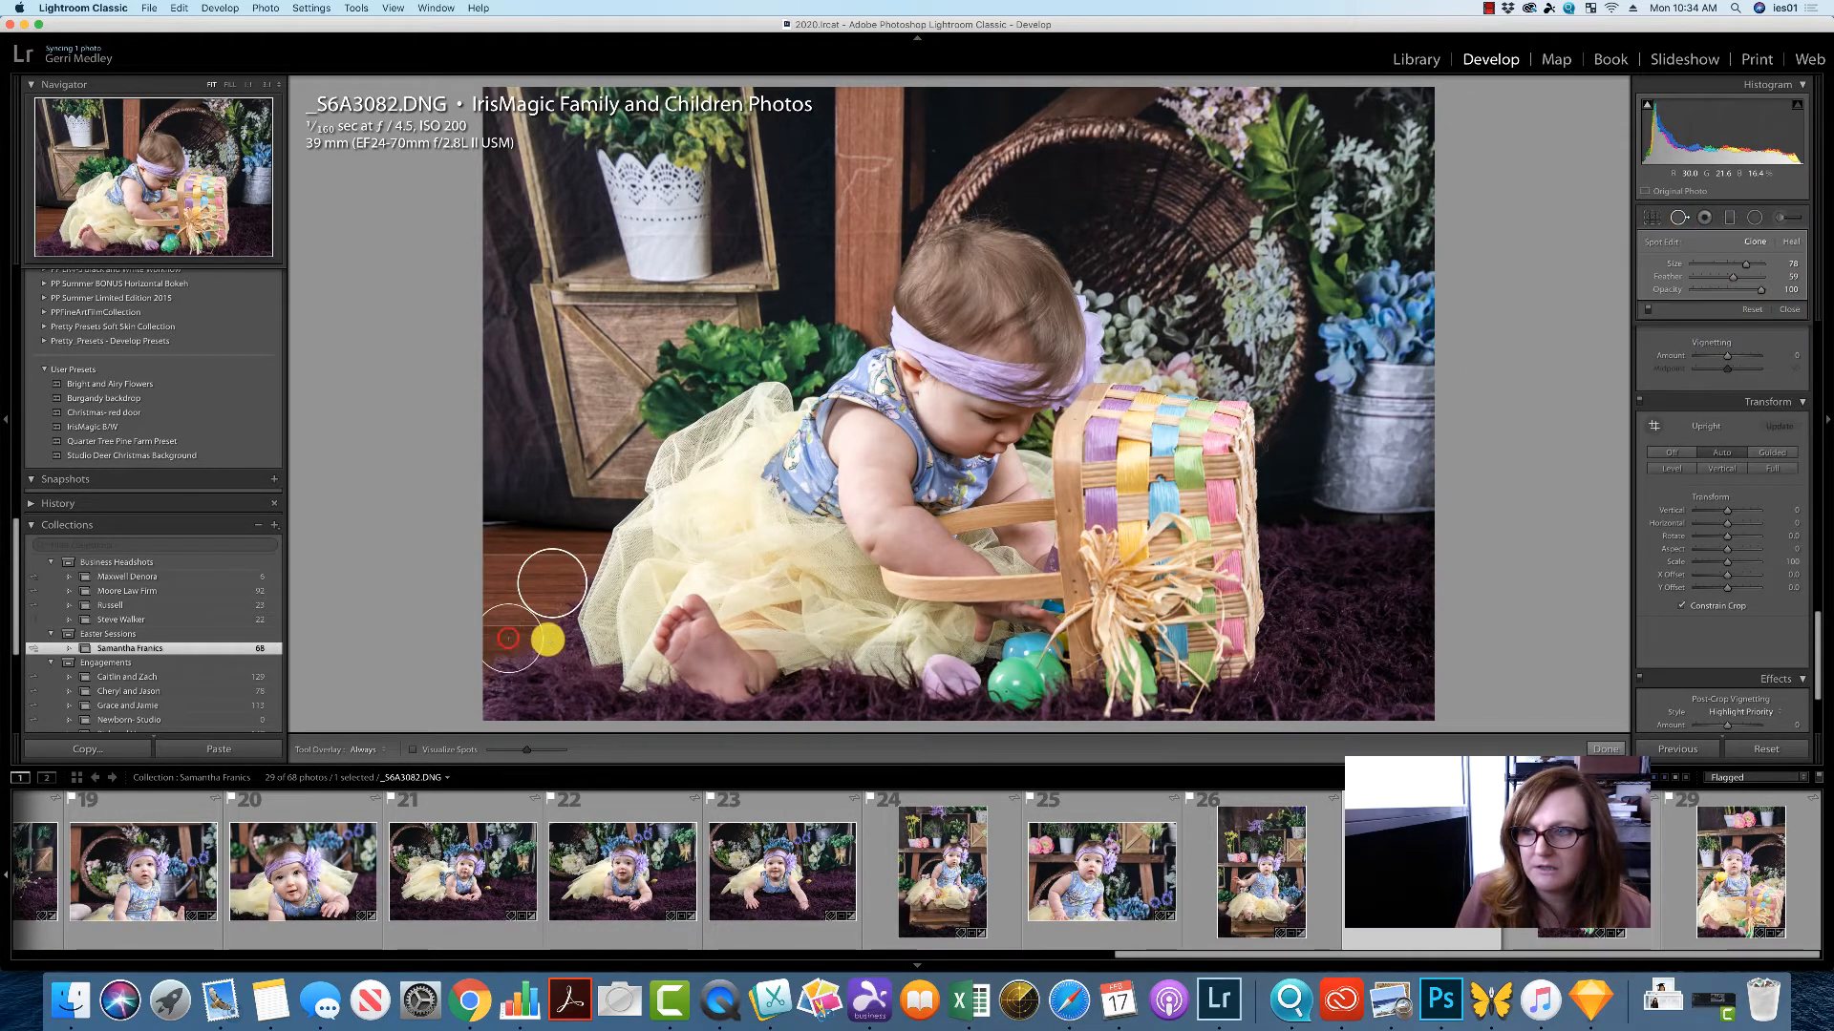
mouse_move(556, 586)
mouse_down()
mouse_move(554, 699)
mouse_move(533, 644)
mouse_move(507, 650)
mouse_move(550, 674)
mouse_up()
click(531, 639)
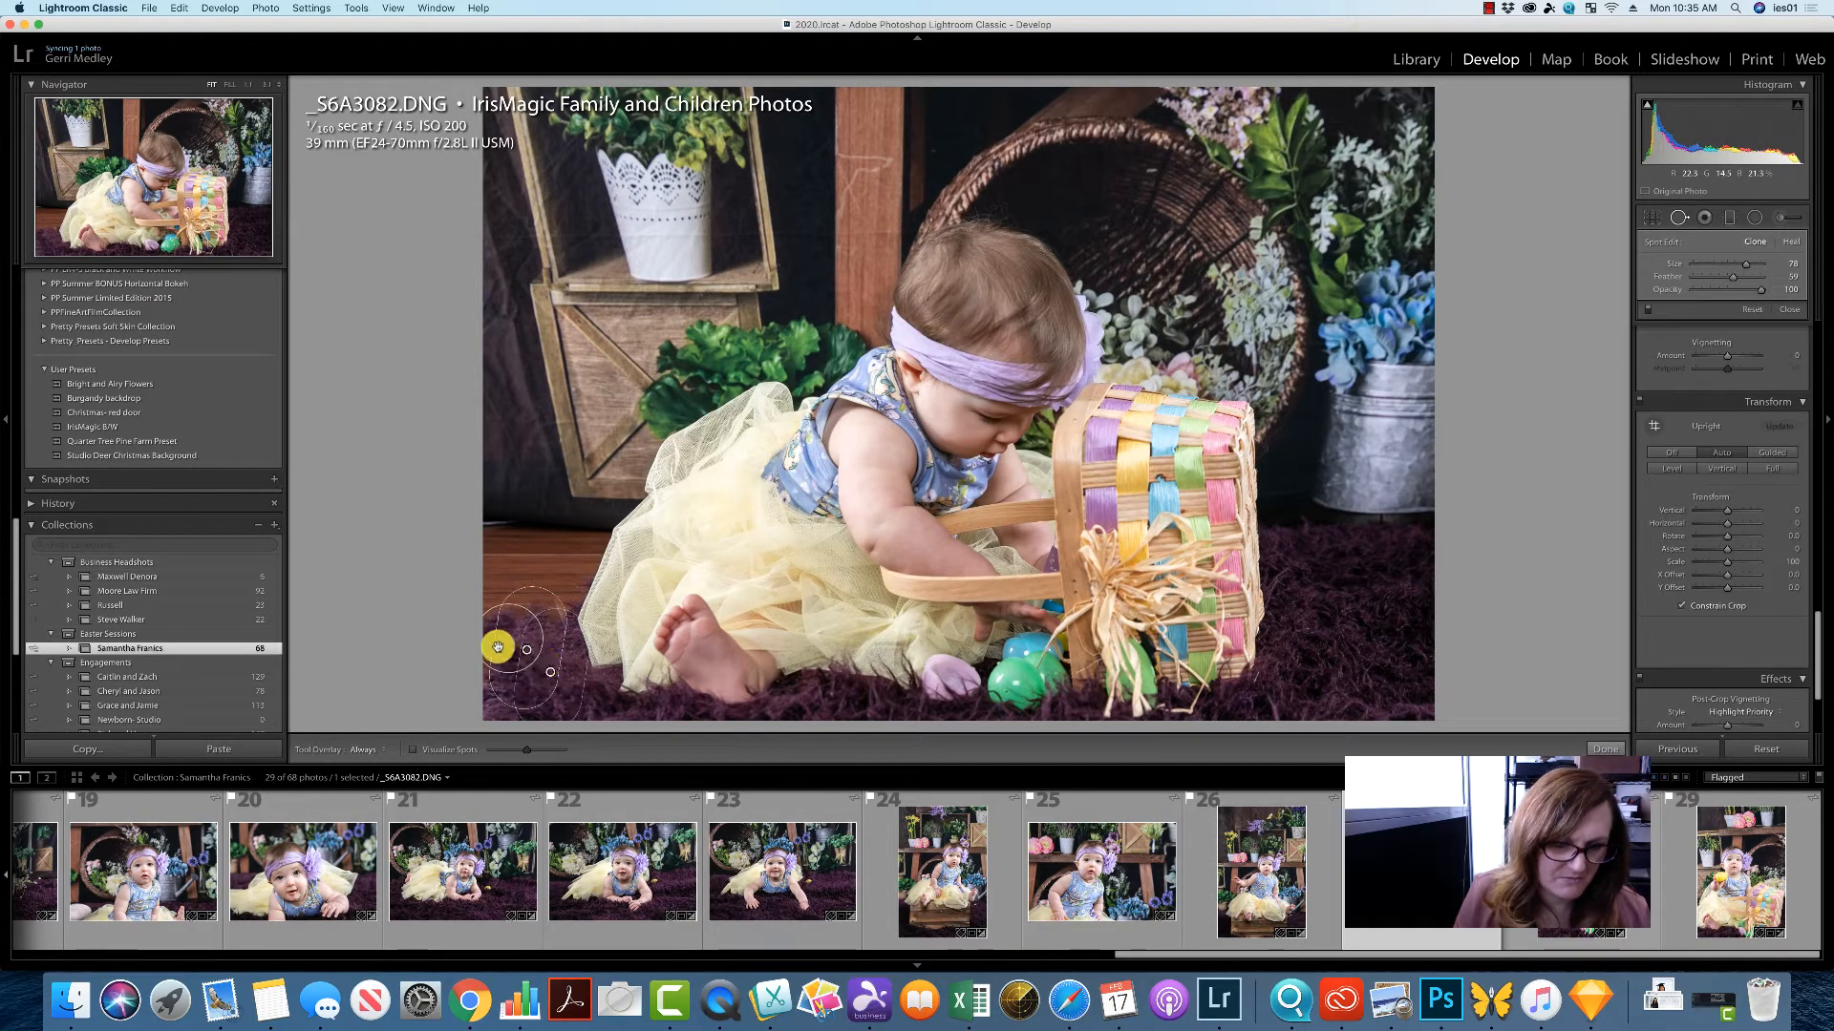
Remove _S6A3082 from the collection, decline keeping it in All Synced Photographs, and fit the next photo to the view.
key(backslash)
click(535, 674)
key(Delete)
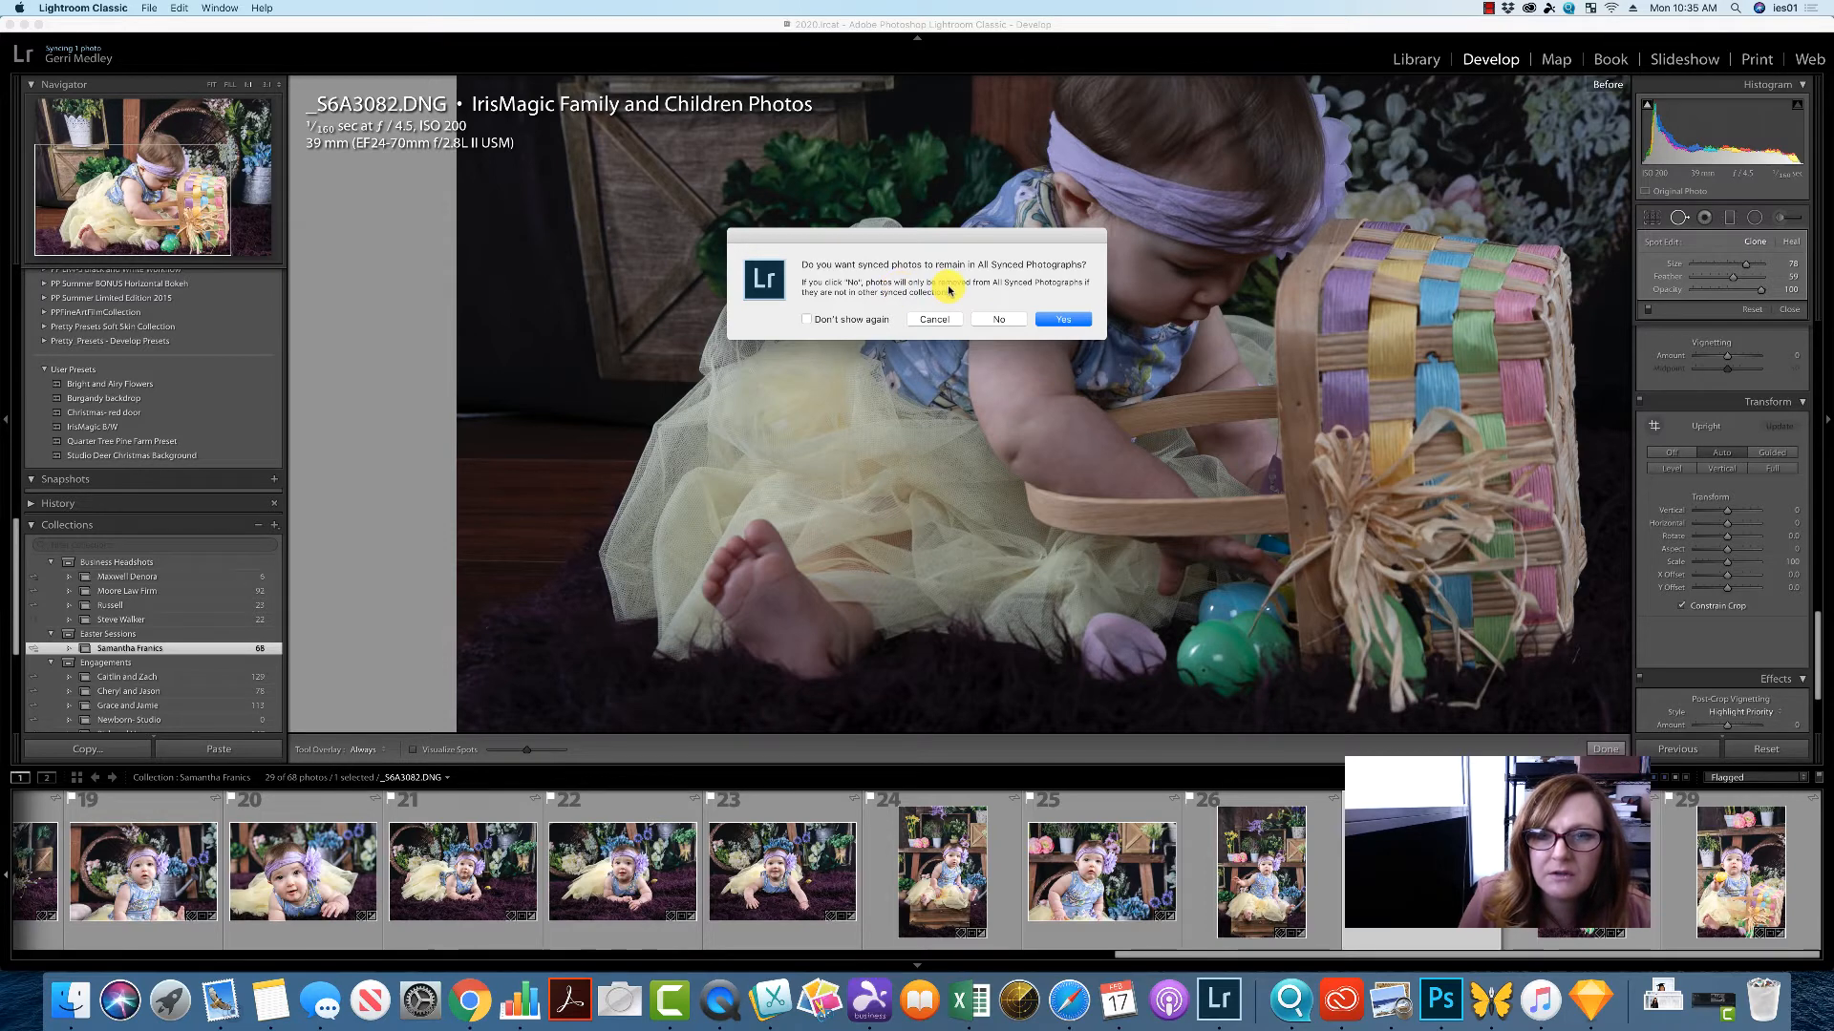
click(998, 319)
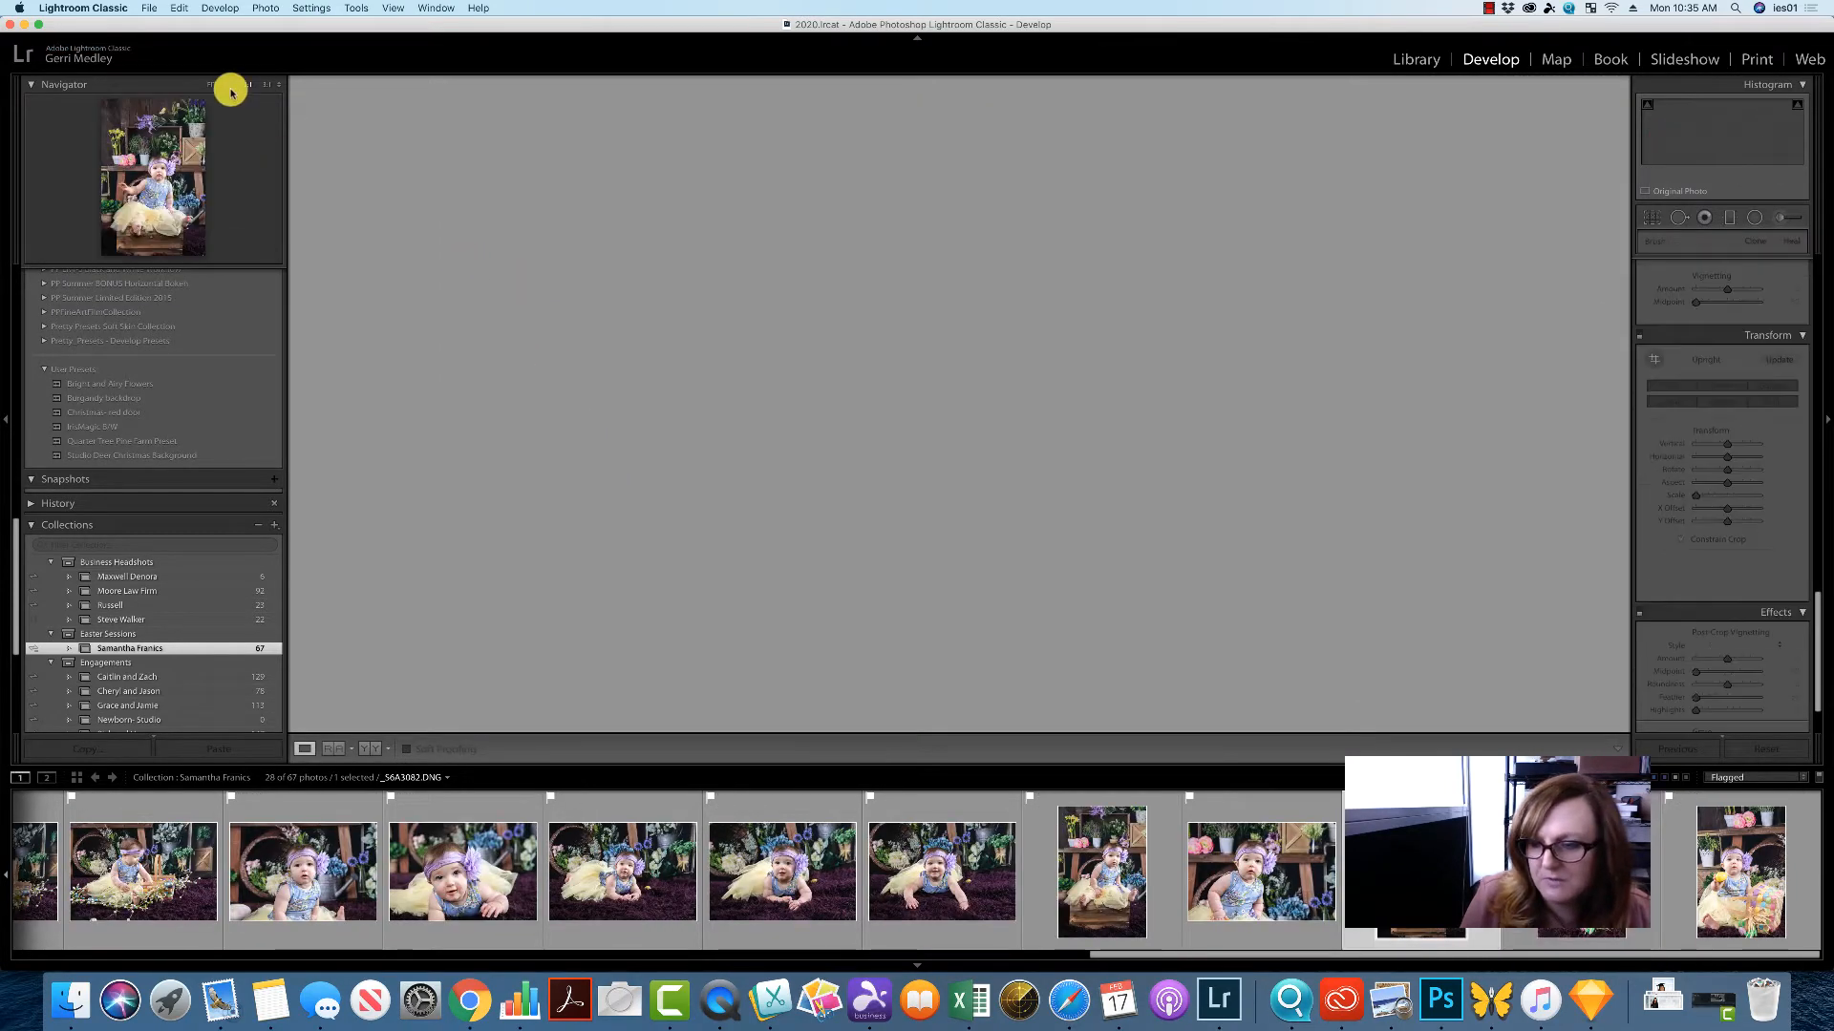
click(212, 84)
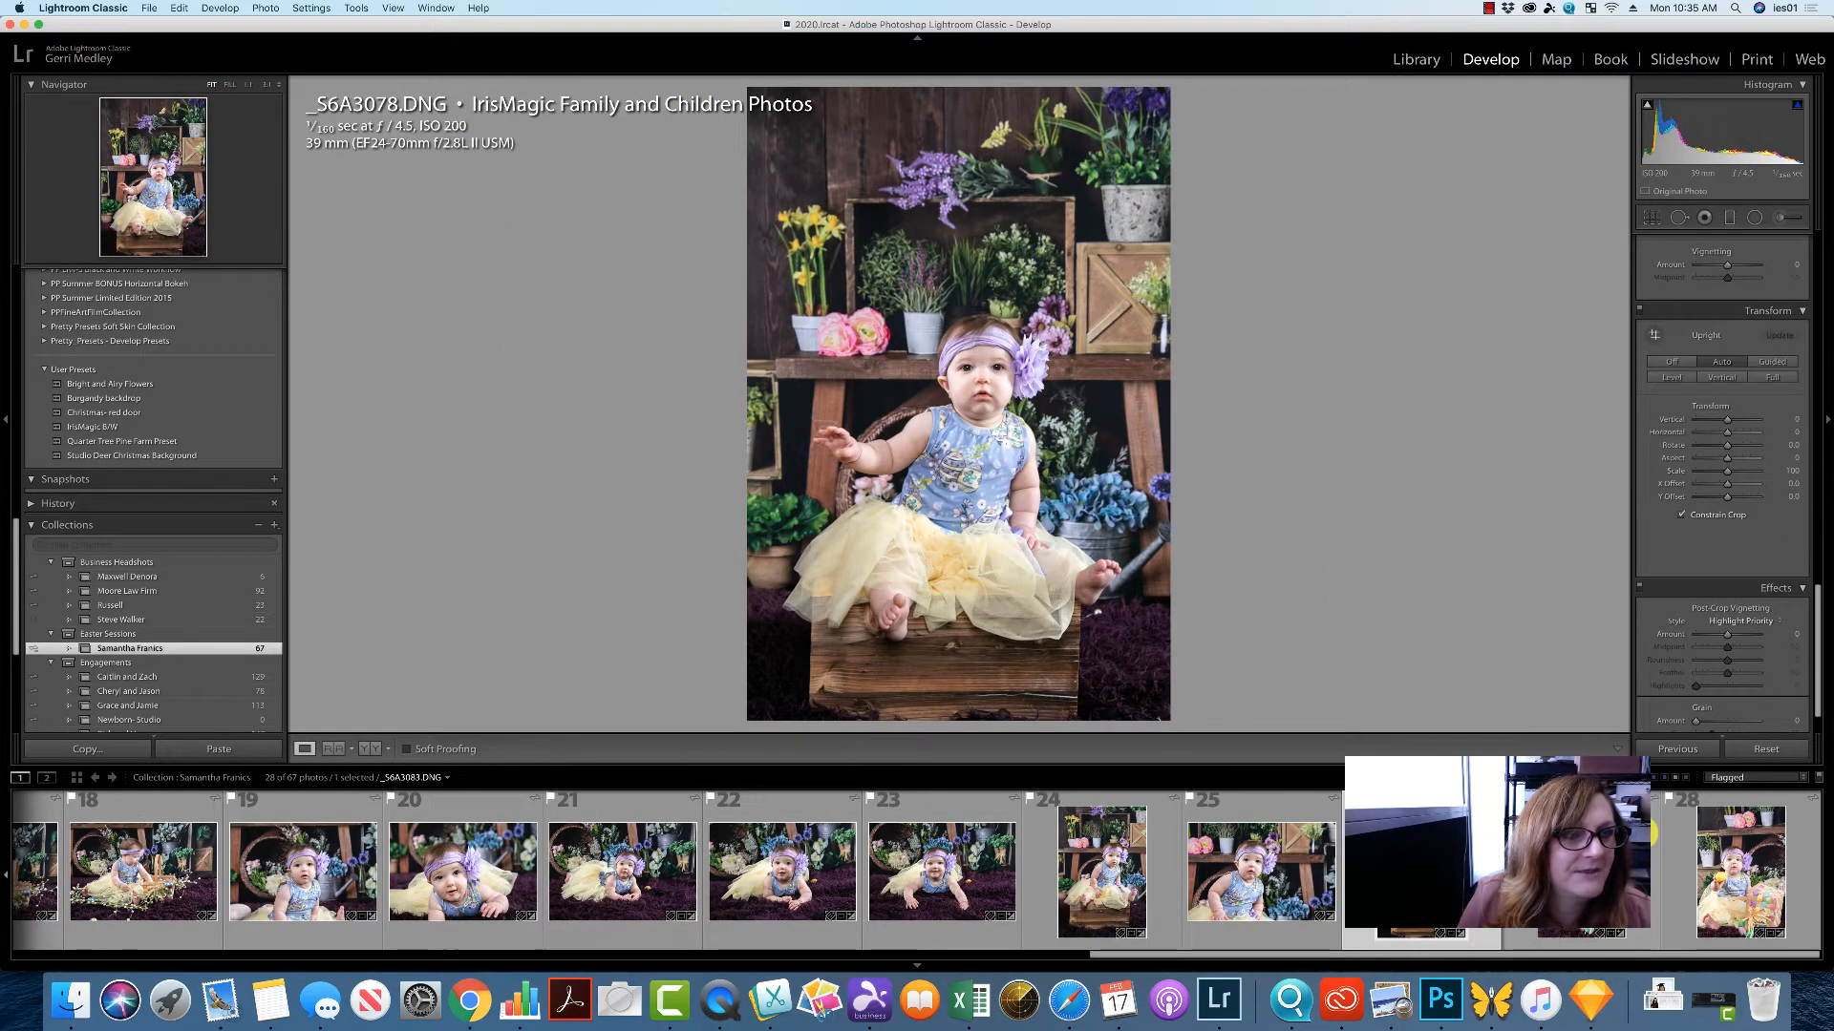
Turn the filmstrip filters off and flag the last photo in the collection, _S6A3087, as a pick.
click(1287, 955)
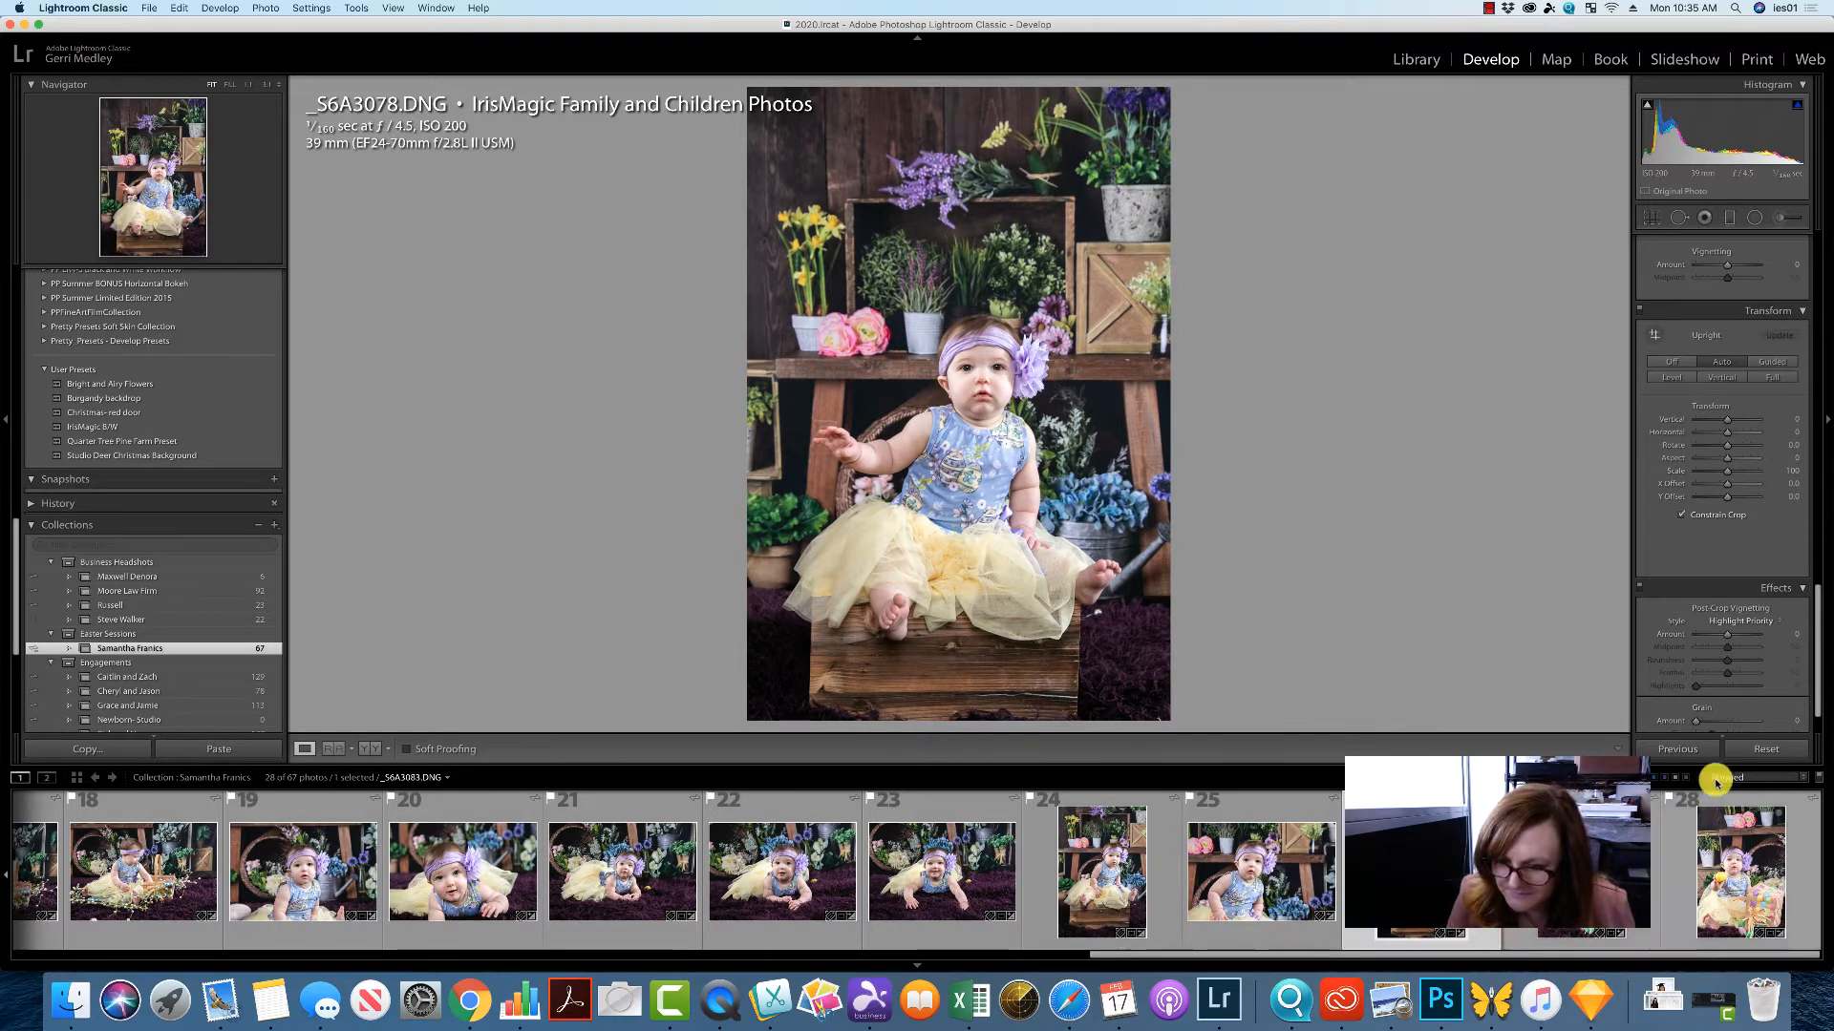
click(1777, 770)
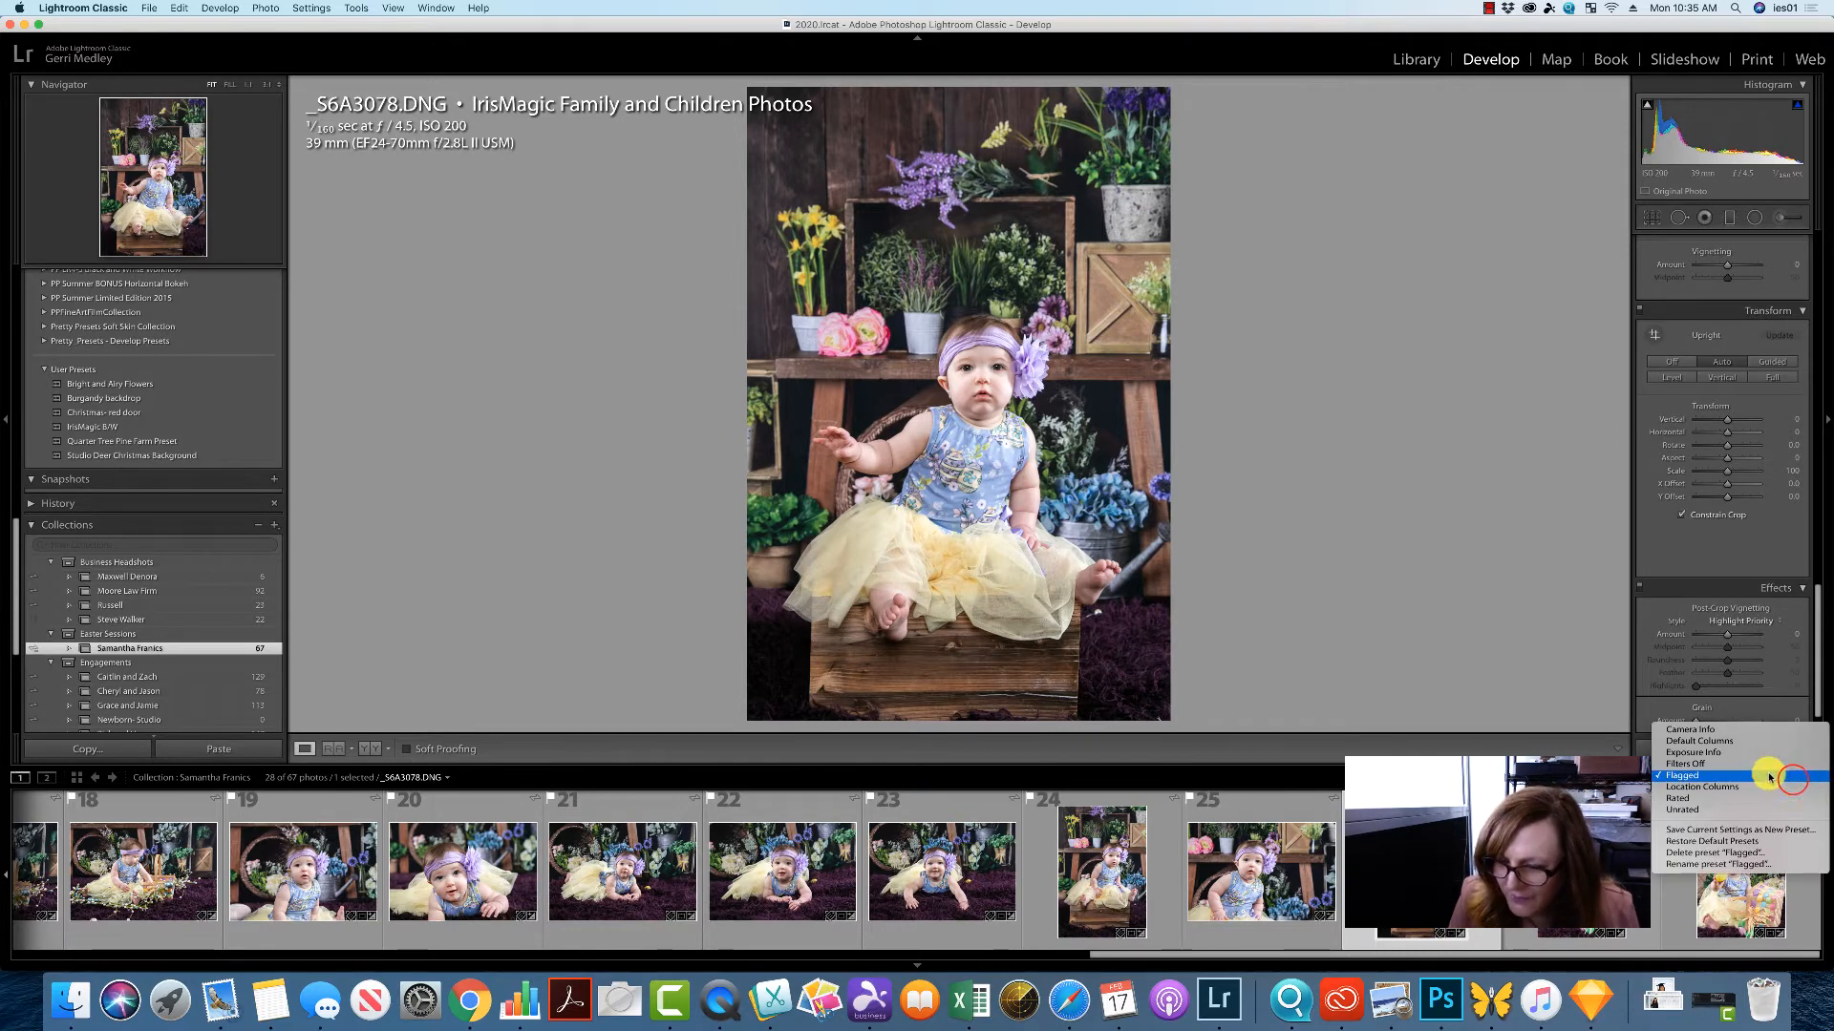
click(1685, 764)
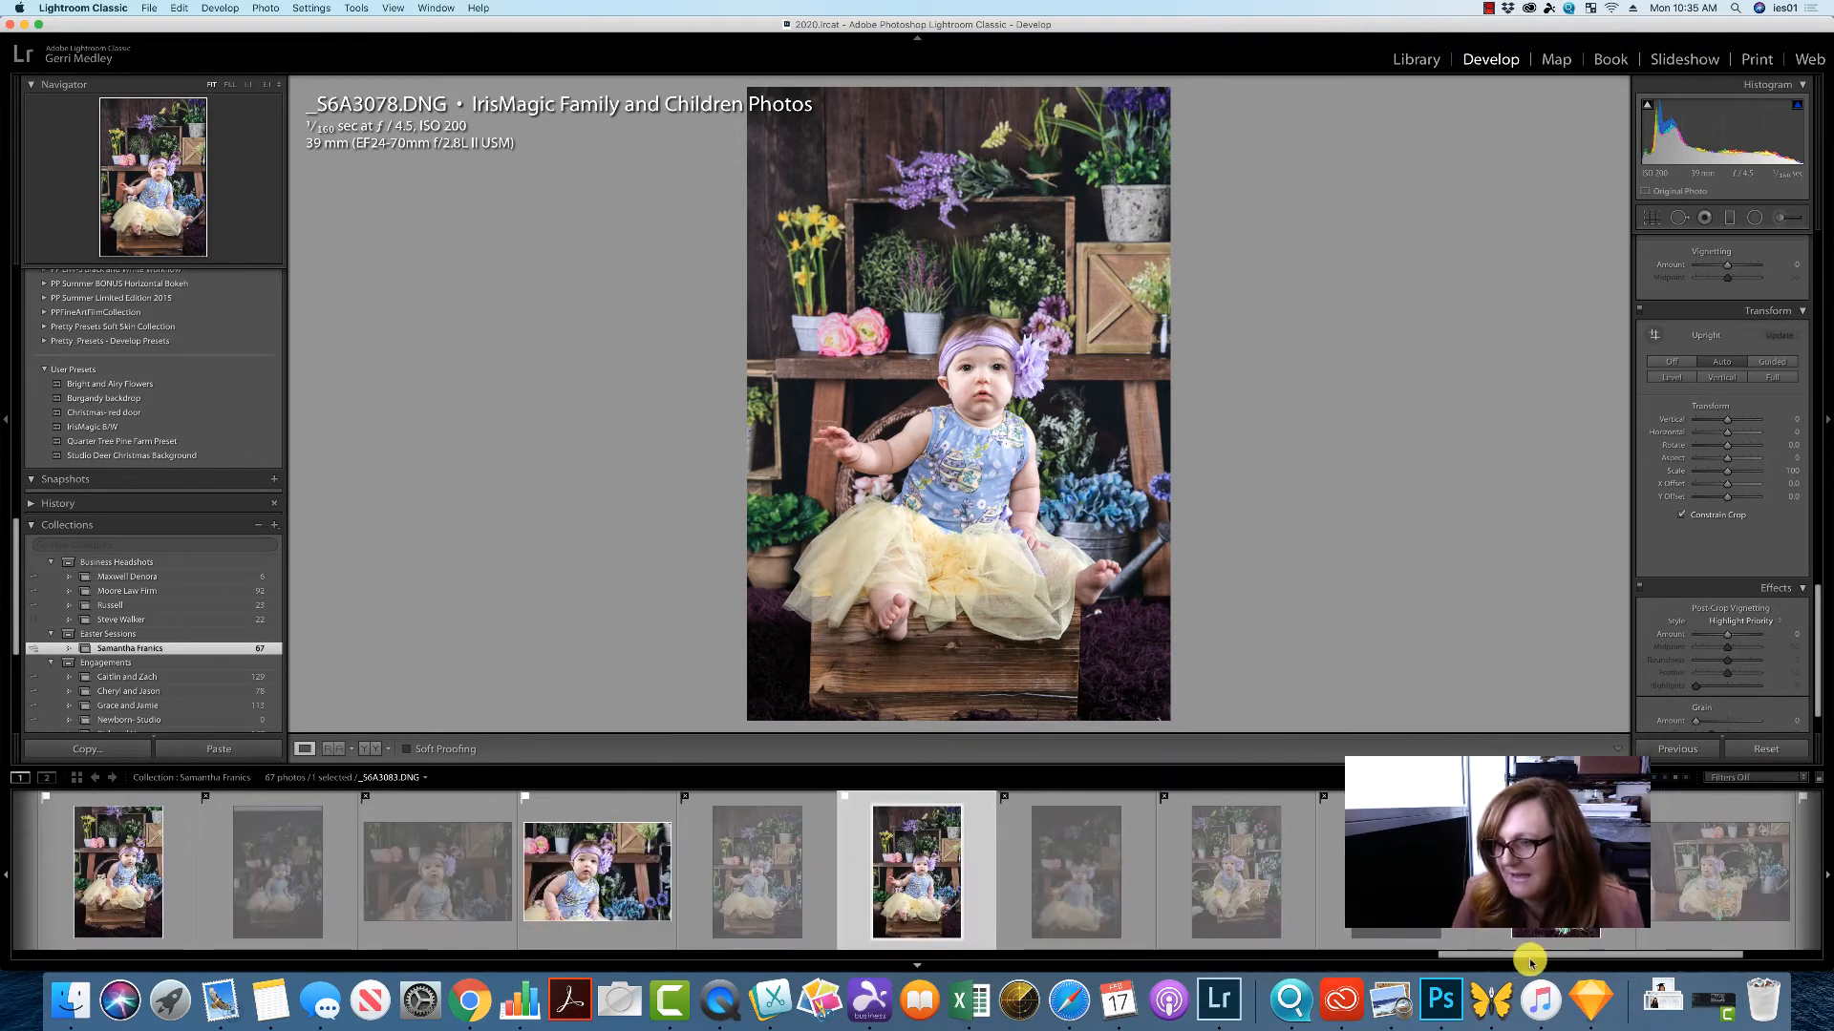
drag(1547, 952, 1710, 926)
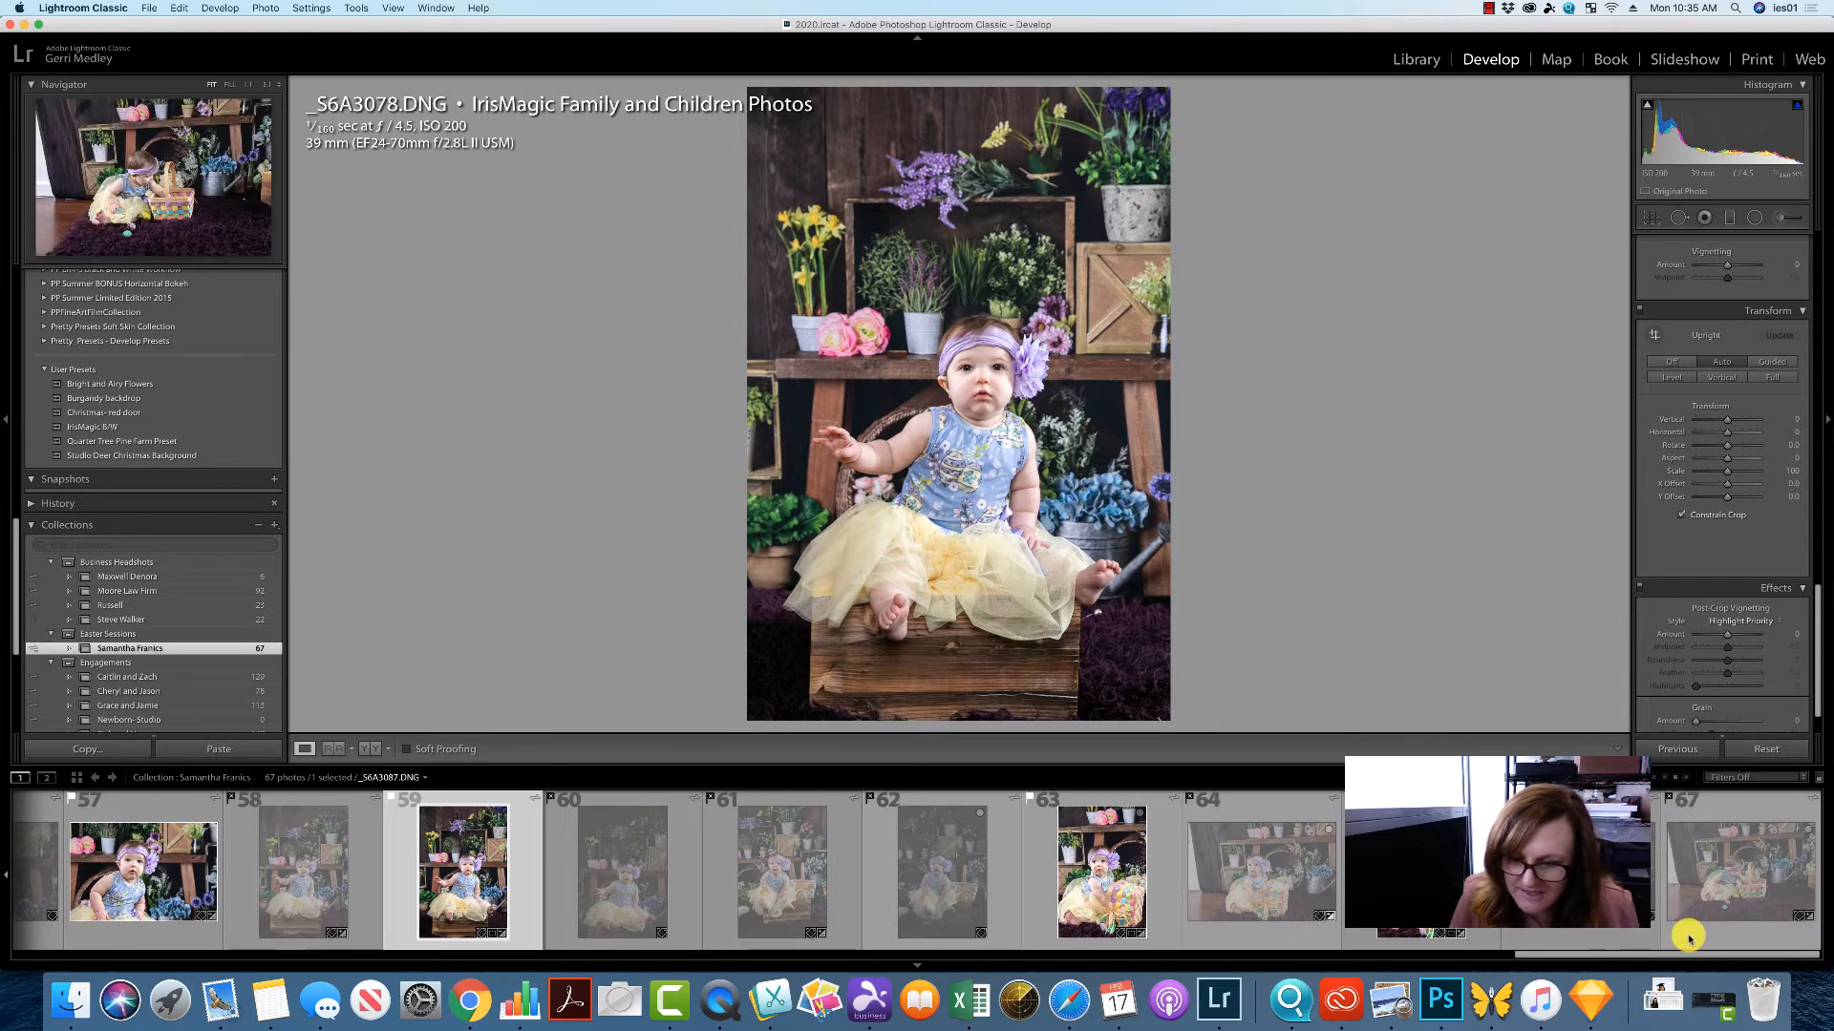
click(1762, 888)
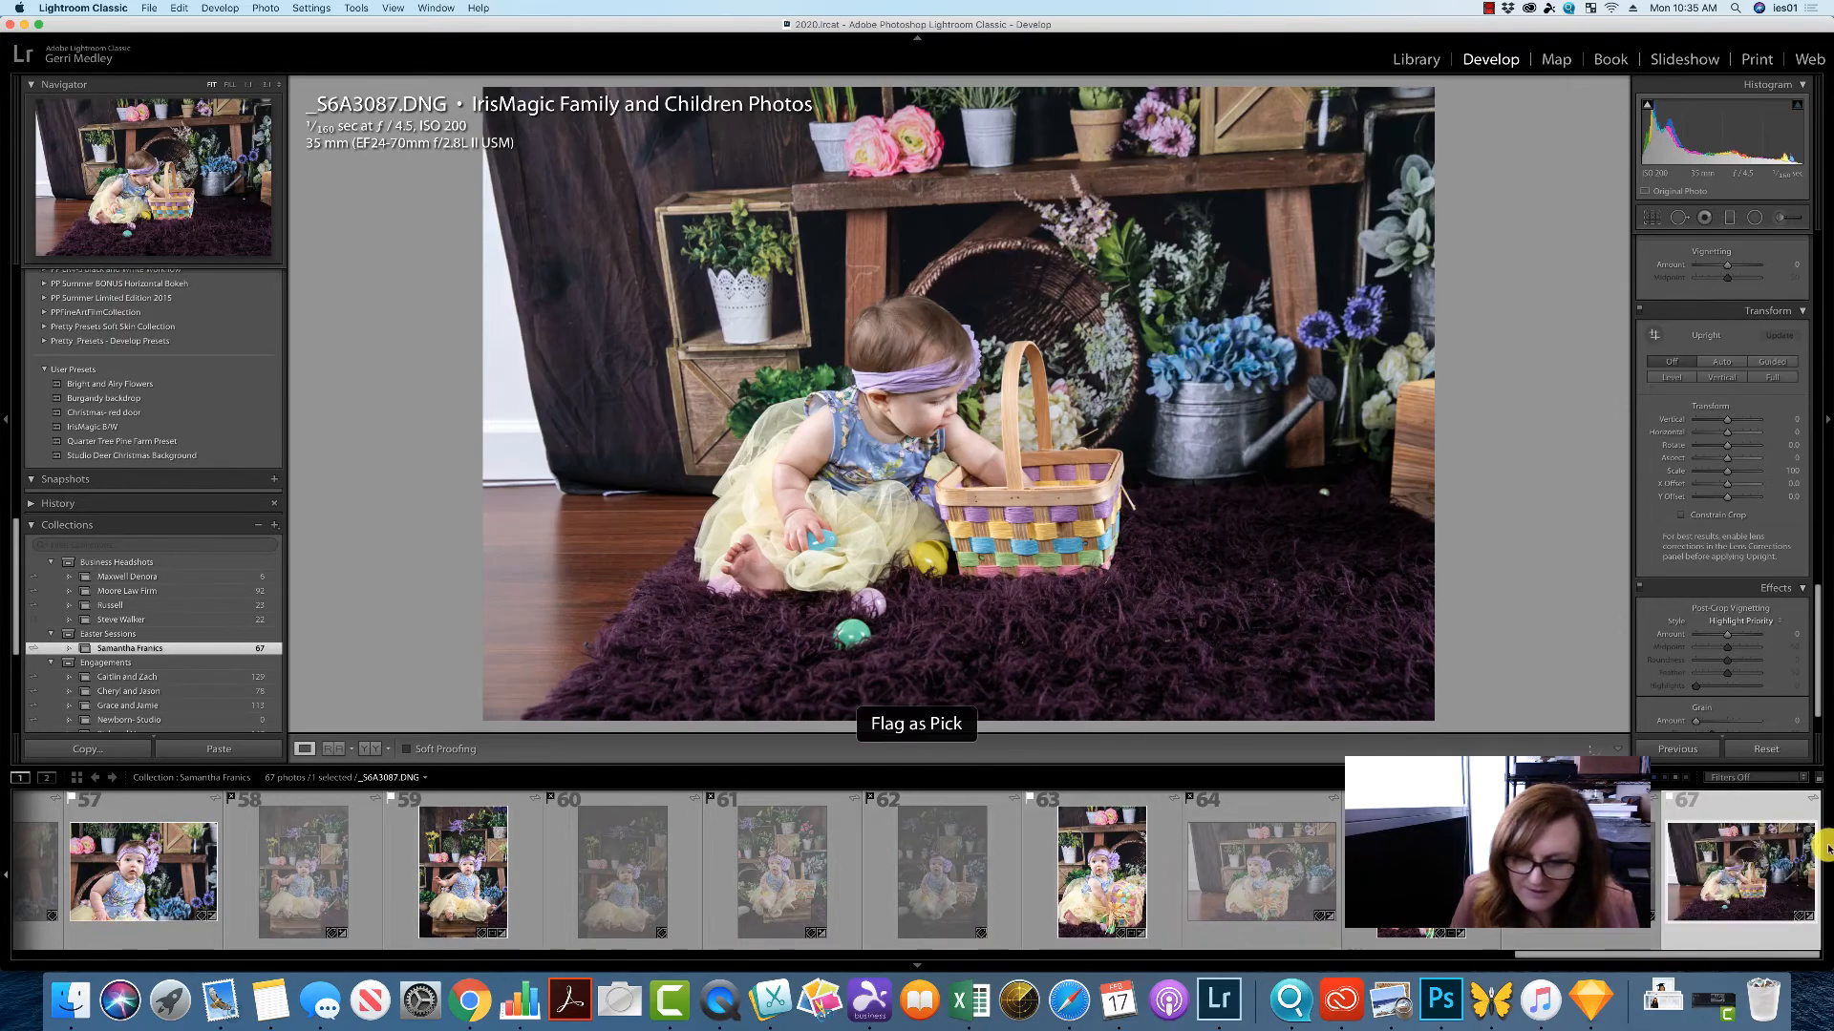
Filter the filmstrip to flagged photos and synchronize the settings of _S6A3085 to _S6A3087.
click(1786, 778)
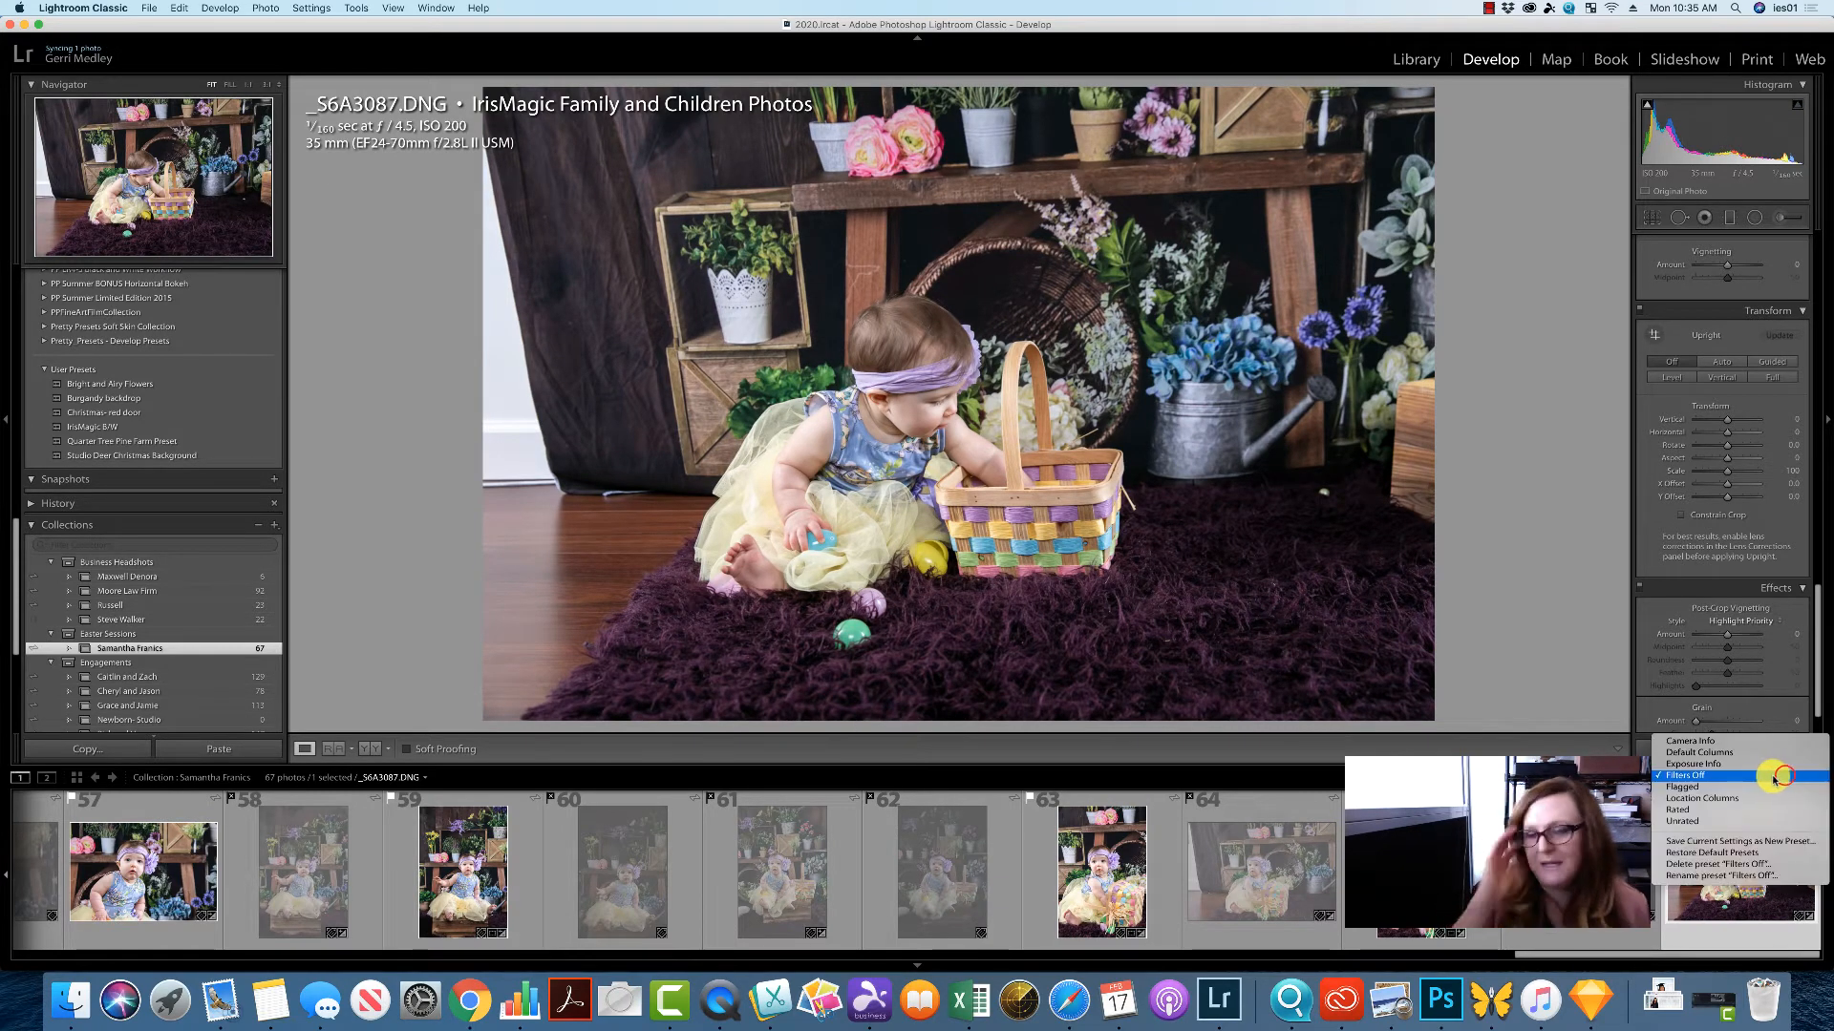
click(1762, 787)
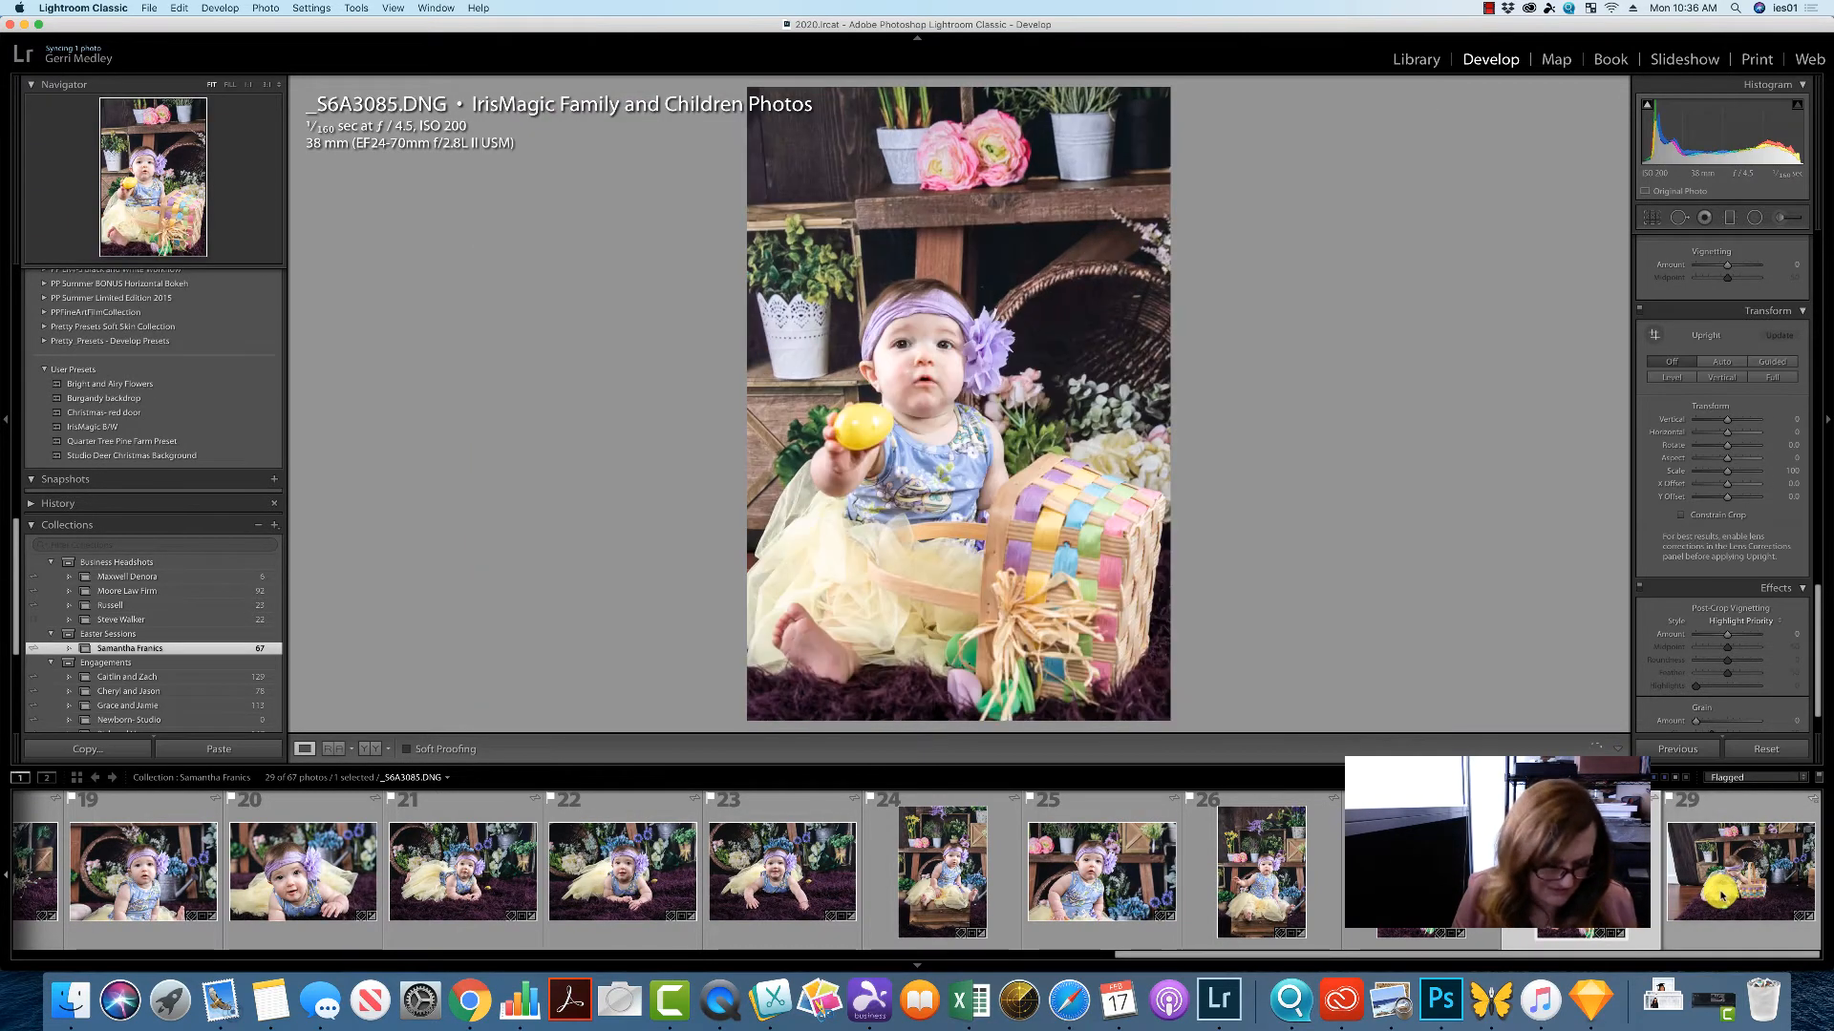
super+click(1719, 895)
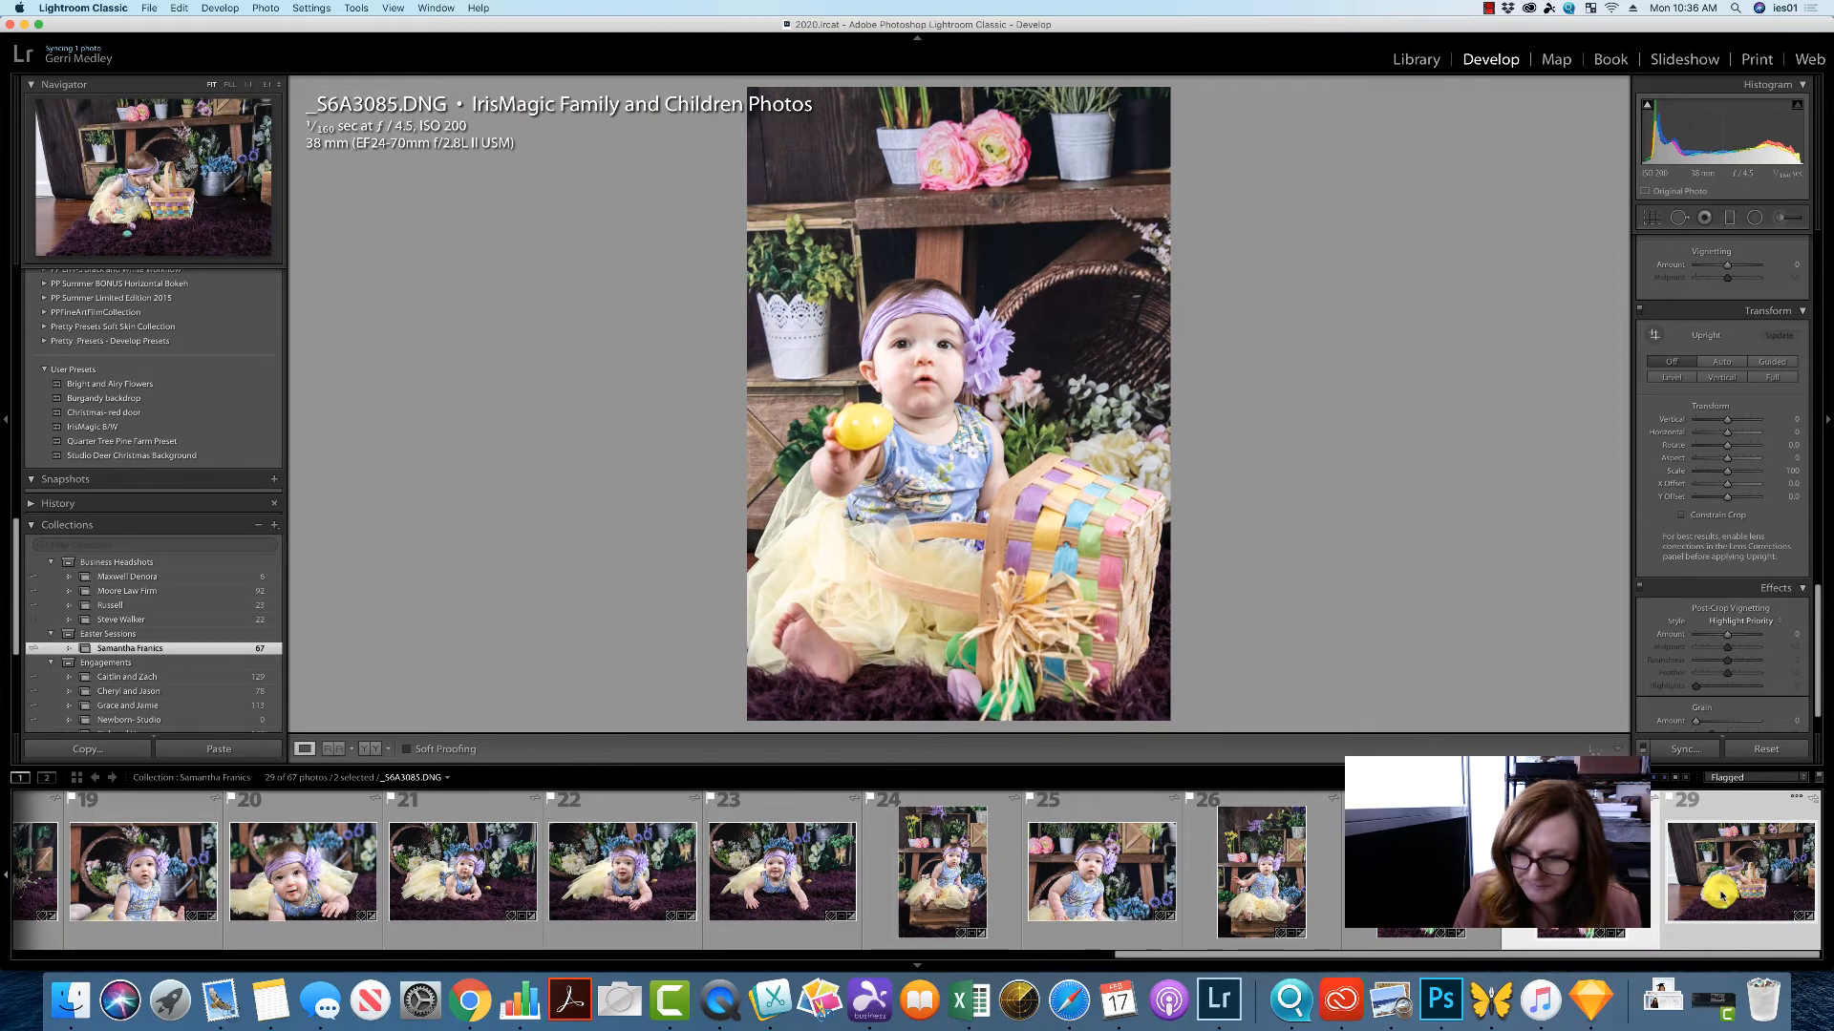
click(1683, 753)
click(1158, 346)
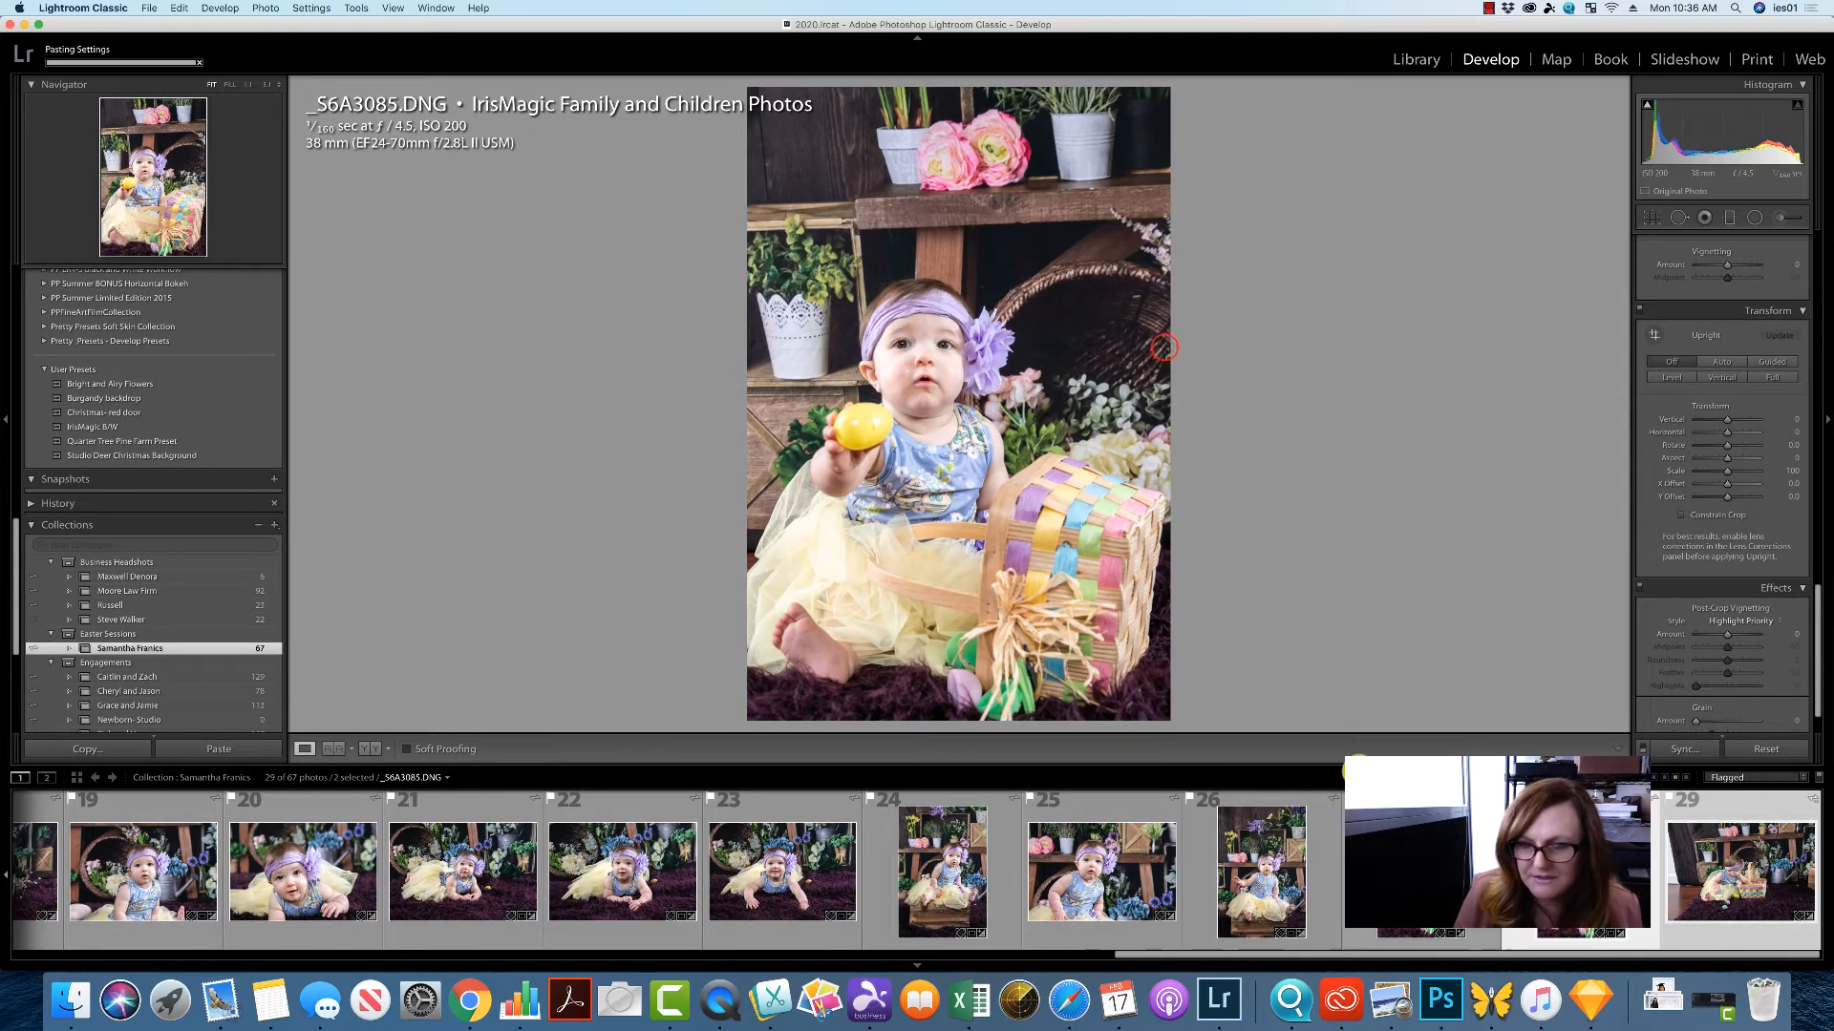
click(1268, 895)
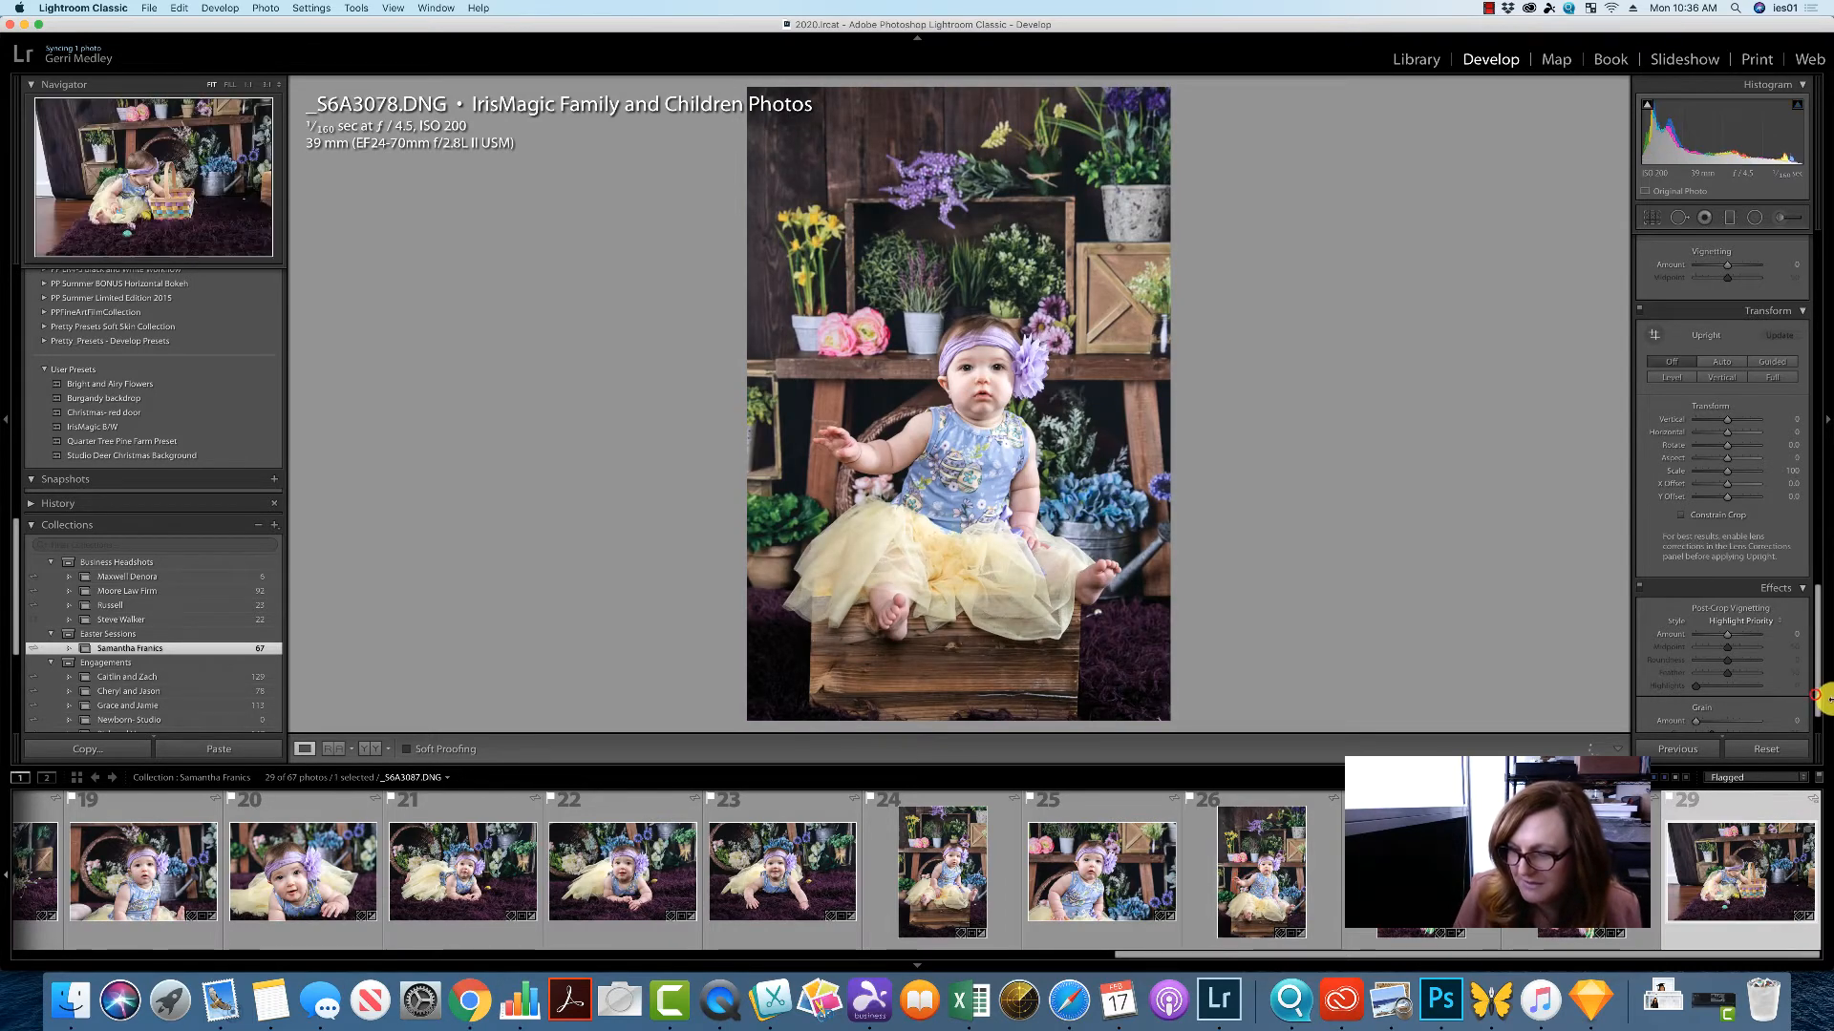
Enable Constrain Crop on _S6A3087 and straighten it with the Auto Upright correction.
click(1670, 508)
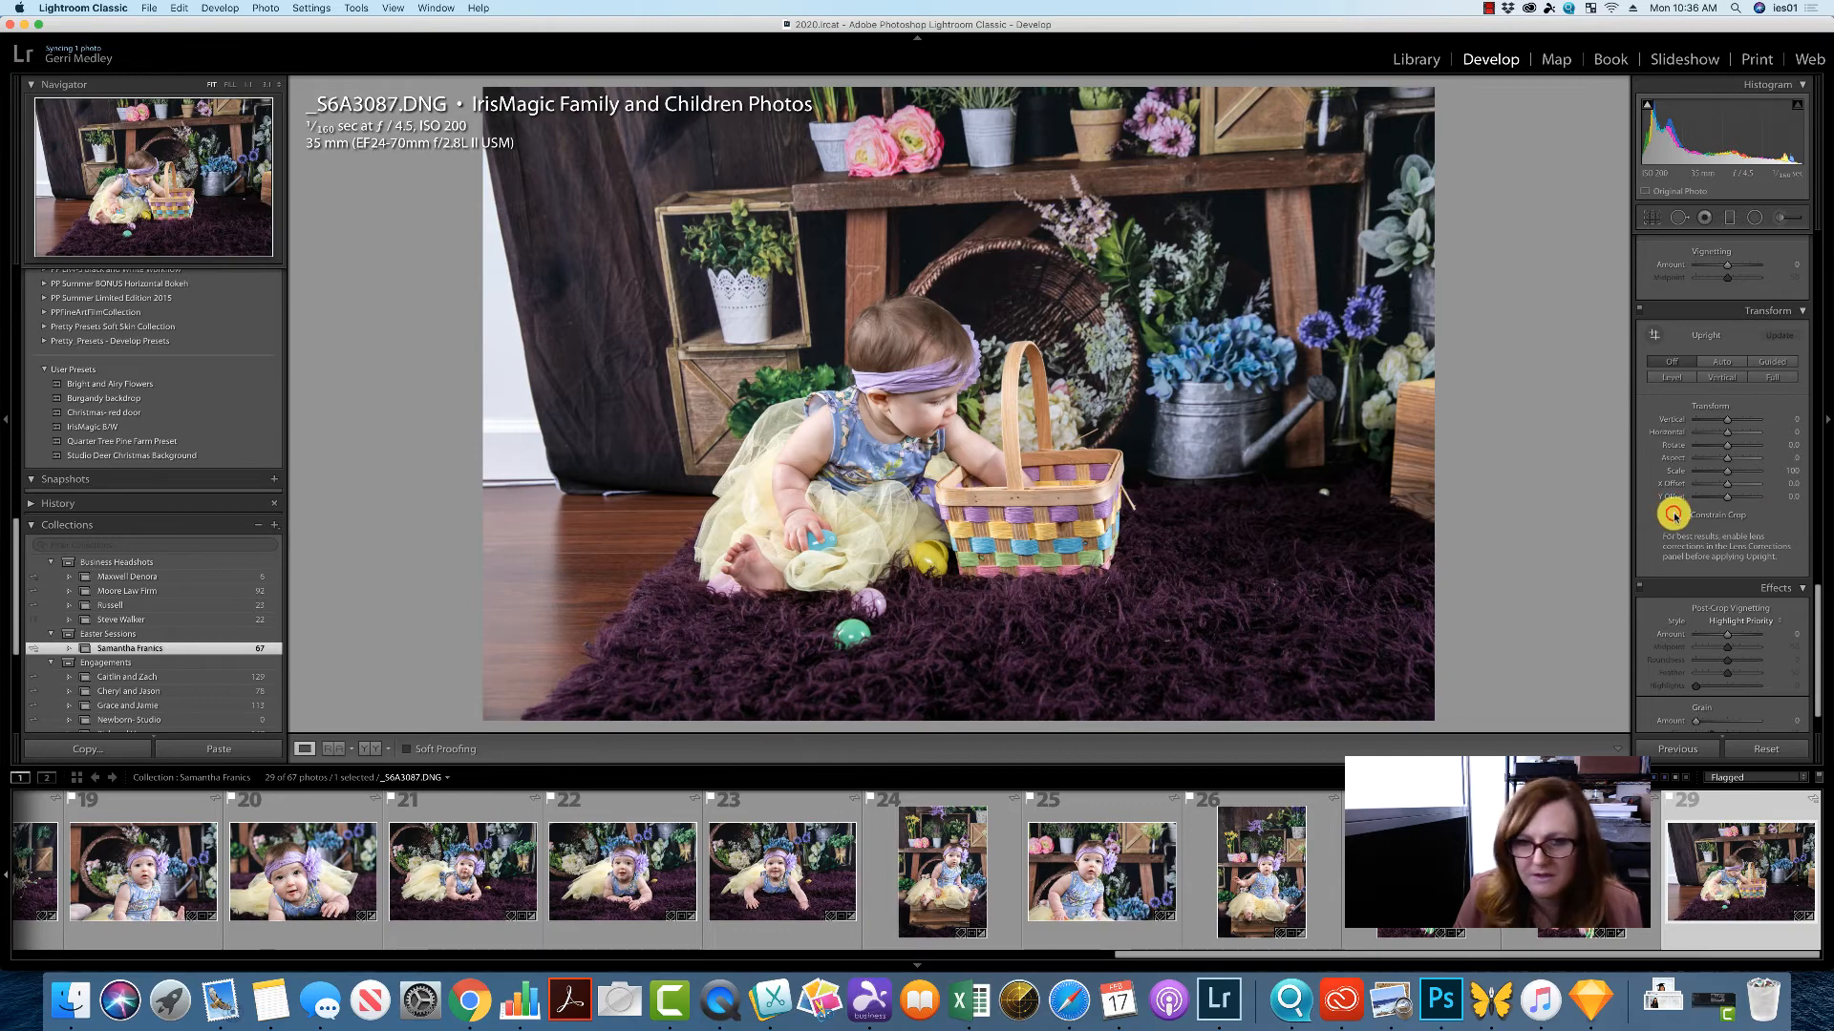
click(1673, 516)
click(1721, 362)
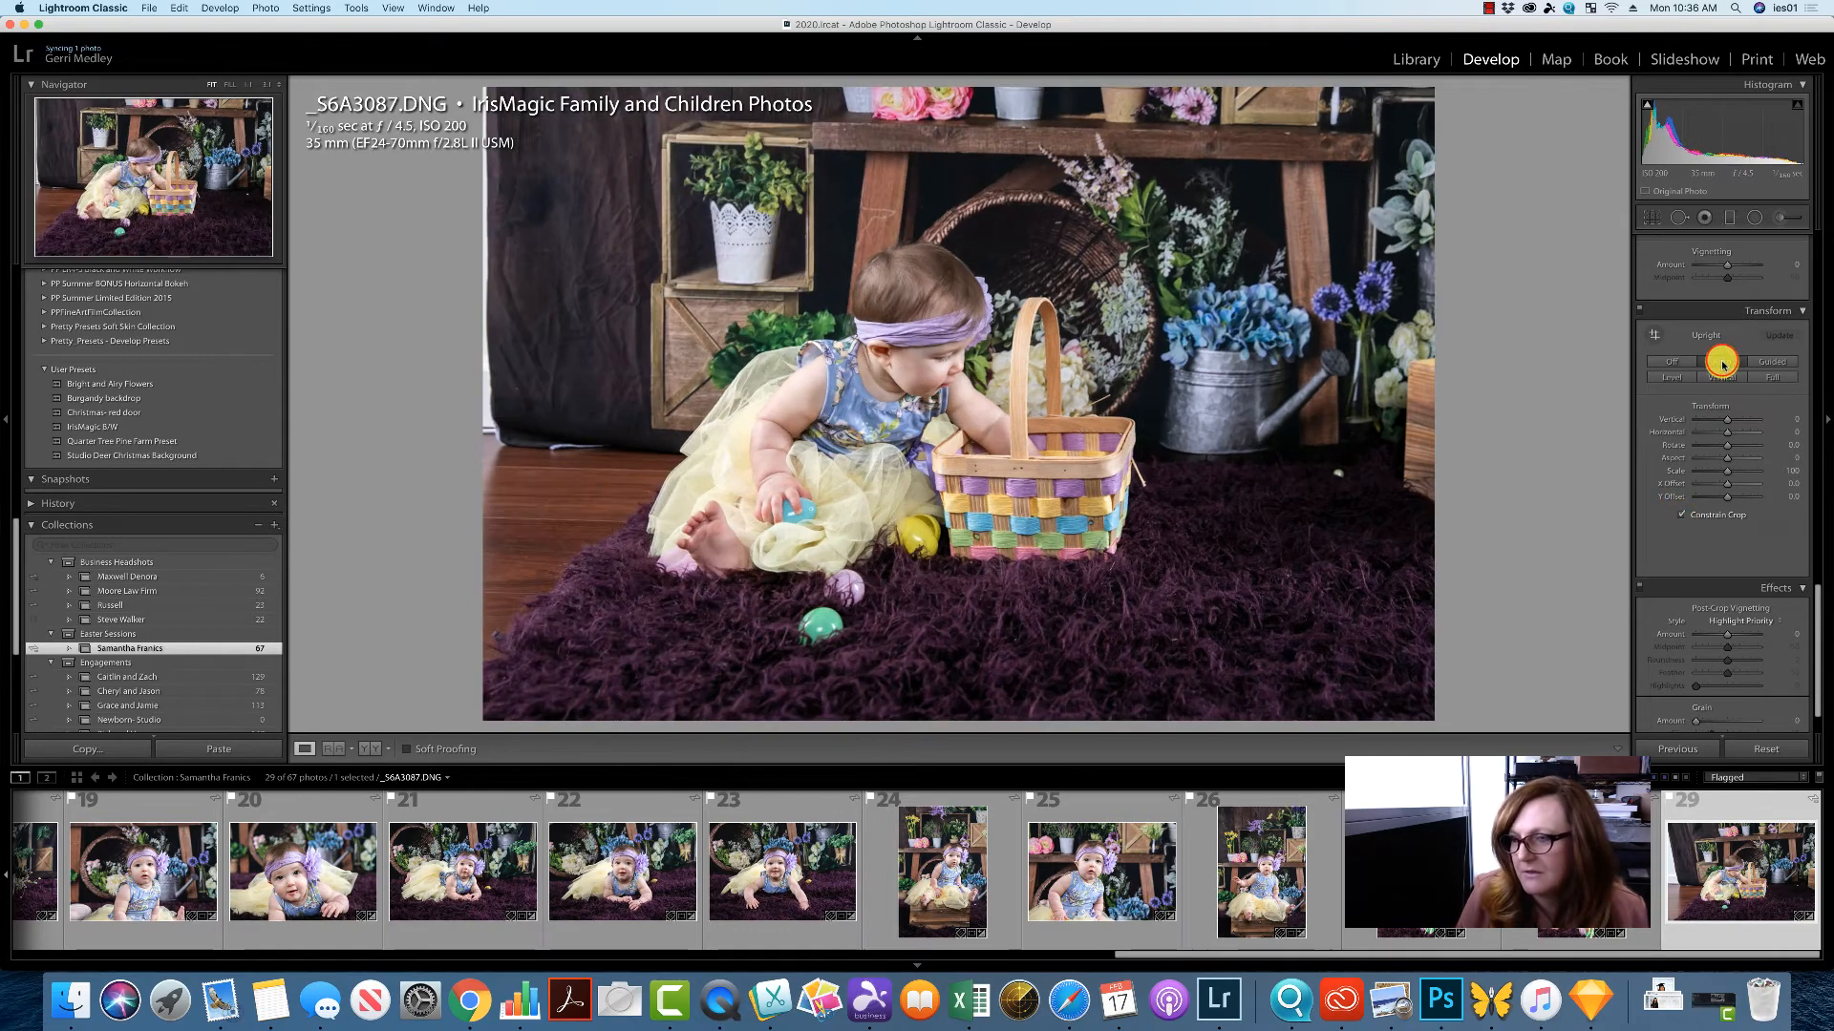
Crop _S6A3087 more tightly around the baby and basket, keeping the original aspect ratio, and rotate it slightly.
click(1653, 215)
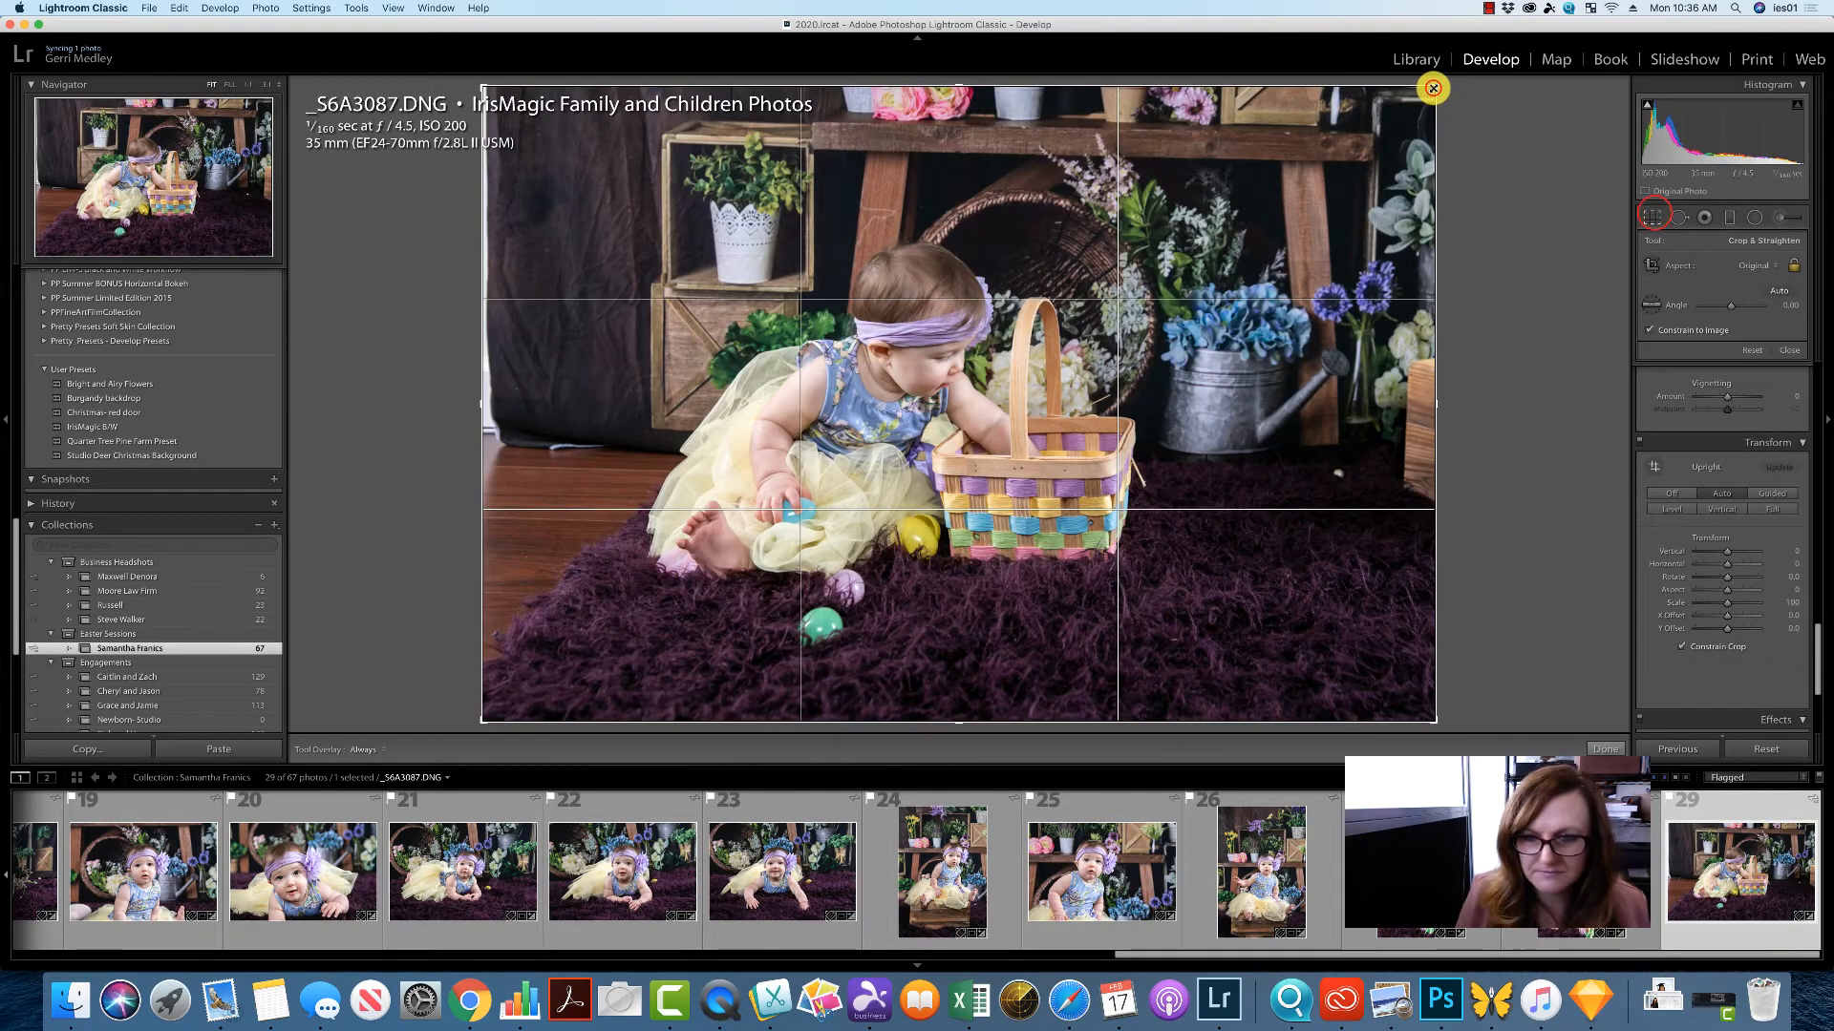
drag(1434, 87, 1337, 156)
drag(1158, 296, 1084, 376)
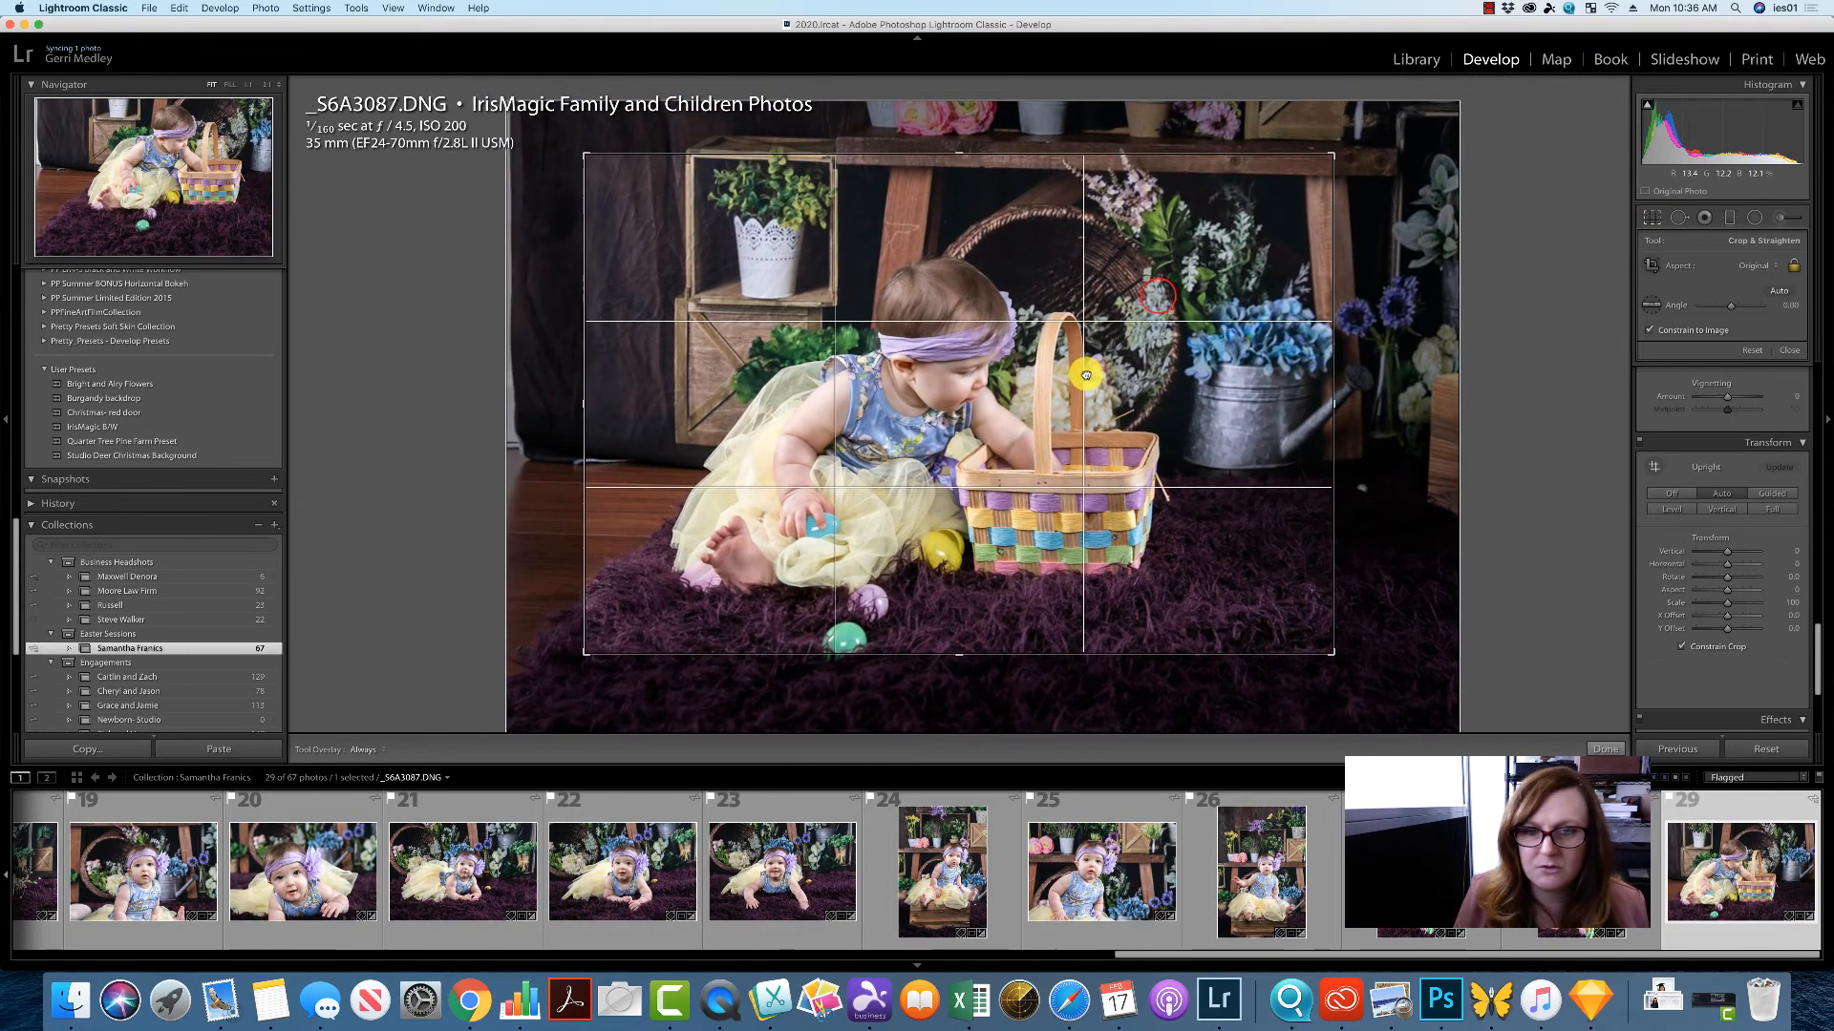
key(Return)
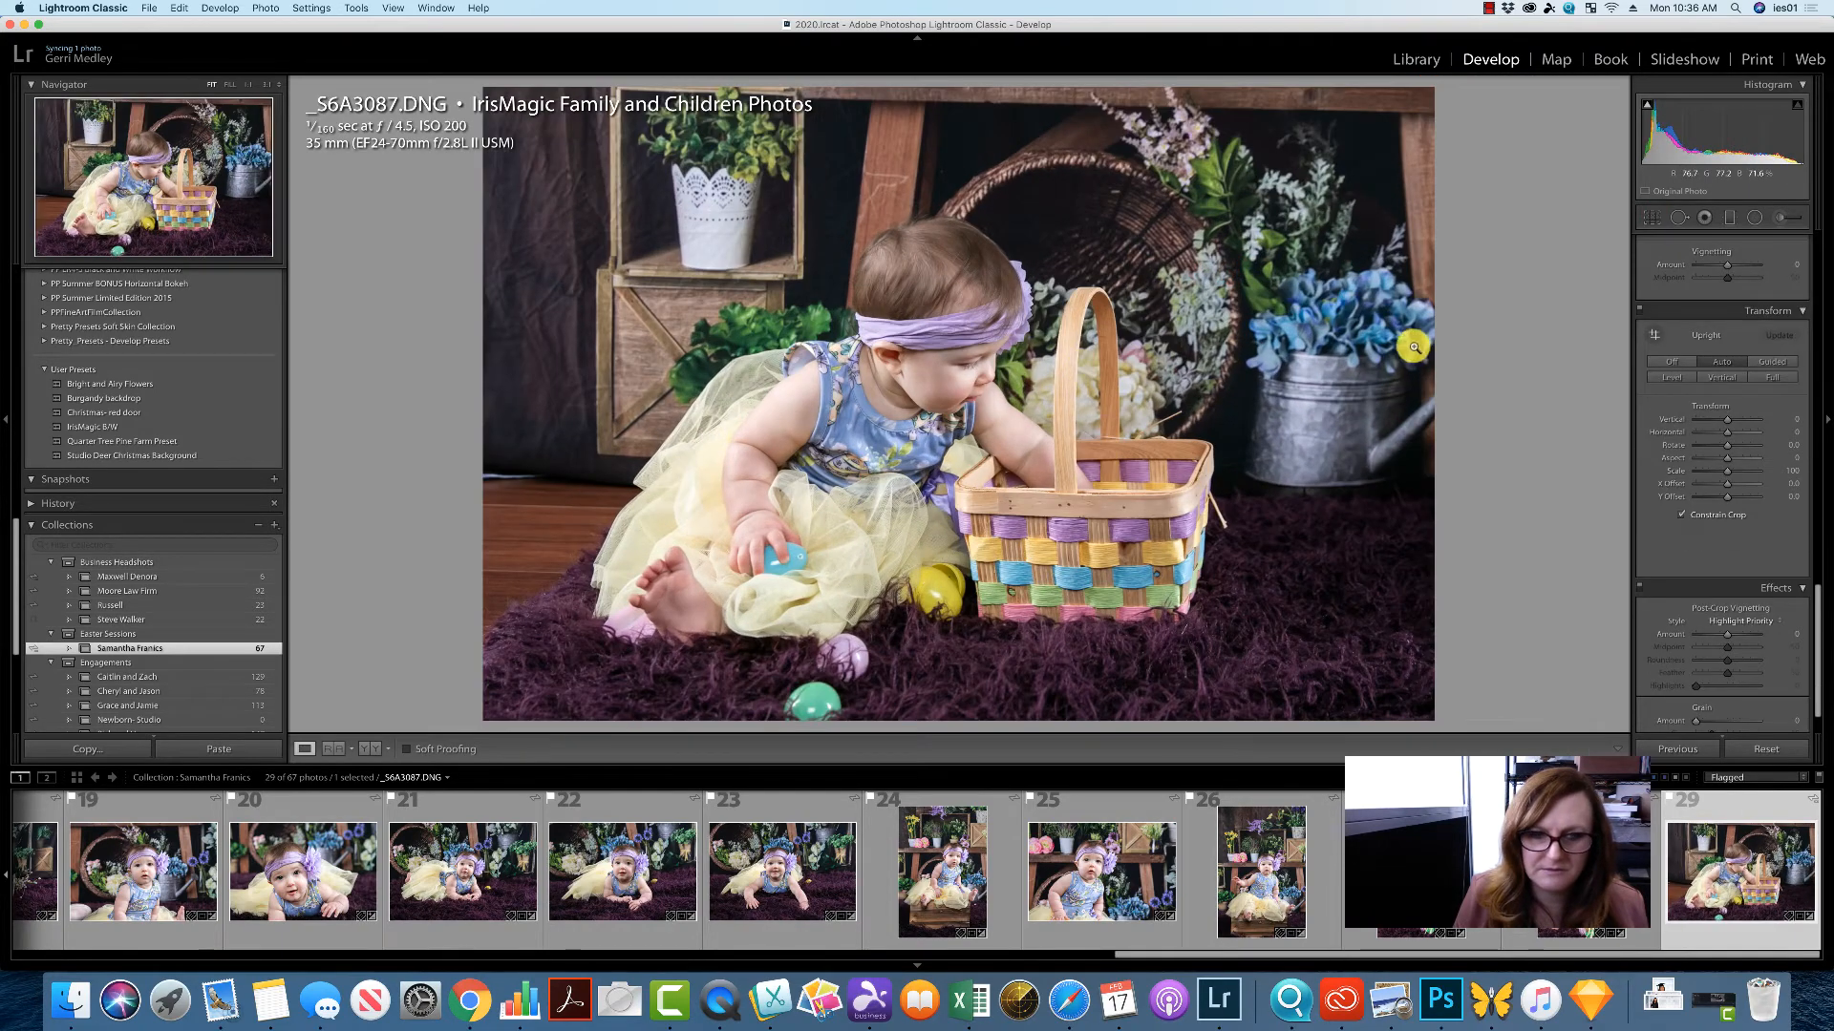
click(1650, 219)
drag(1534, 288, 1524, 280)
key(Return)
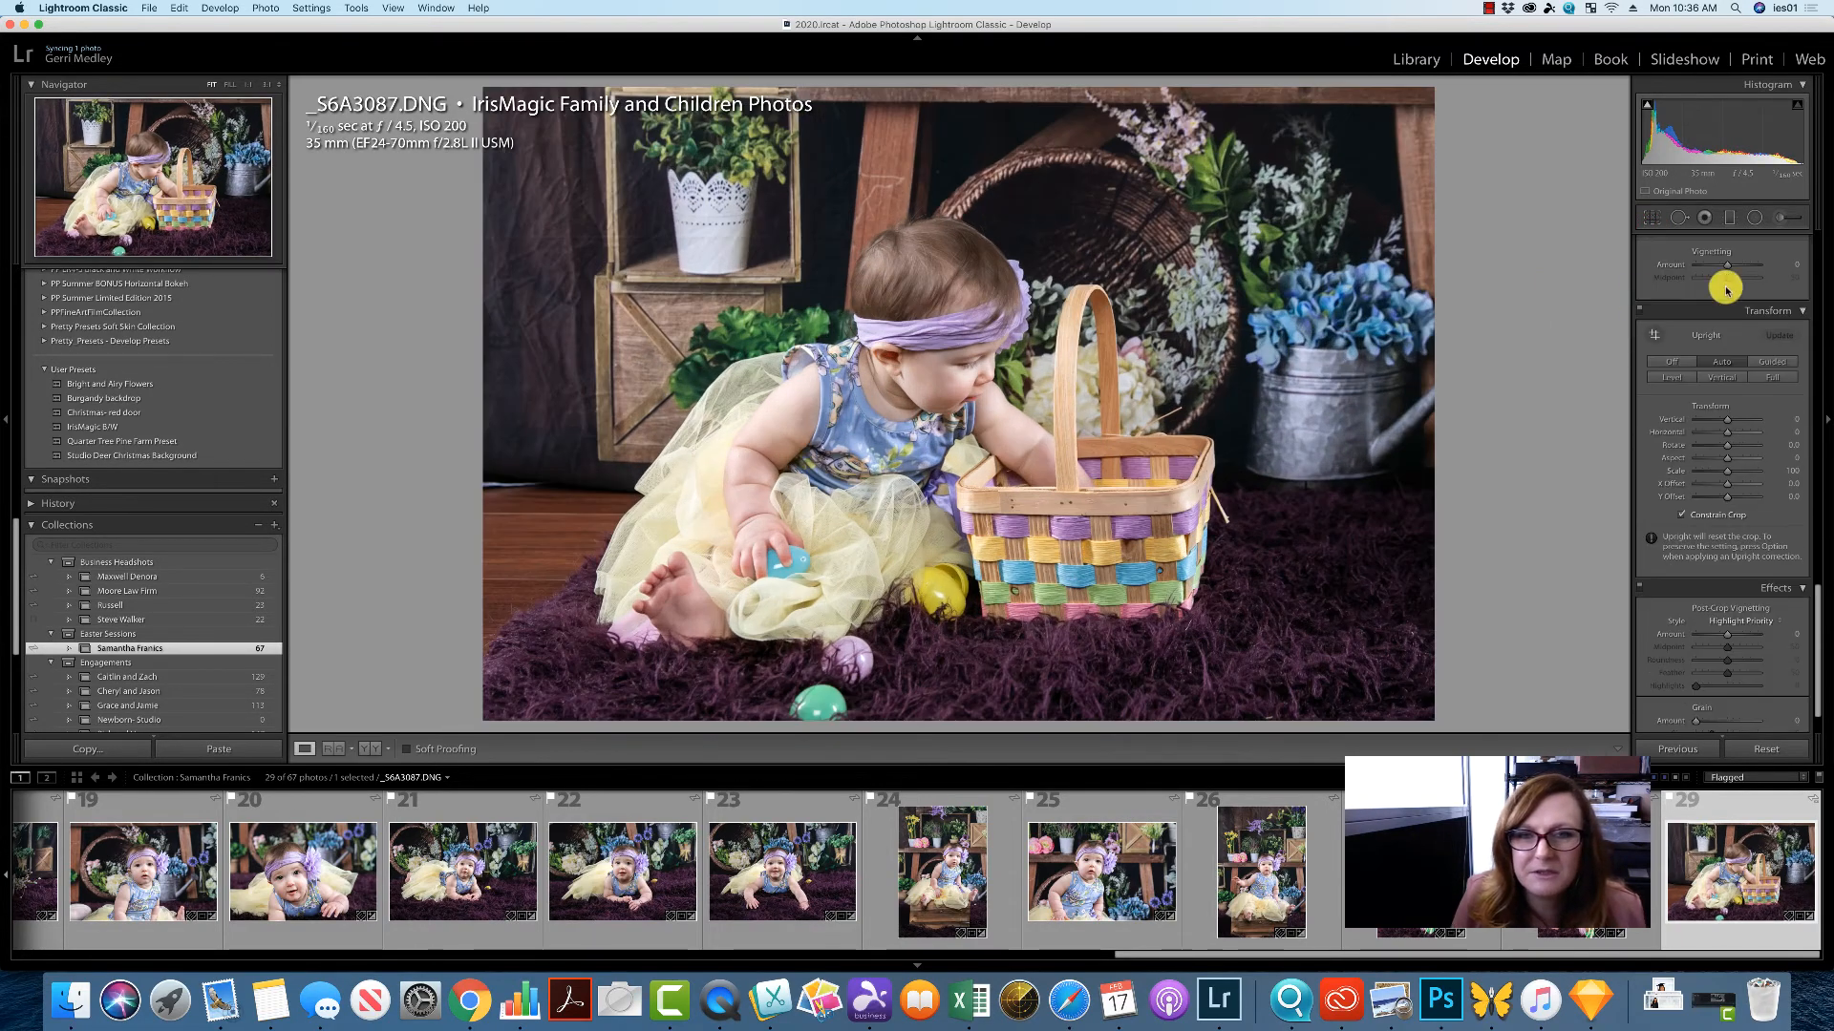
Clone rug texture over the rug's edge beside the baby in _S6A3087 and lower the spot's Feather.
click(1678, 217)
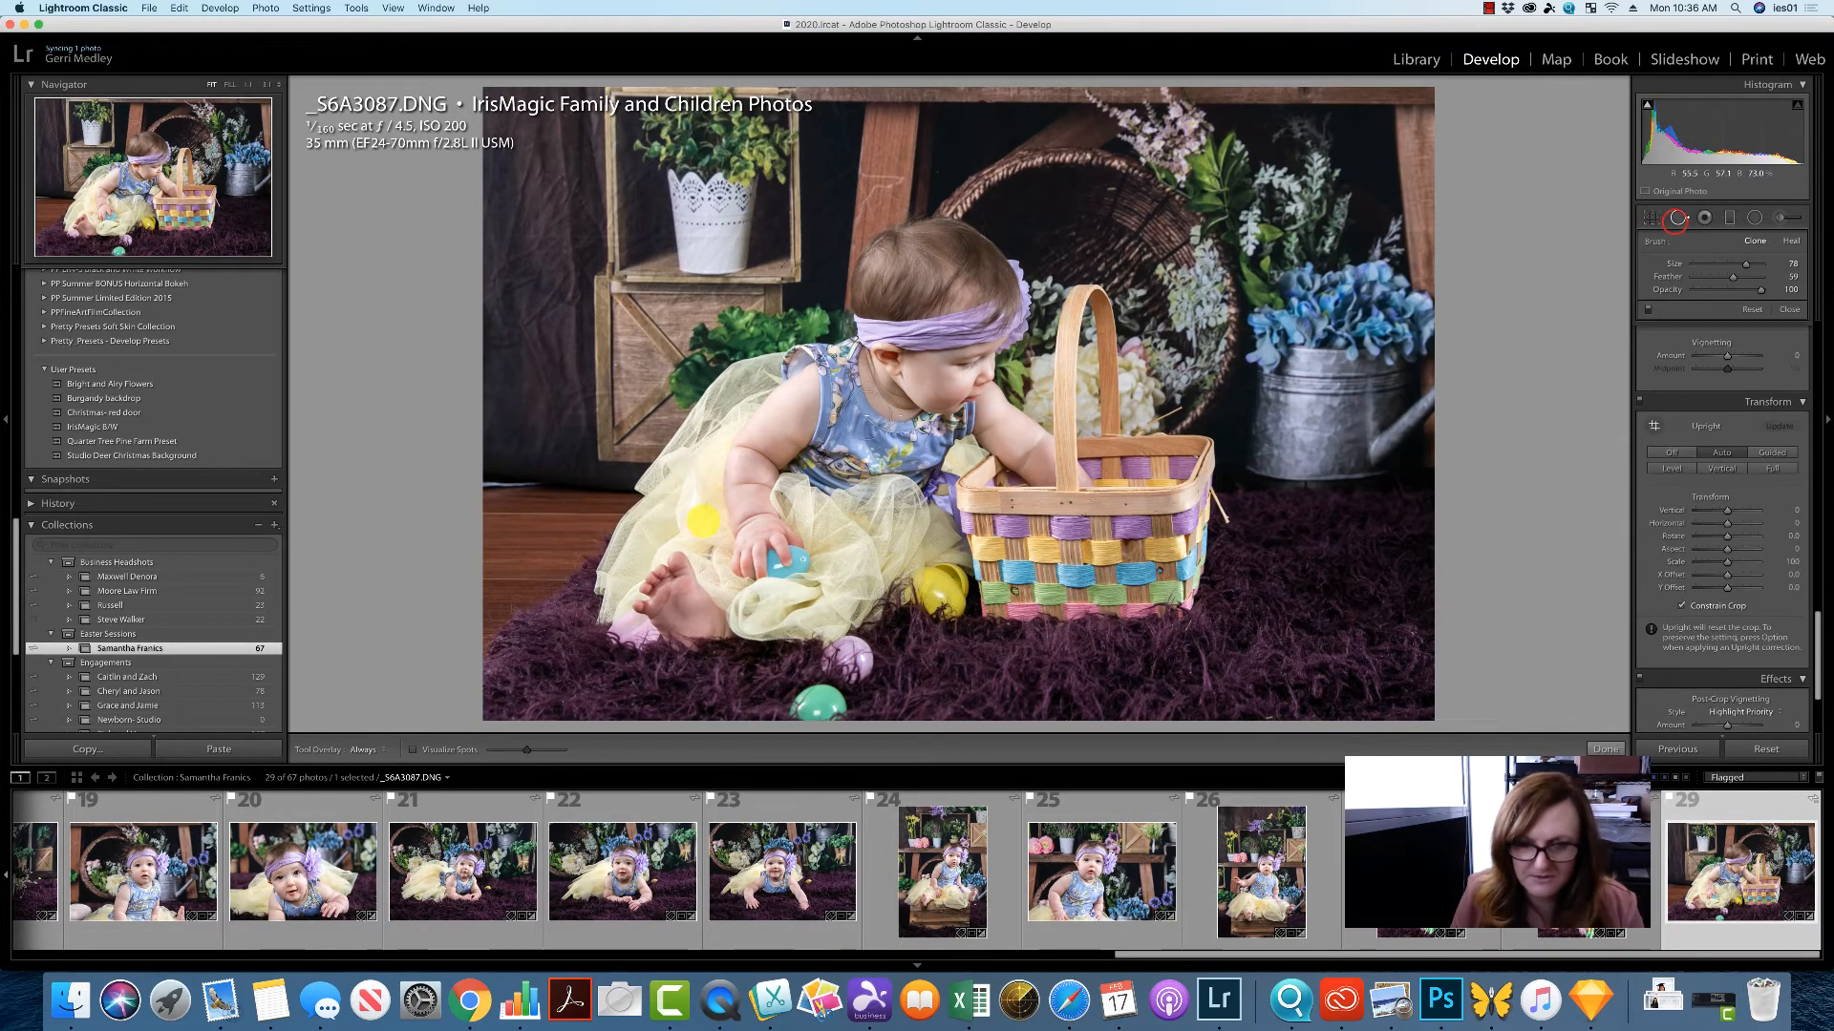
click(493, 626)
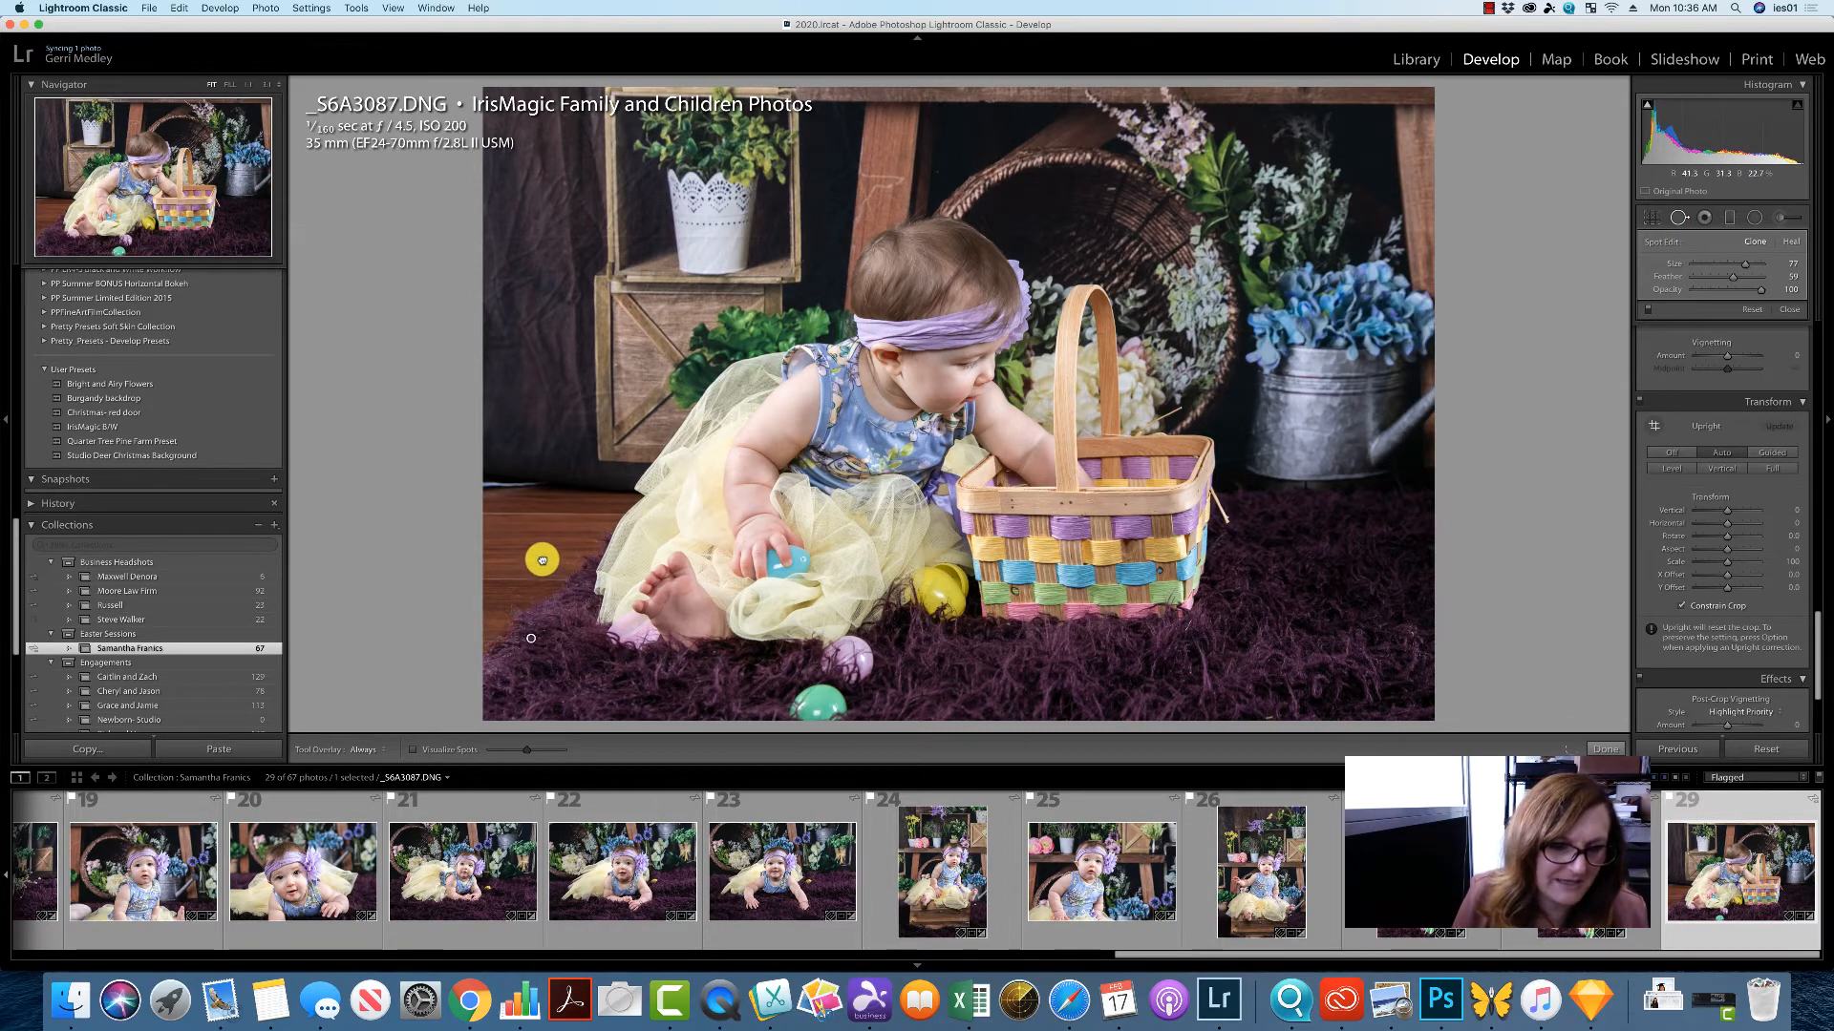
click(523, 659)
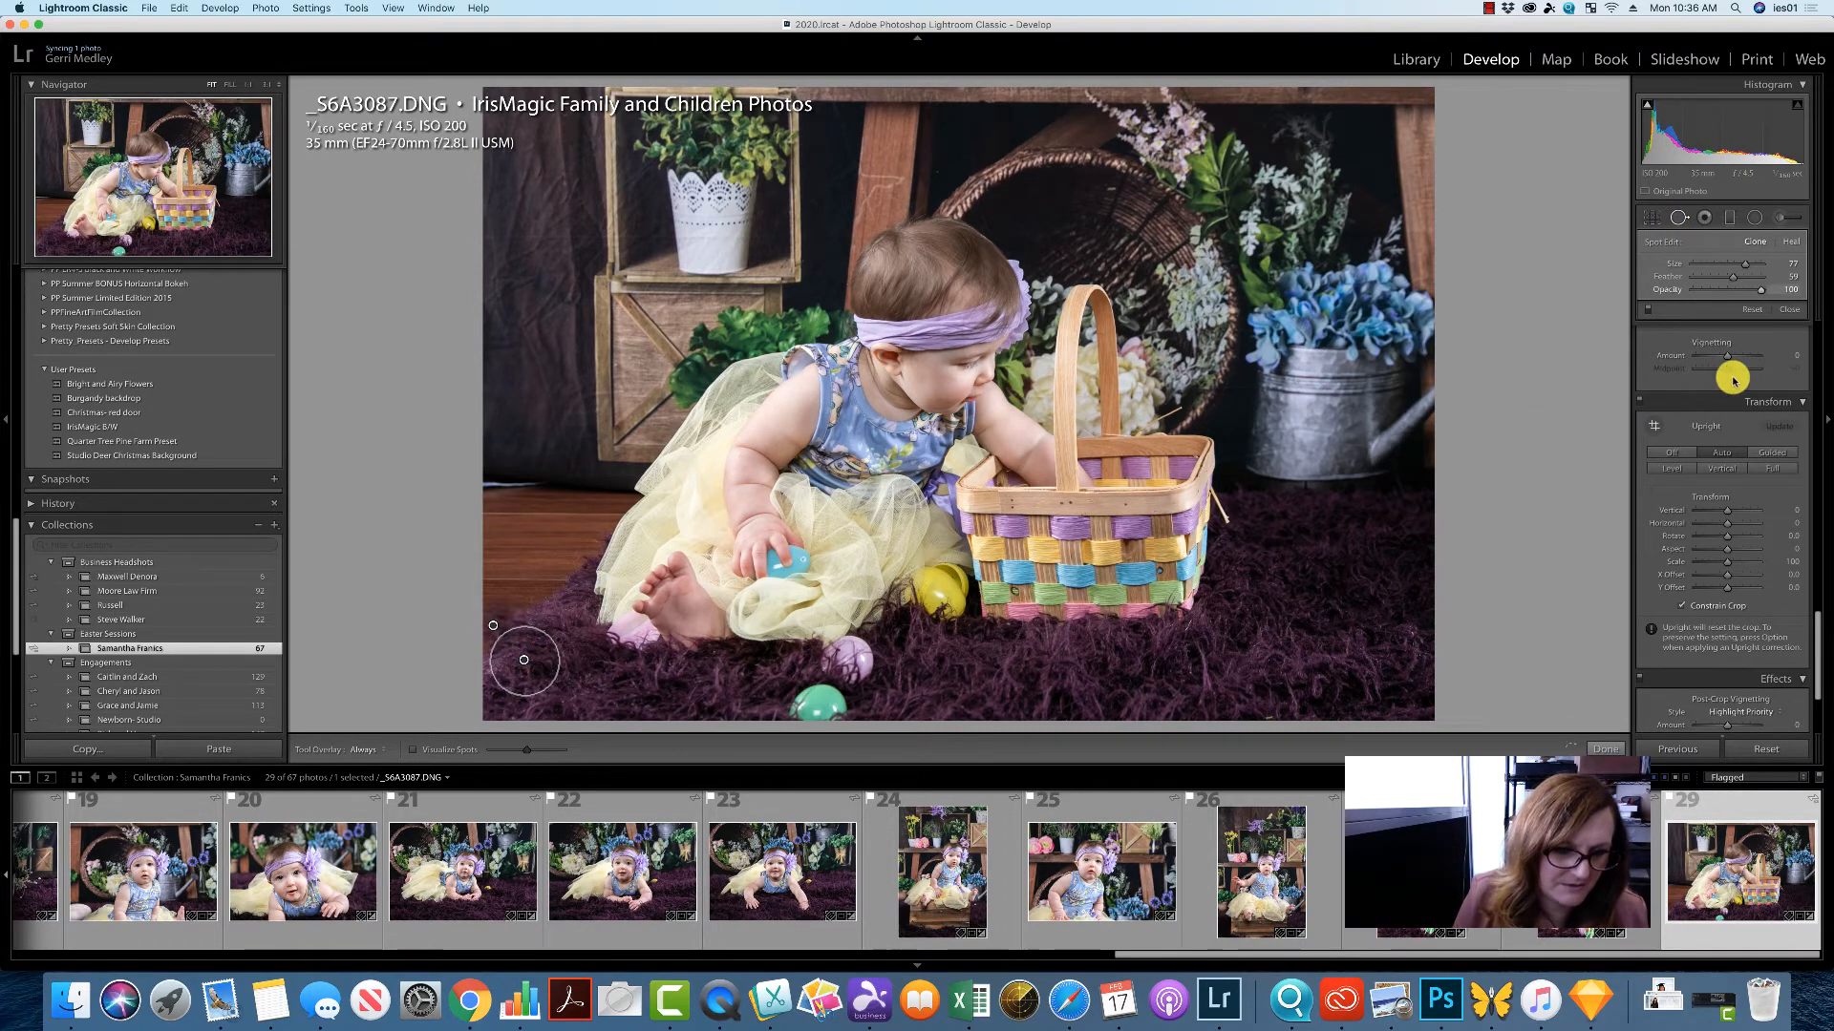
drag(1732, 276, 1703, 276)
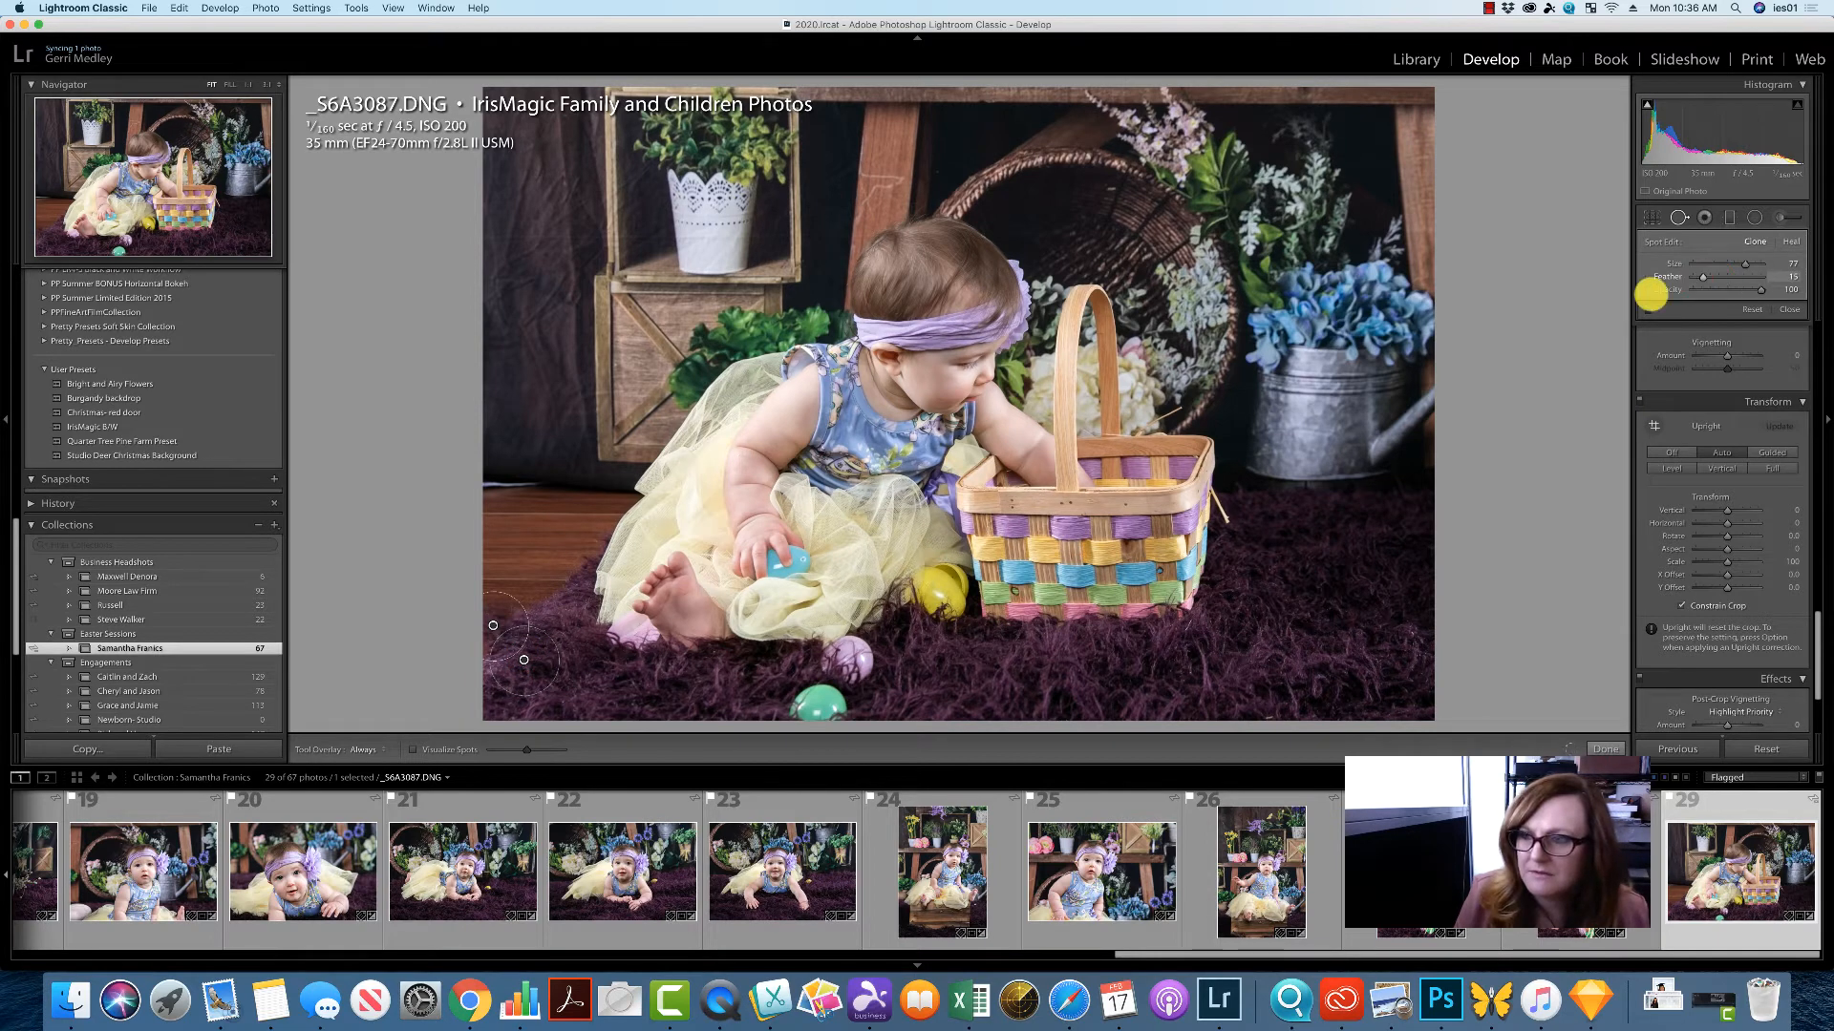
click(501, 614)
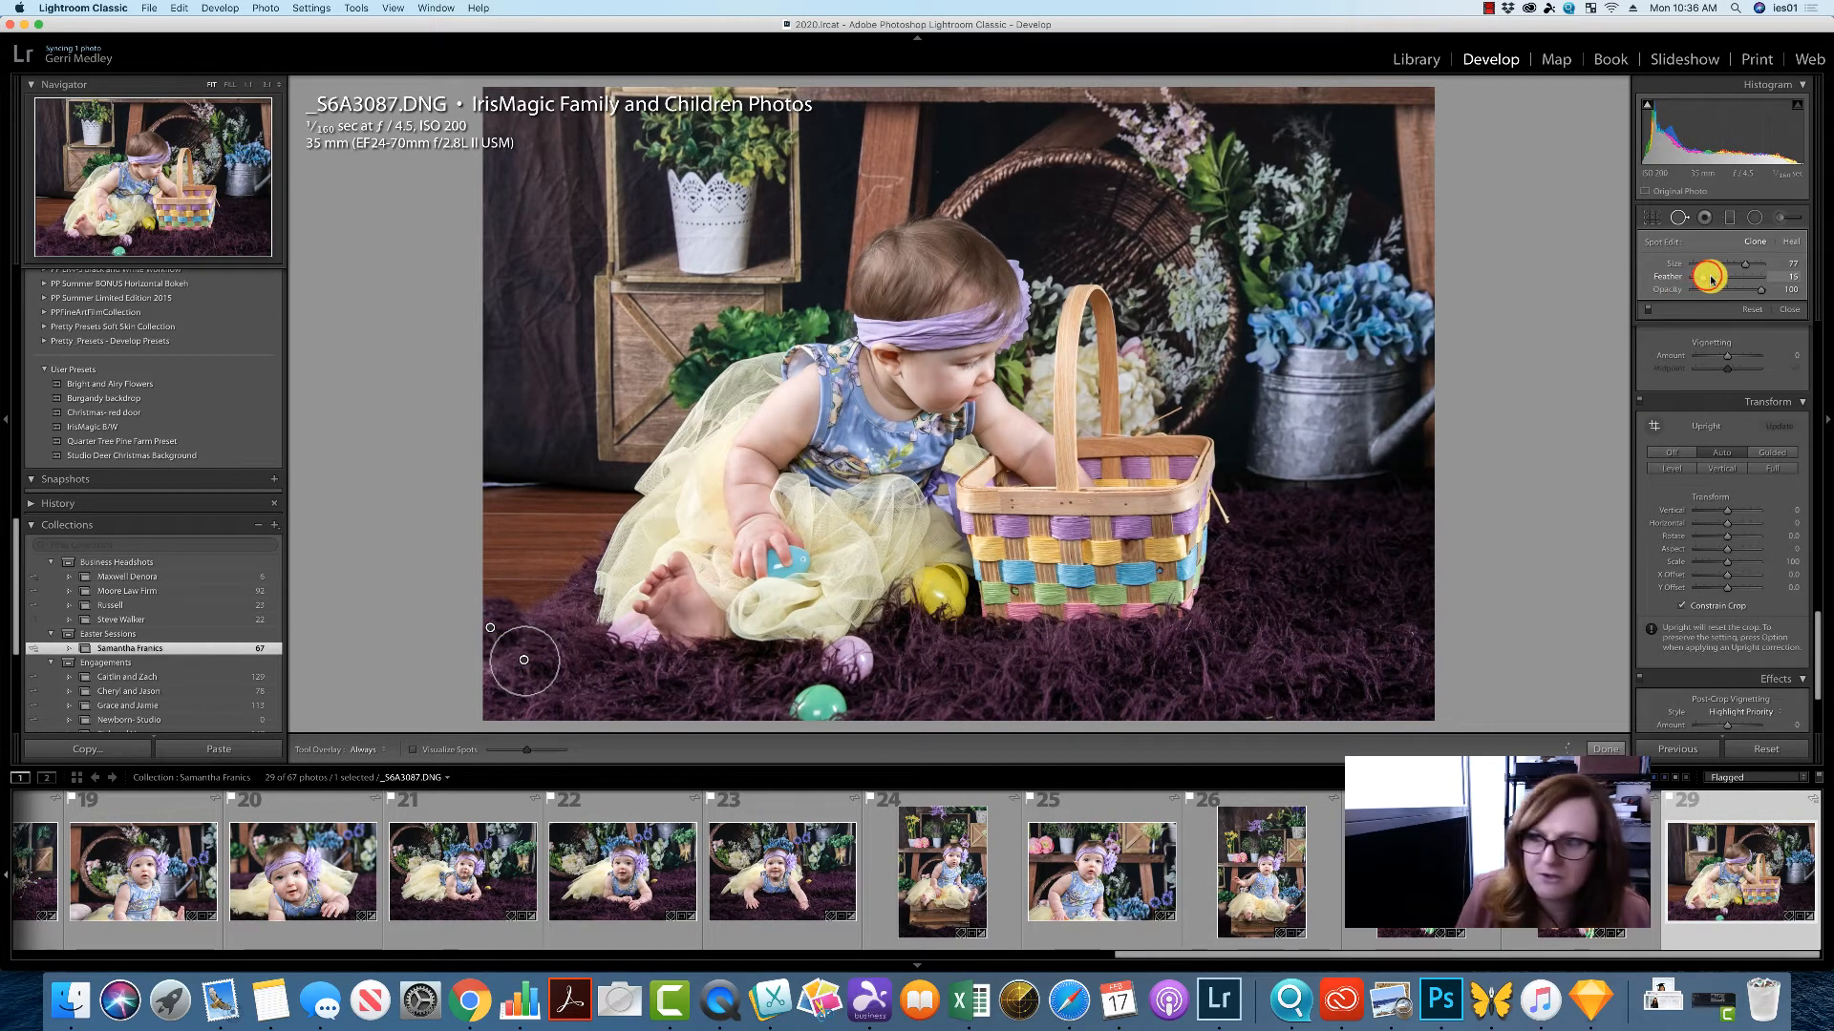
drag(1709, 277, 1710, 276)
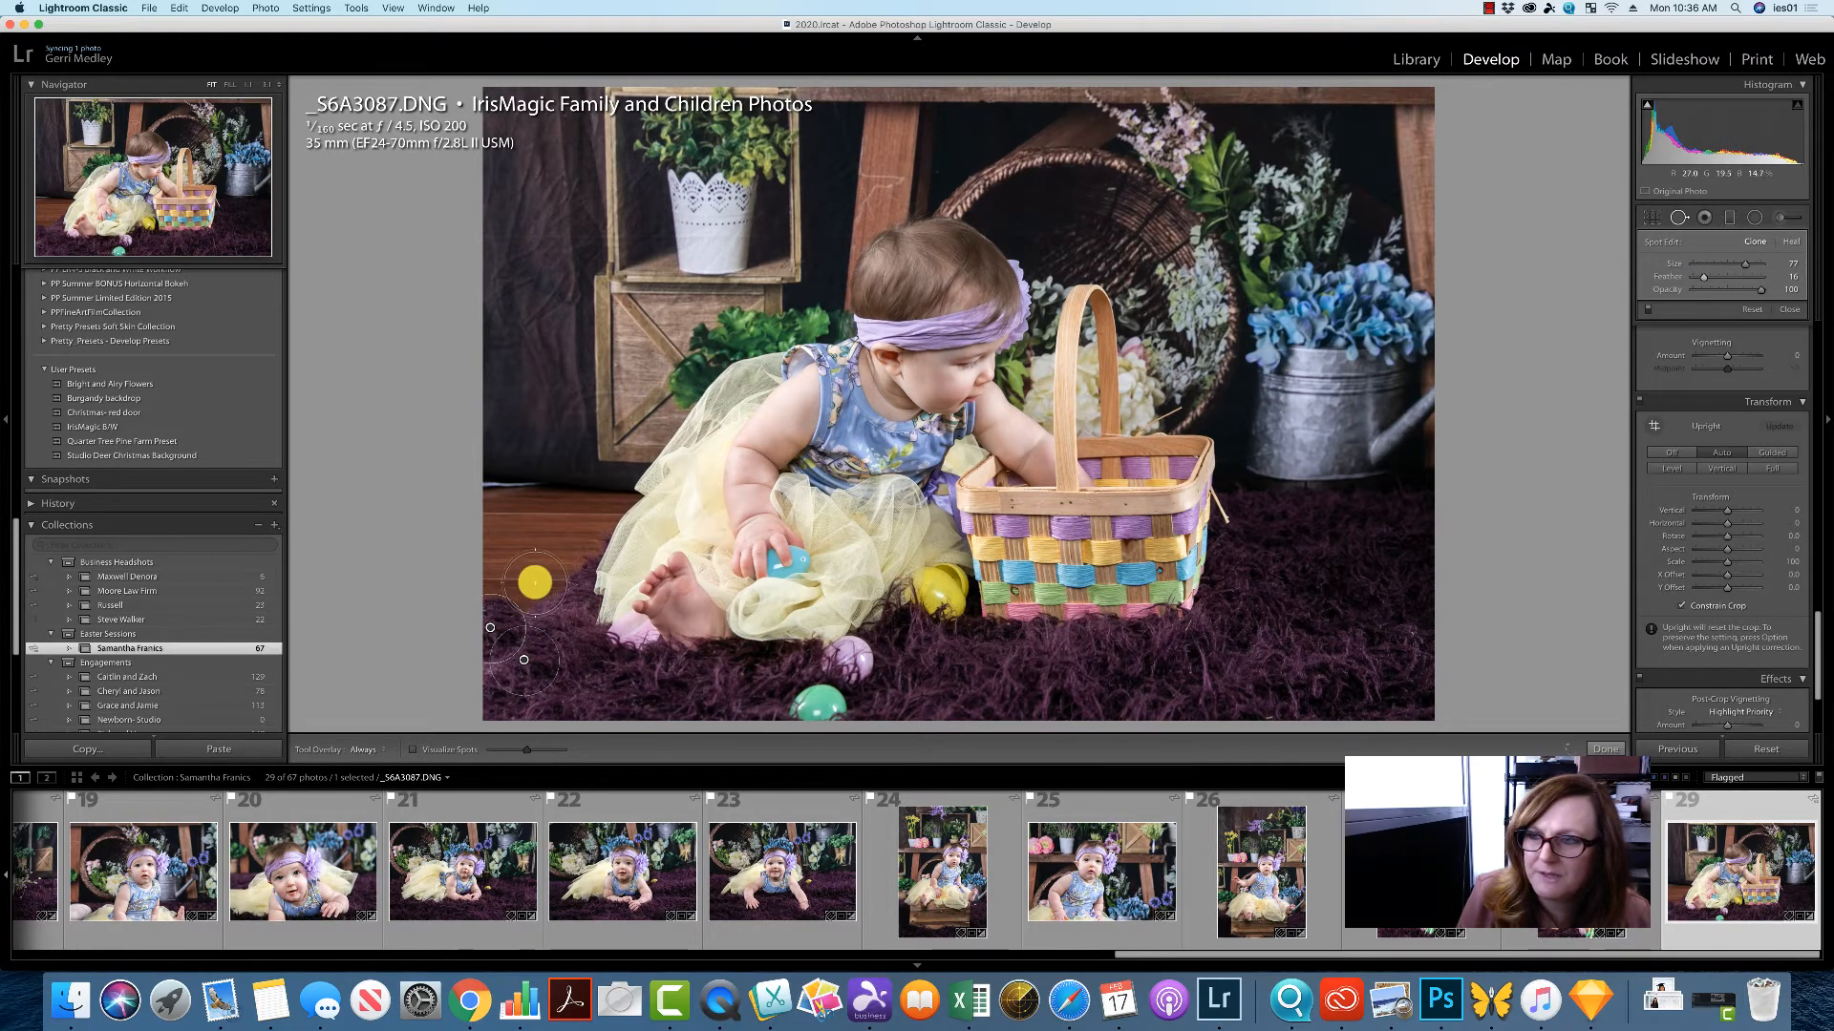
Clone rug texture over the bare floor along the photo's edge beside the baby's dress in _S6A3087.
click(529, 592)
drag(567, 543, 540, 662)
mouse_move(549, 587)
mouse_down()
mouse_move(509, 587)
mouse_move(524, 524)
mouse_move(549, 556)
mouse_move(515, 634)
mouse_up()
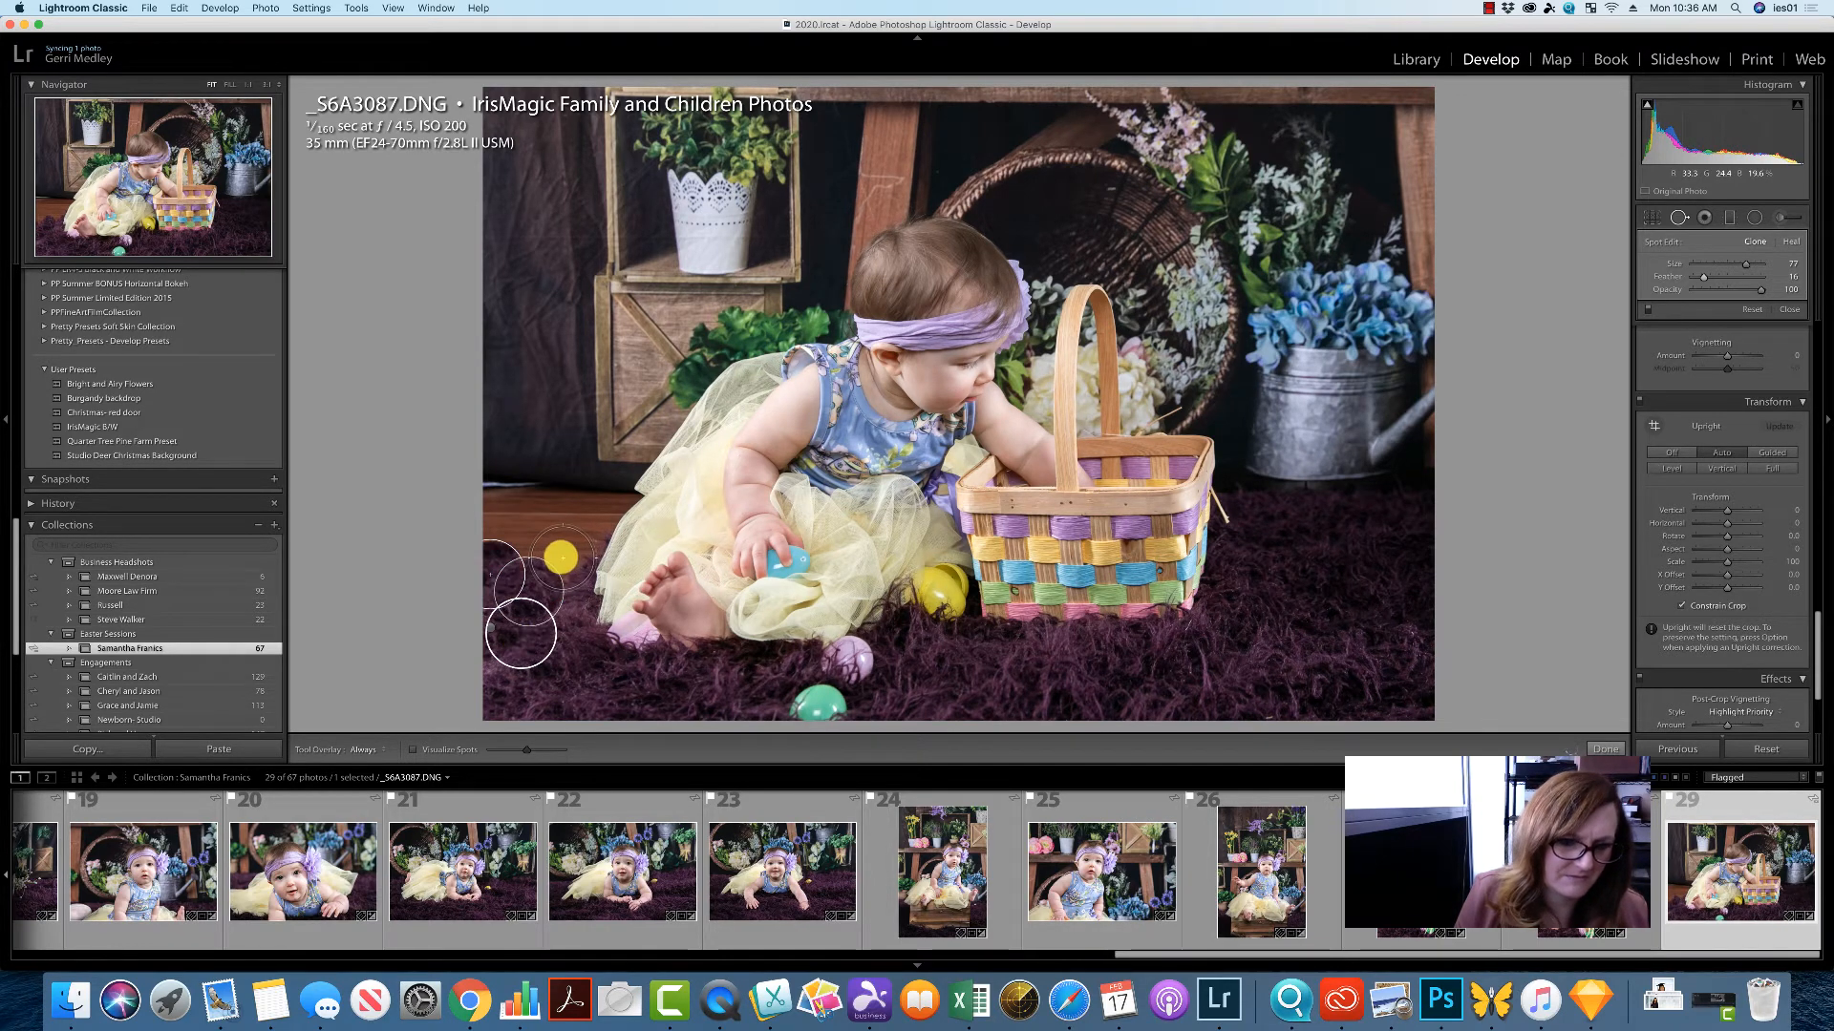
click(559, 557)
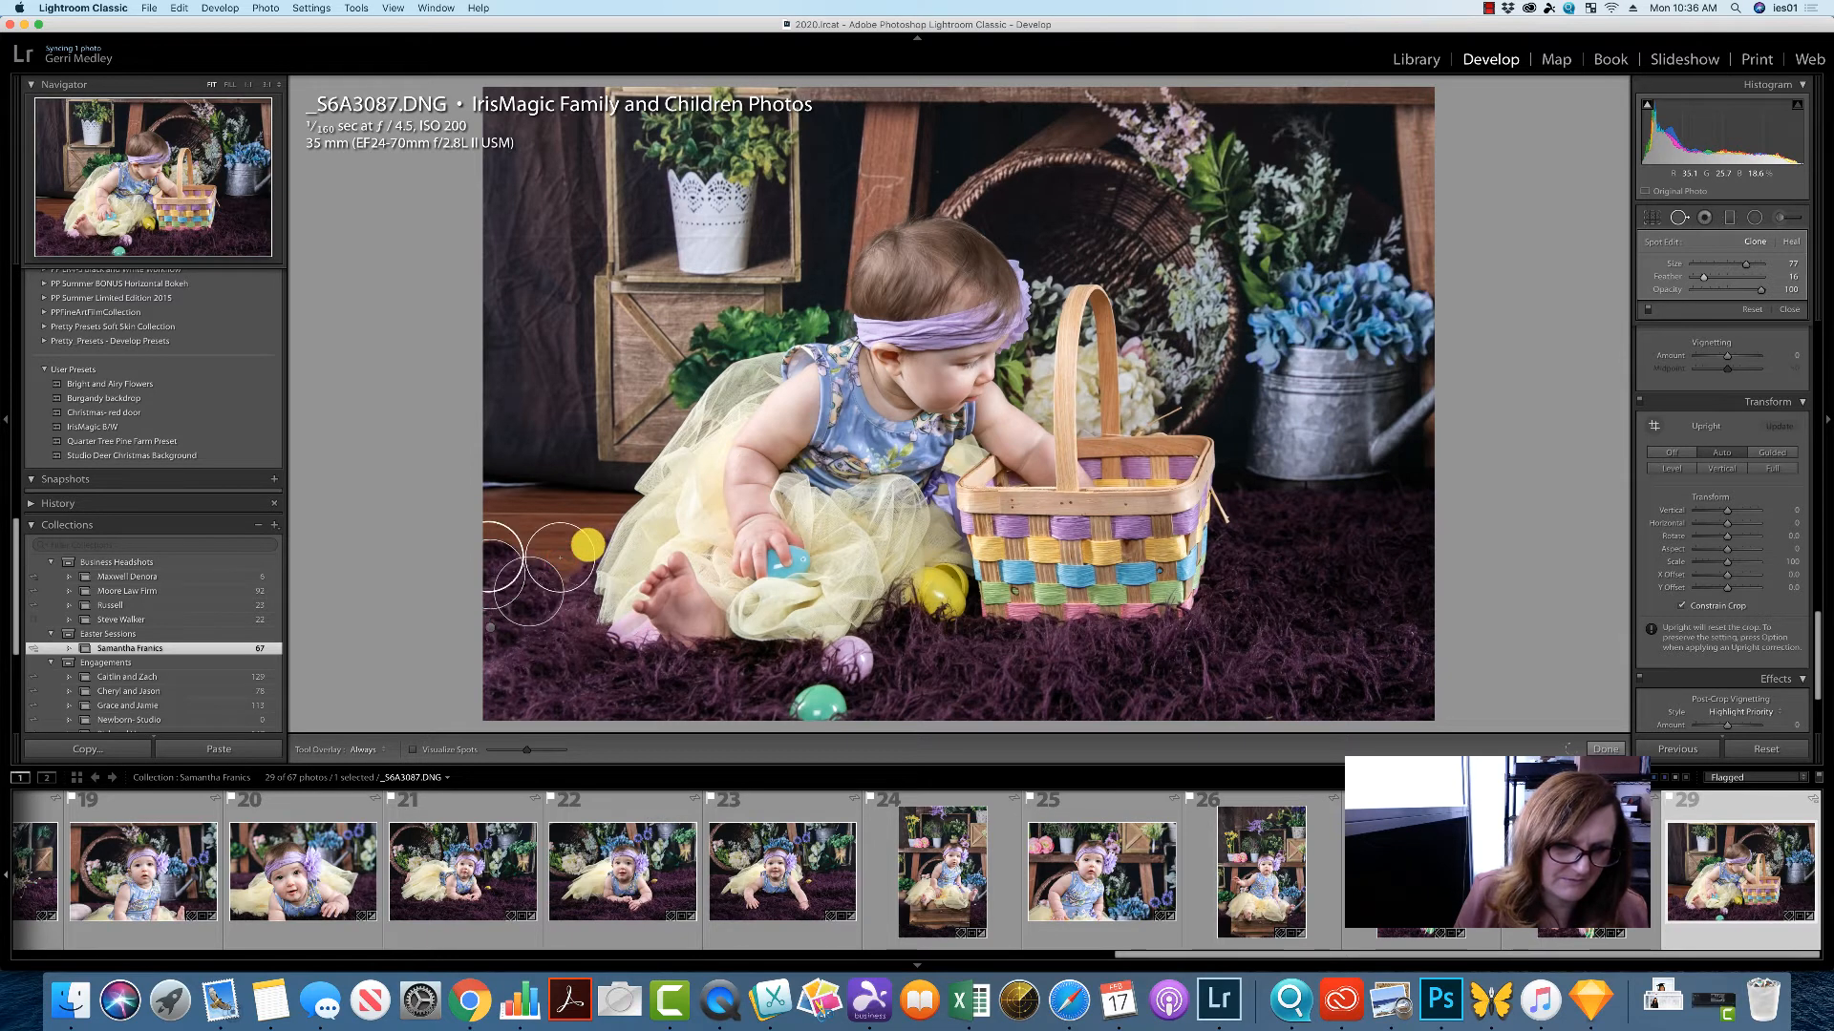
click(555, 607)
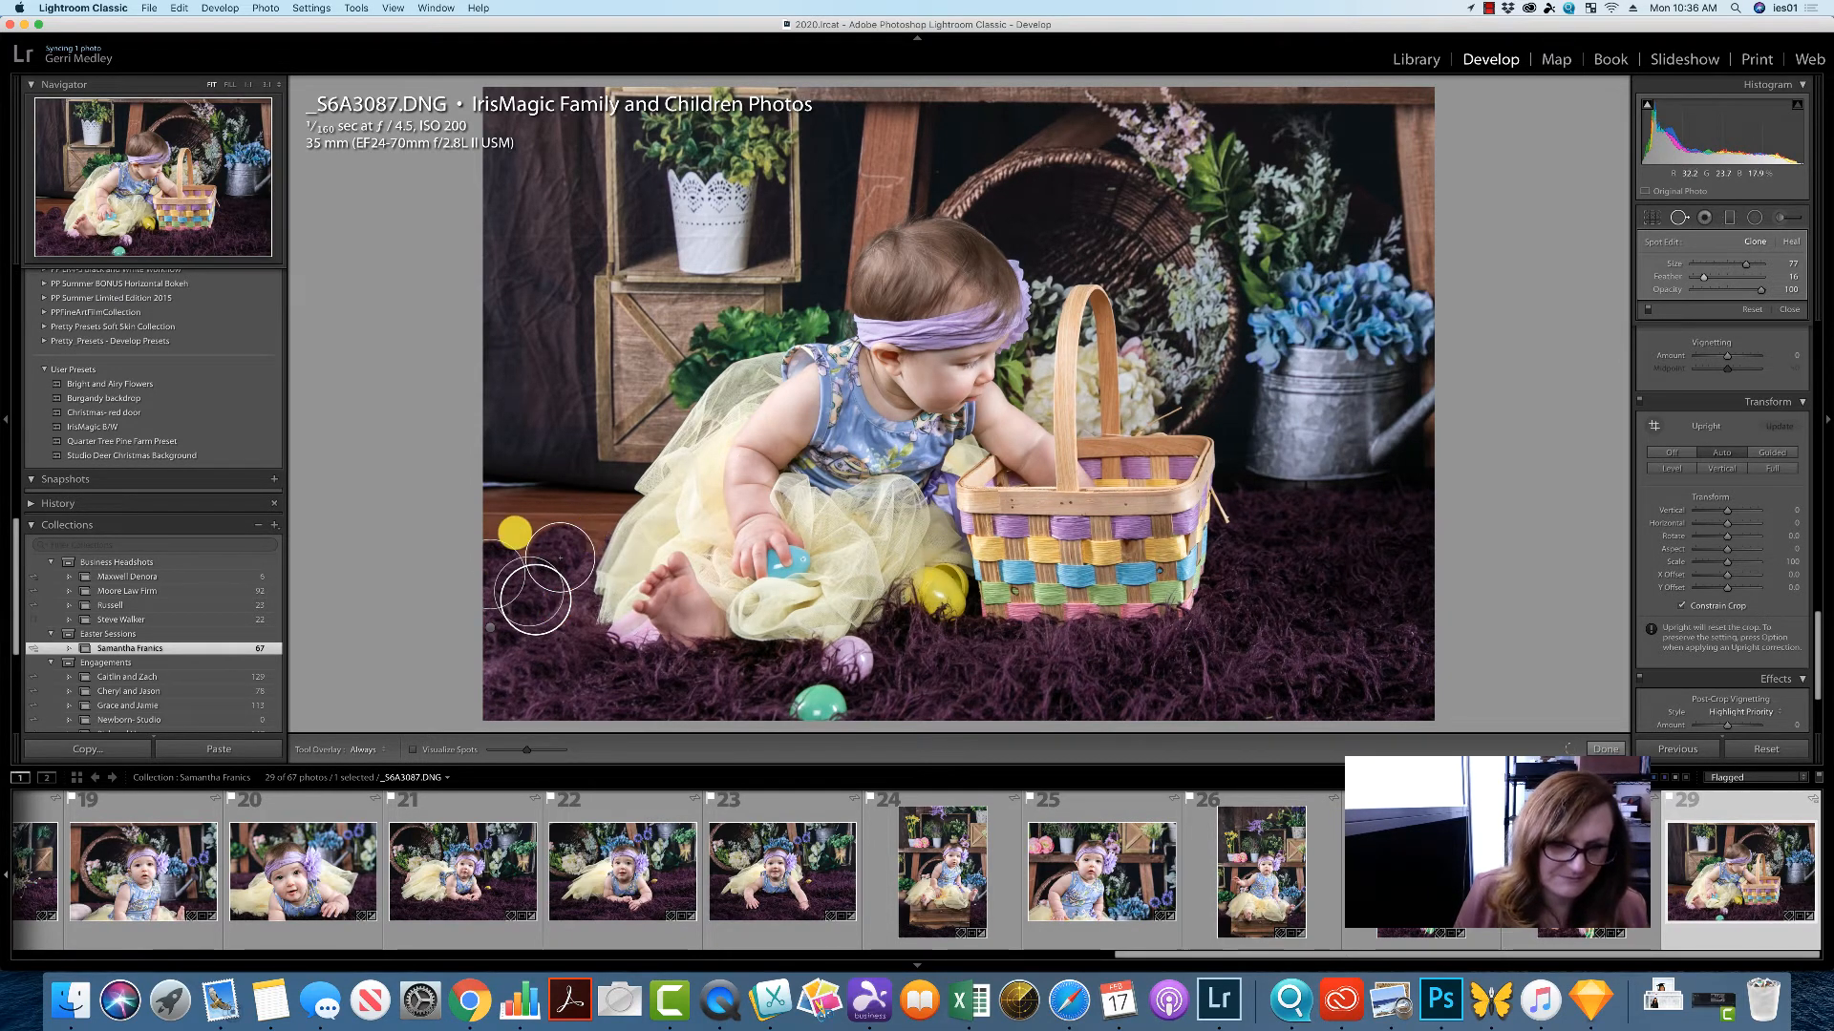
drag(553, 573, 545, 493)
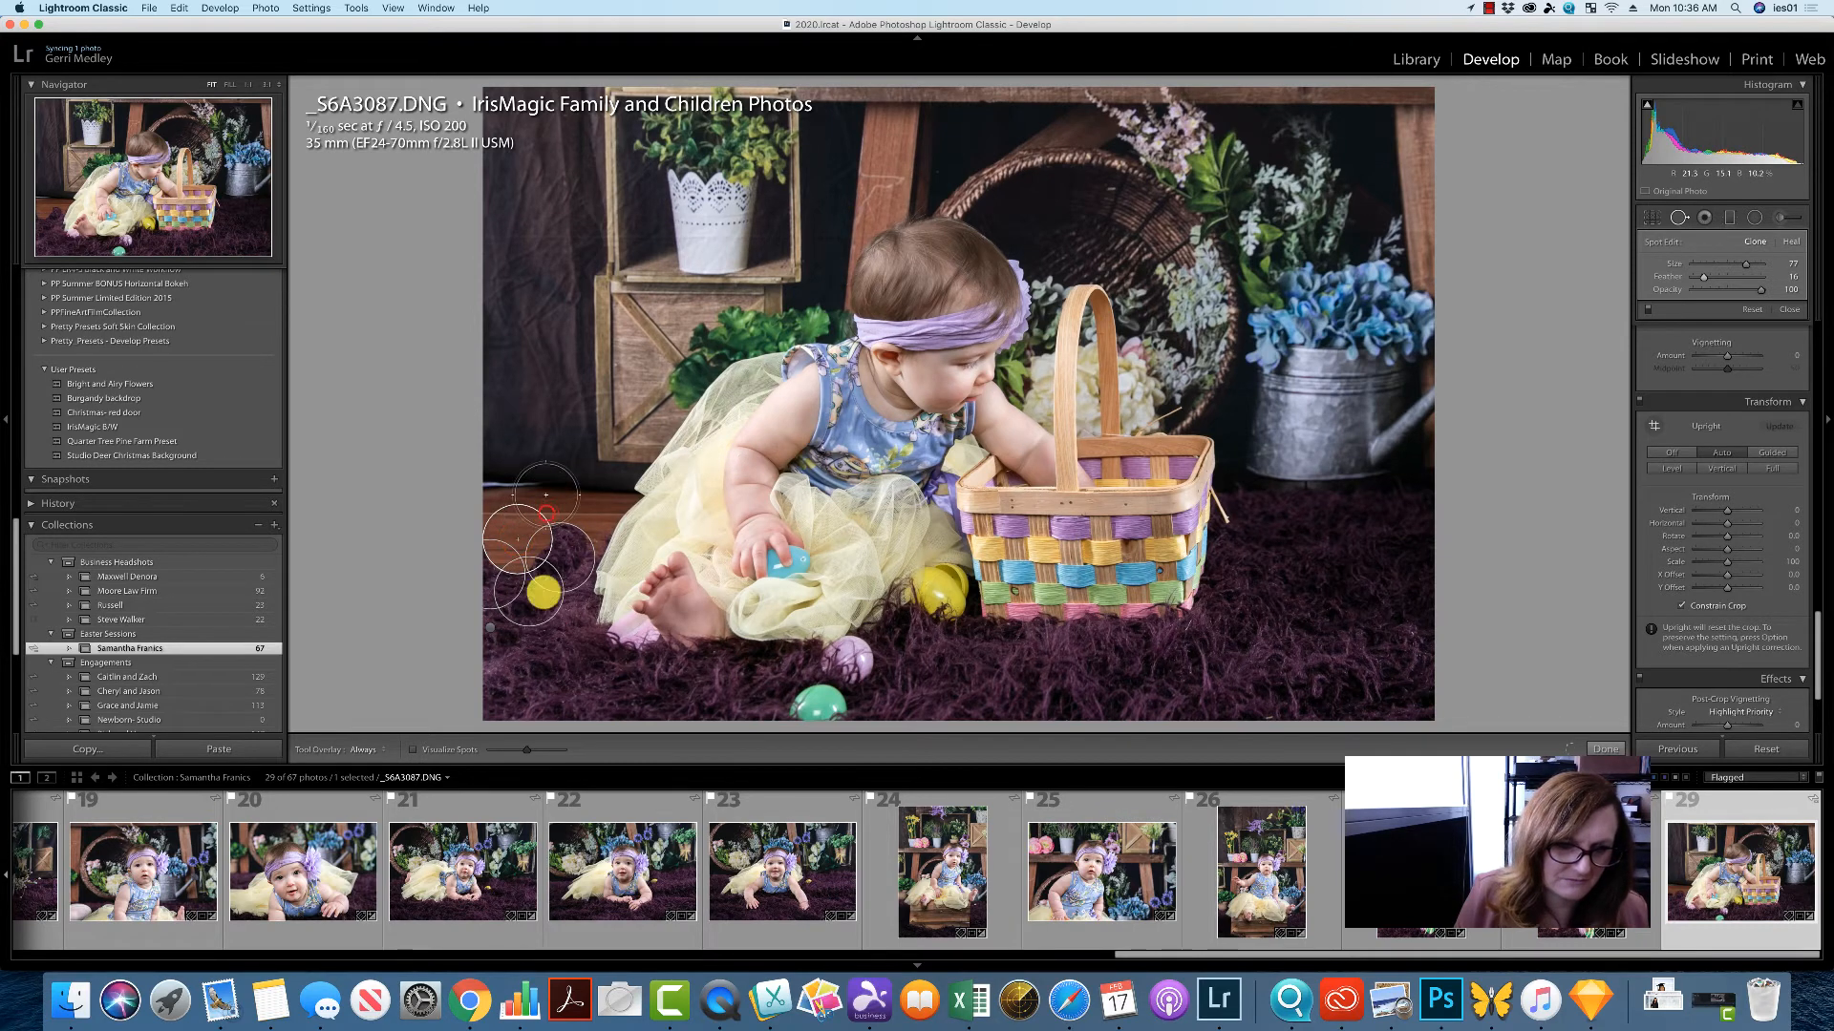
key(Delete)
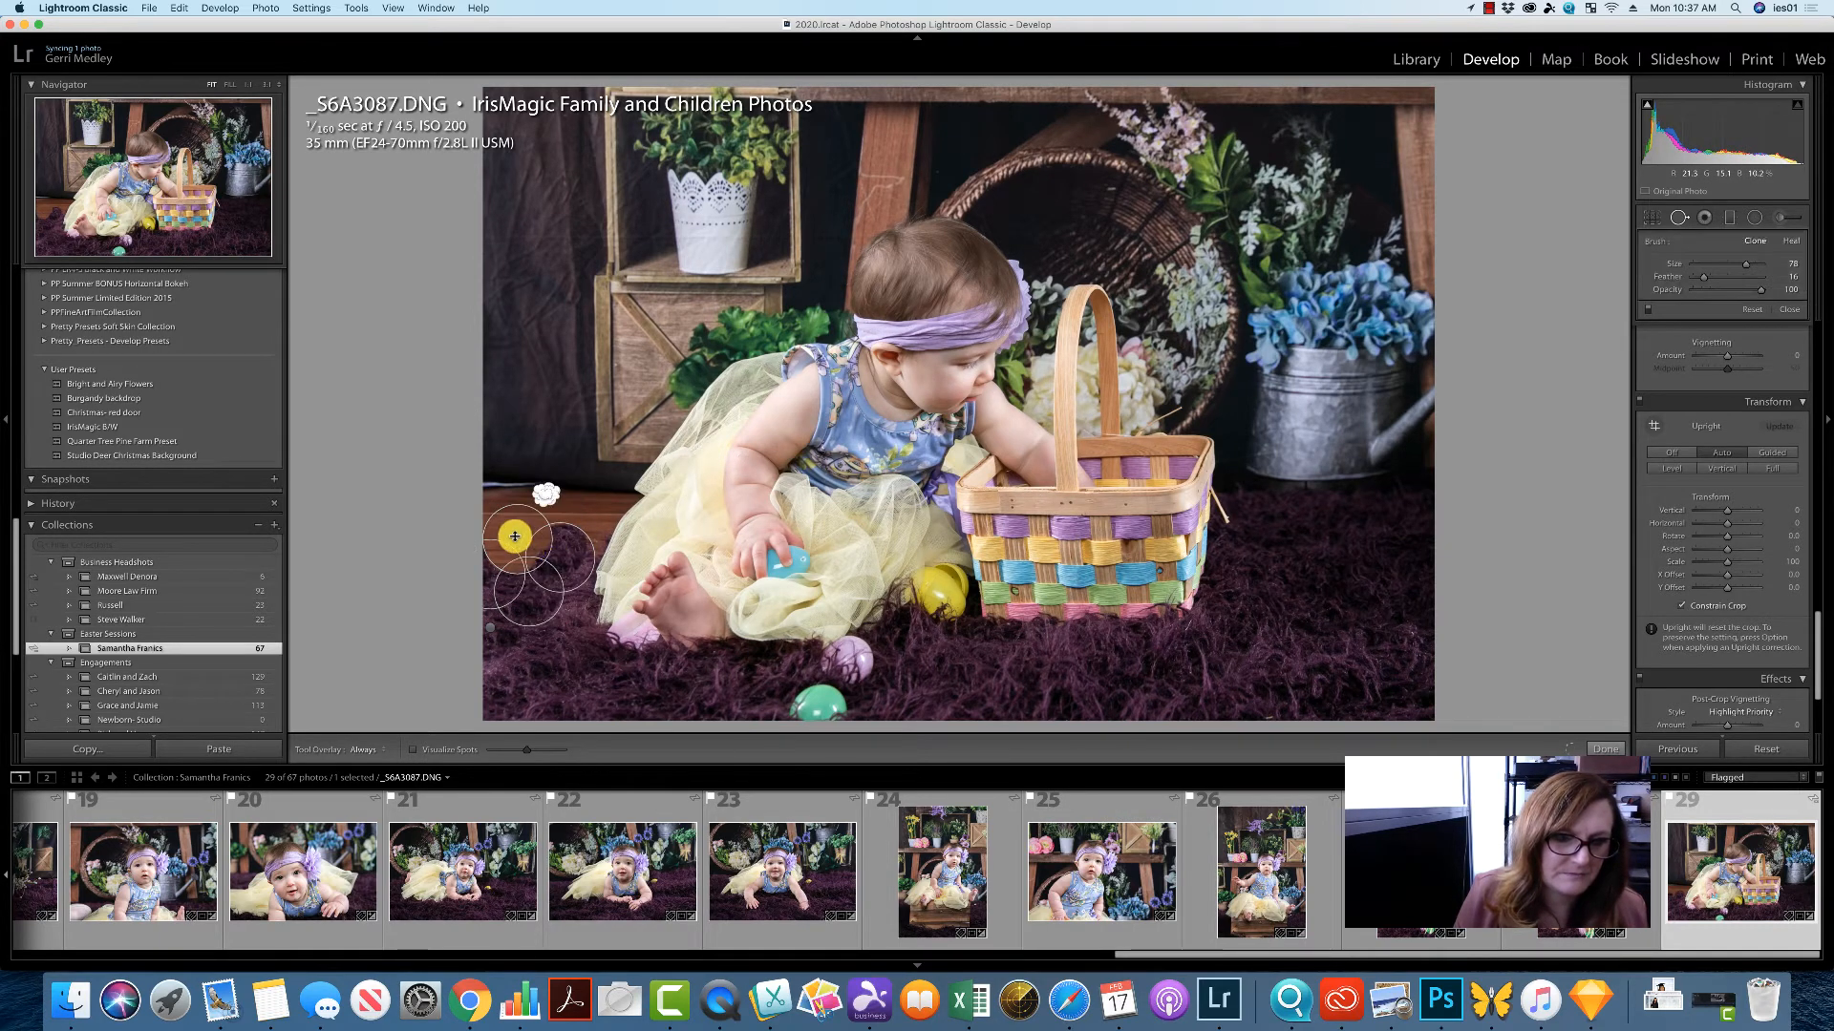
click(514, 537)
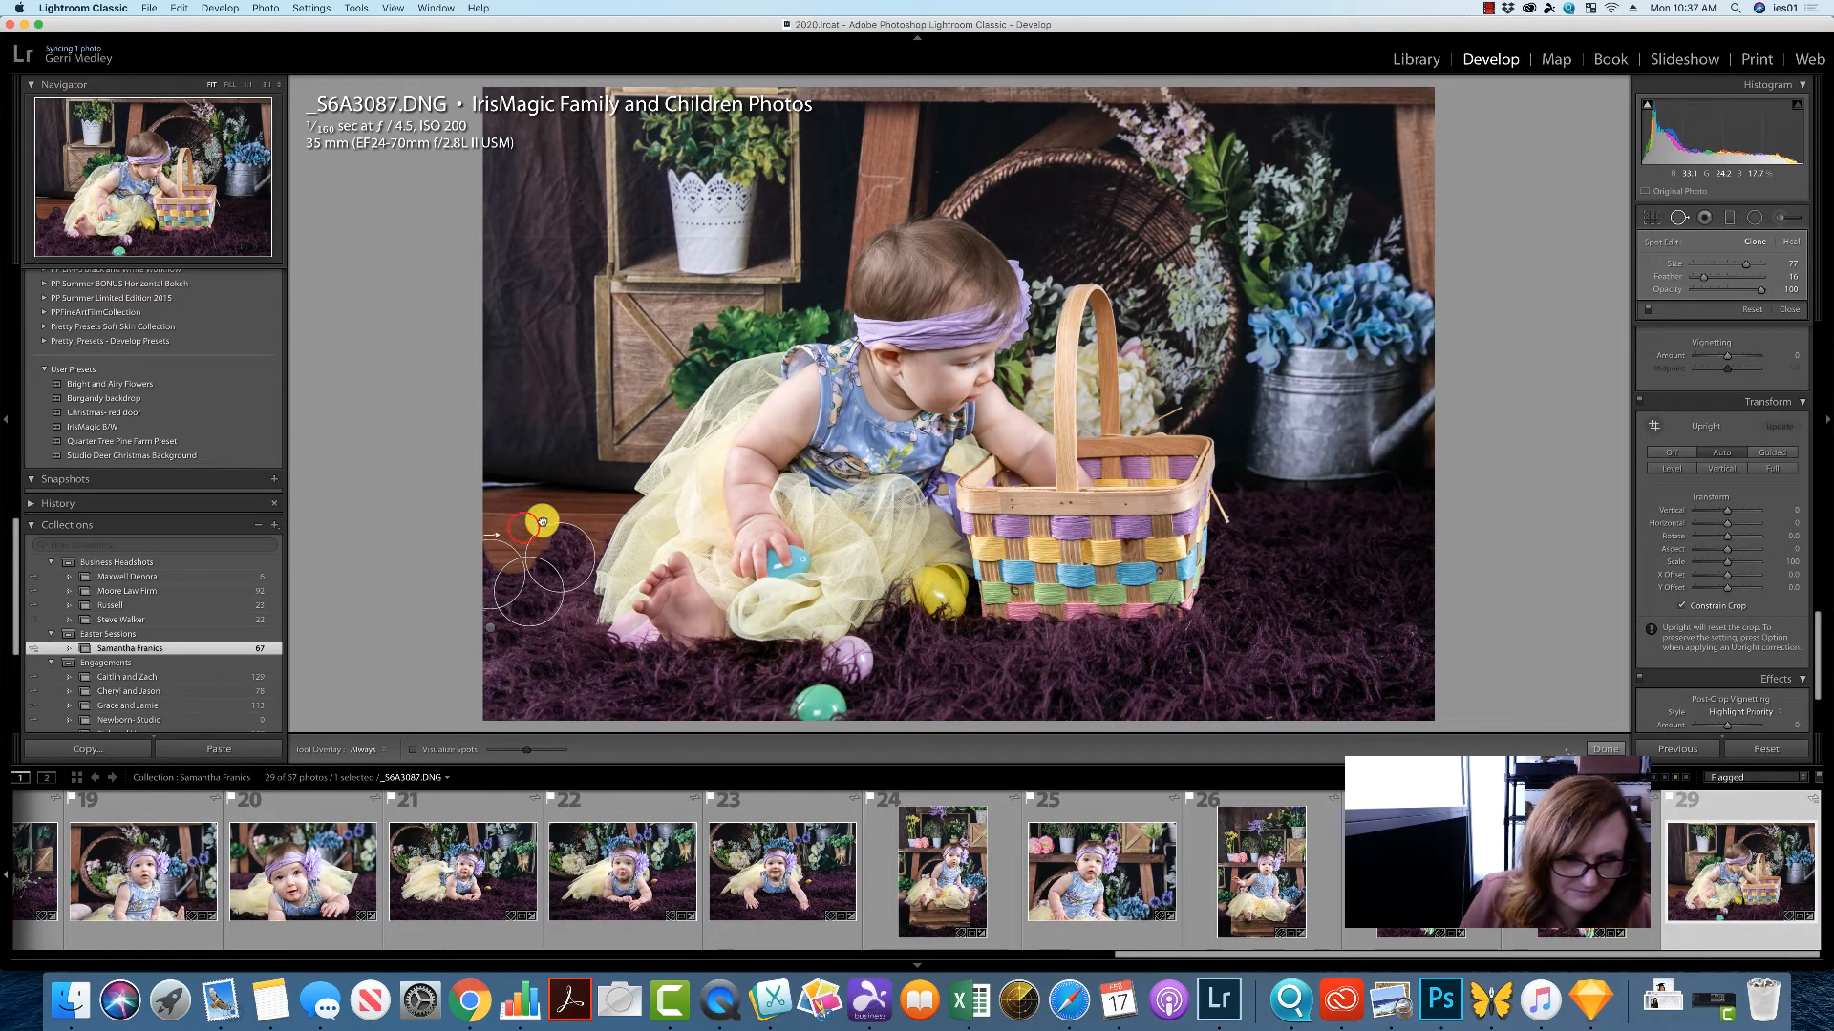
key(Delete)
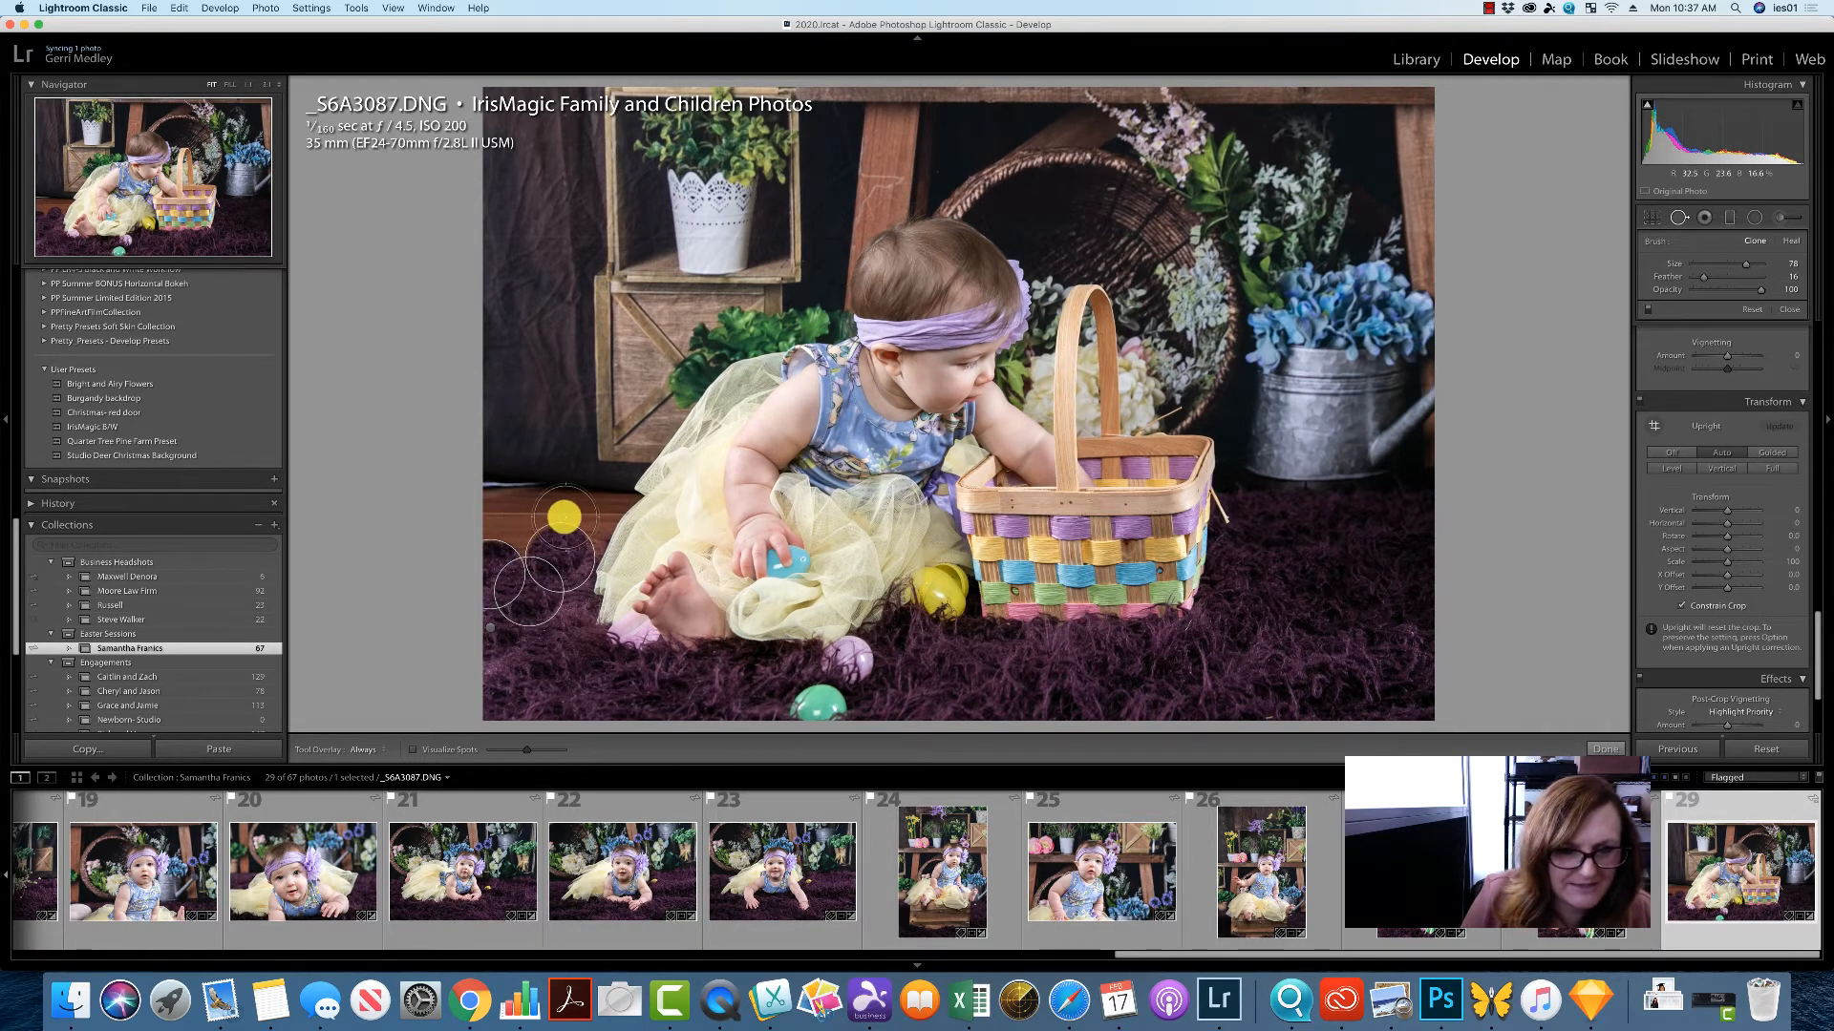
Clone over the bare floor at the rug's far edge, moving the sample source from the dark curtain onto the rug.
click(566, 517)
drag(563, 519, 517, 540)
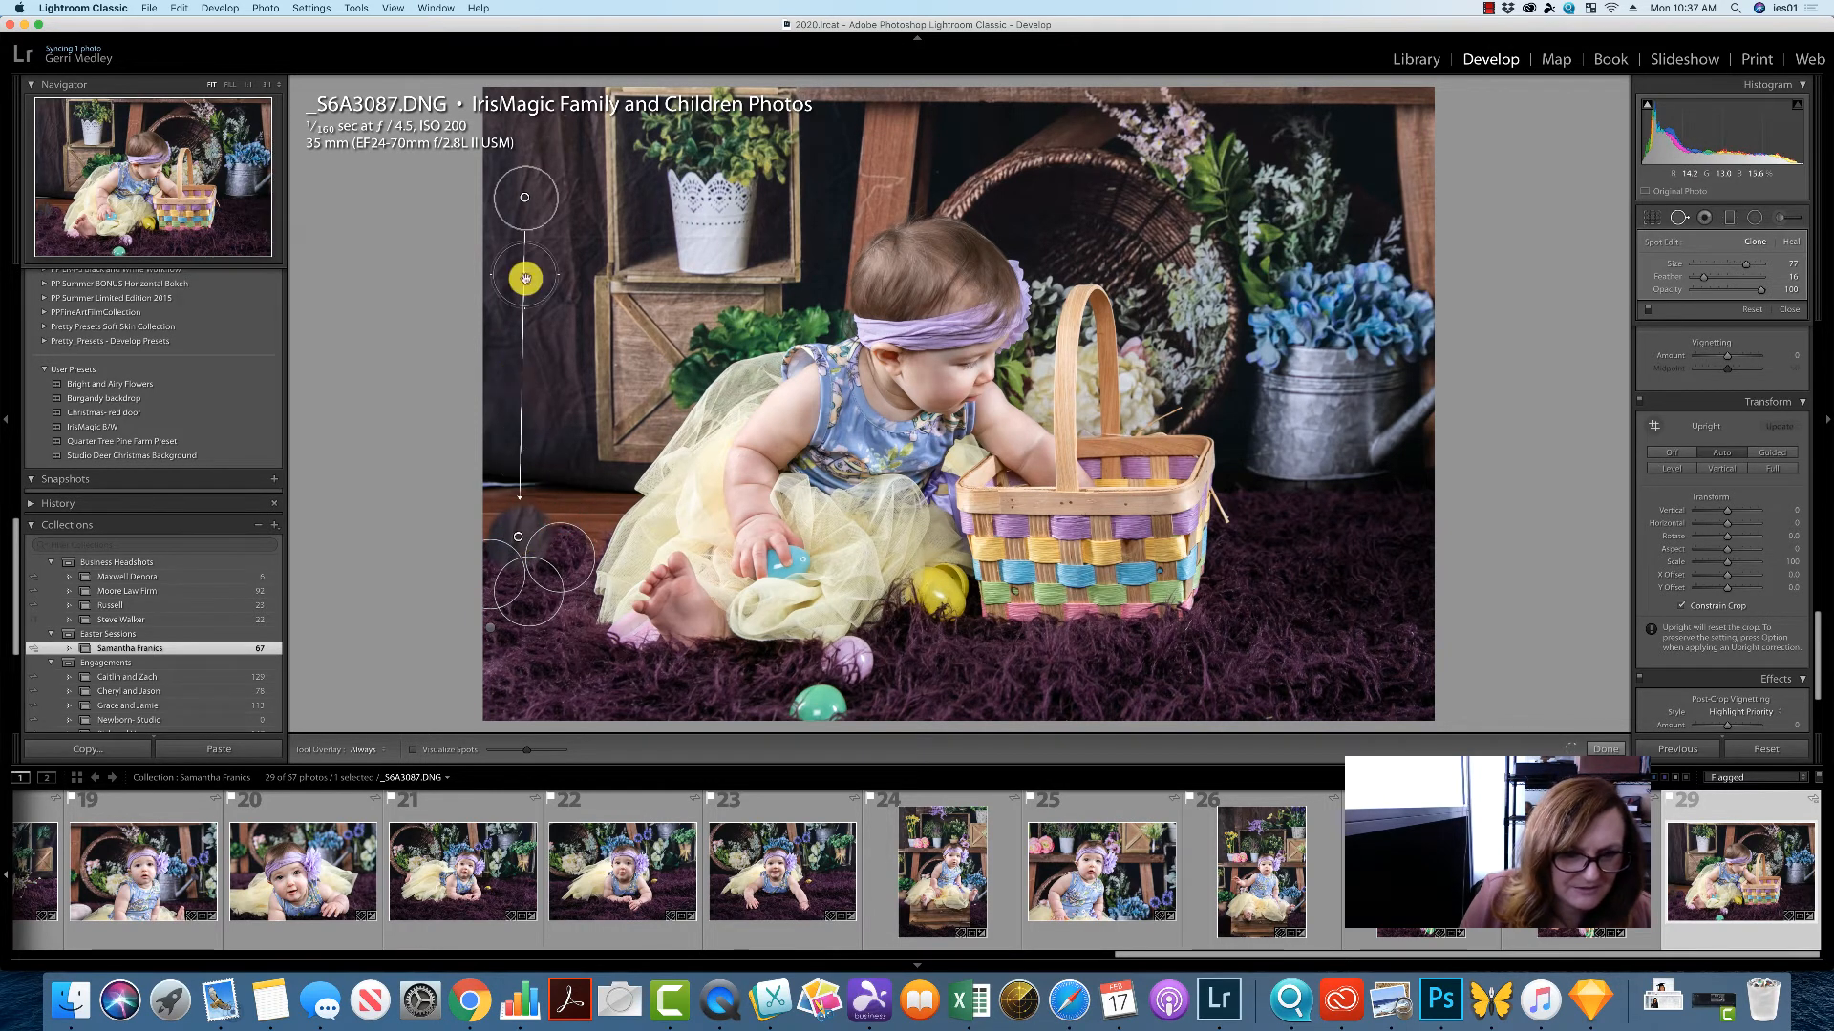
drag(525, 280, 541, 594)
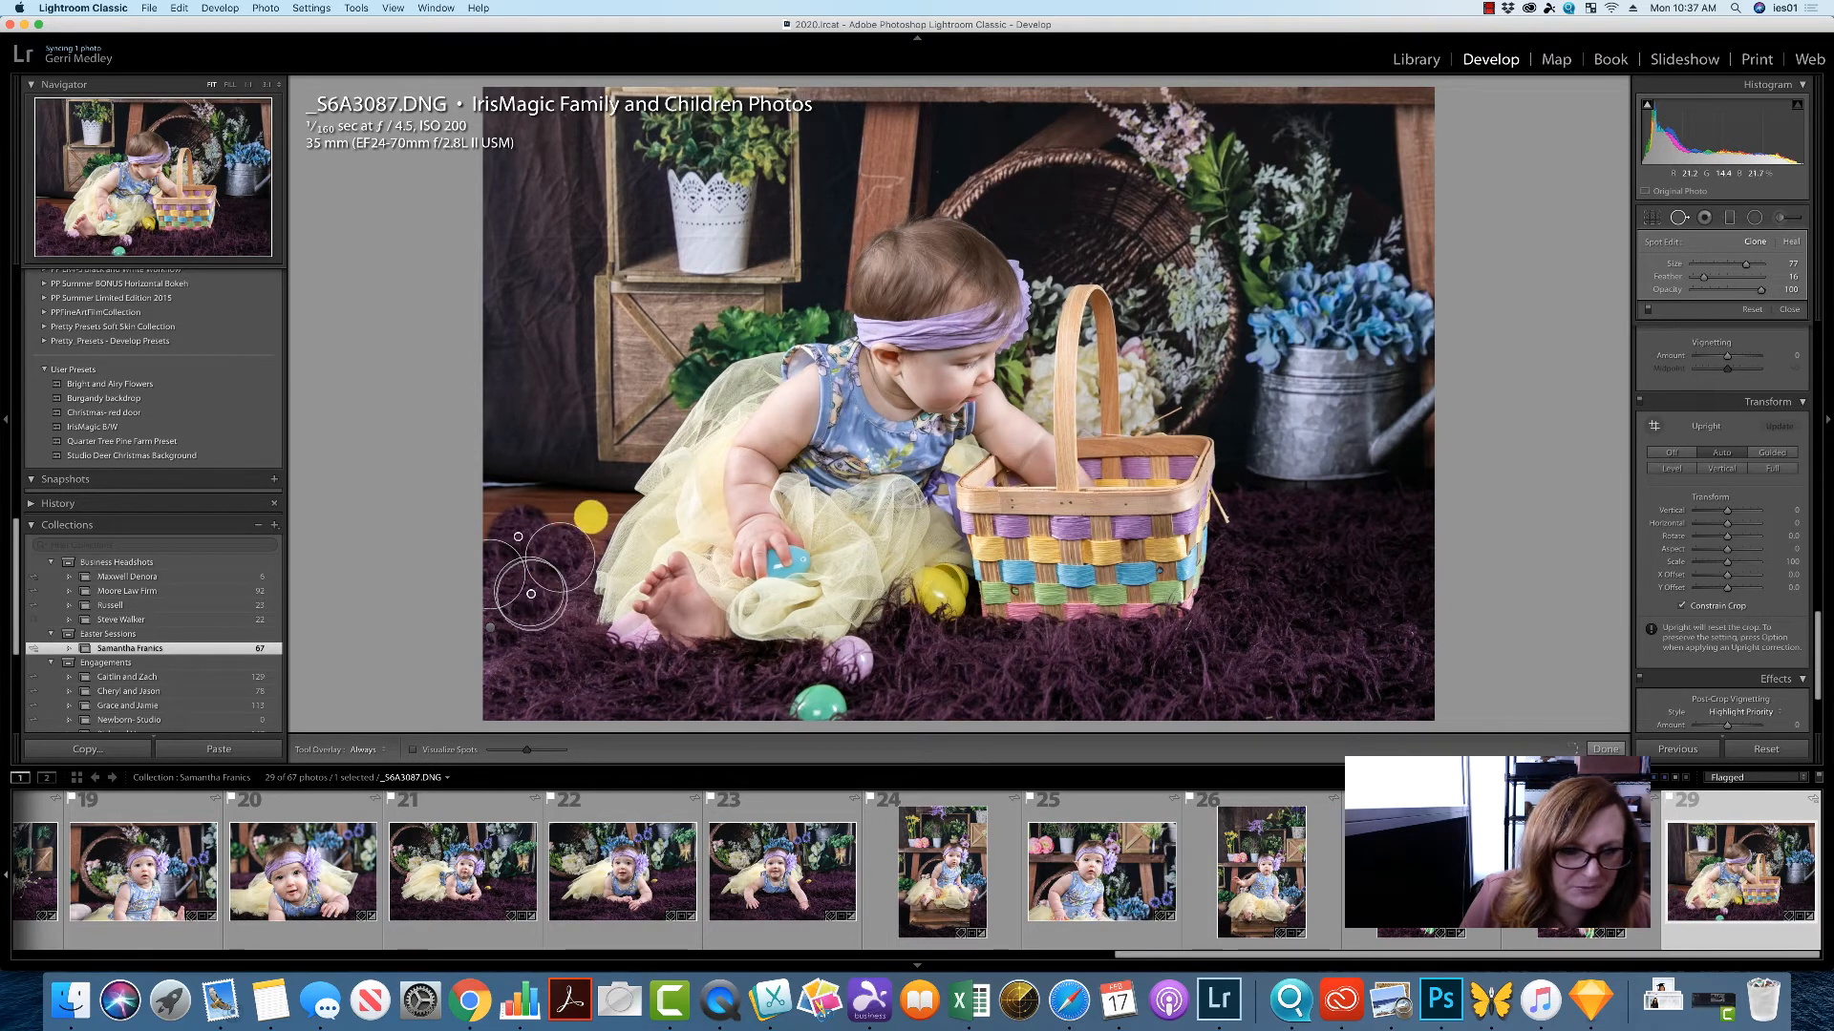
Paint a clone stroke across the remaining bare floor beside the dress, sample it from the rug, and remove the stray spot on the dress.
click(582, 519)
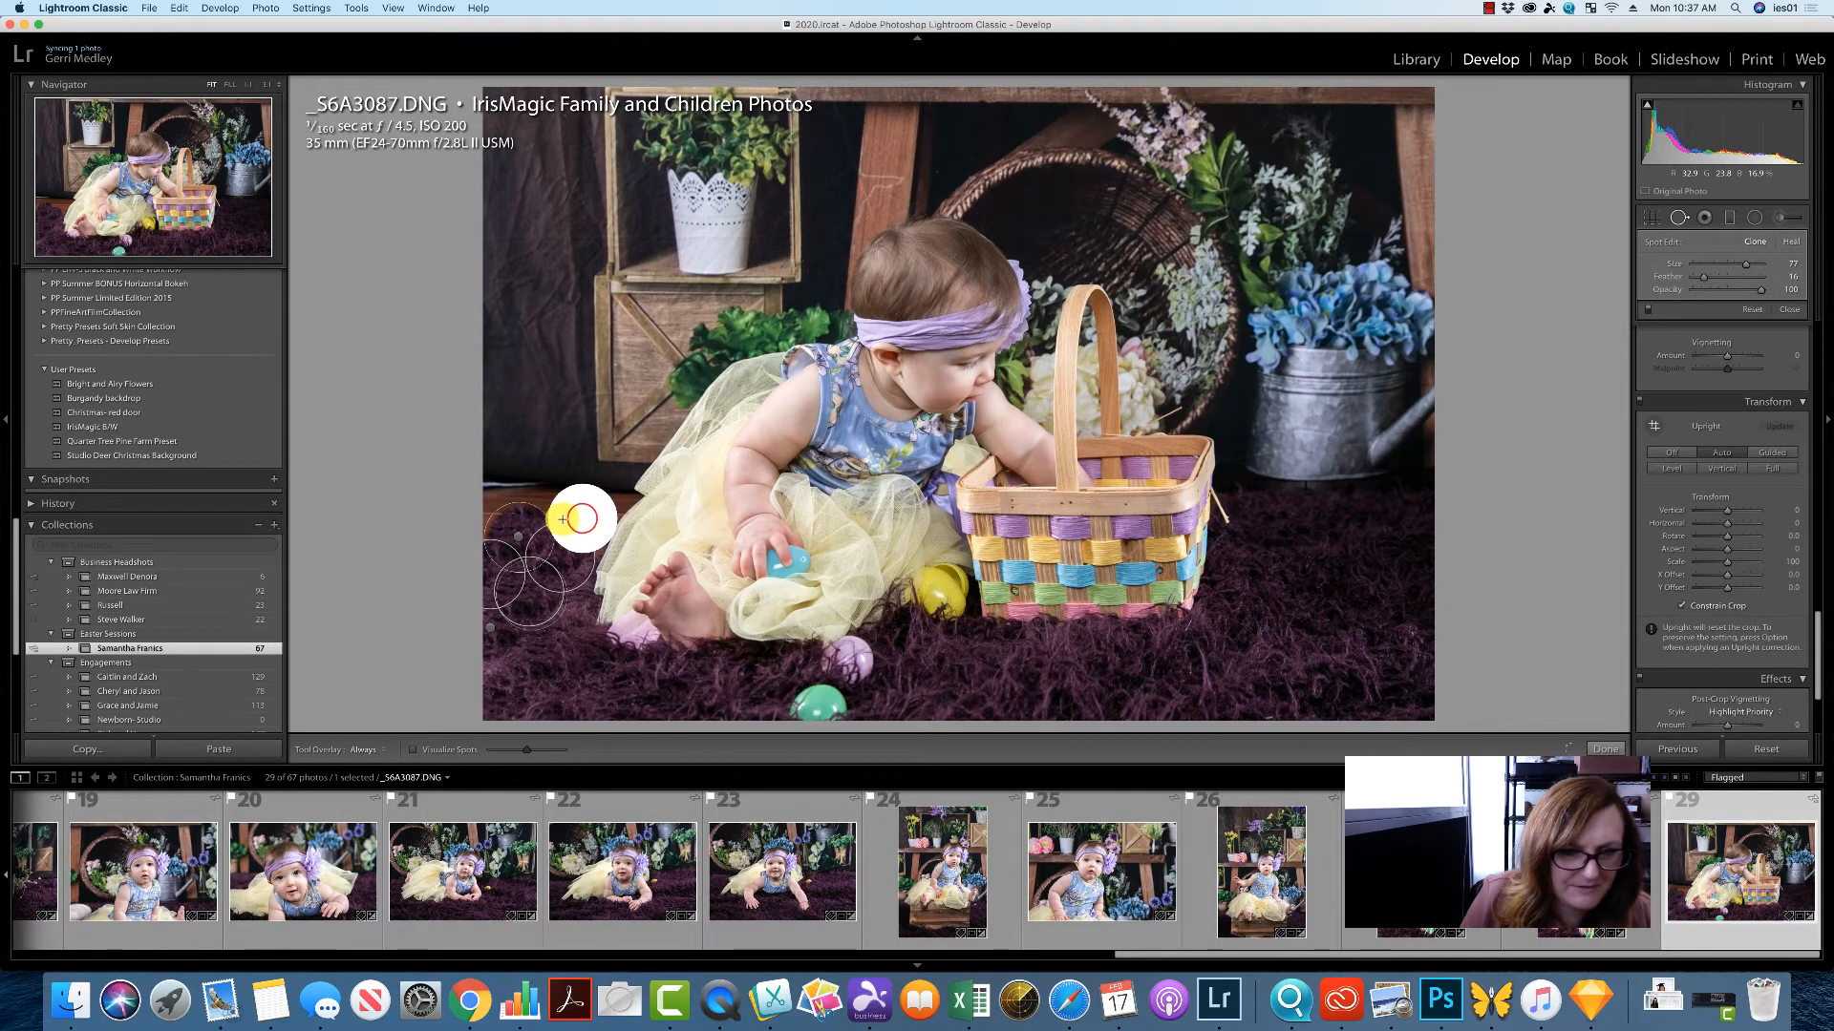
drag(563, 518, 496, 516)
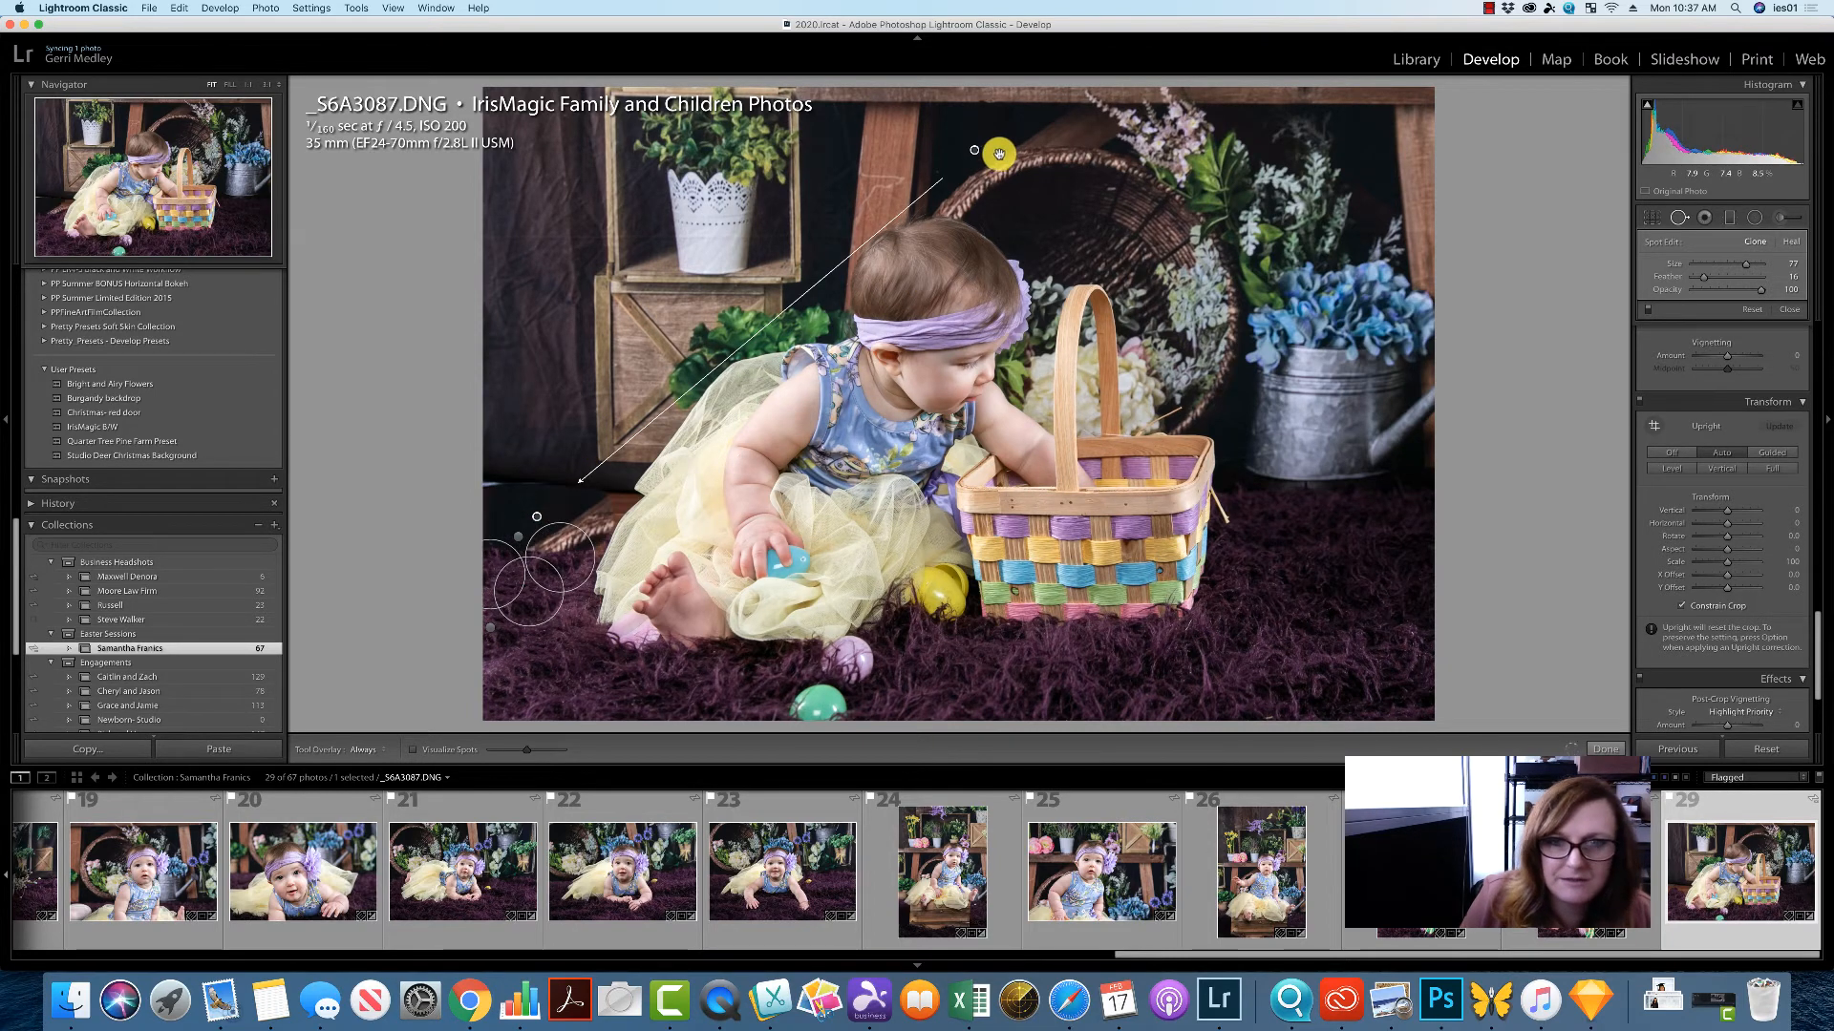
drag(981, 153, 634, 448)
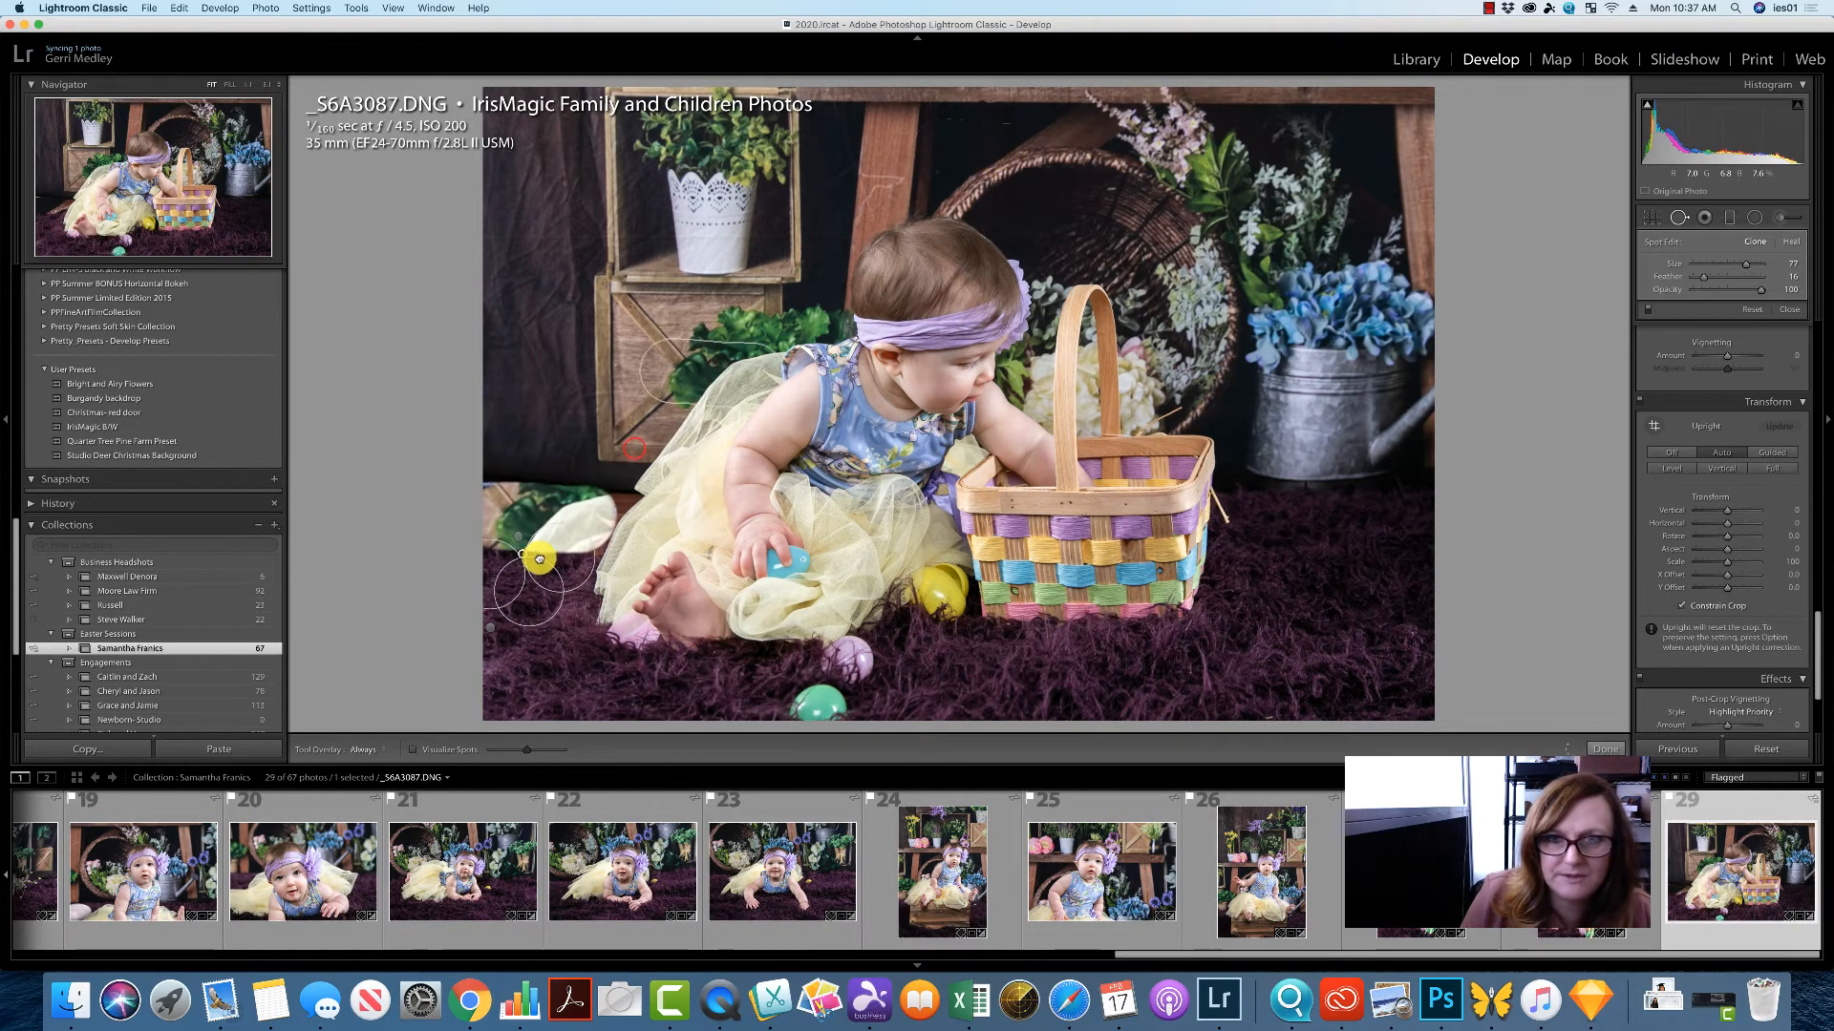
click(540, 558)
drag(533, 563, 525, 581)
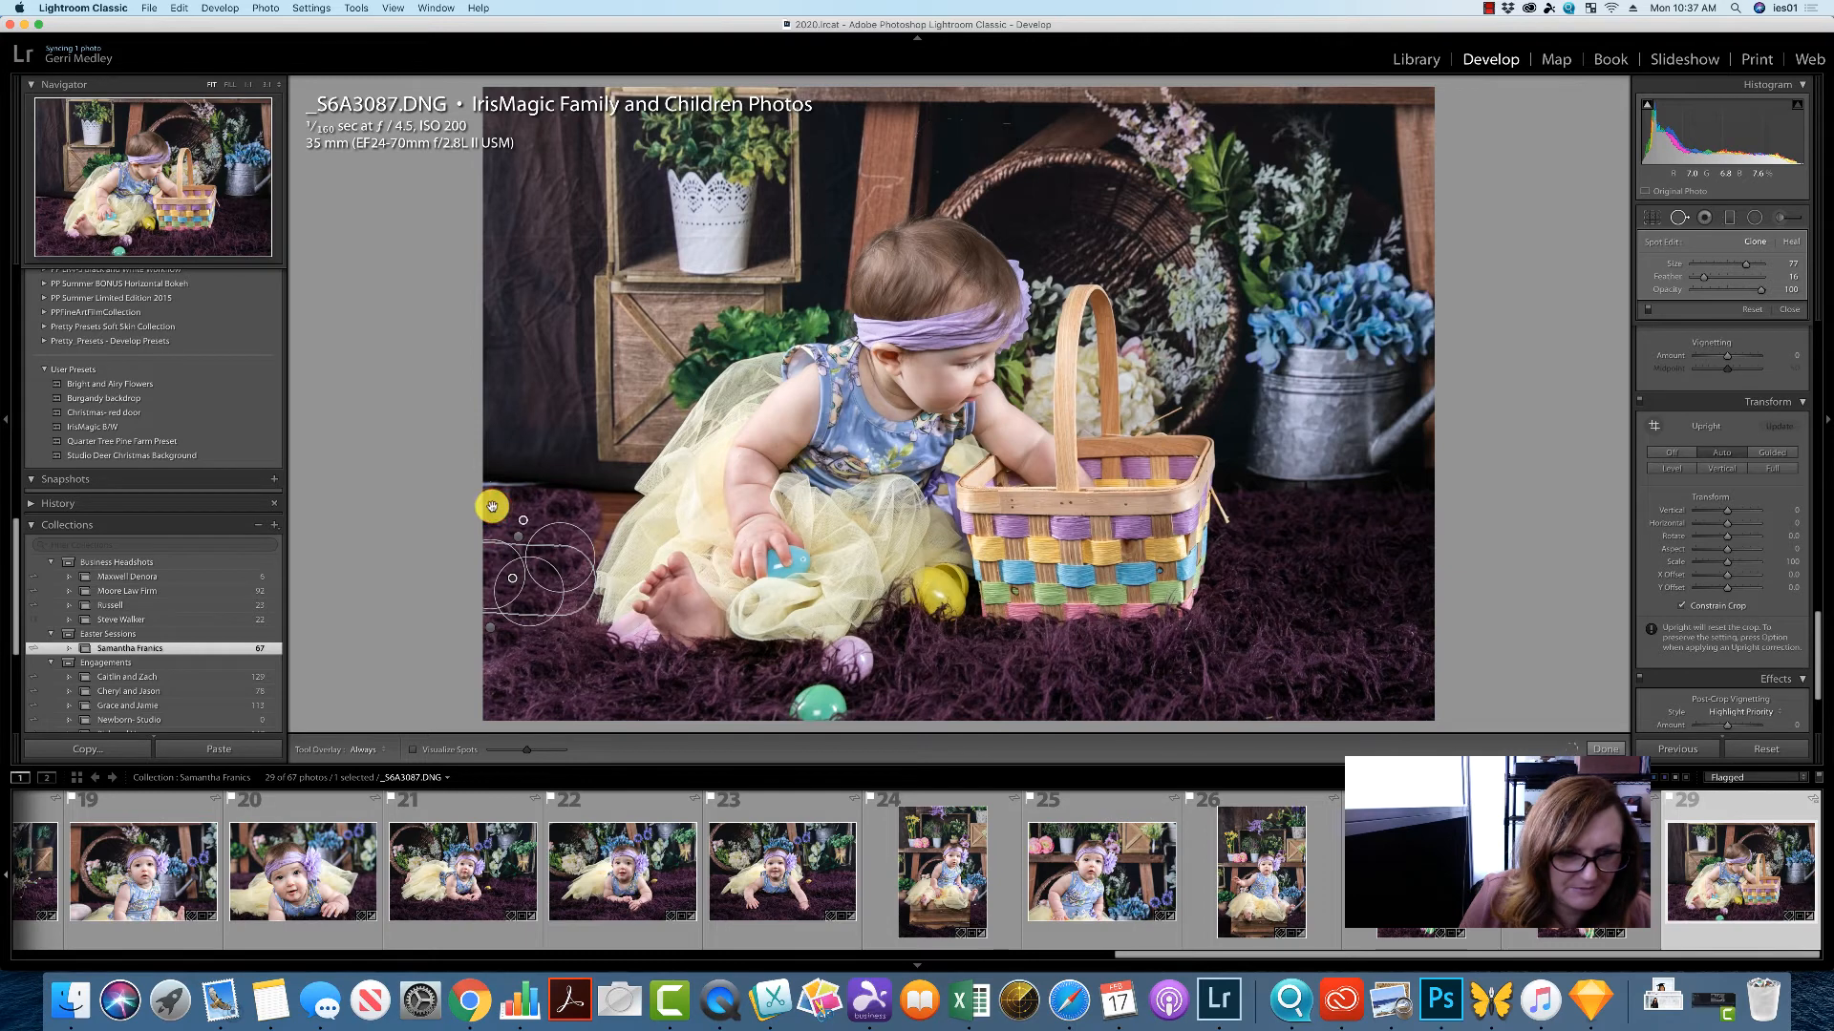
drag(492, 504, 489, 497)
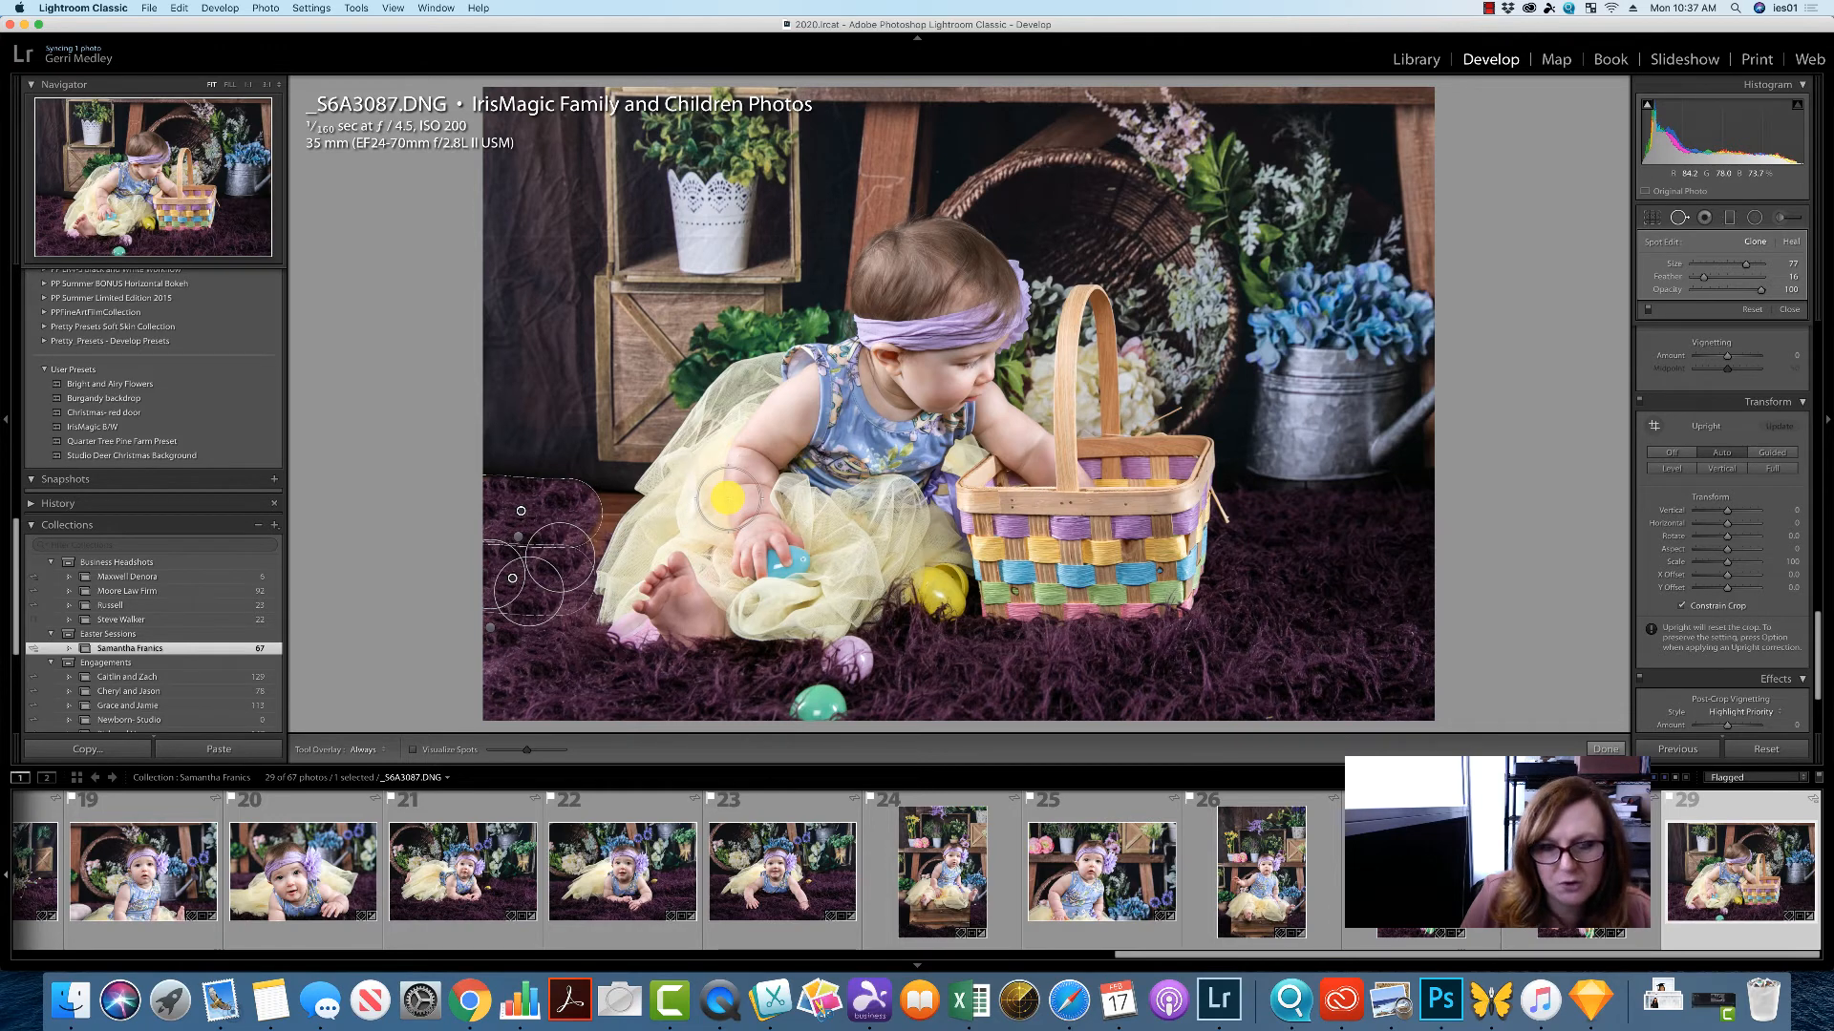
click(729, 497)
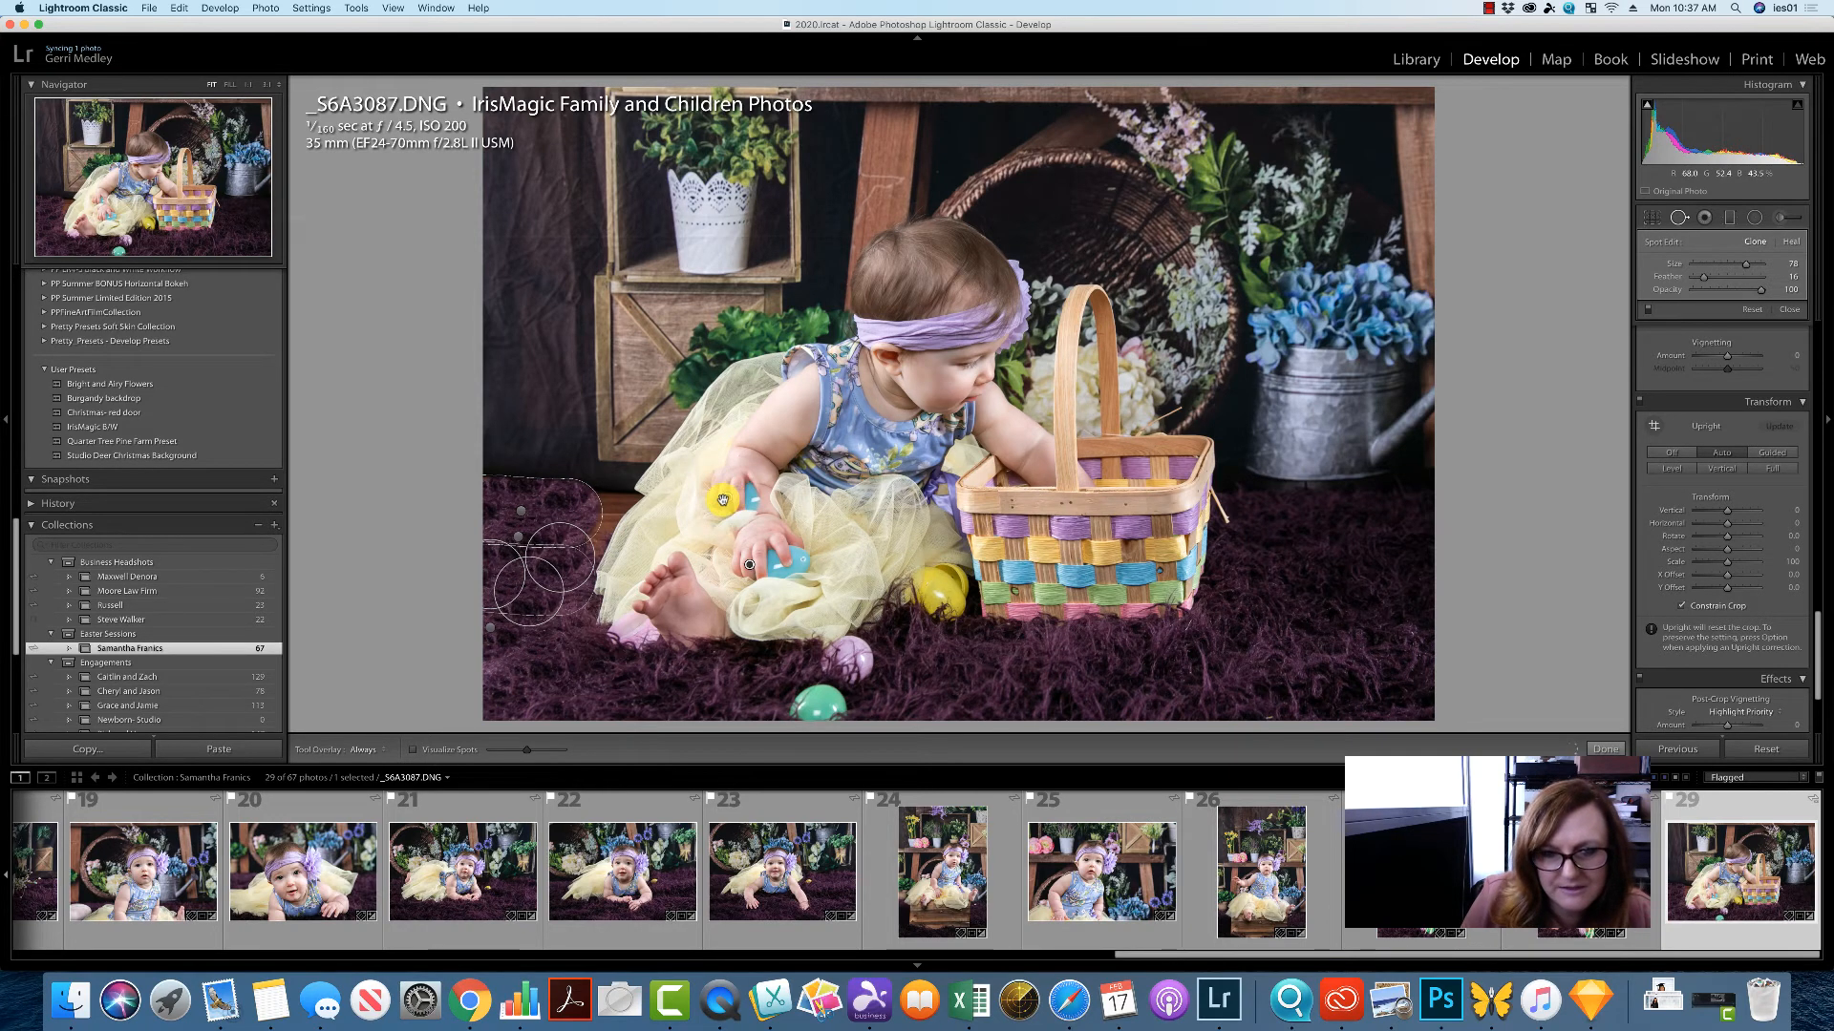
key(Delete)
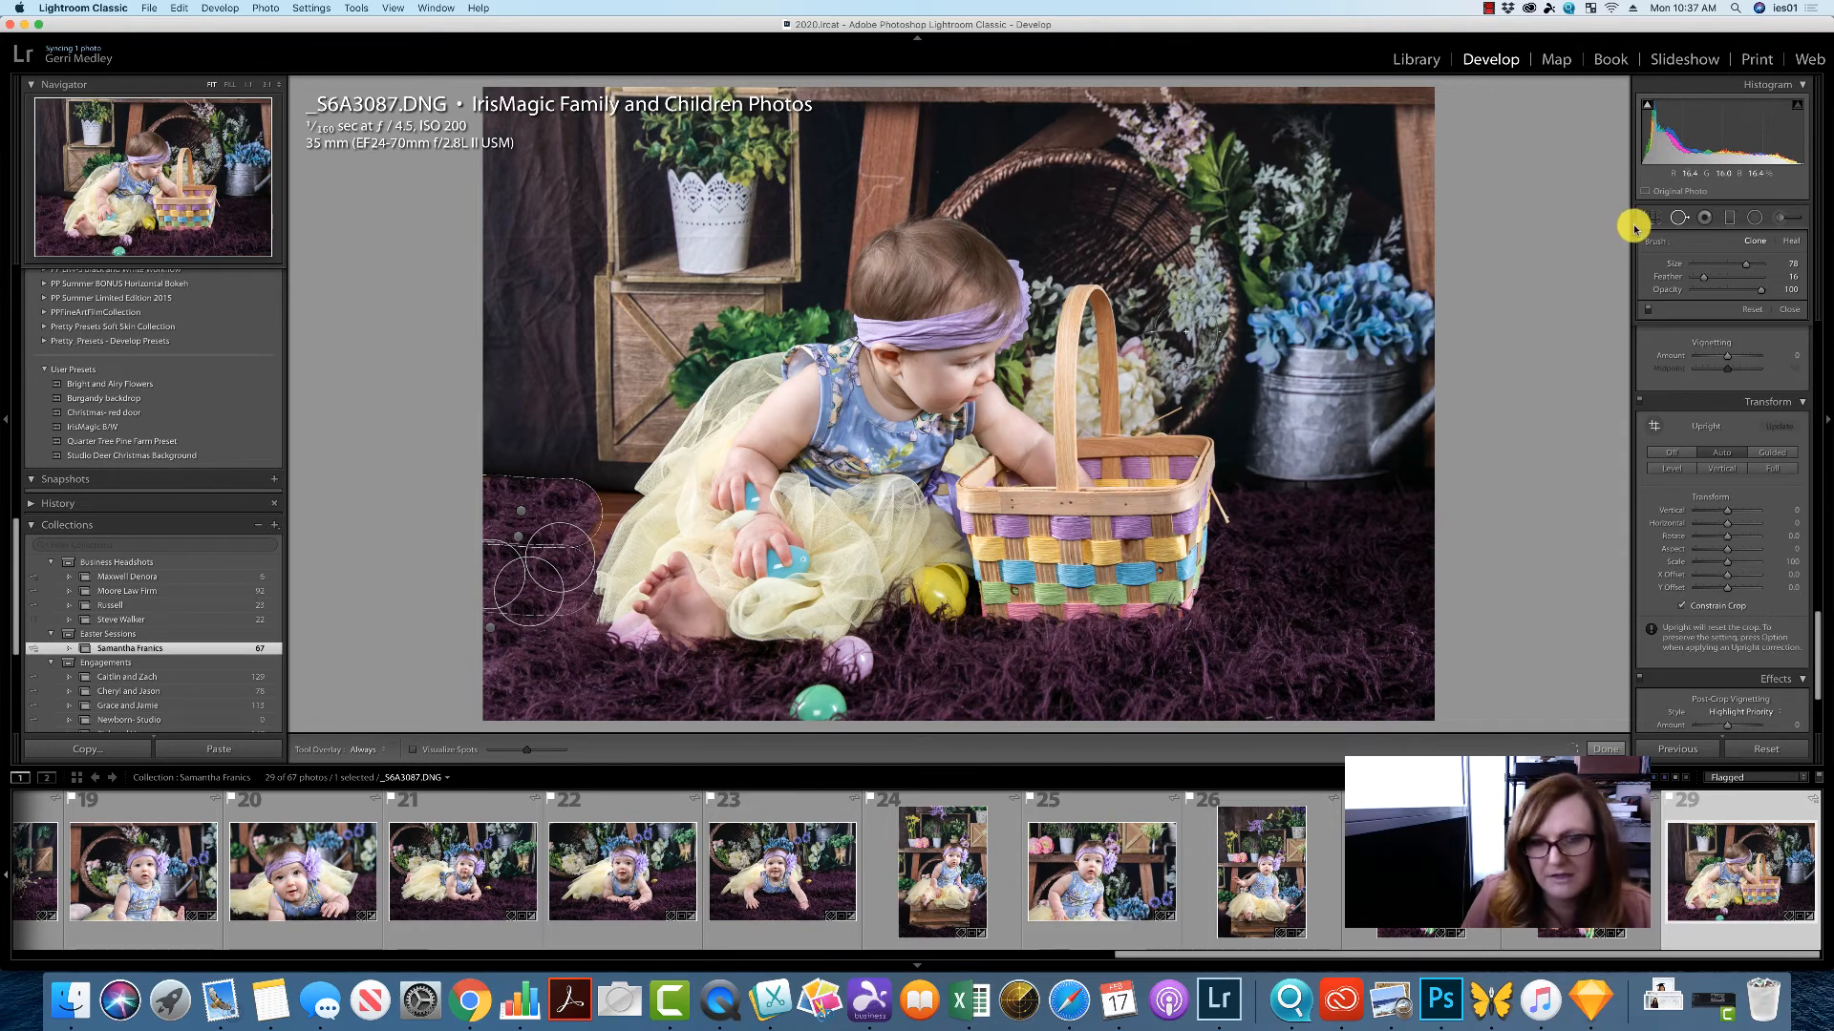
Reduce the clone brush size and cover the last floor gaps between the rug and the baby's dress with rug texture.
click(1746, 266)
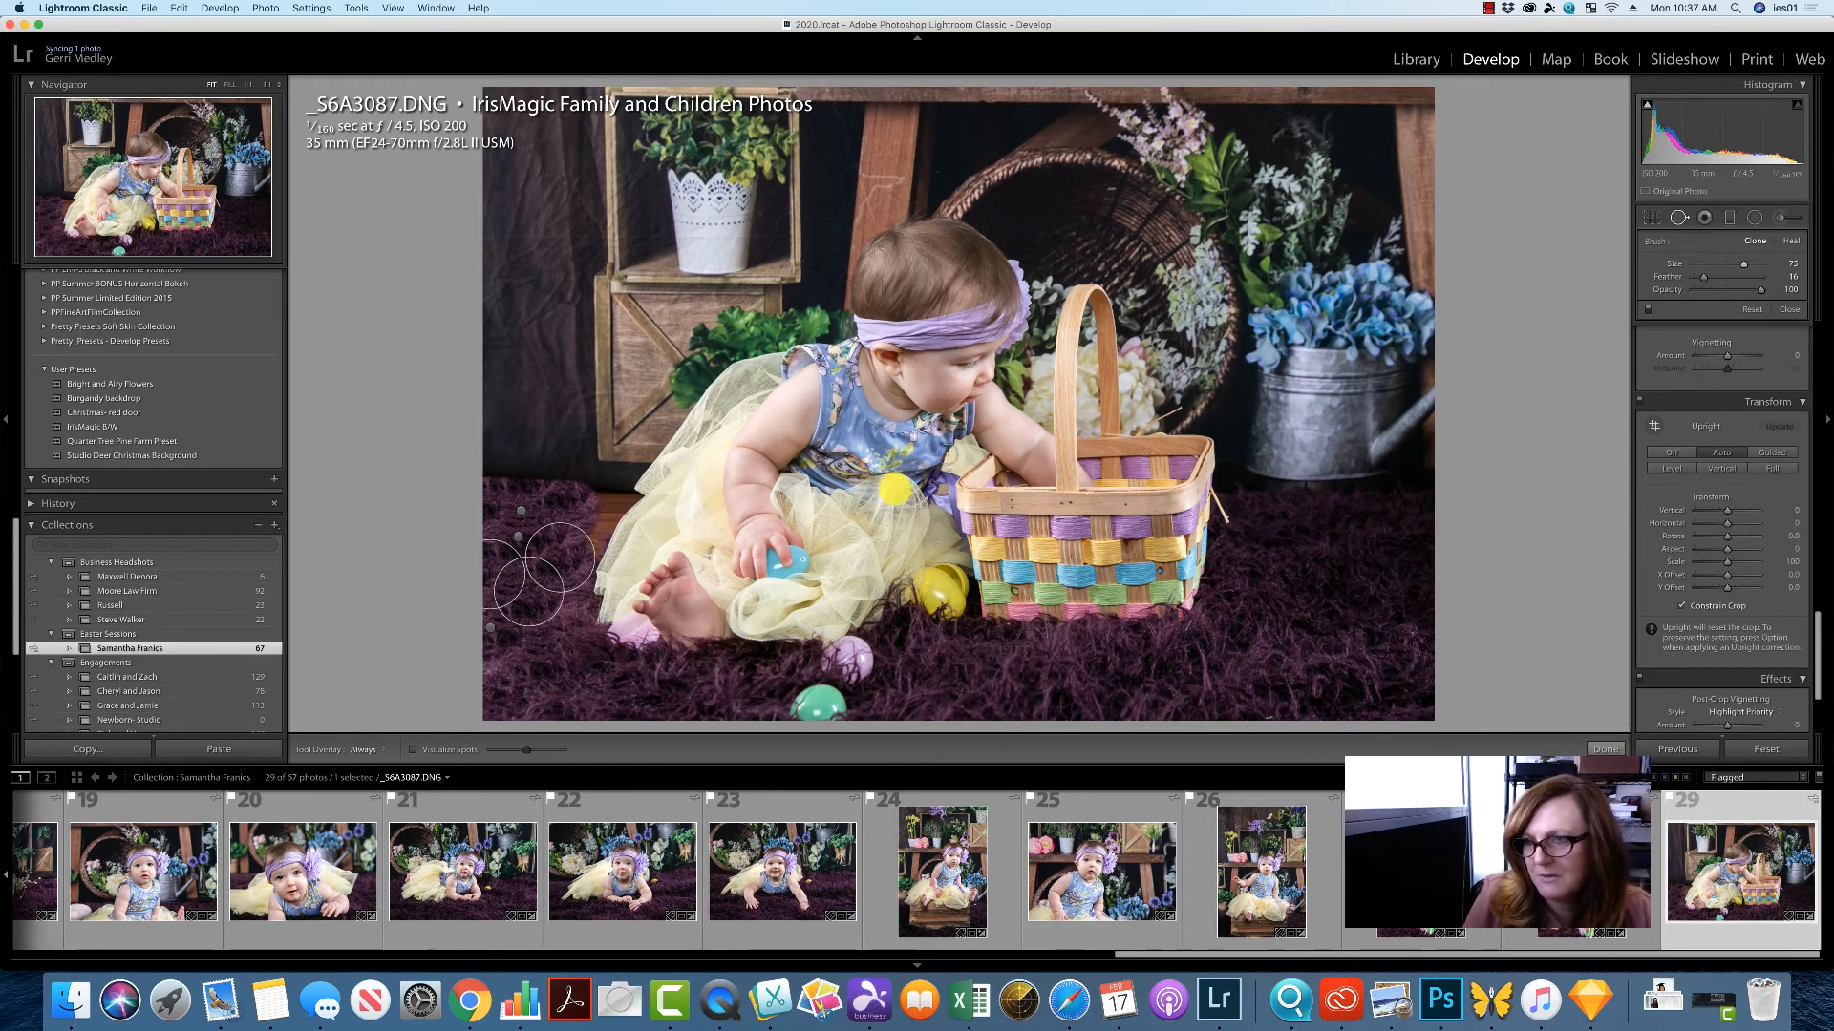
click(626, 495)
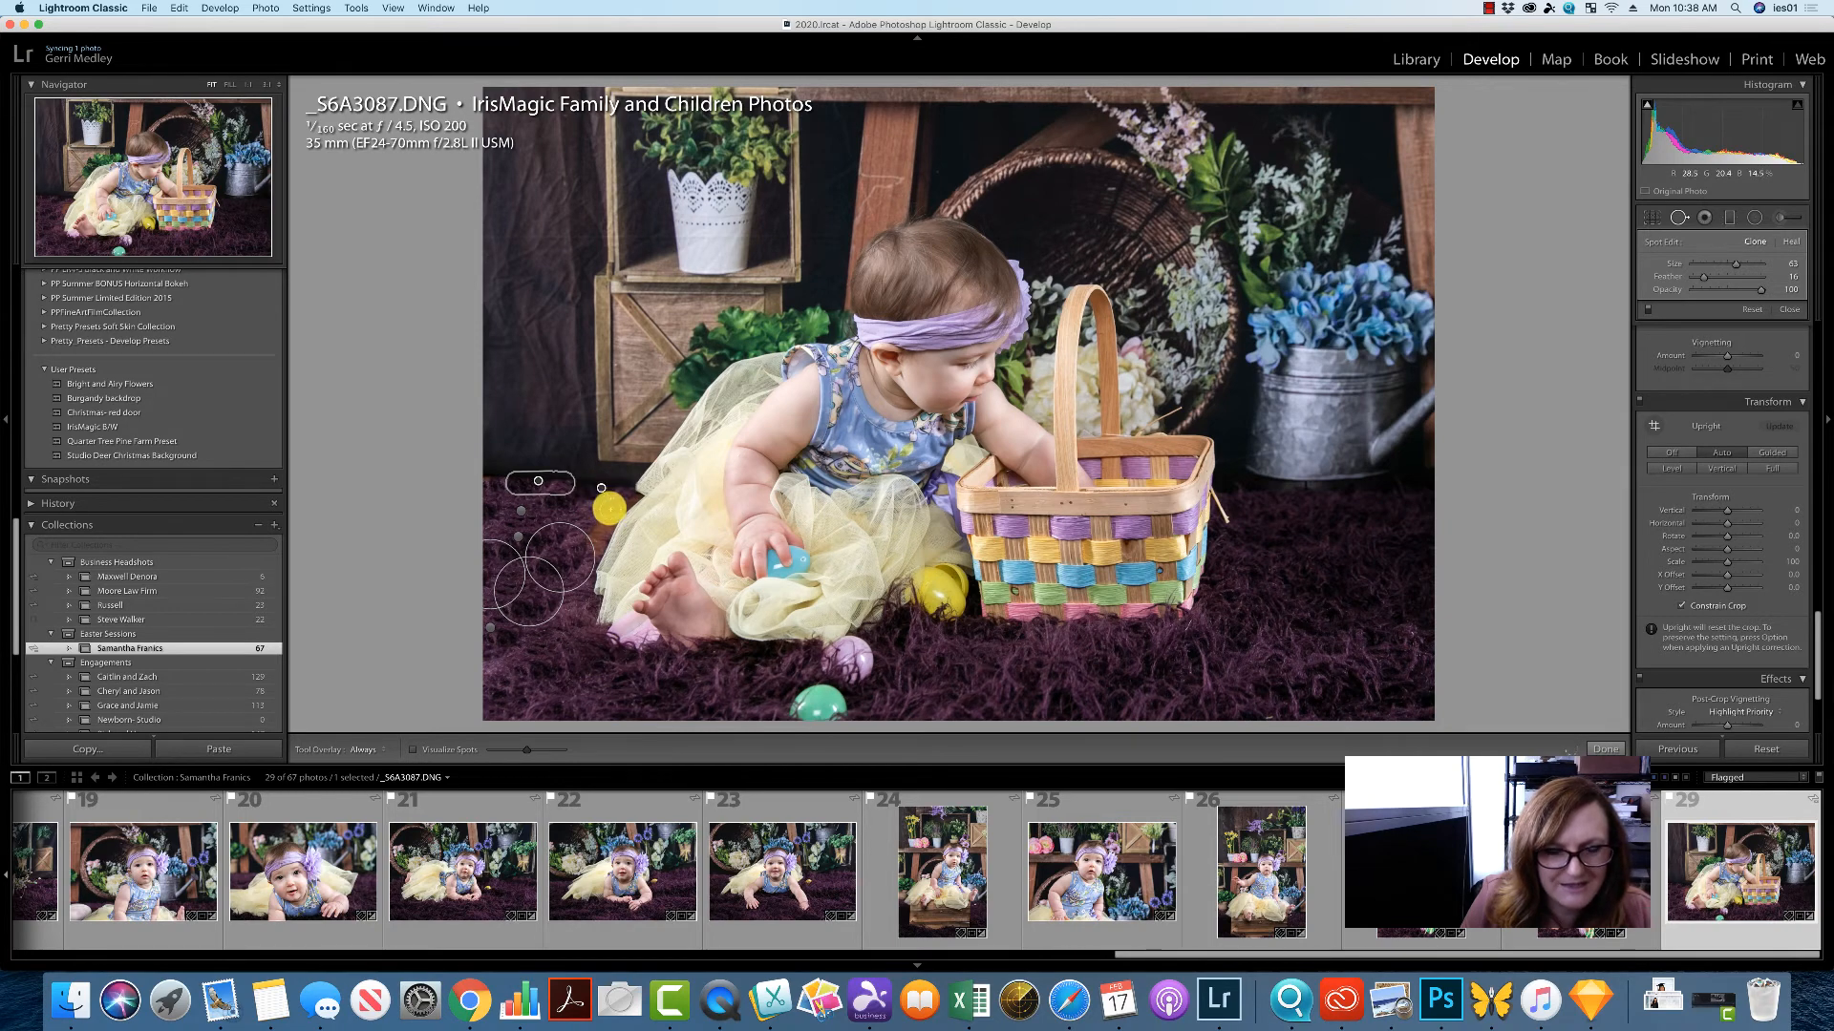
drag(616, 502, 590, 555)
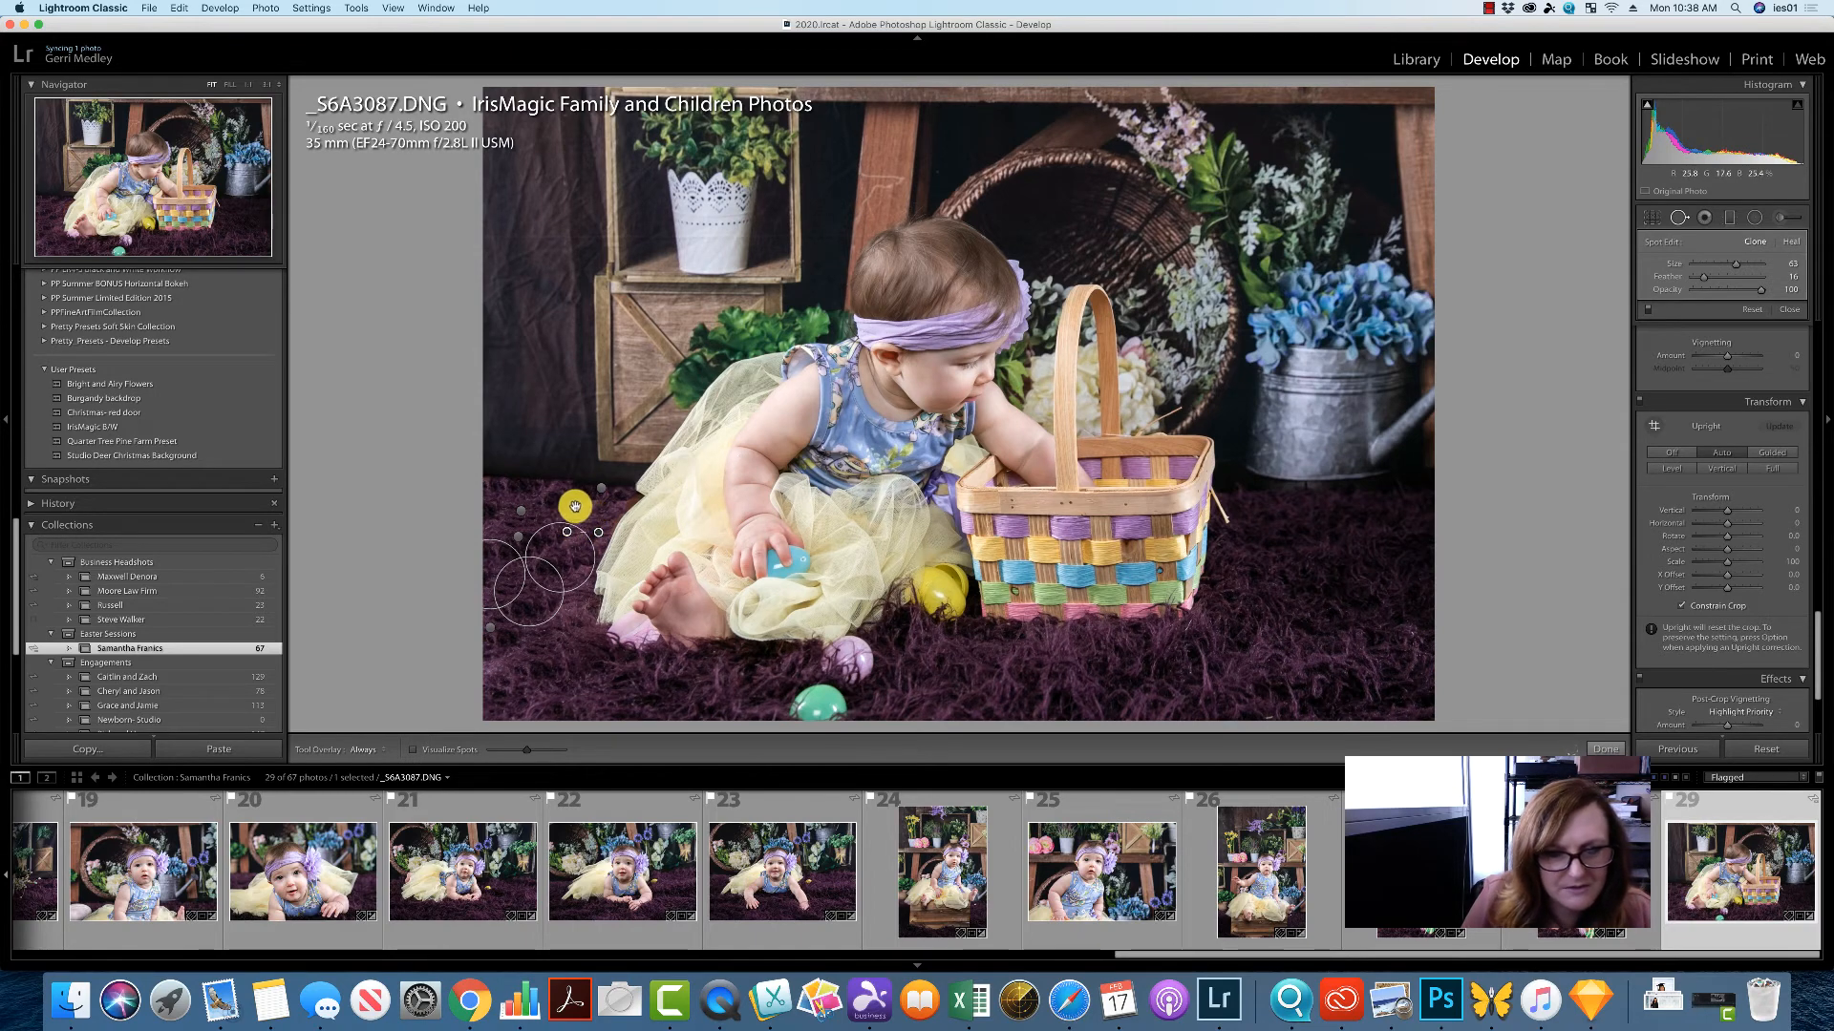
click(598, 462)
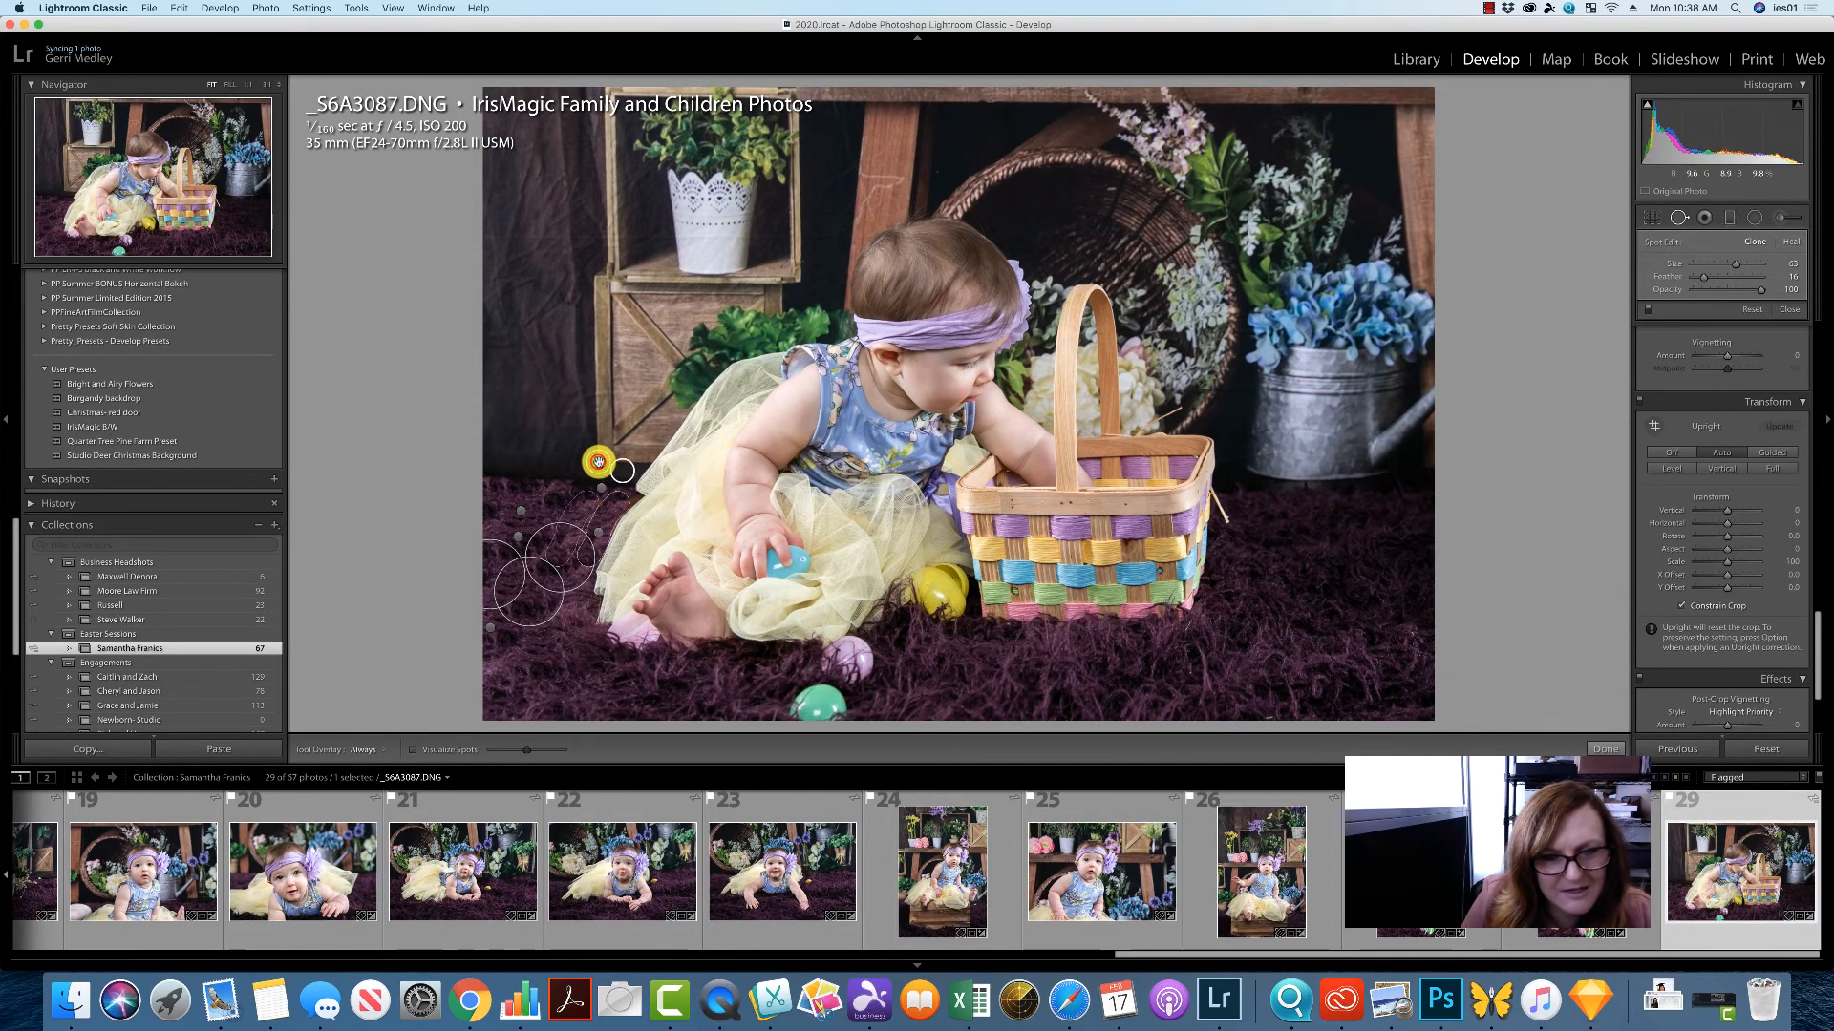
drag(598, 462, 618, 507)
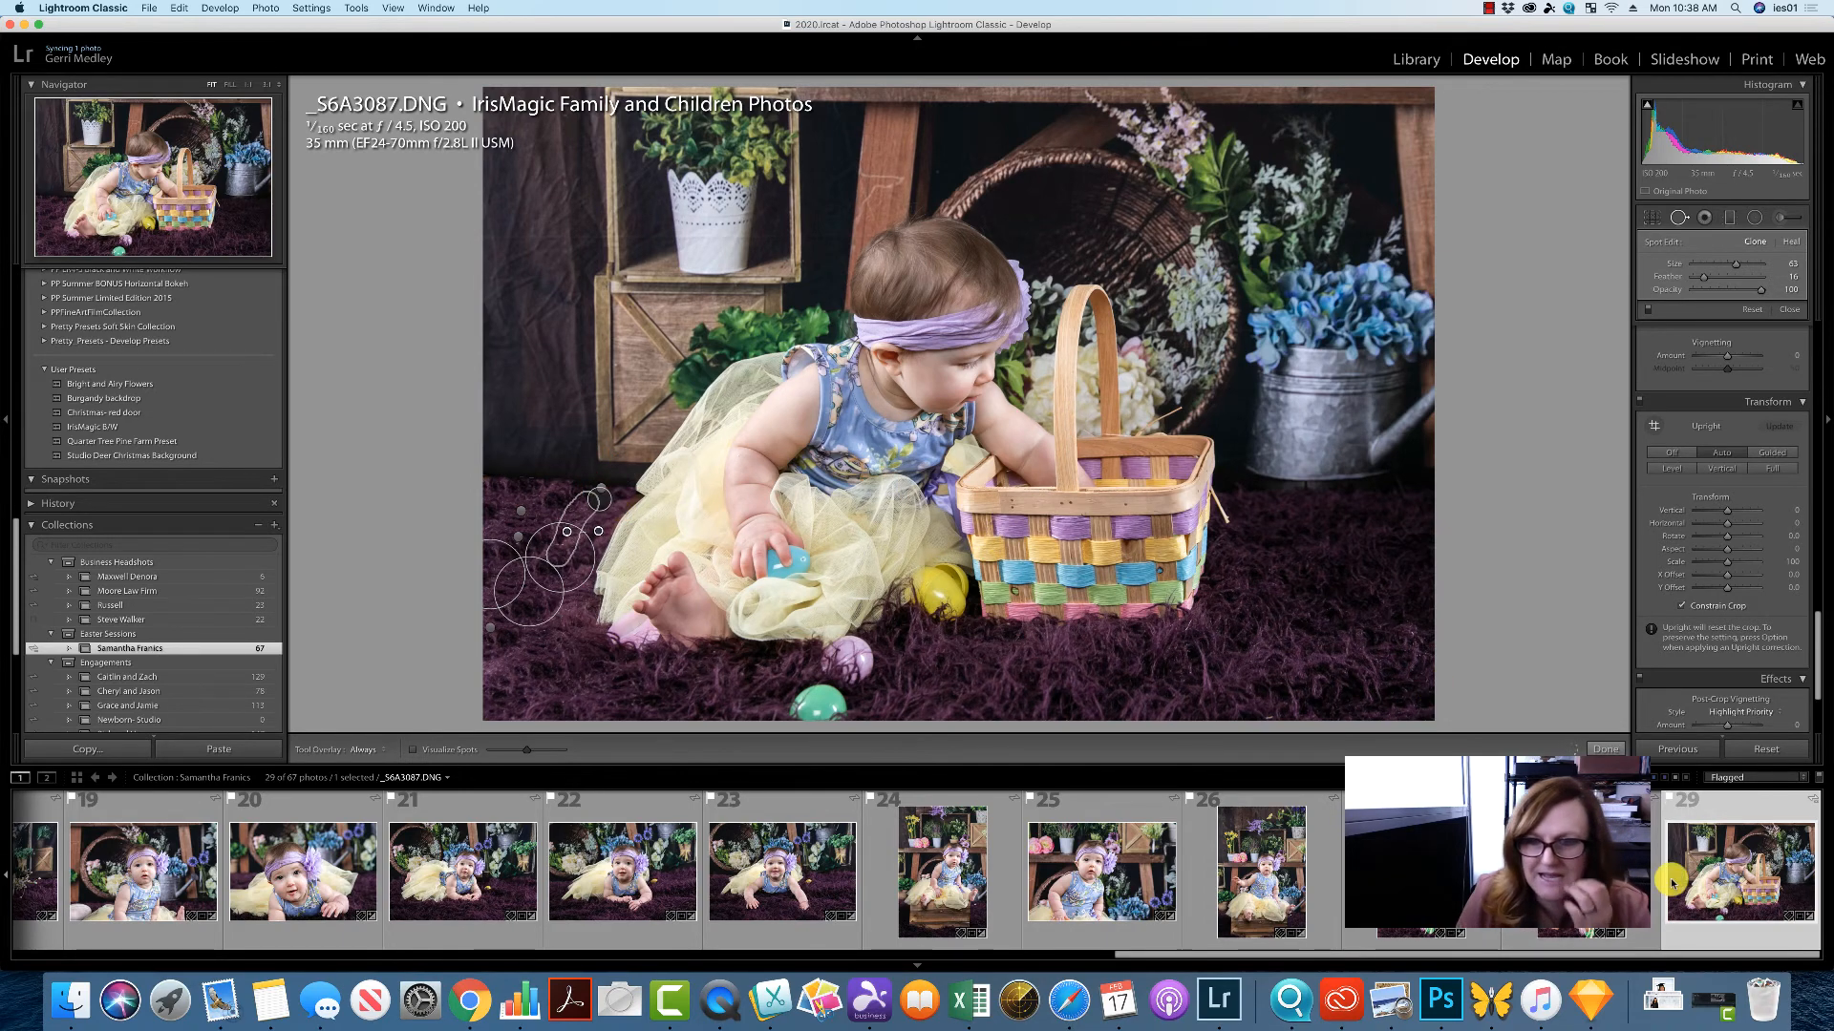
Clone rug texture over the yellow egg beside the baby in _S6A3065 using size 76 and Feather 50.
drag(1644, 958, 1506, 965)
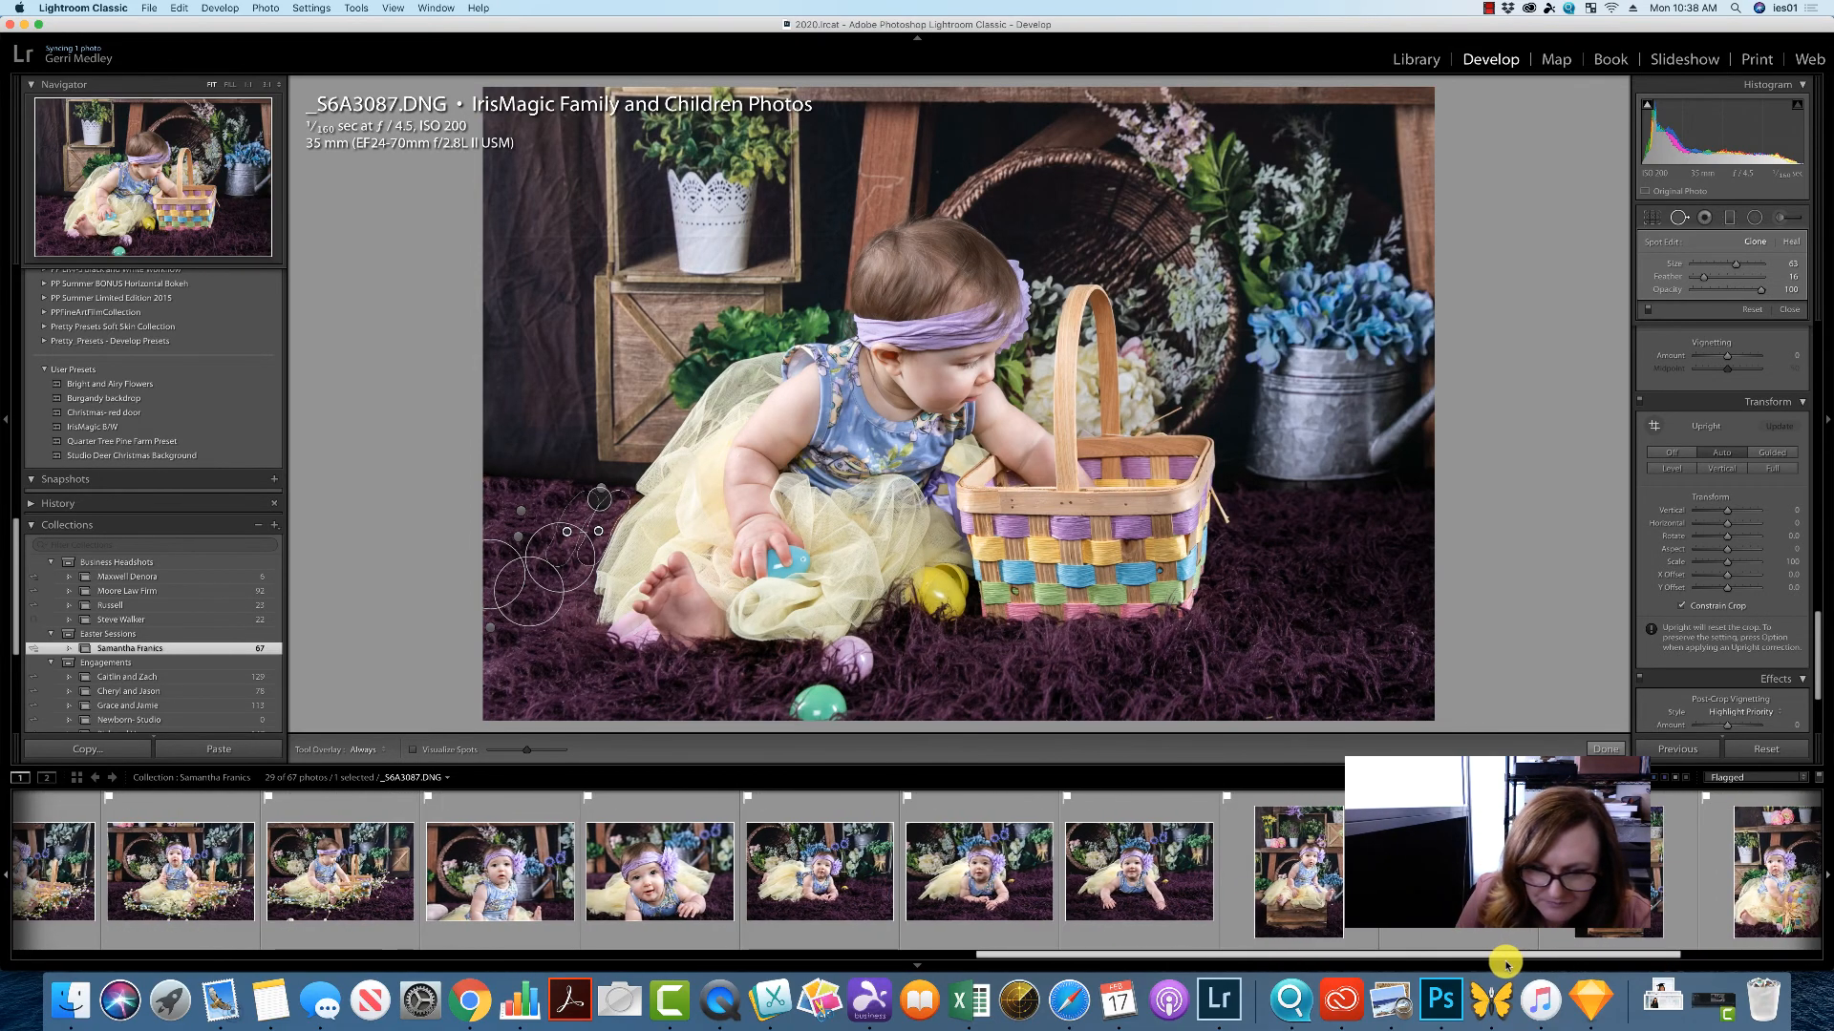
click(810, 888)
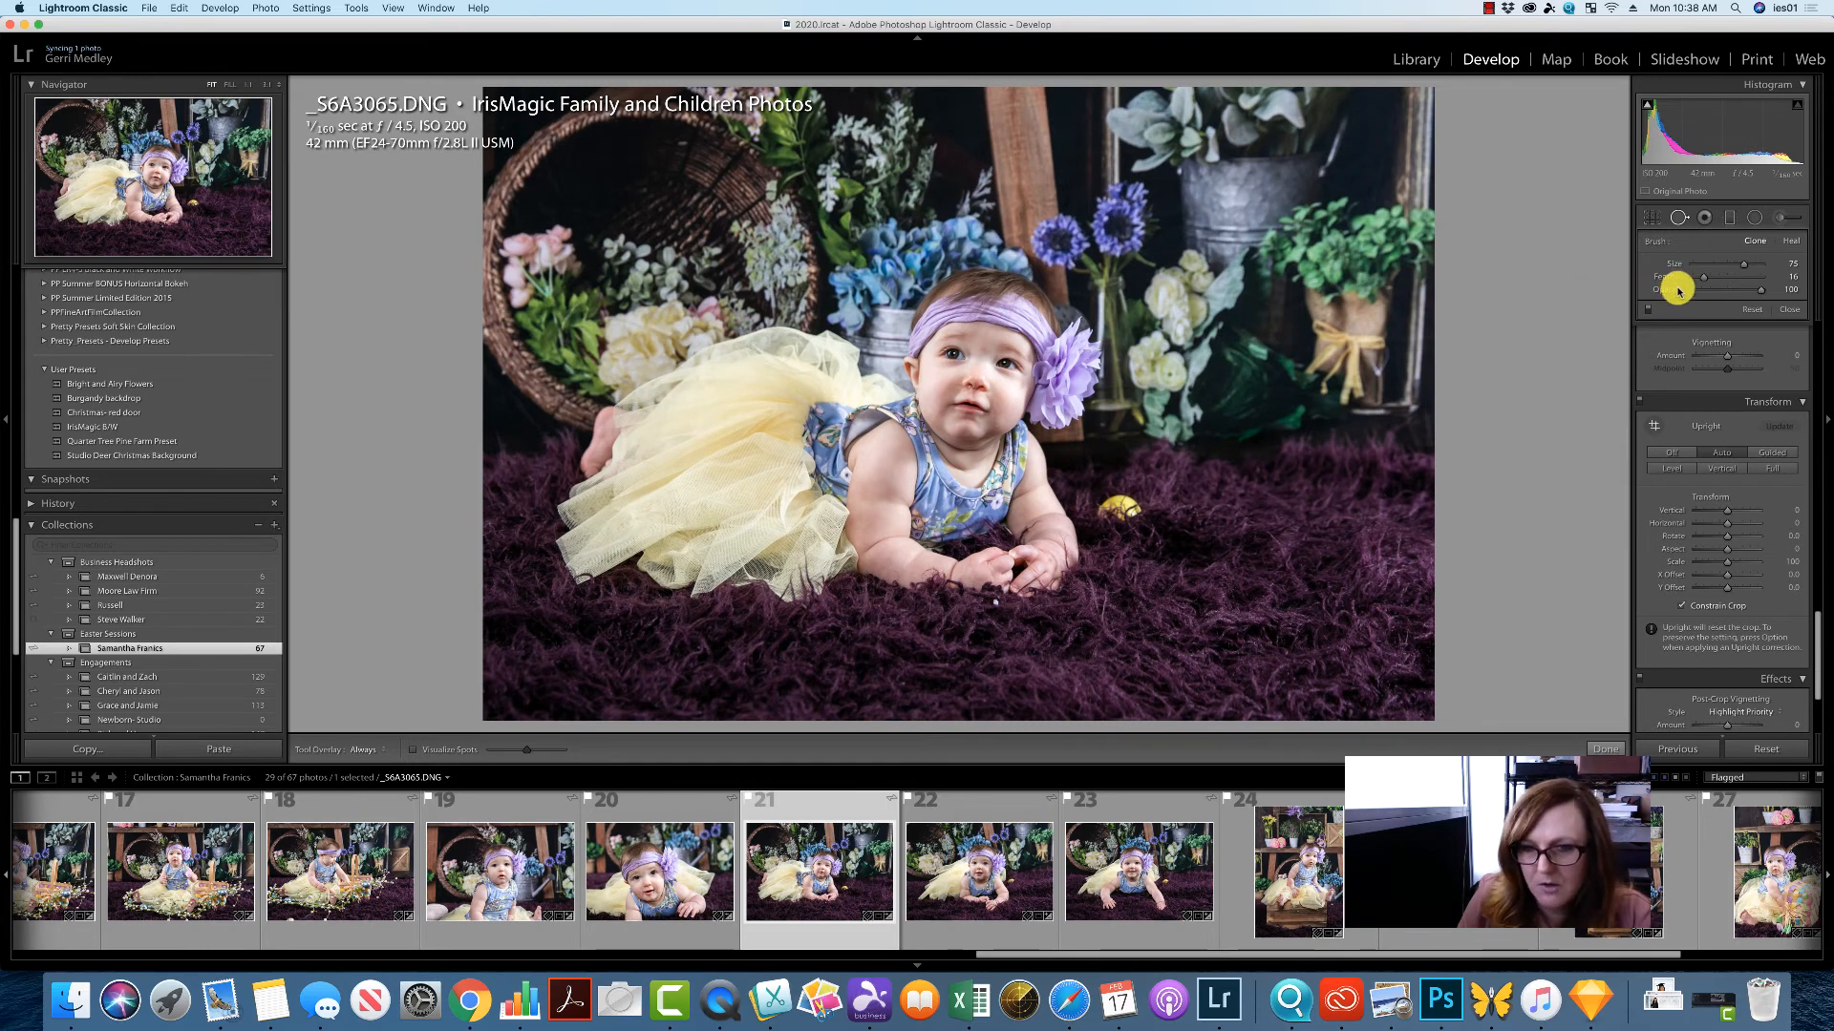
mouse_move(1742, 265)
mouse_down()
mouse_move(1707, 276)
mouse_move(1727, 277)
mouse_up()
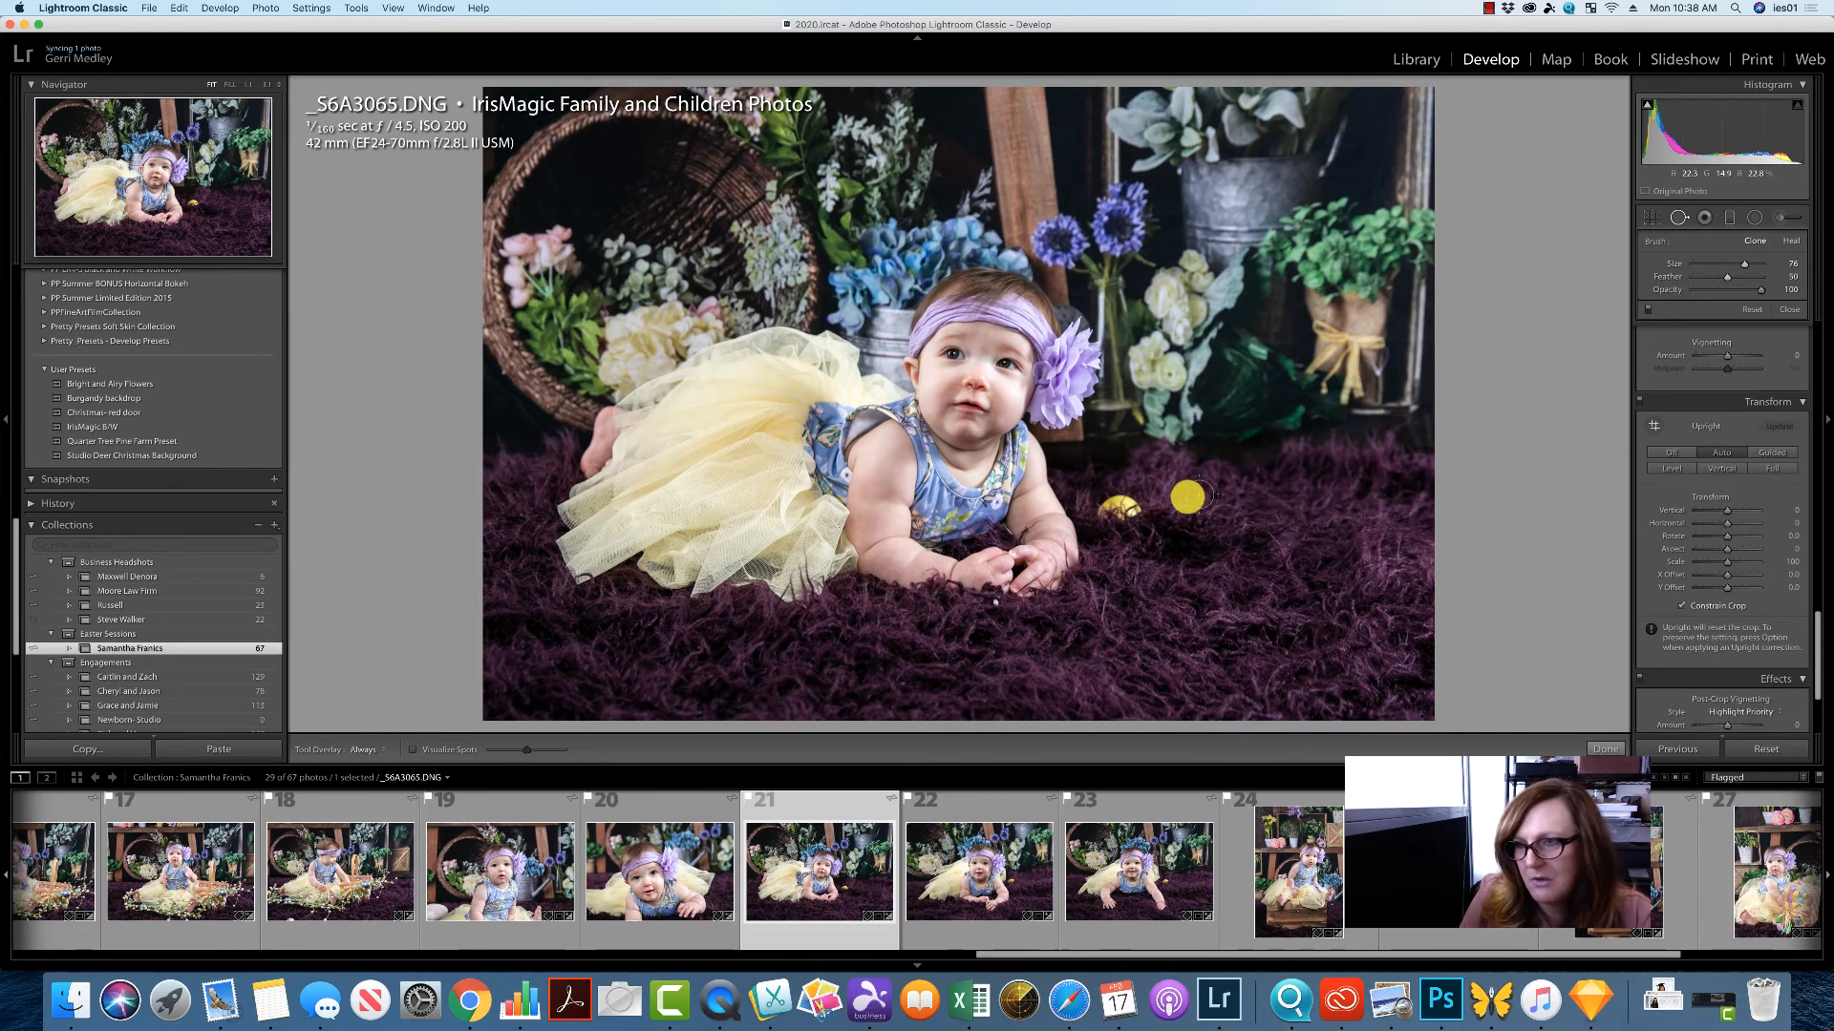
click(1117, 506)
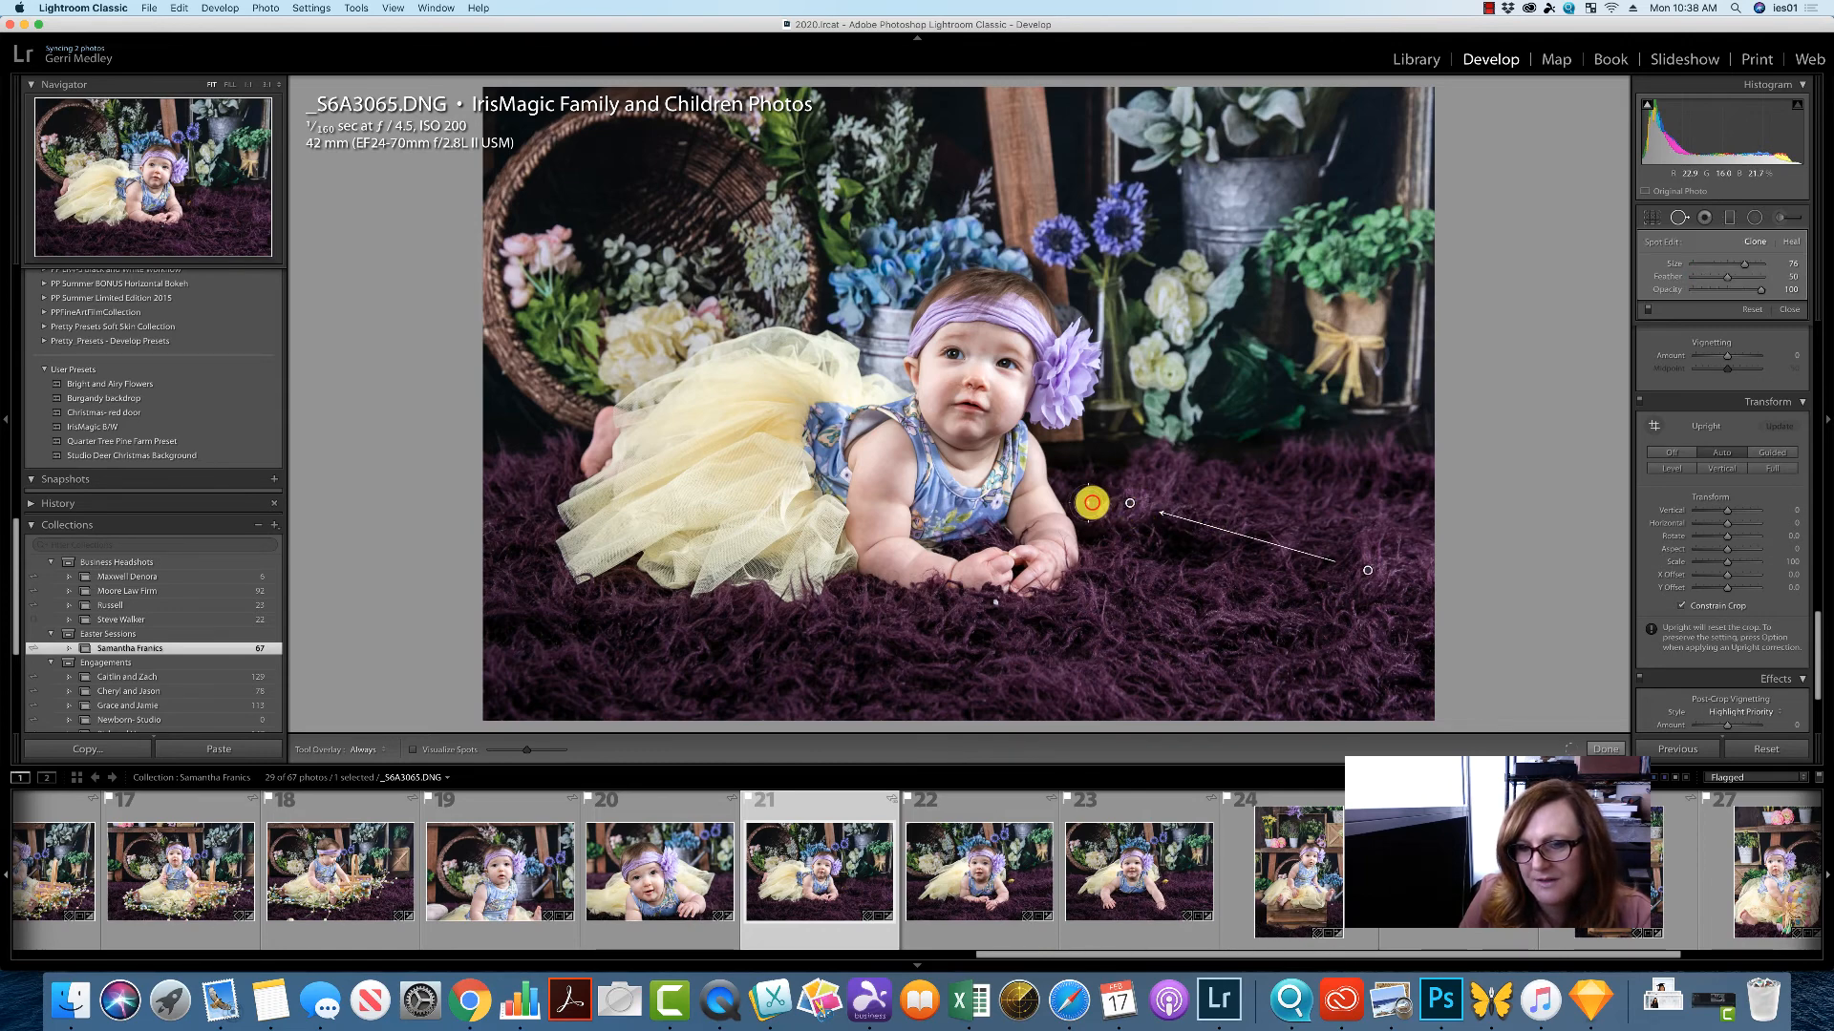
click(1091, 502)
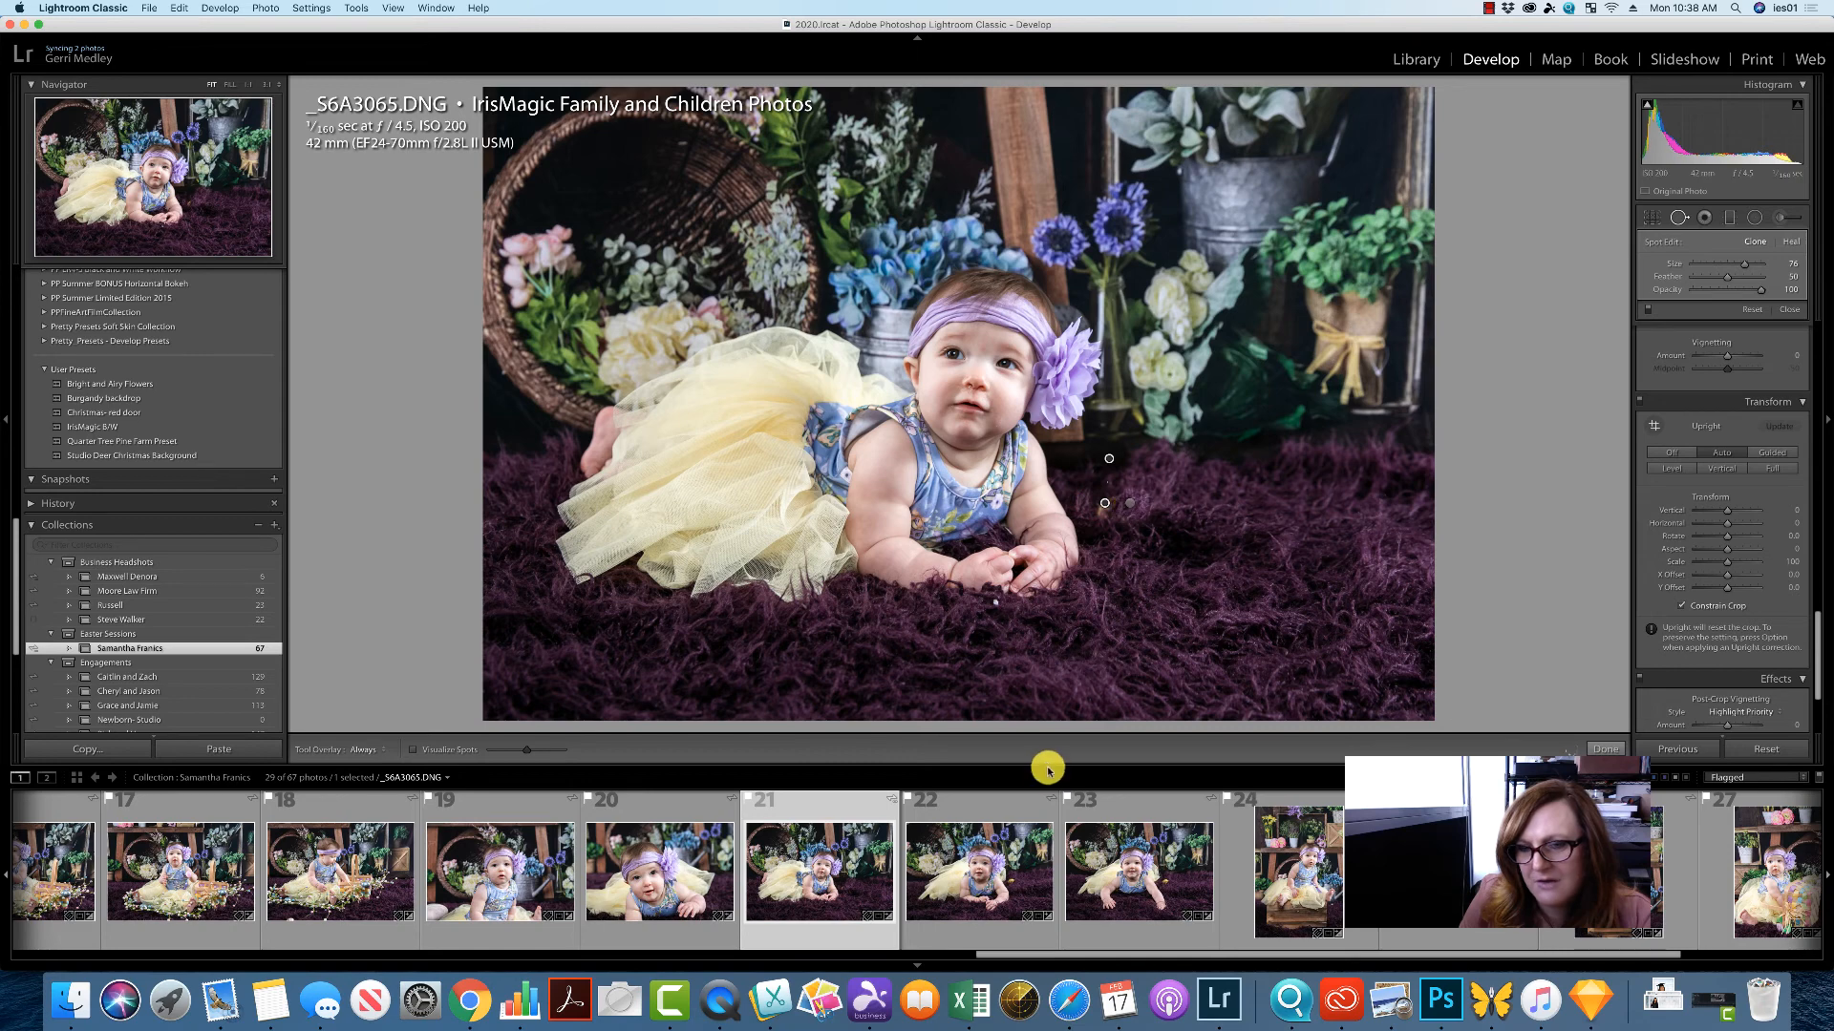
Clone rug texture over the yellow egg behind the baby's arm in both _S6A3068 and _S6A3071.
click(953, 880)
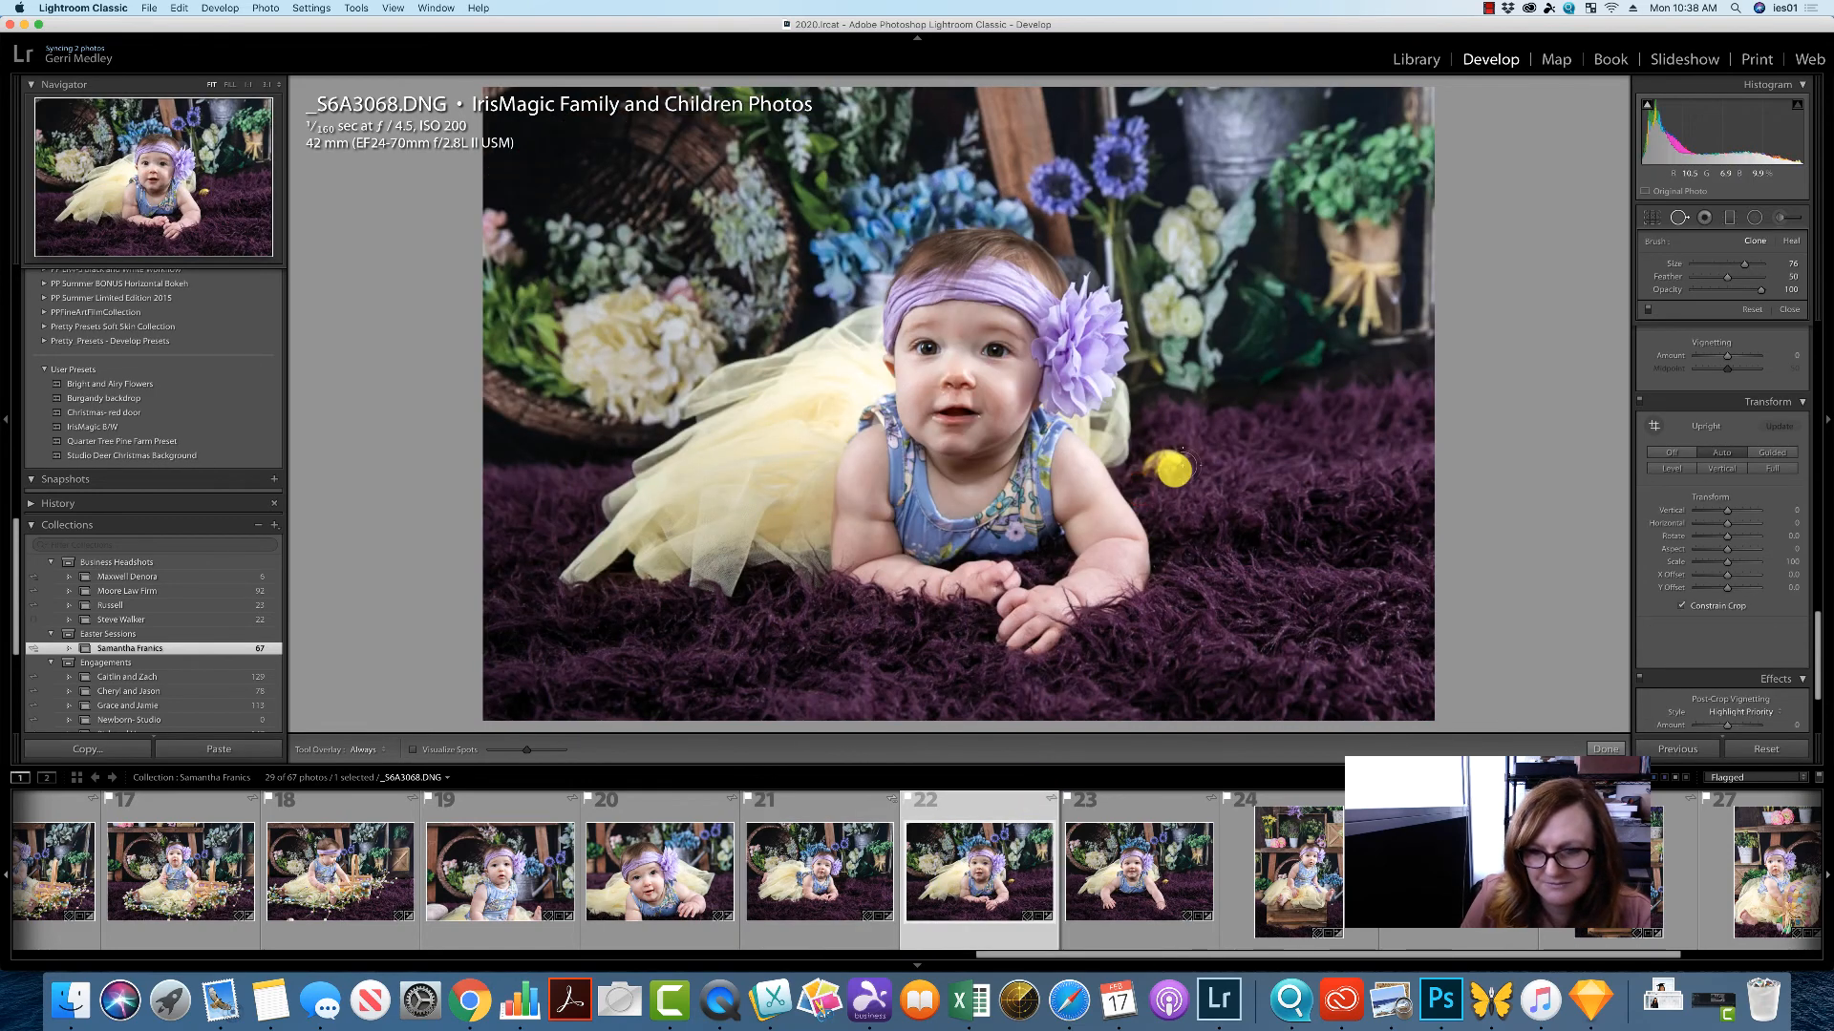
drag(1180, 451, 1182, 451)
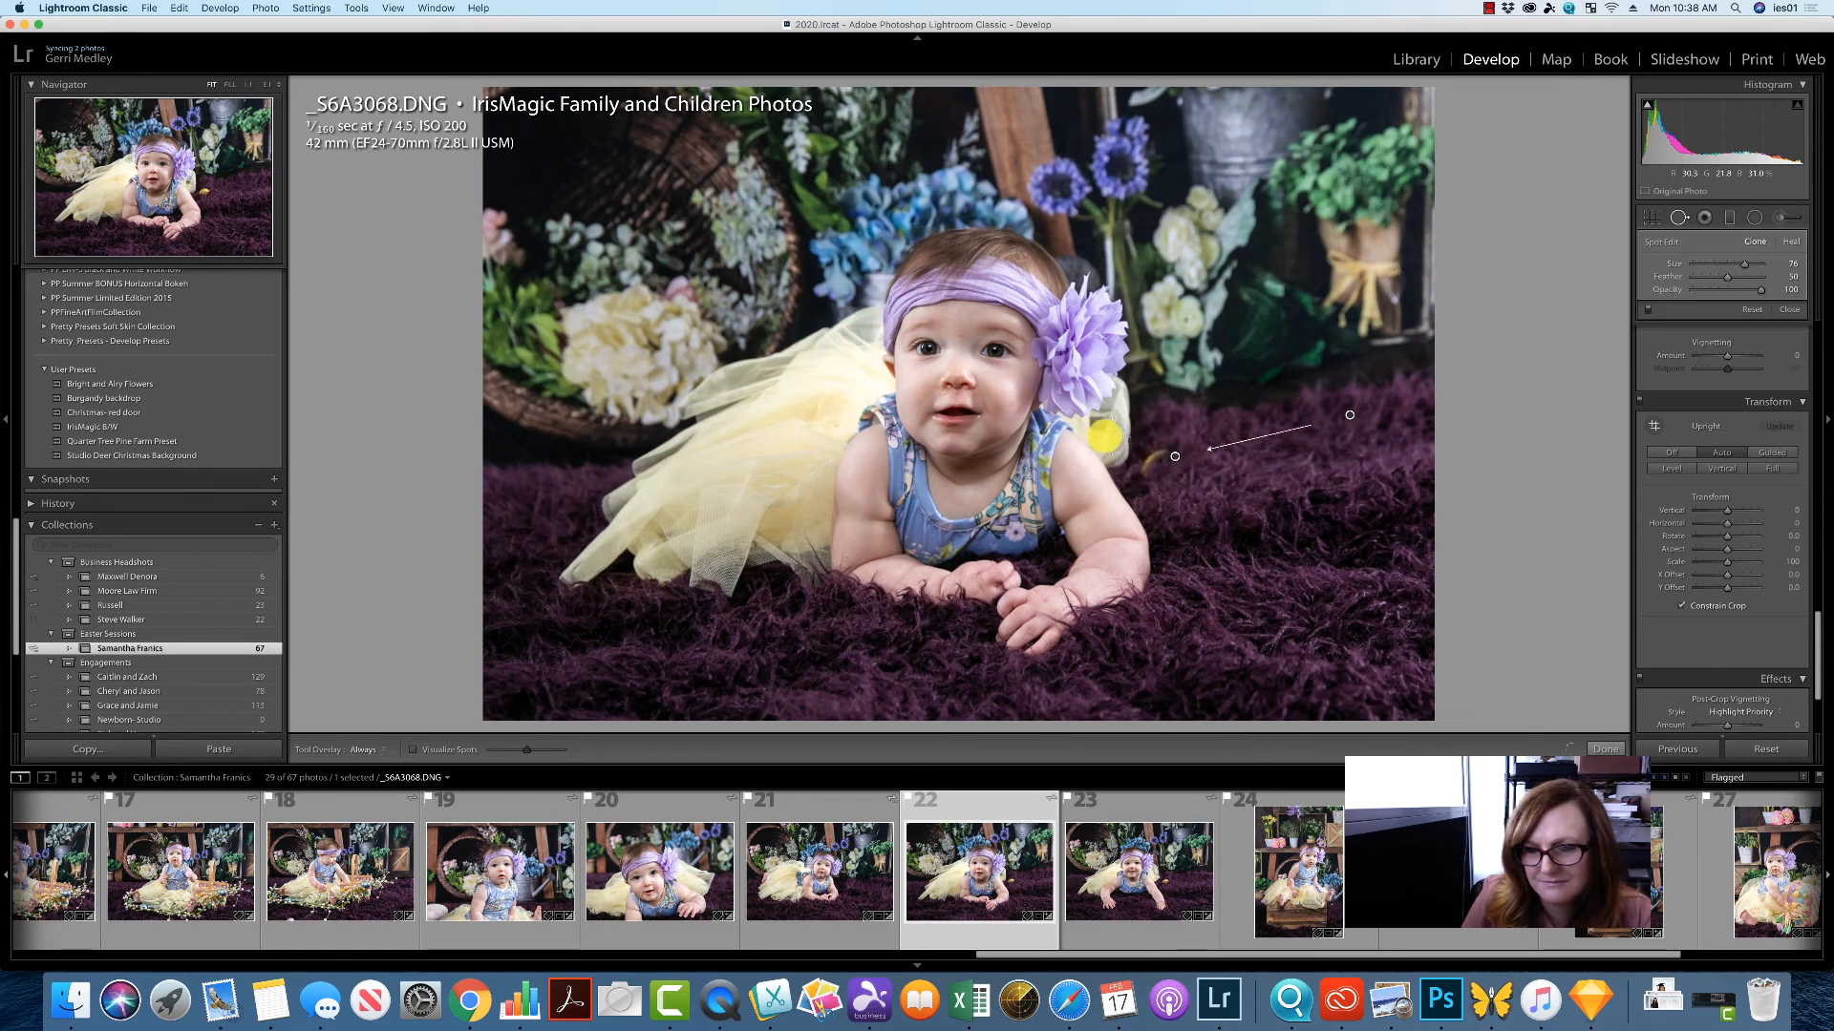
drag(1154, 432, 1151, 470)
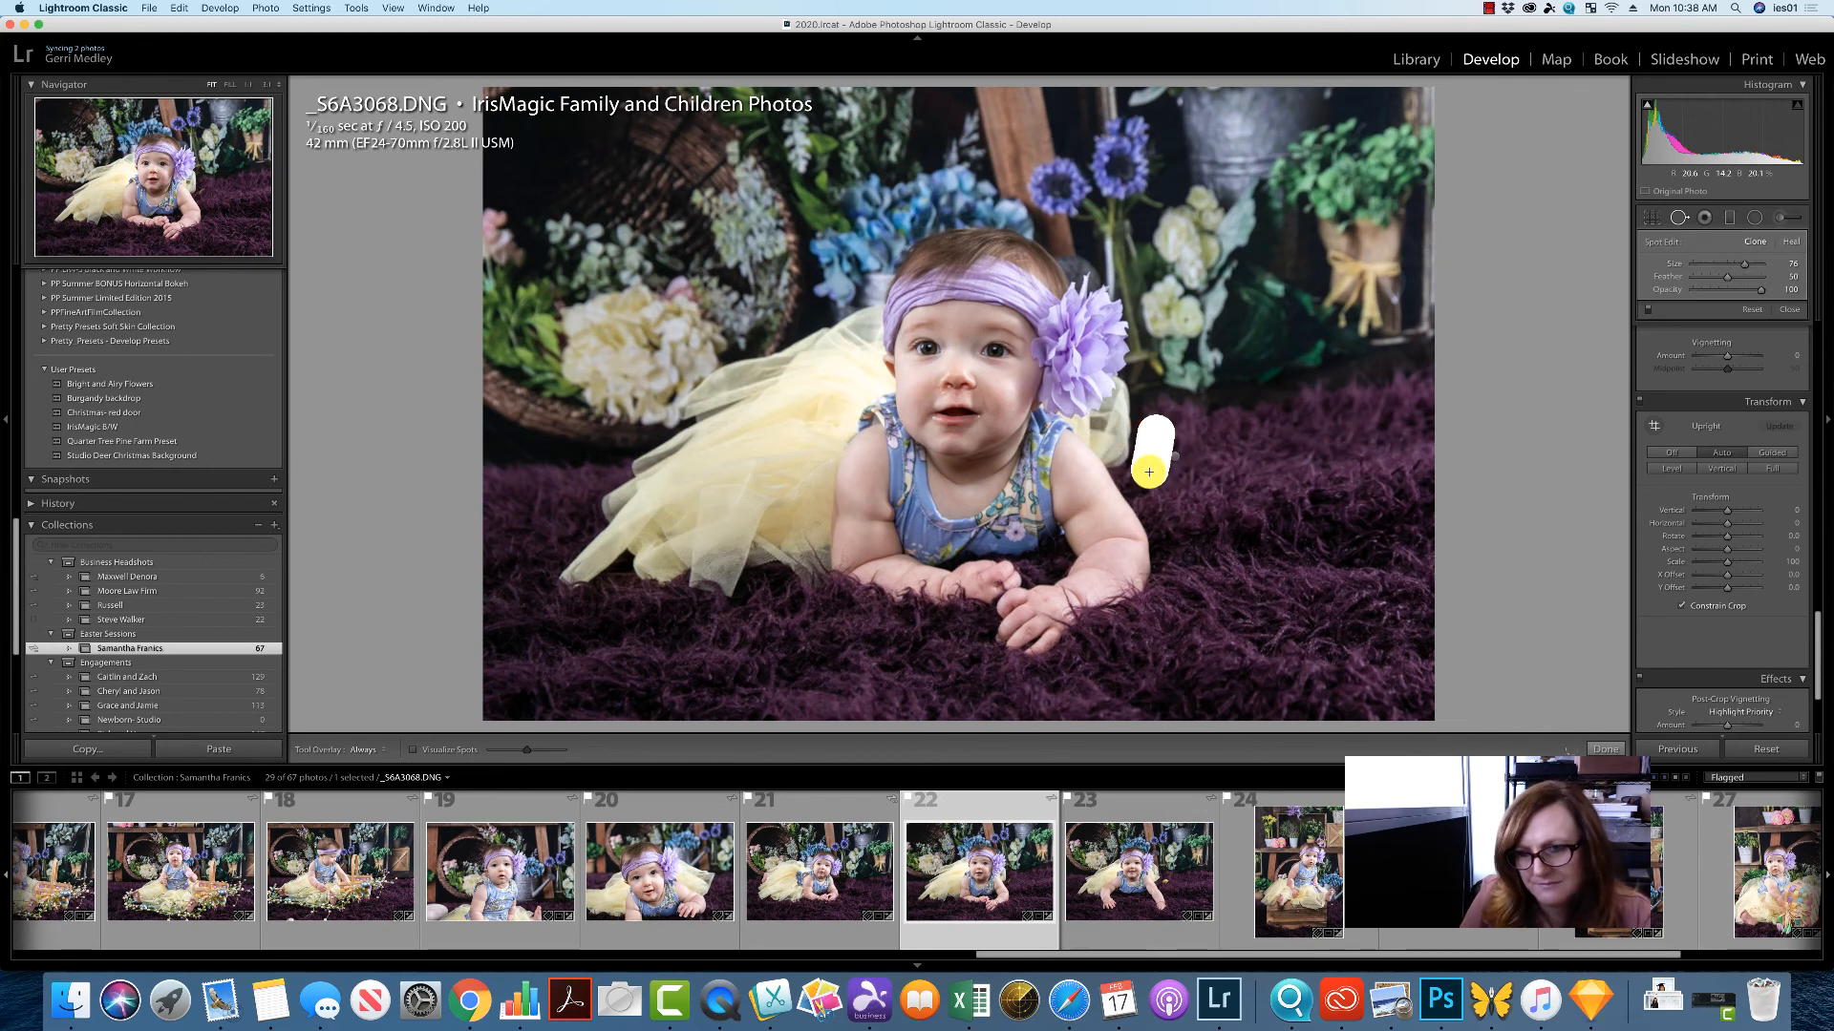
click(1139, 870)
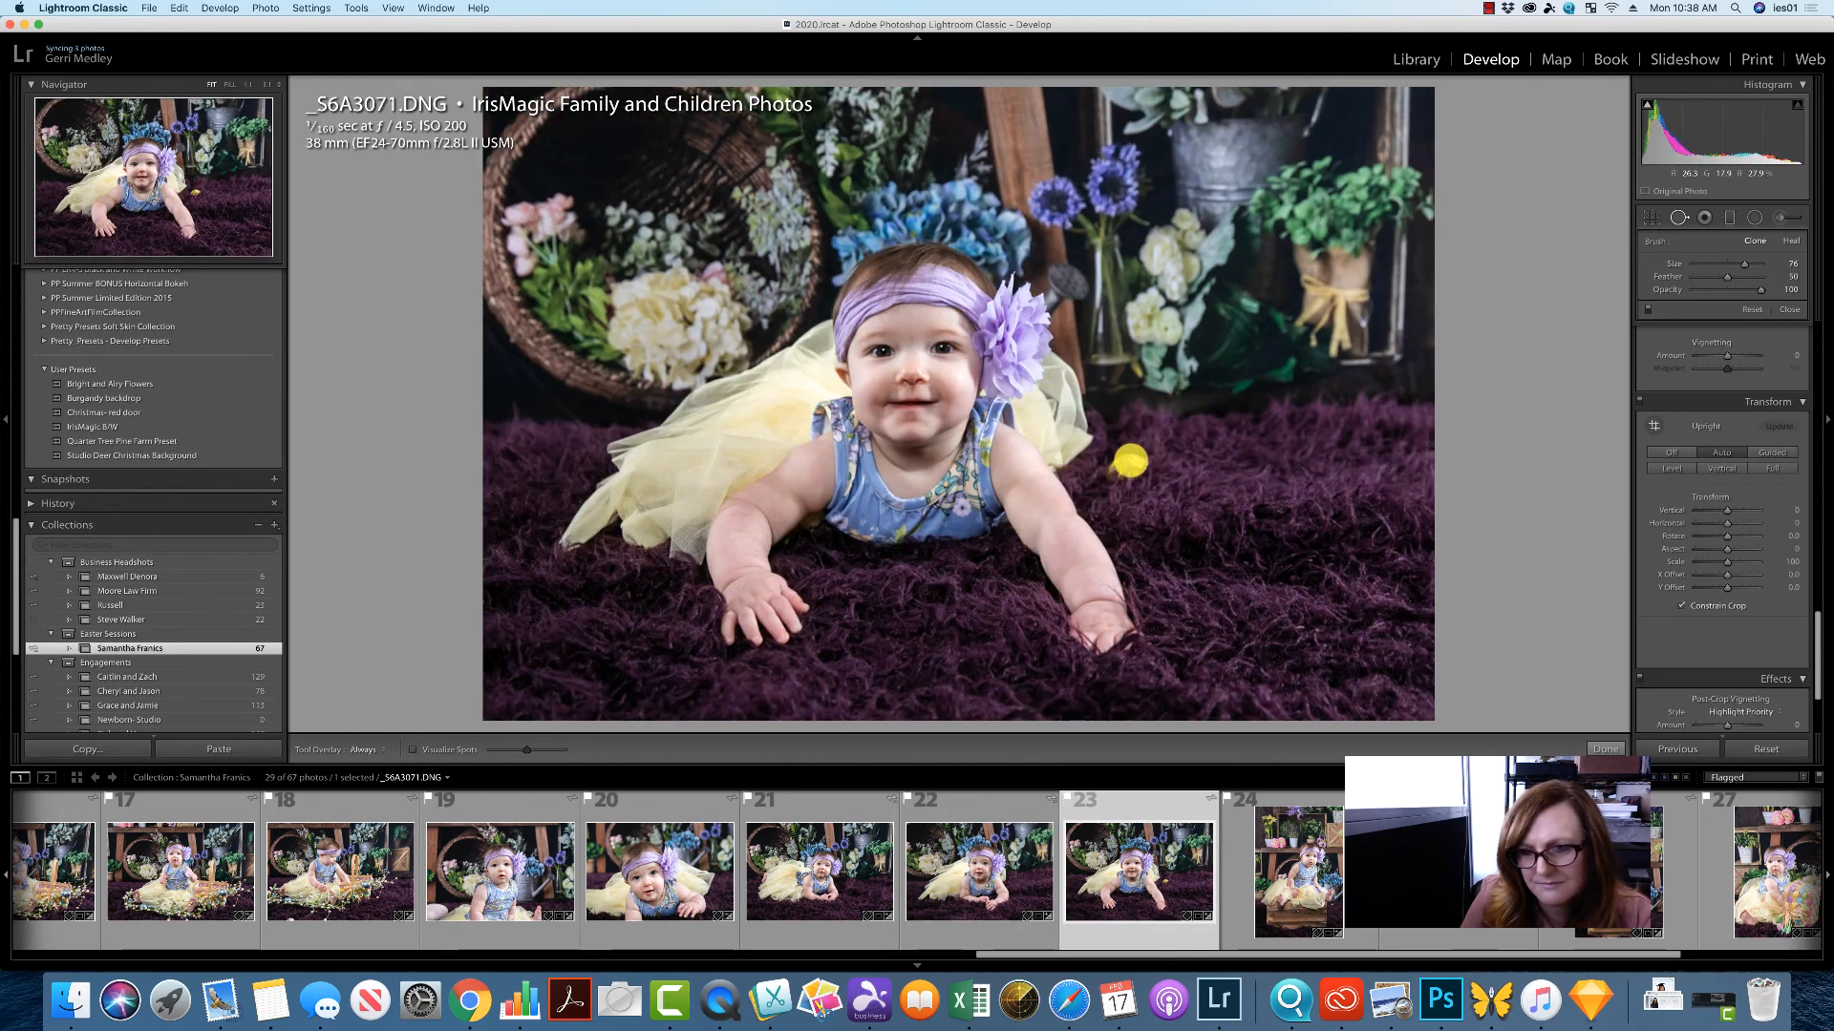
drag(1109, 465, 1128, 469)
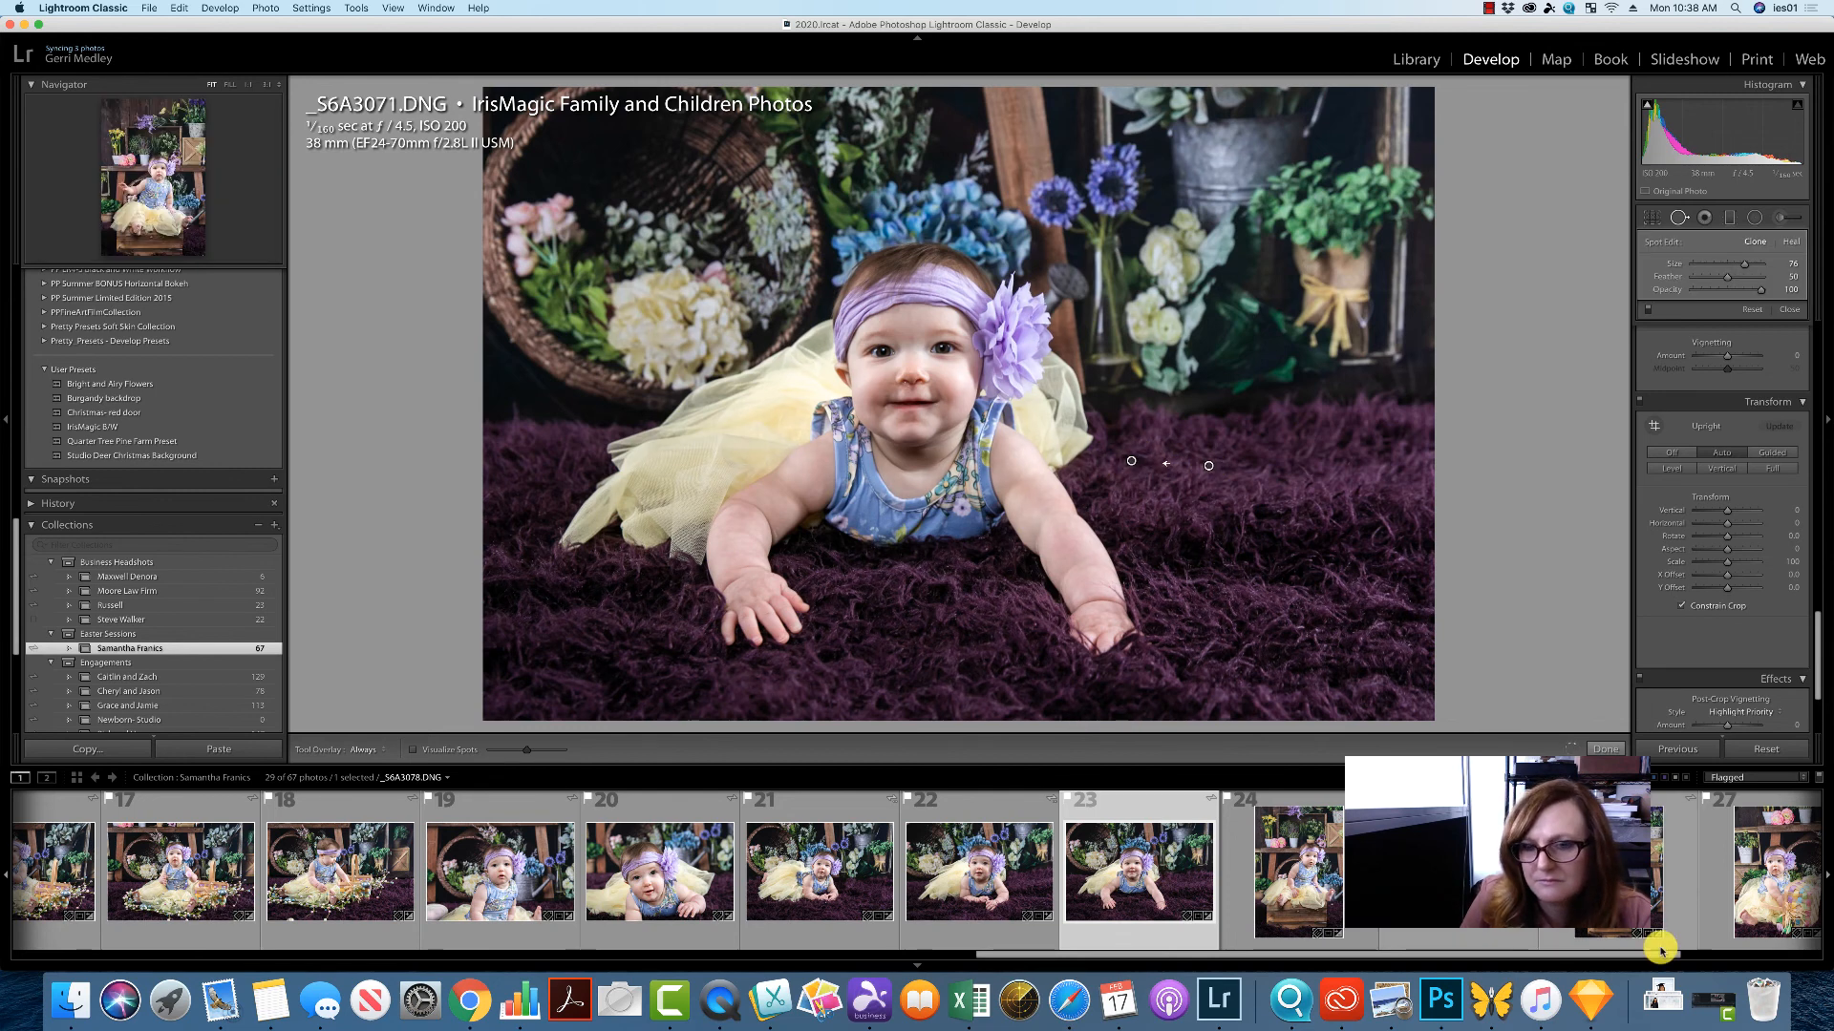
Display _S6A3085, look back through the flagged photos in the filmstrip, and switch to Camtasia.
drag(1691, 955, 1806, 925)
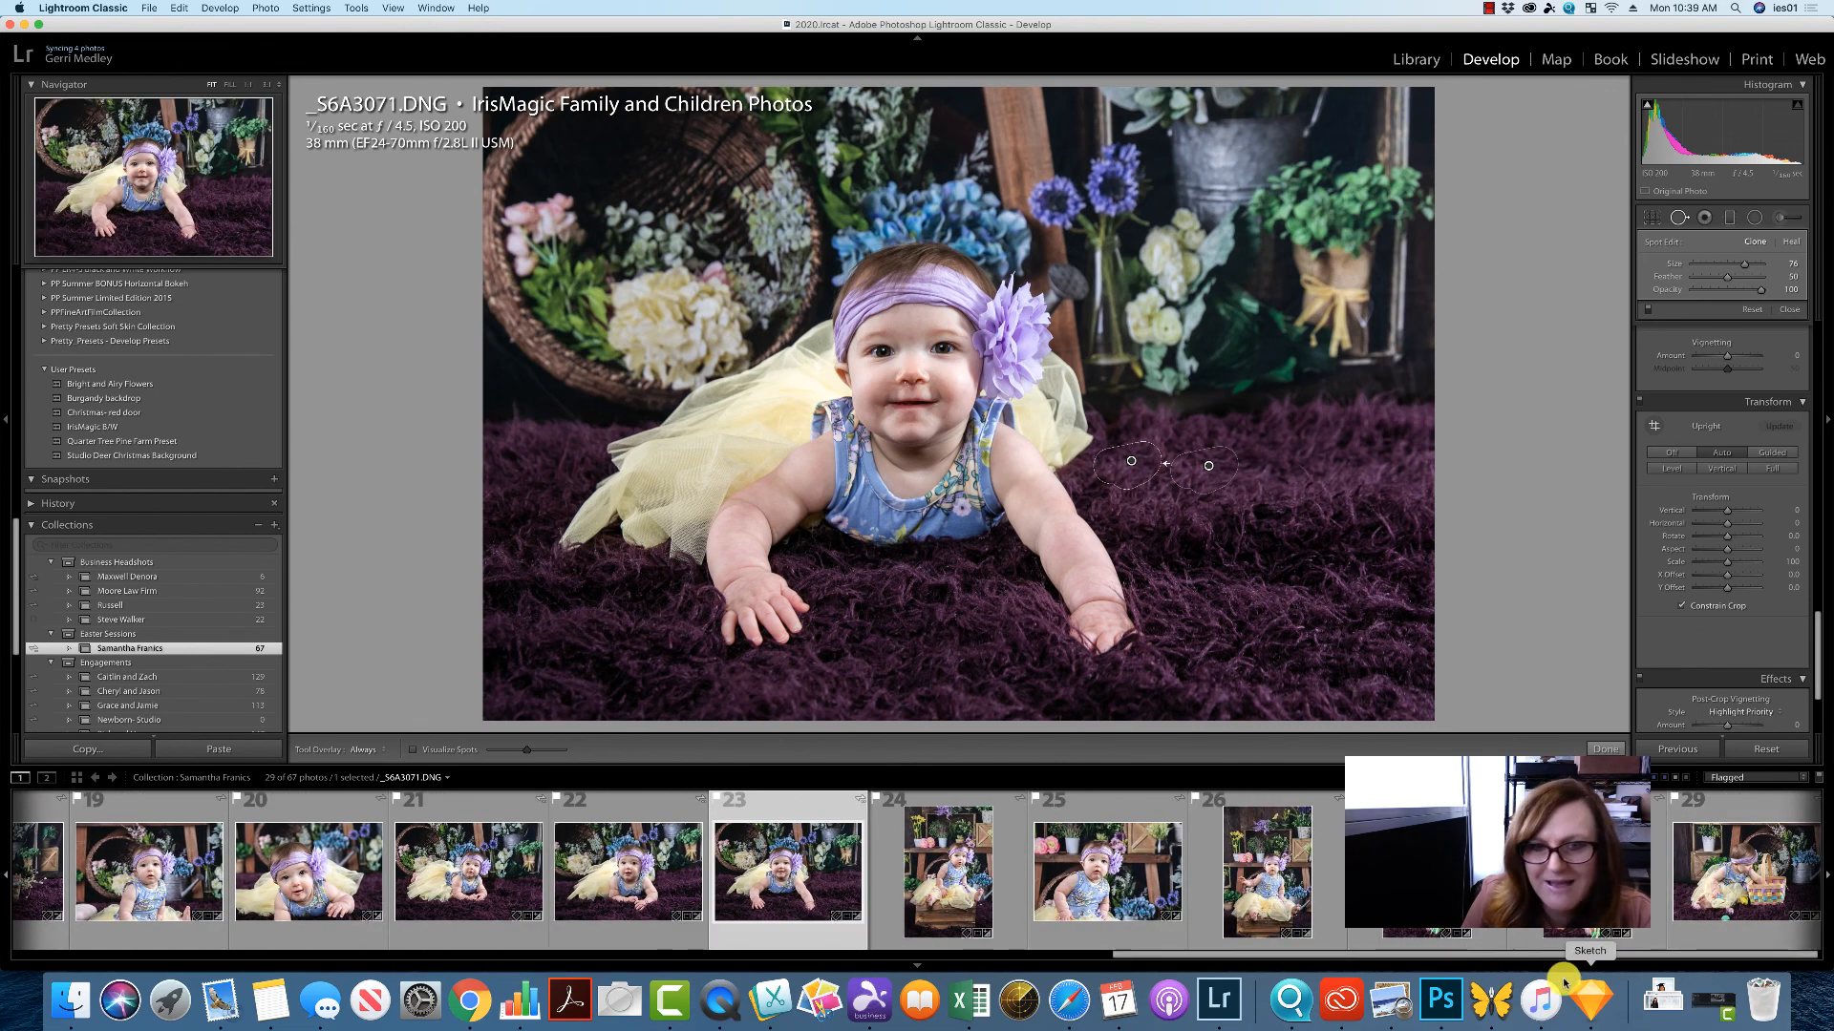
click(1530, 946)
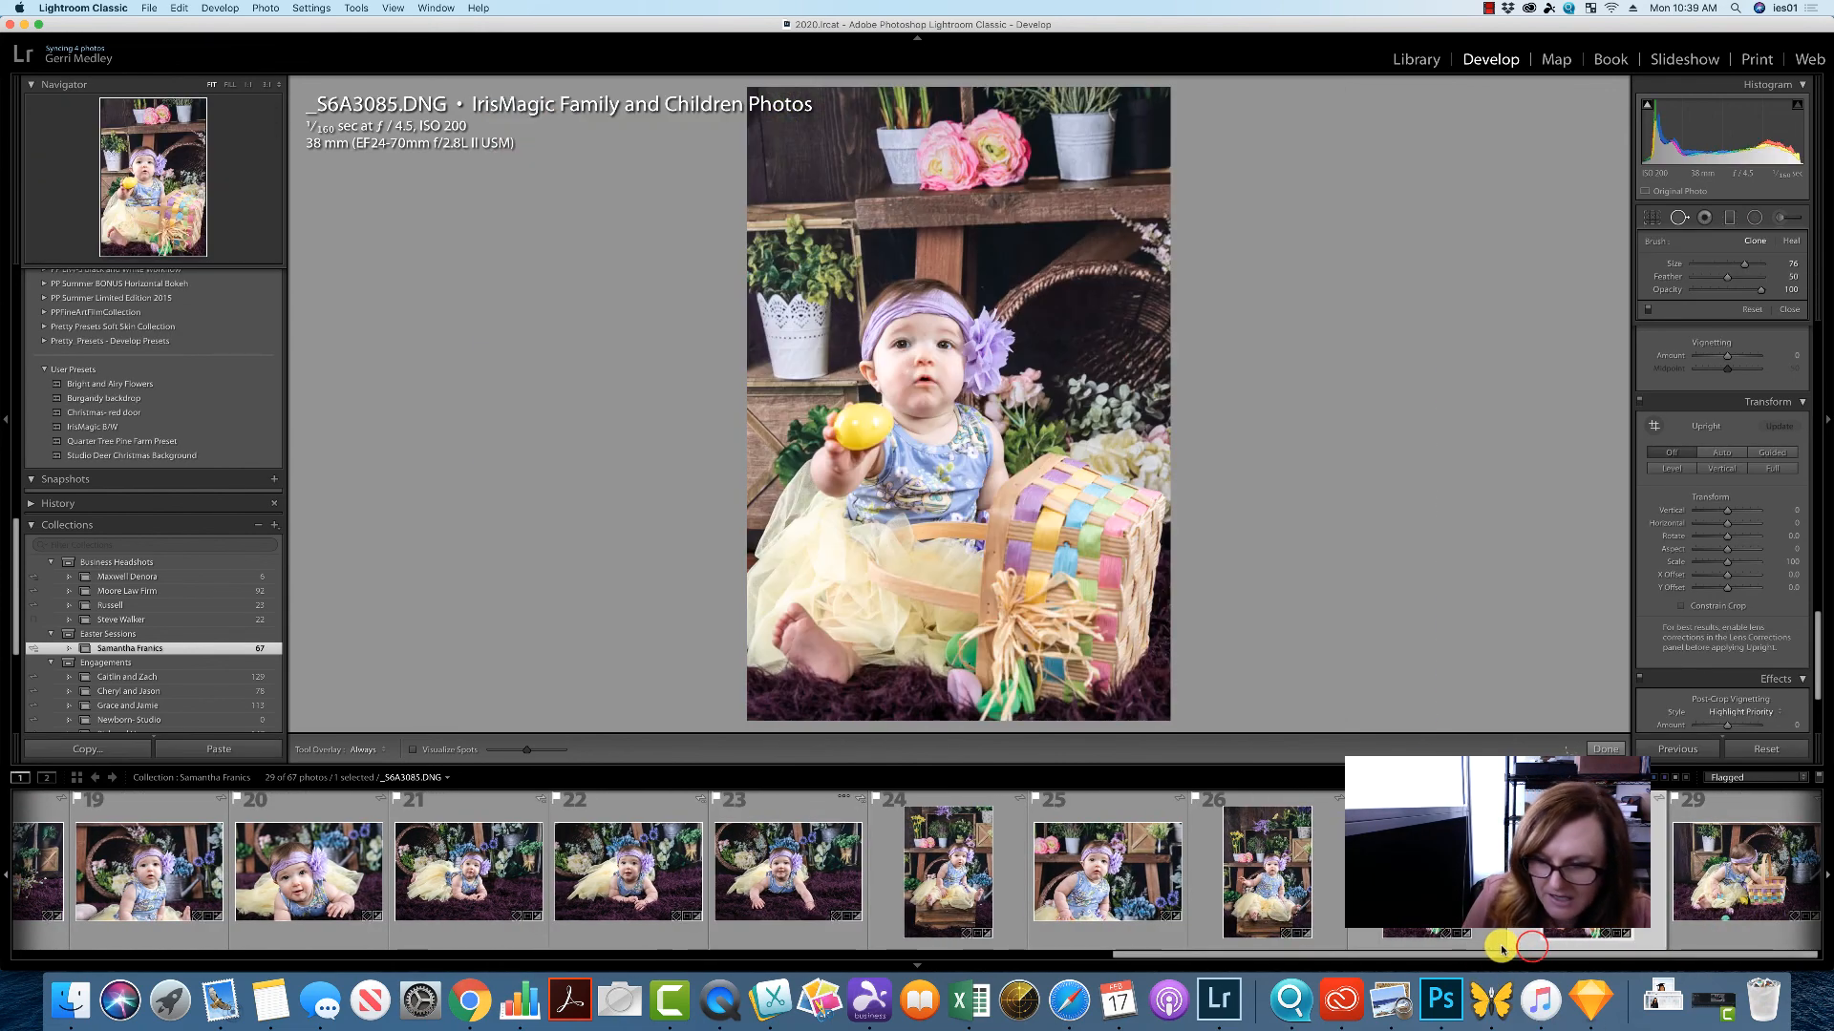
drag(1437, 957, 1000, 984)
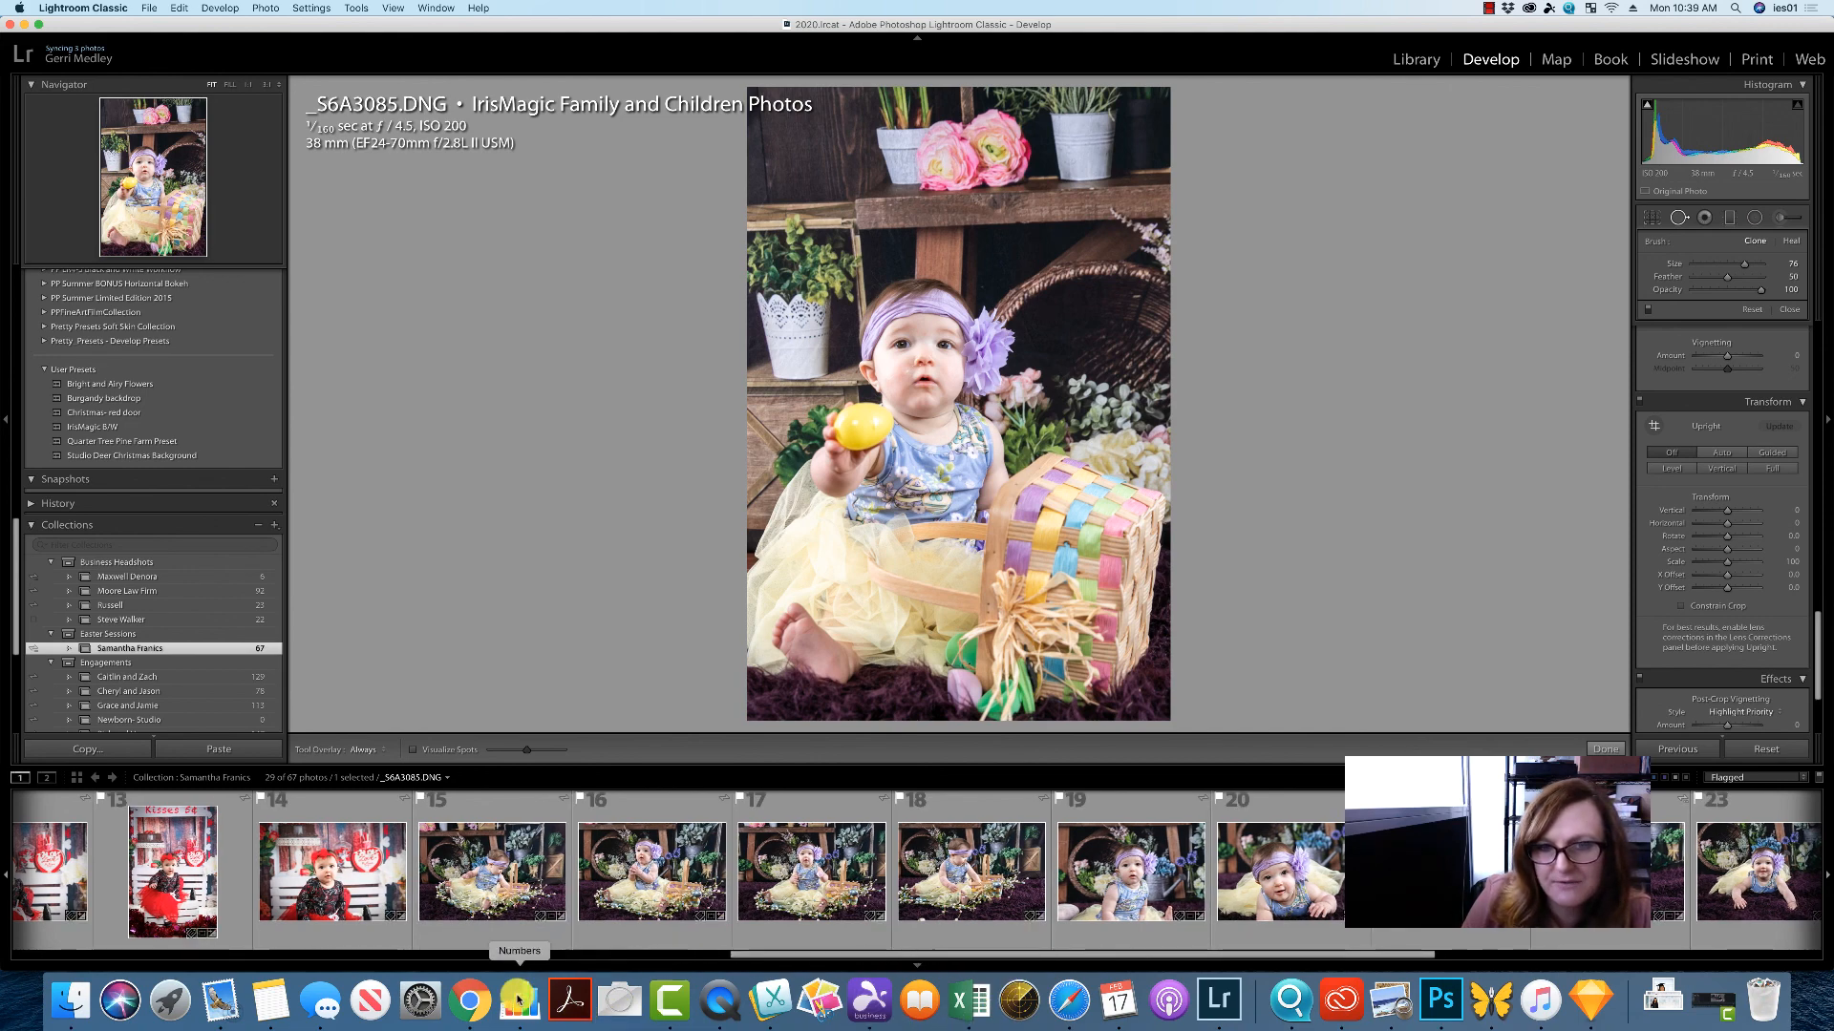
click(671, 999)
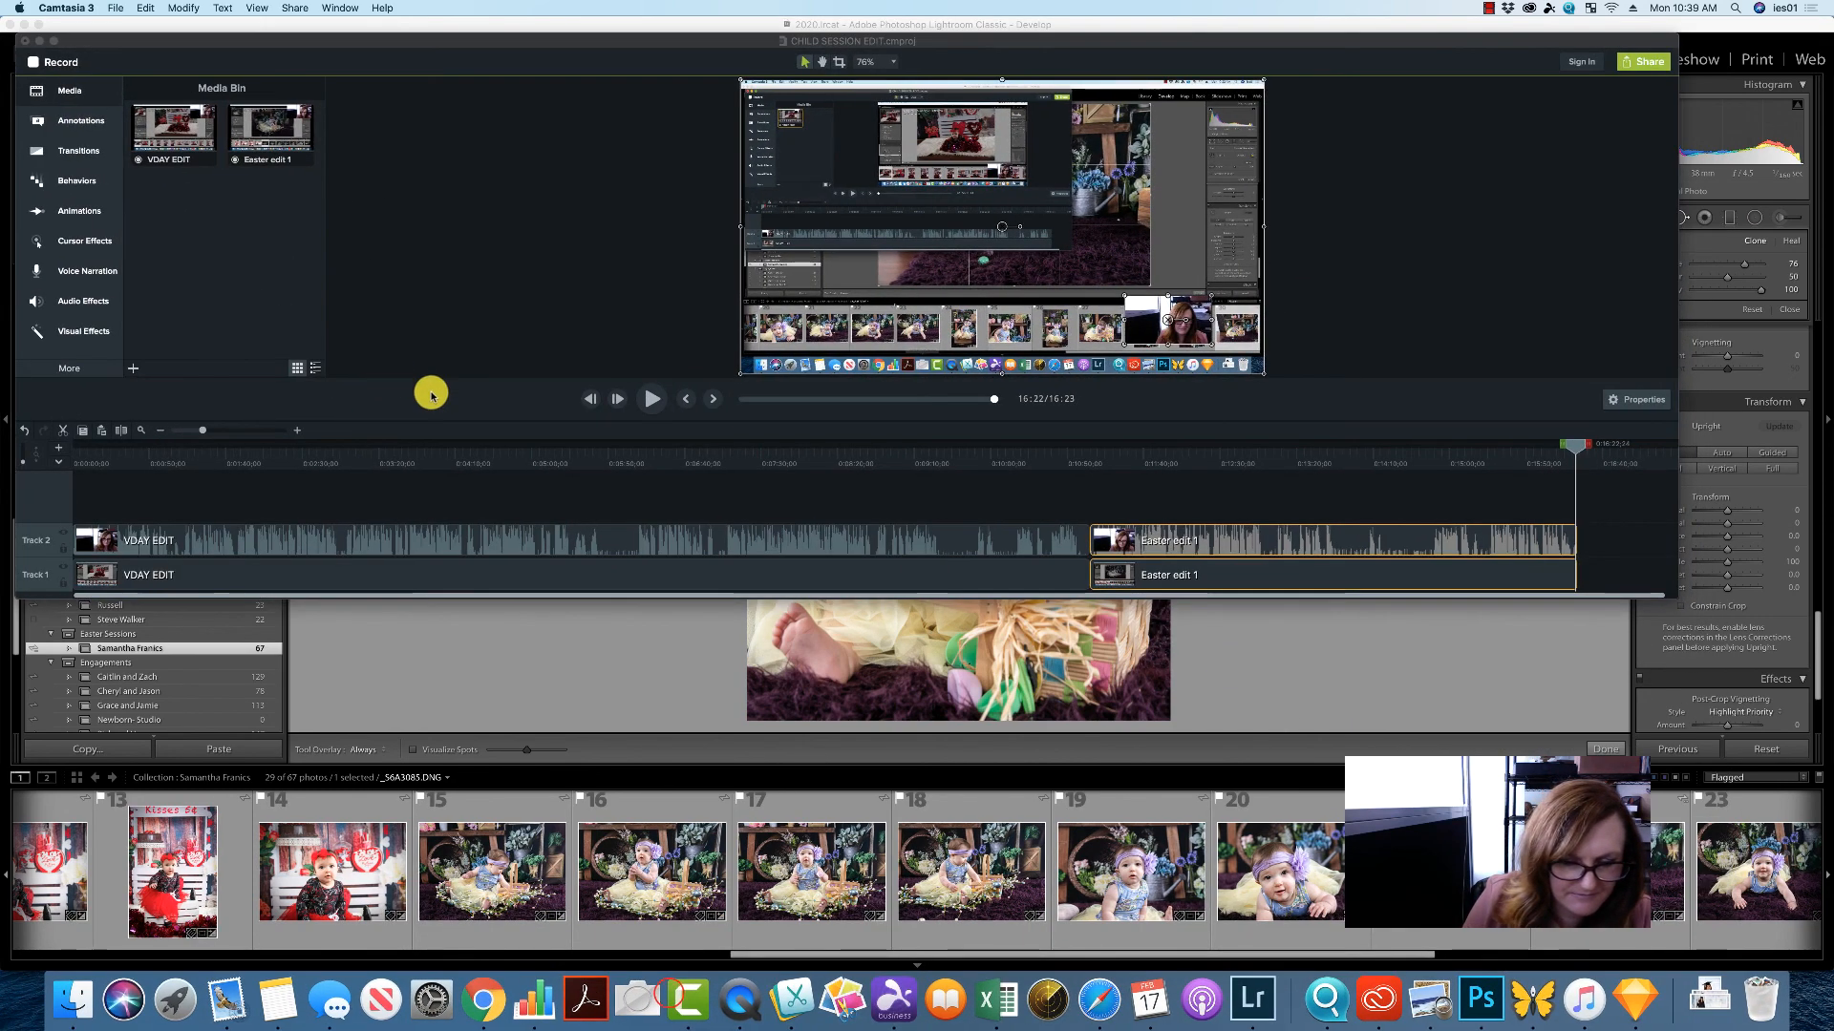